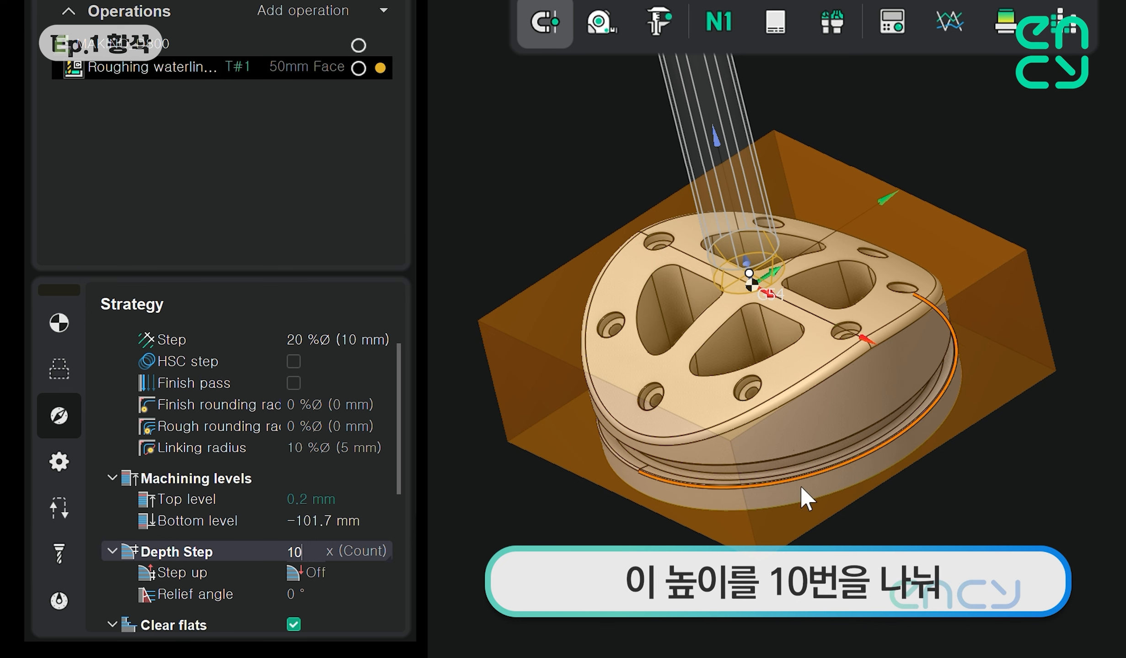
# Switch the roughing operation's depth step unit to mm and keep the milling type at Both
pyautogui.click(356, 552)
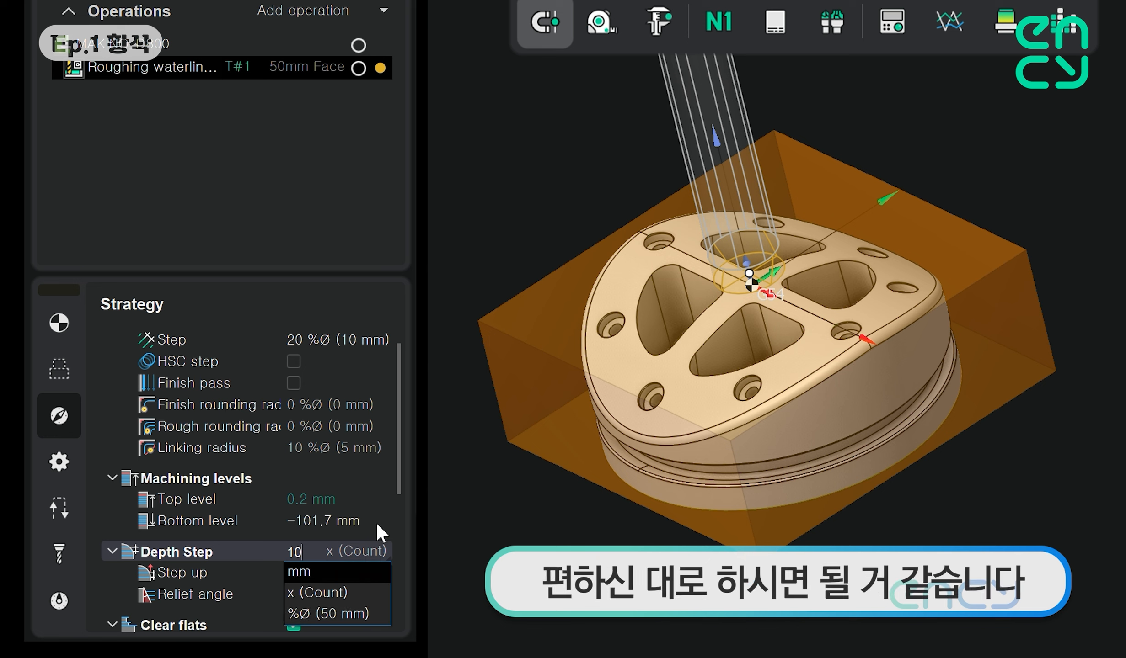
pyautogui.scroll(-4, 329, 443)
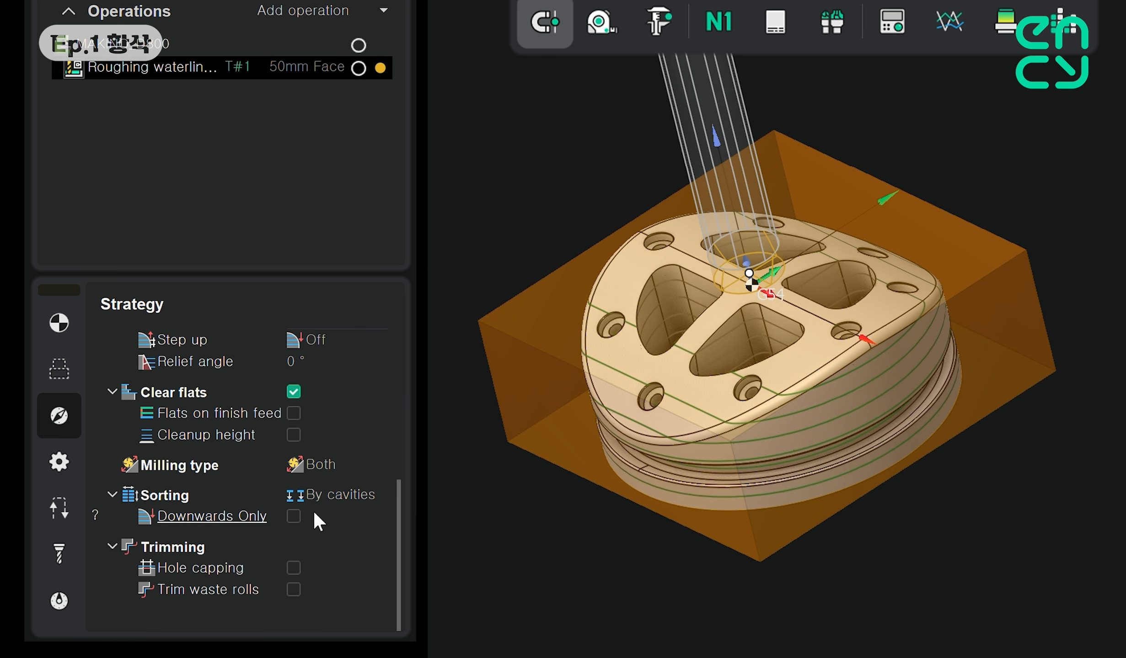
pyautogui.click(343, 464)
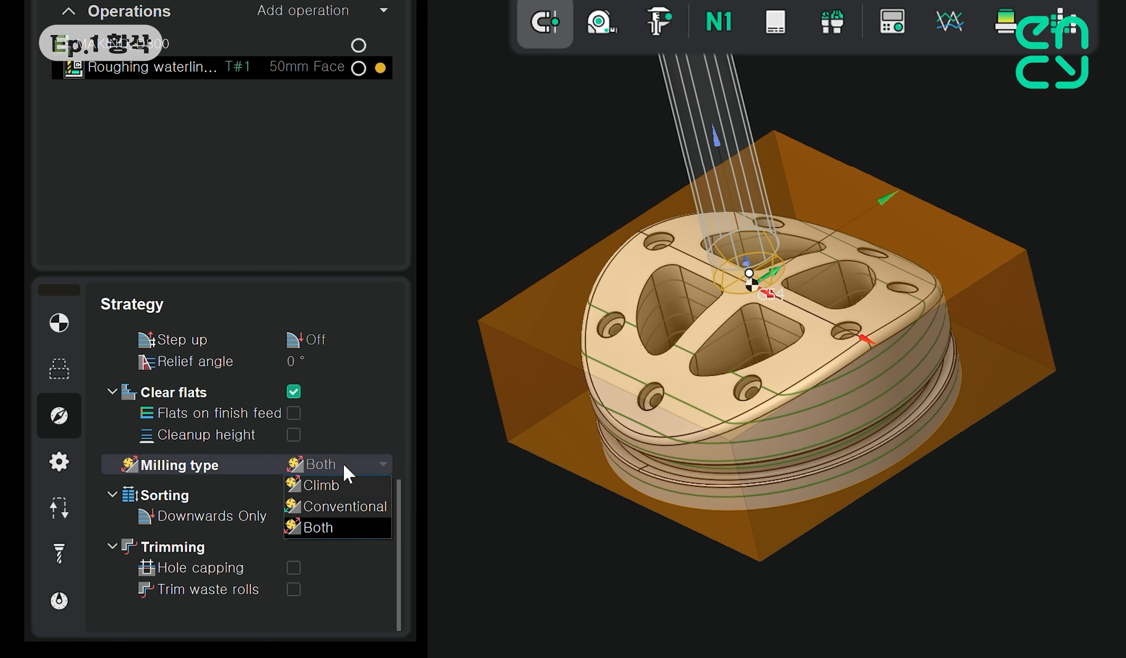
pyautogui.click(358, 463)
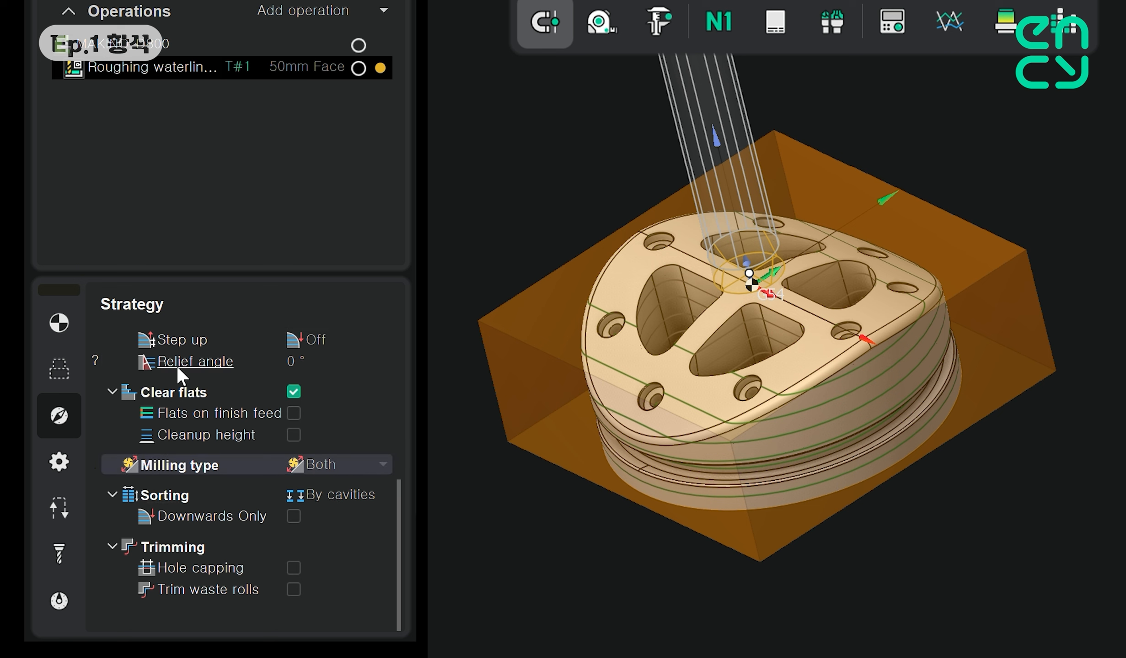
# Set both the radial stock and the axial stock of the roughing operation to 0.3 mm
pyautogui.click(61, 457)
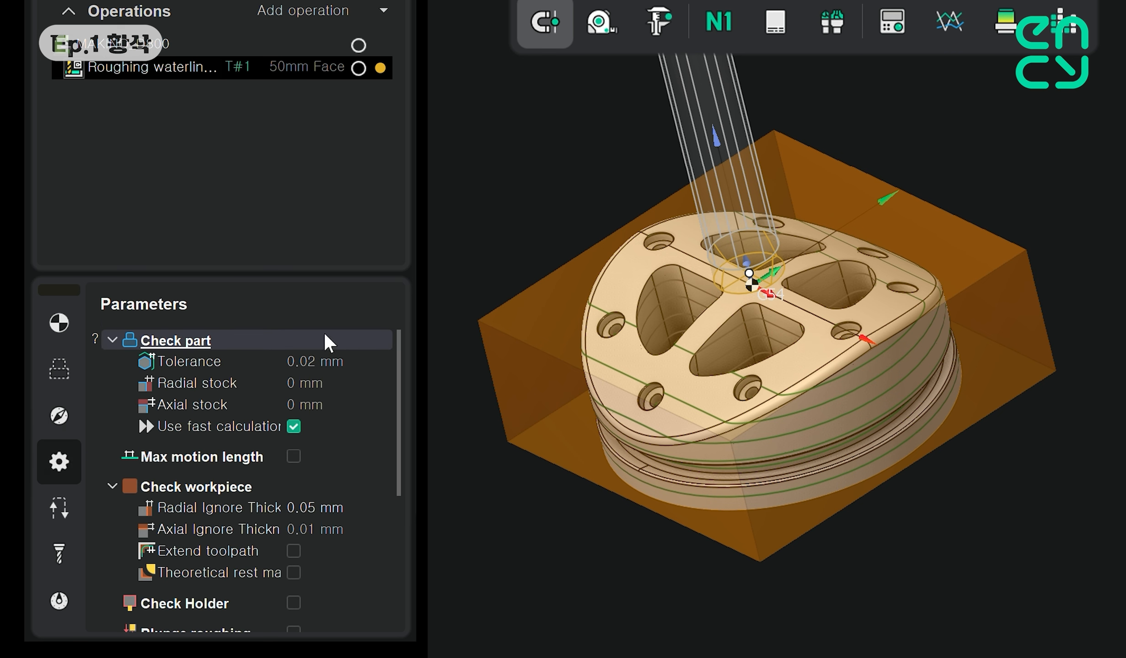
pyautogui.click(278, 388)
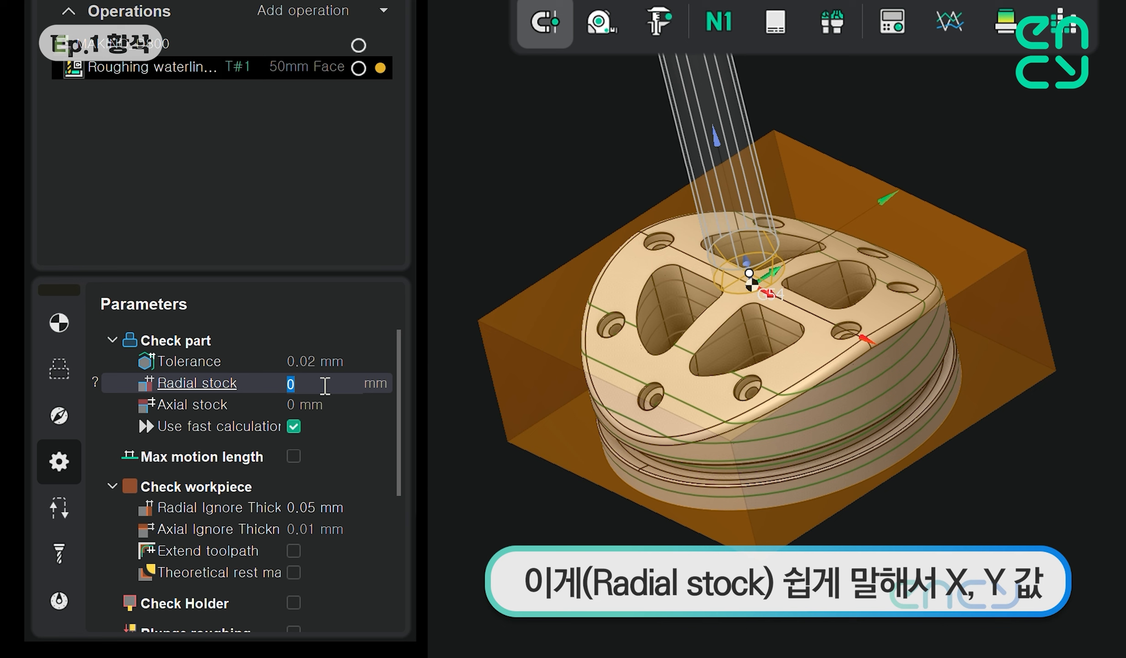
pyautogui.click(328, 408)
pyautogui.click(344, 385)
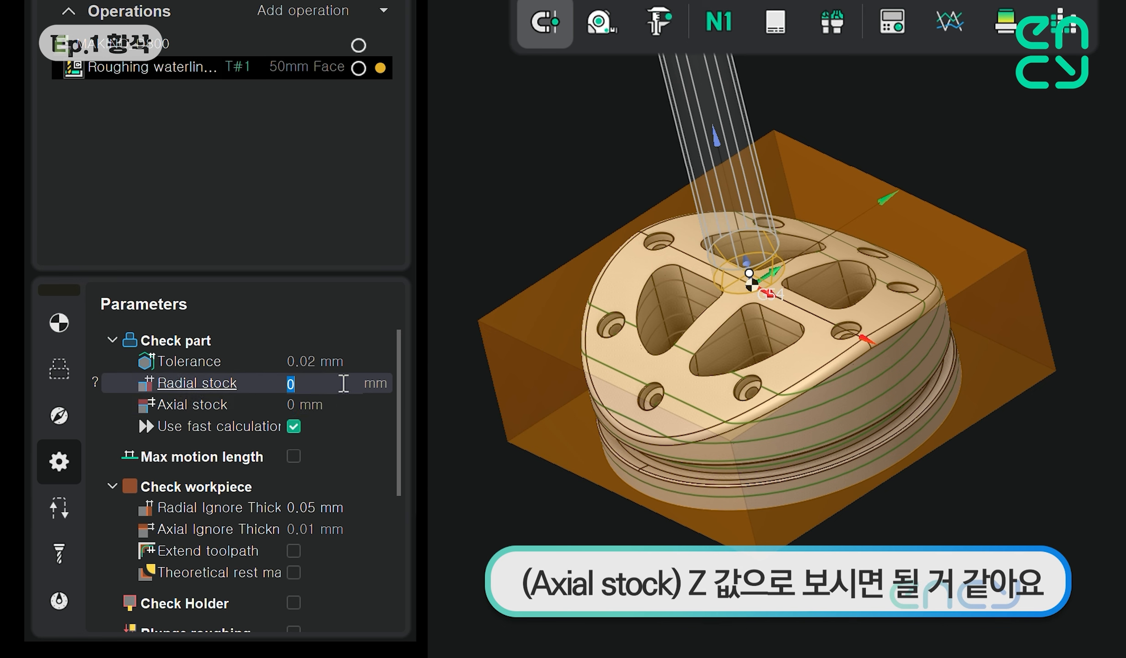
pyautogui.write('0')
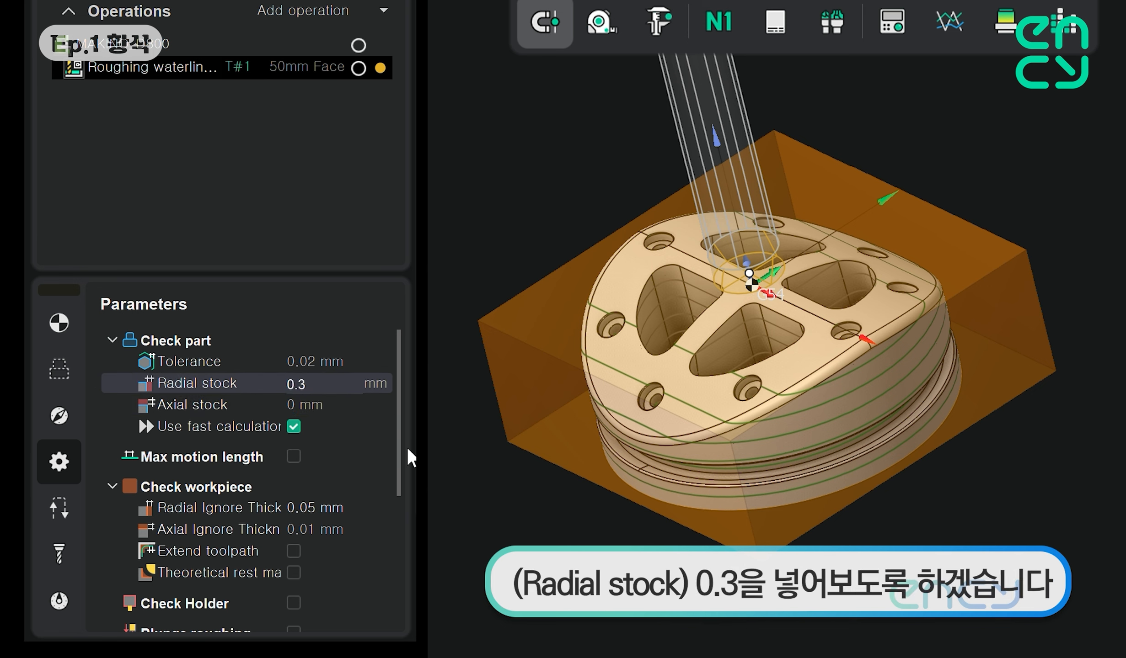
pyautogui.press('Return')
pyautogui.click(359, 405)
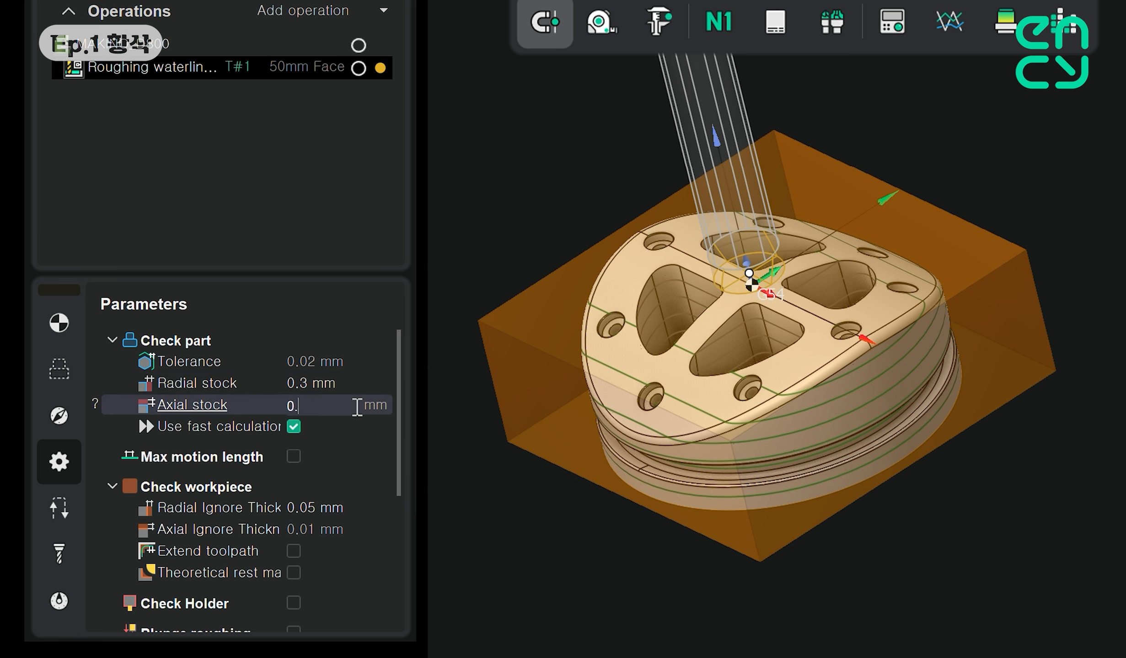
# Set the depth step in the roughing strategy to 2 mm and inspect the previewed cutting levels on the part
pyautogui.click(48, 408)
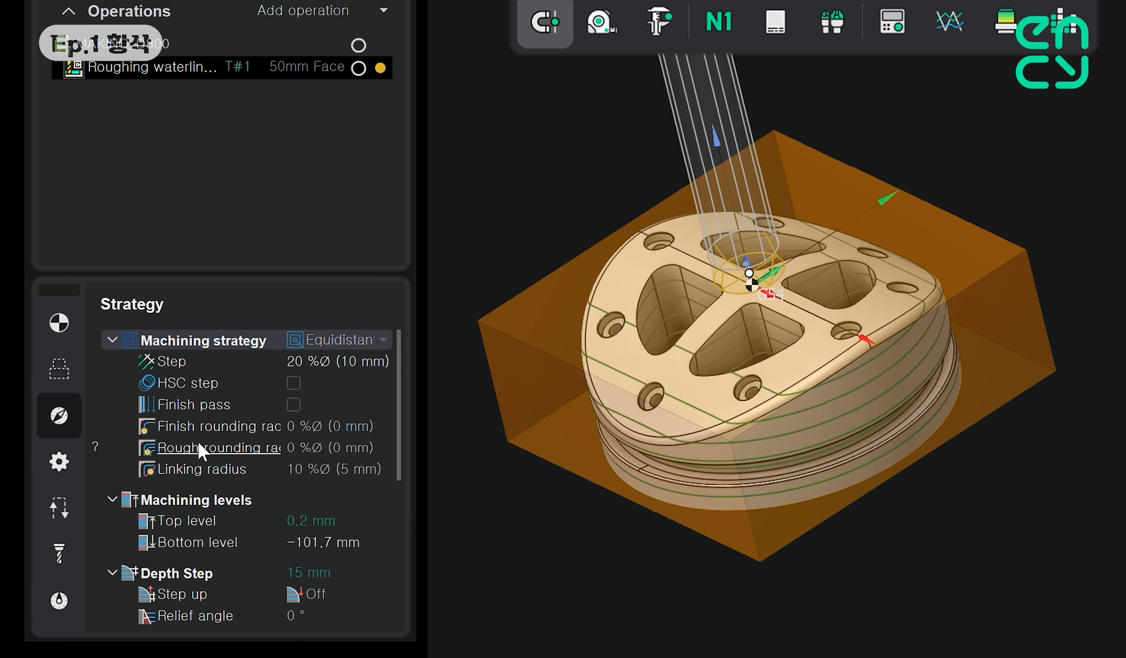
pyautogui.scroll(-1, 297, 503)
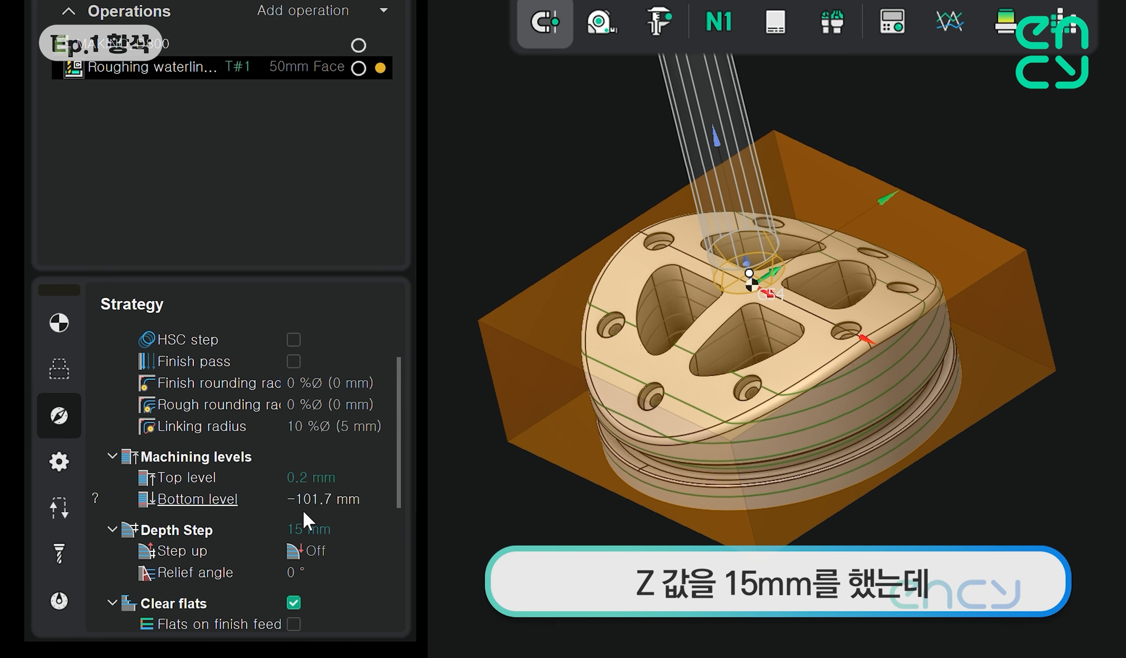
pyautogui.click(329, 531)
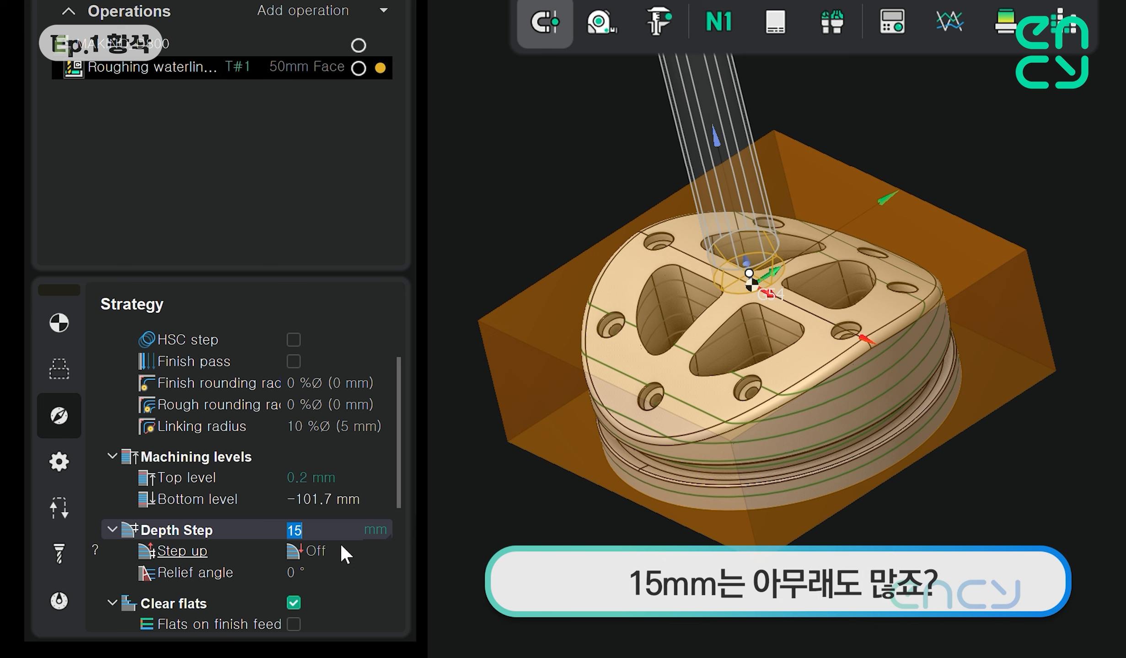
pyautogui.write('2')
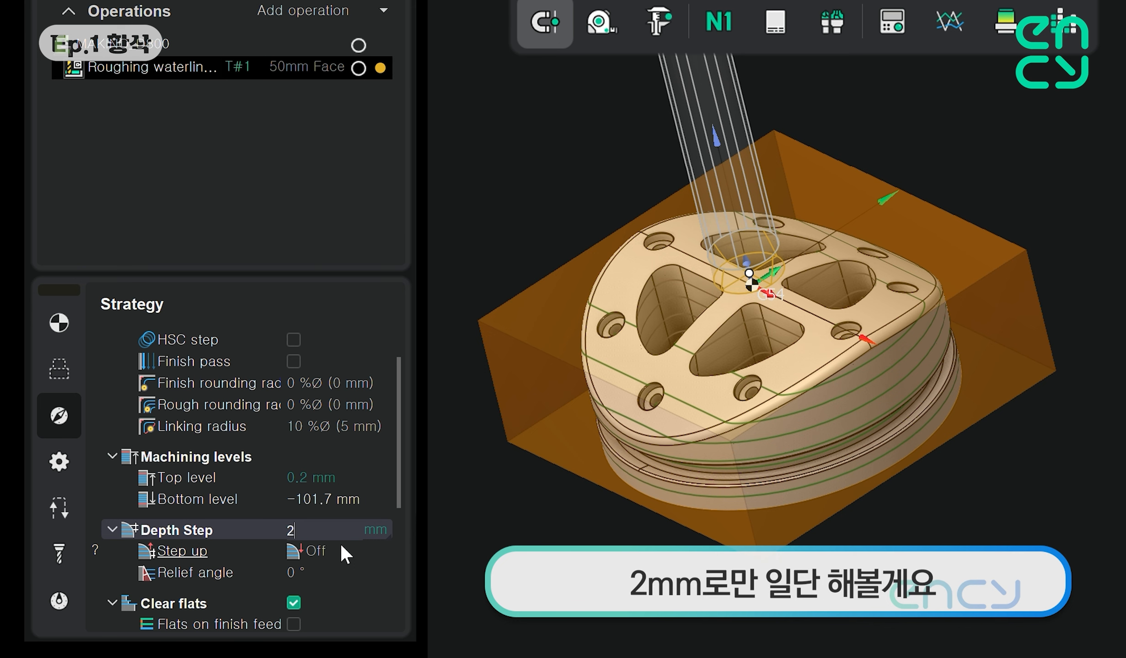
pyautogui.press('Return')
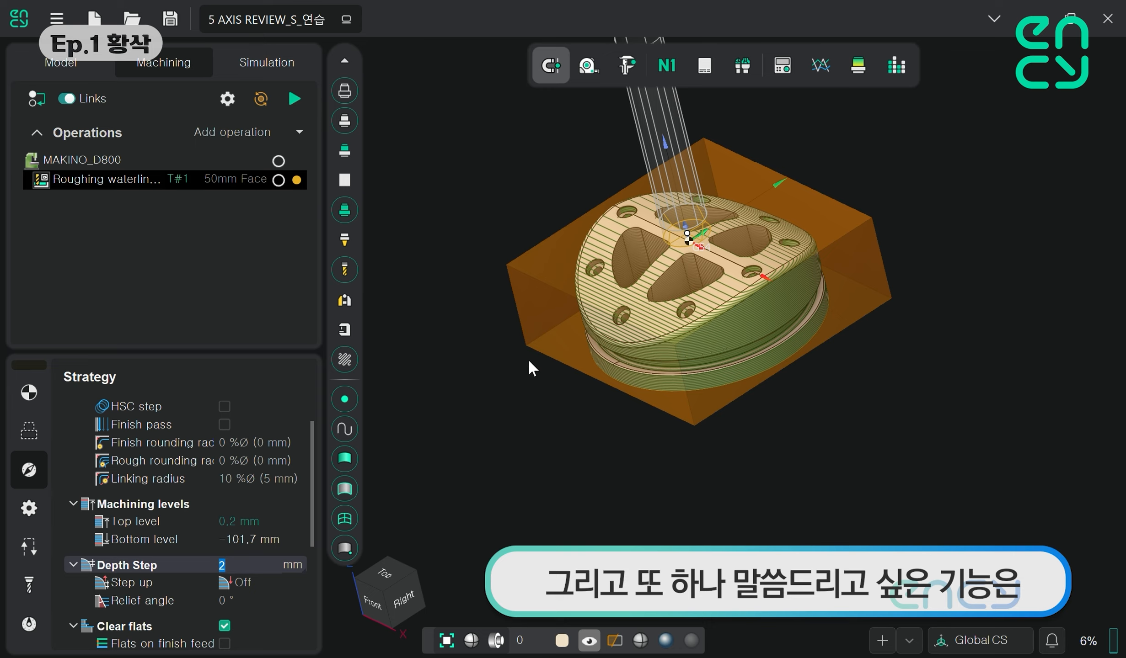
pyautogui.moveTo(657, 393); pyautogui.dragTo(688, 296, button='middle')
pyautogui.scroll(5, 576, 256)
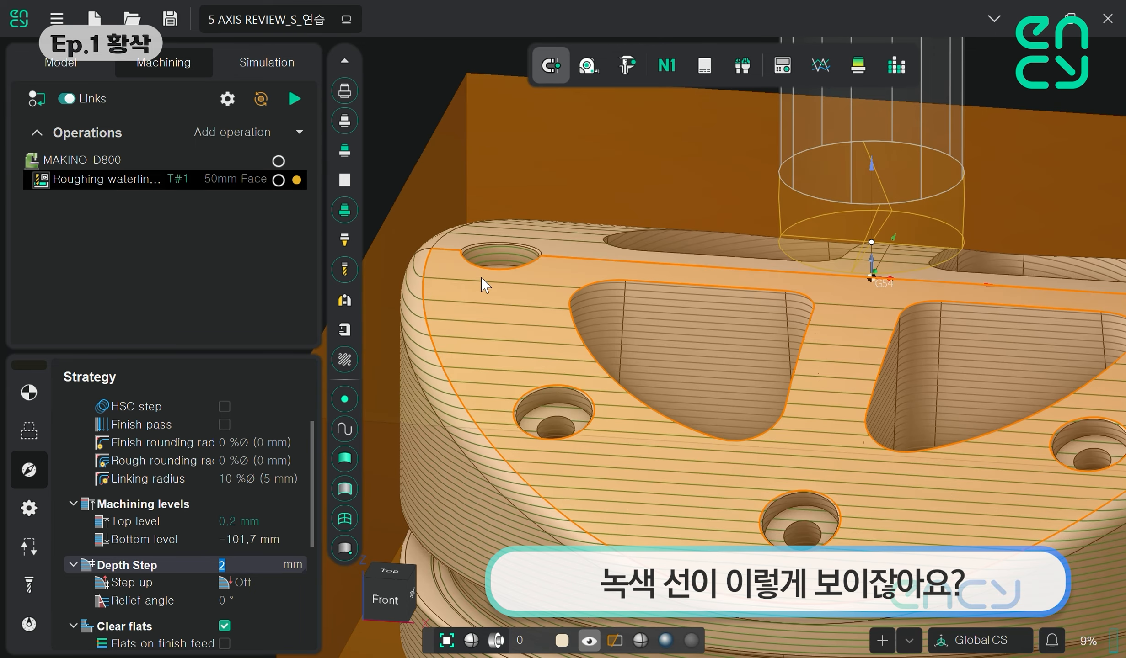
pyautogui.scroll(-5, 433, 307)
pyautogui.moveTo(734, 377); pyautogui.dragTo(666, 397, button='middle')
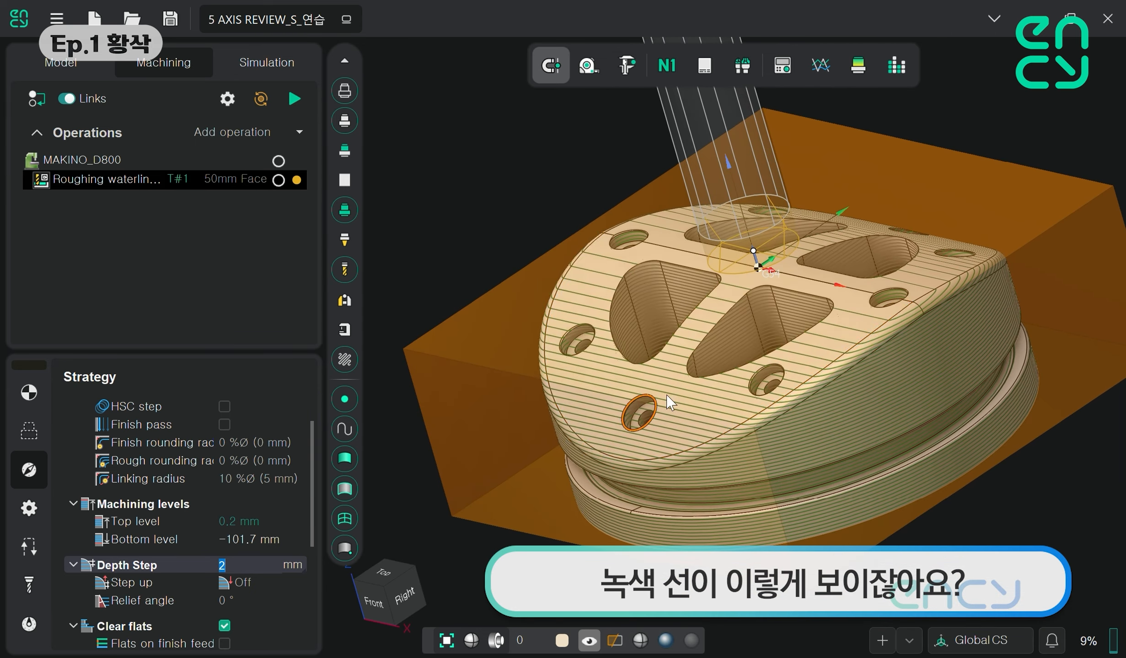
# Try depth steps of 5 mm and 10 mm to compare the spacing of the previewed cutting levels
pyautogui.click(264, 564)
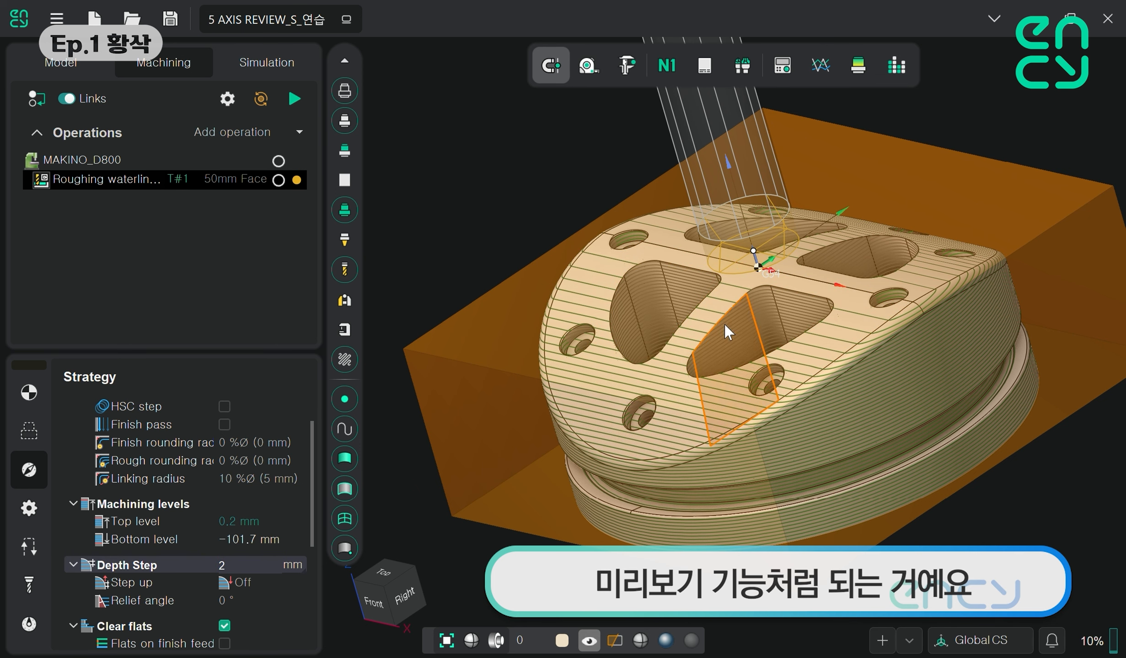
pyautogui.moveTo(240, 567); pyautogui.dragTo(192, 562)
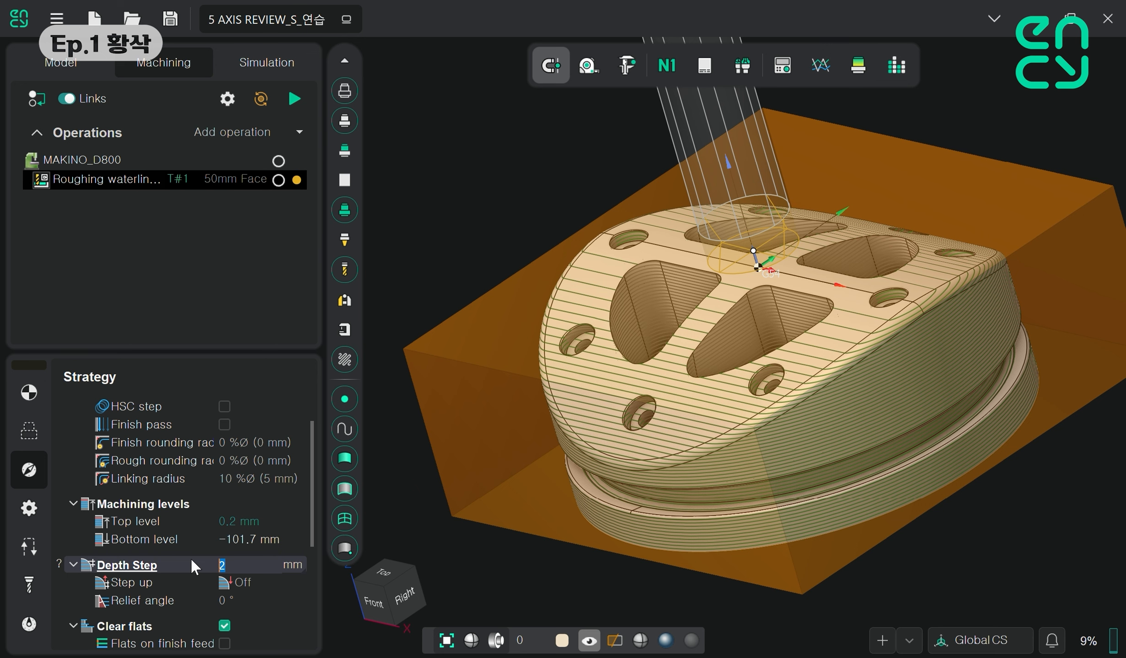
pyautogui.write('5')
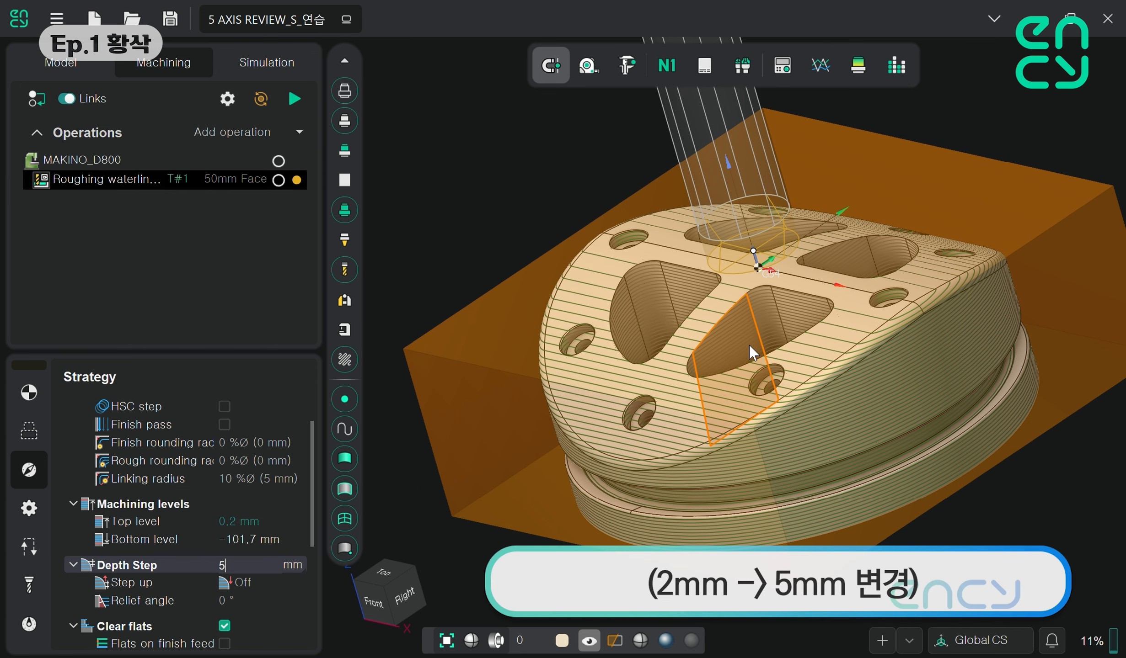
pyautogui.press('BackSpace')
pyautogui.write('10')
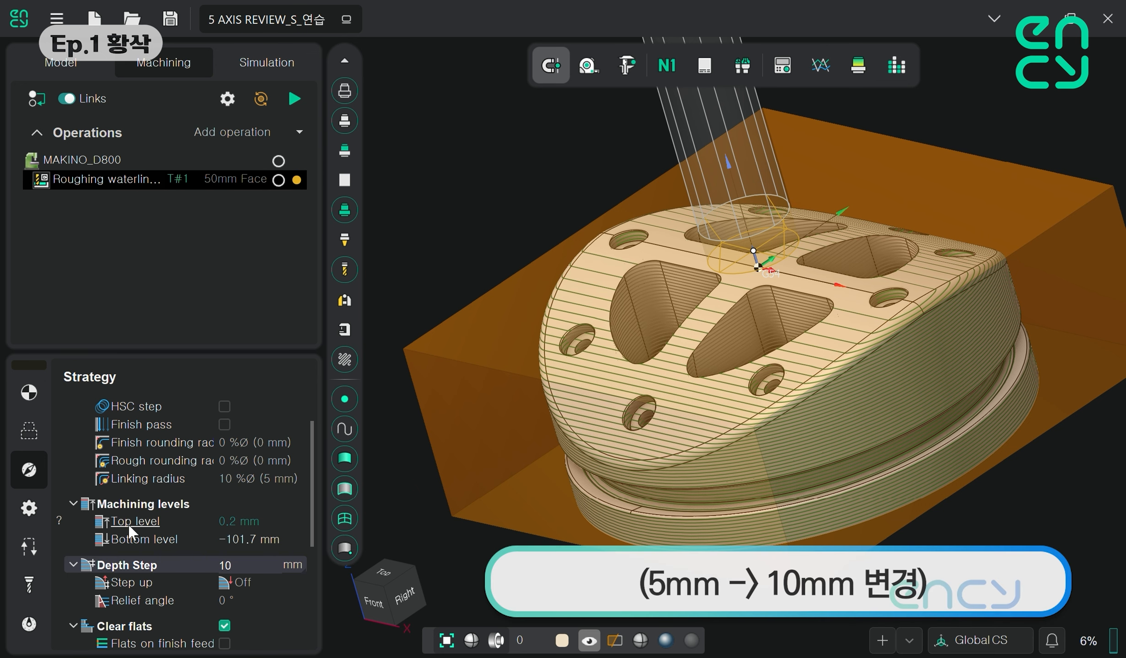
pyautogui.press('Return')
pyautogui.moveTo(645, 418); pyautogui.dragTo(681, 393, button='middle')
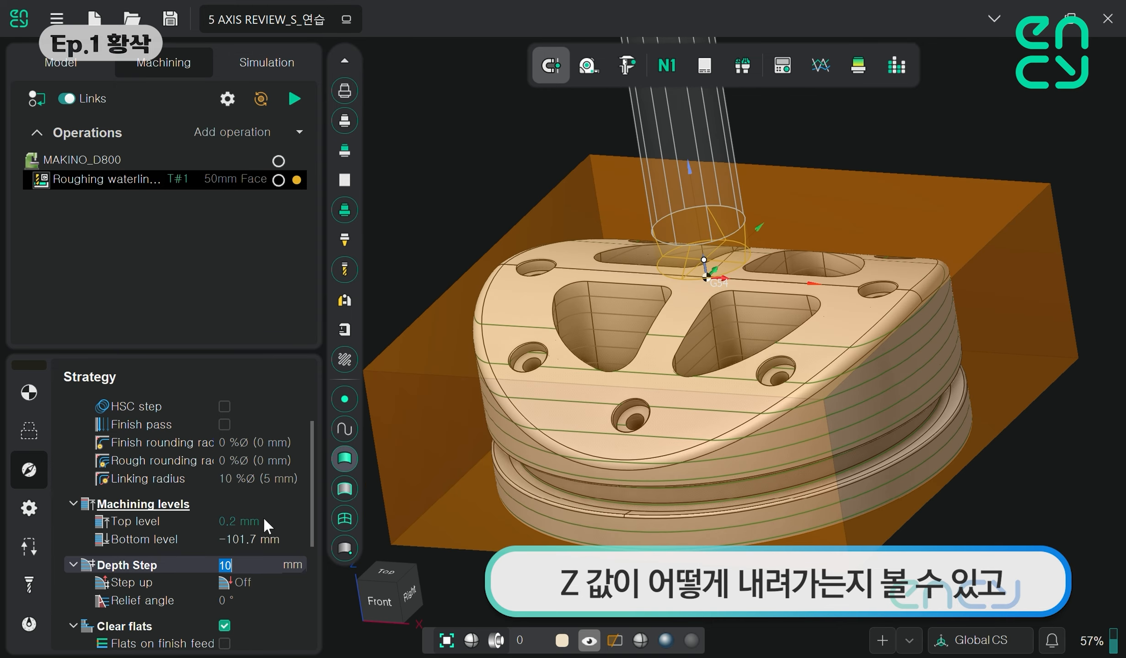
# Return the depth step to 2 mm and calculate the roughing toolpath
pyautogui.click(254, 562)
pyautogui.press('BackSpace')
pyautogui.press('BackSpace')
pyautogui.write('2')
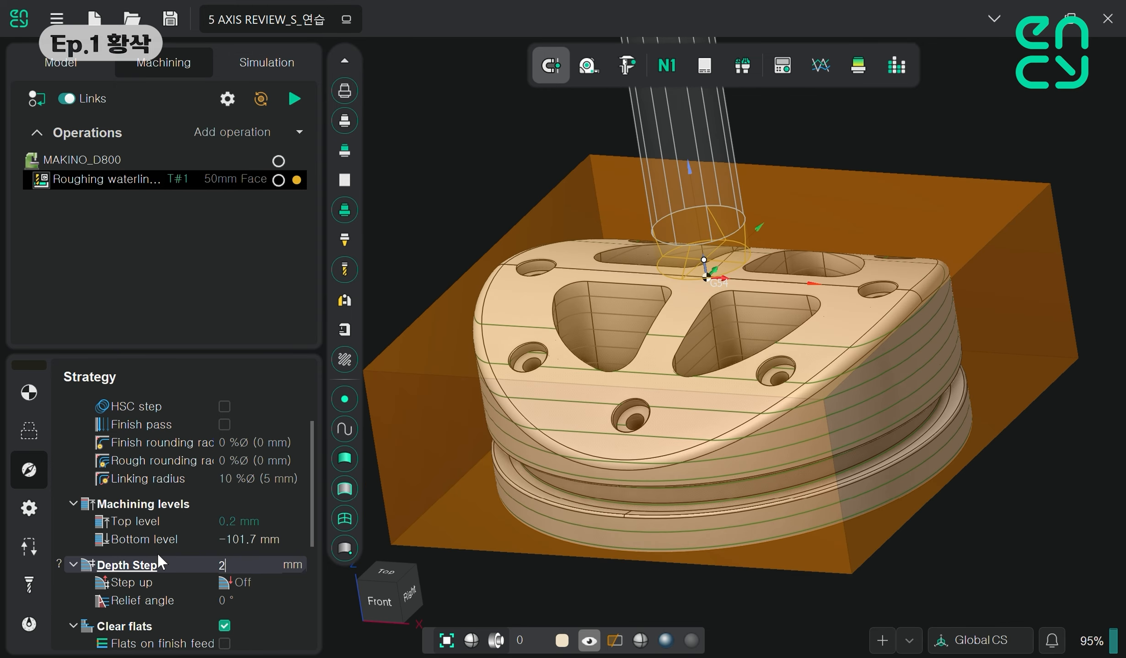
pyautogui.press('Return')
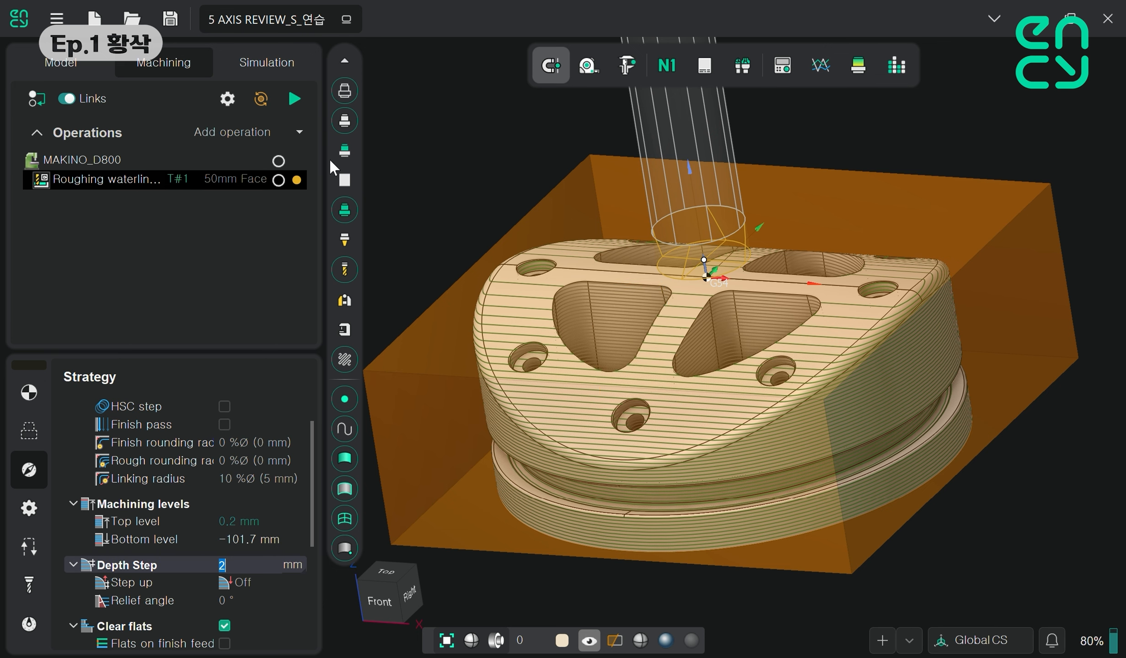
pyautogui.click(288, 99)
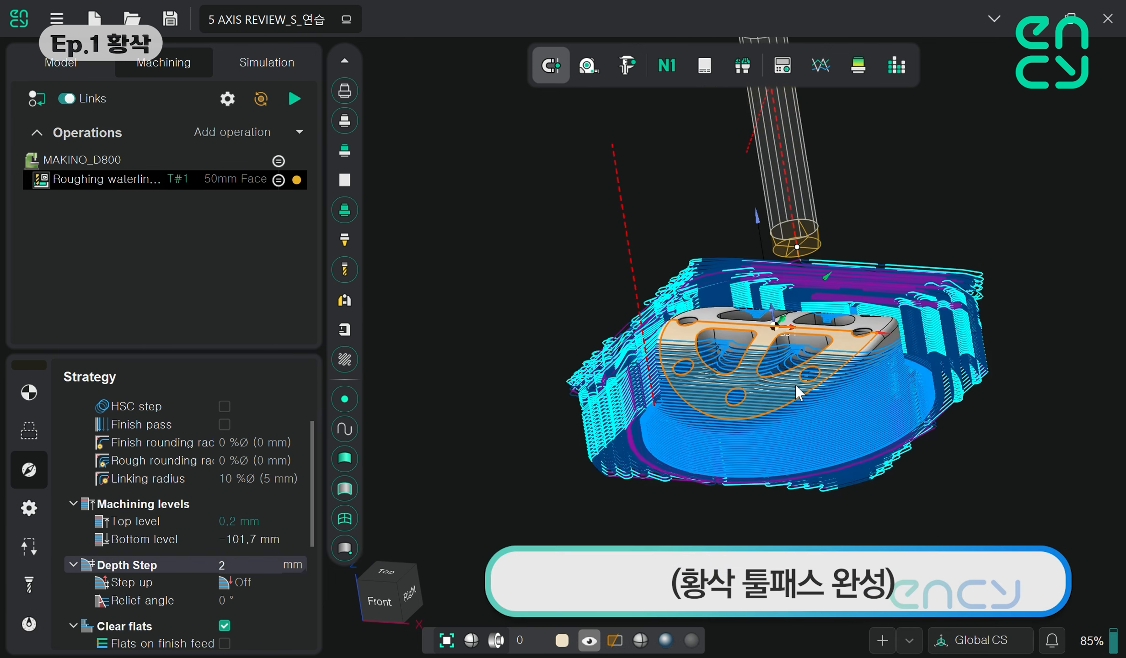
pyautogui.moveTo(796, 386); pyautogui.dragTo(711, 392, button='middle')
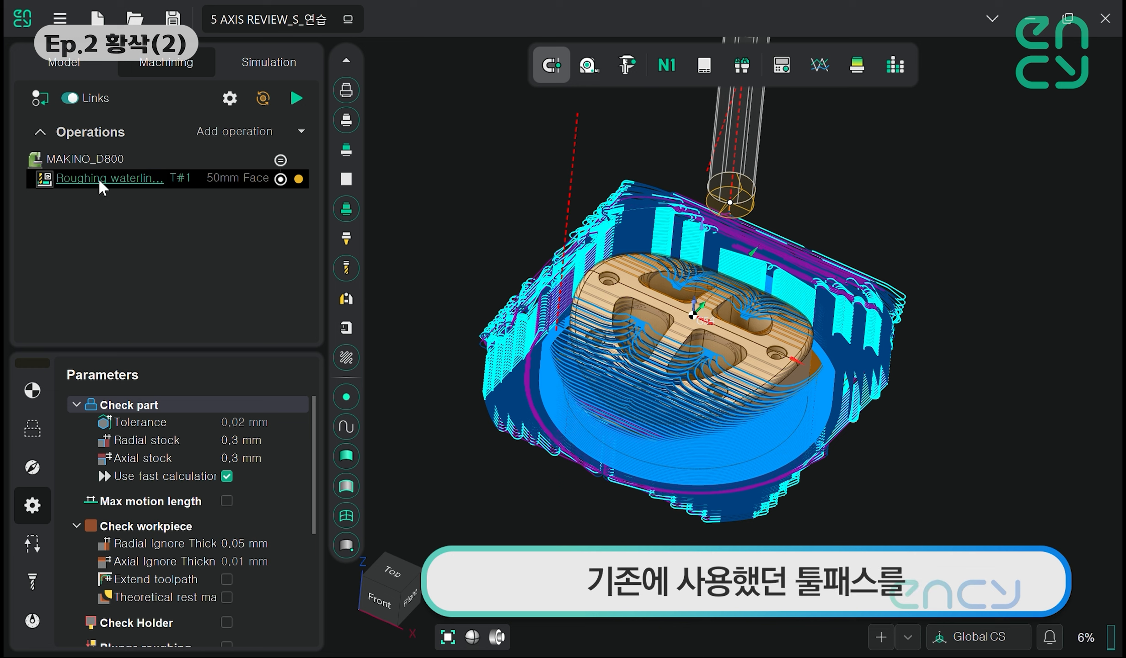
# Duplicate the roughing waterline operation and assign the 16mm Cylindrical mill to the copy
pyautogui.hotkey('ctrl', 'c')
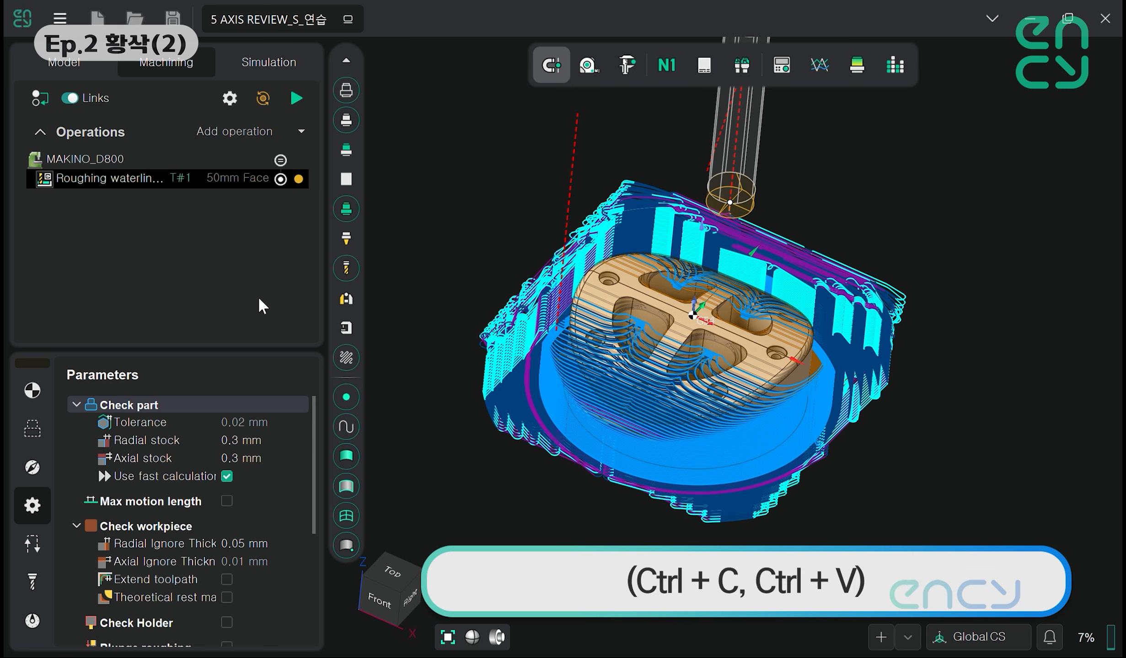
pyautogui.hotkey('ctrl', 'v')
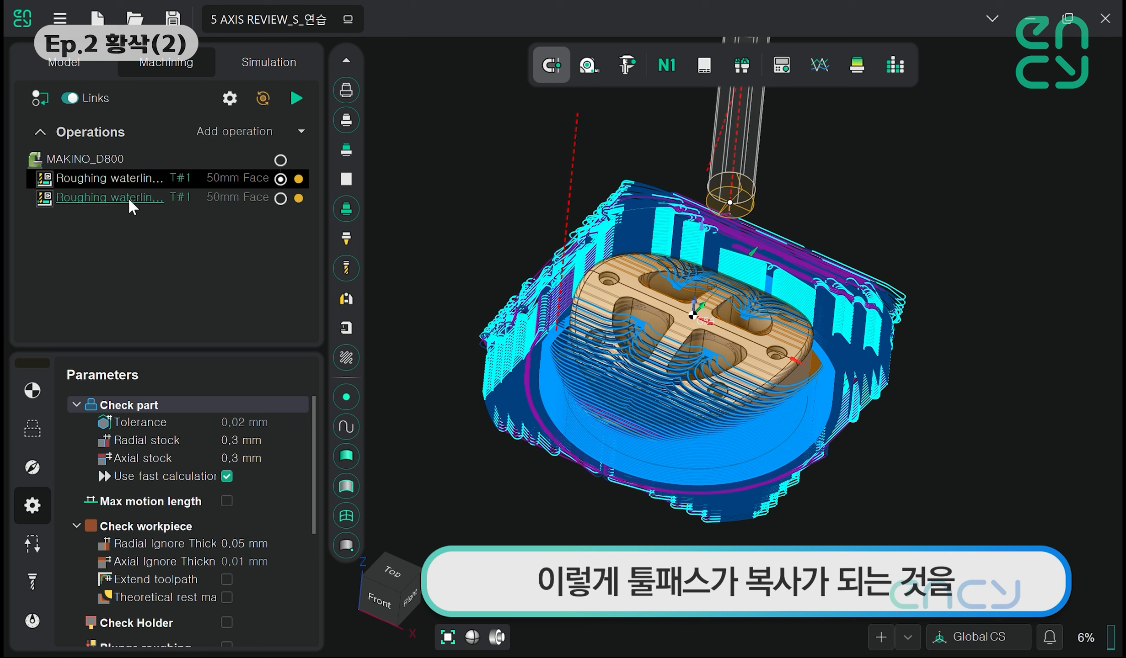
pyautogui.click(128, 193)
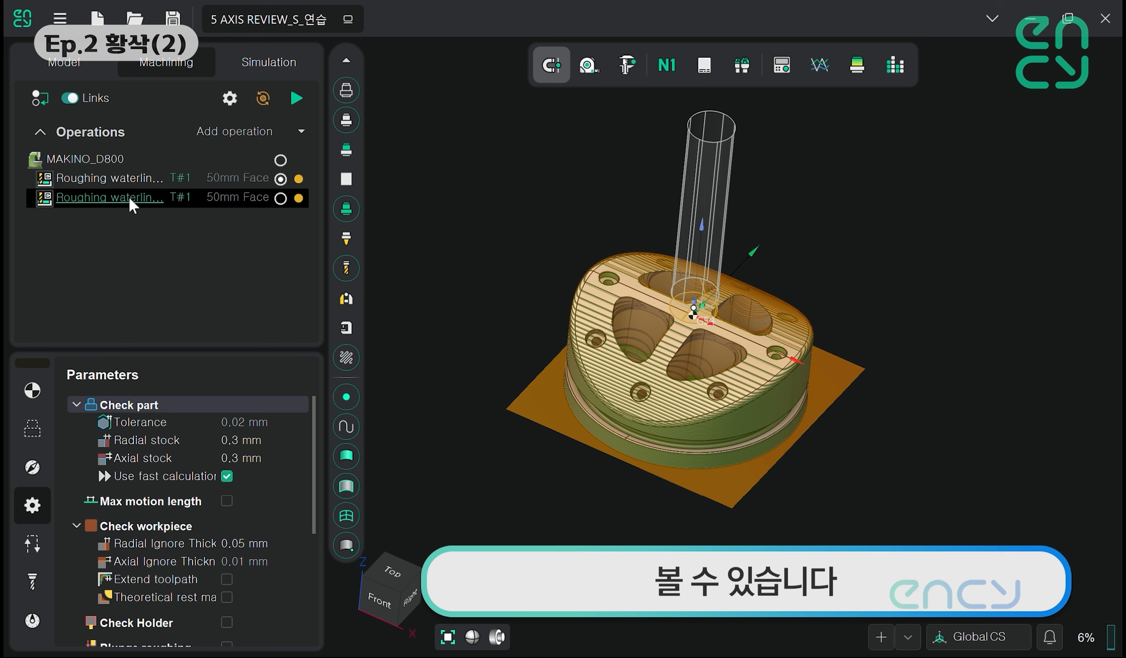
pyautogui.click(227, 195)
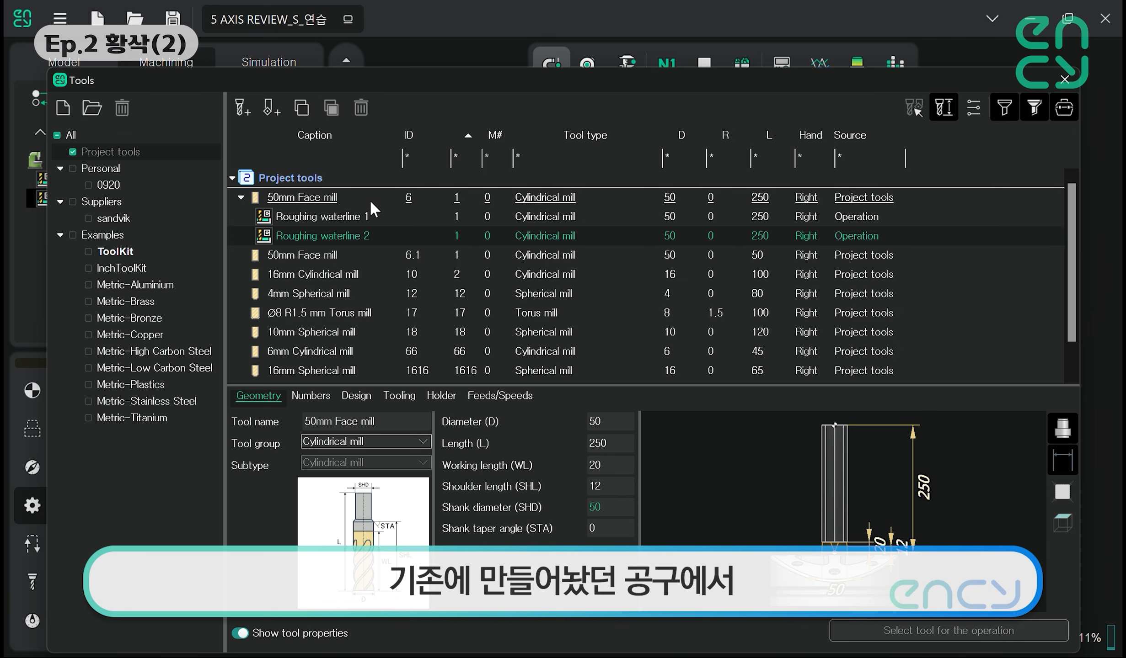
pyautogui.click(348, 276)
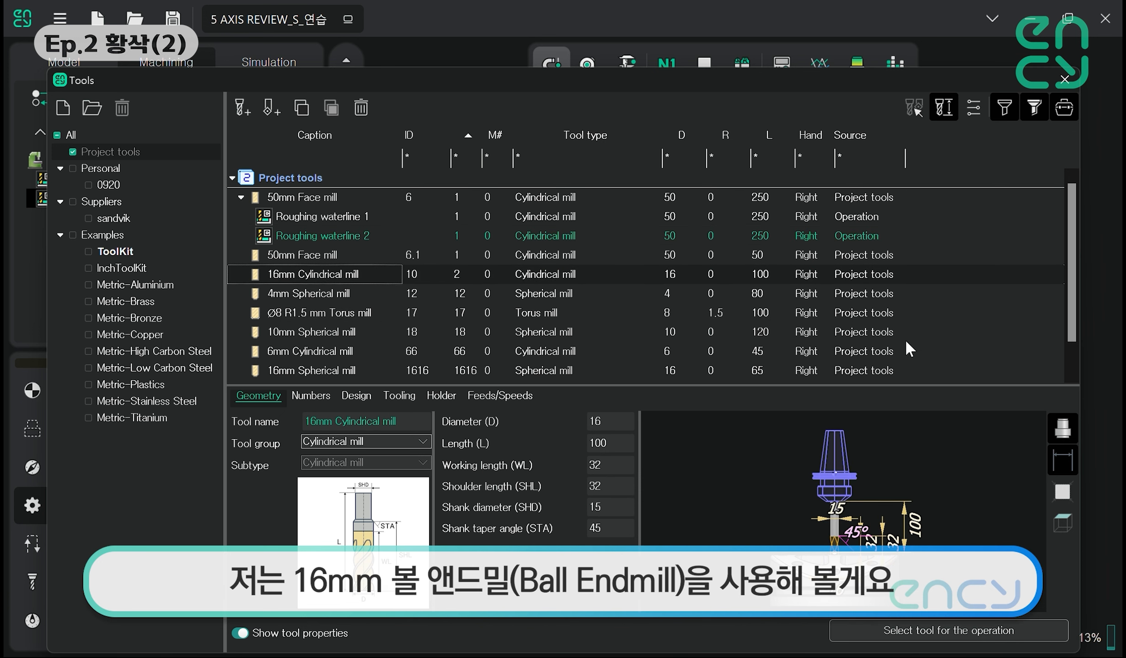
pyautogui.click(927, 628)
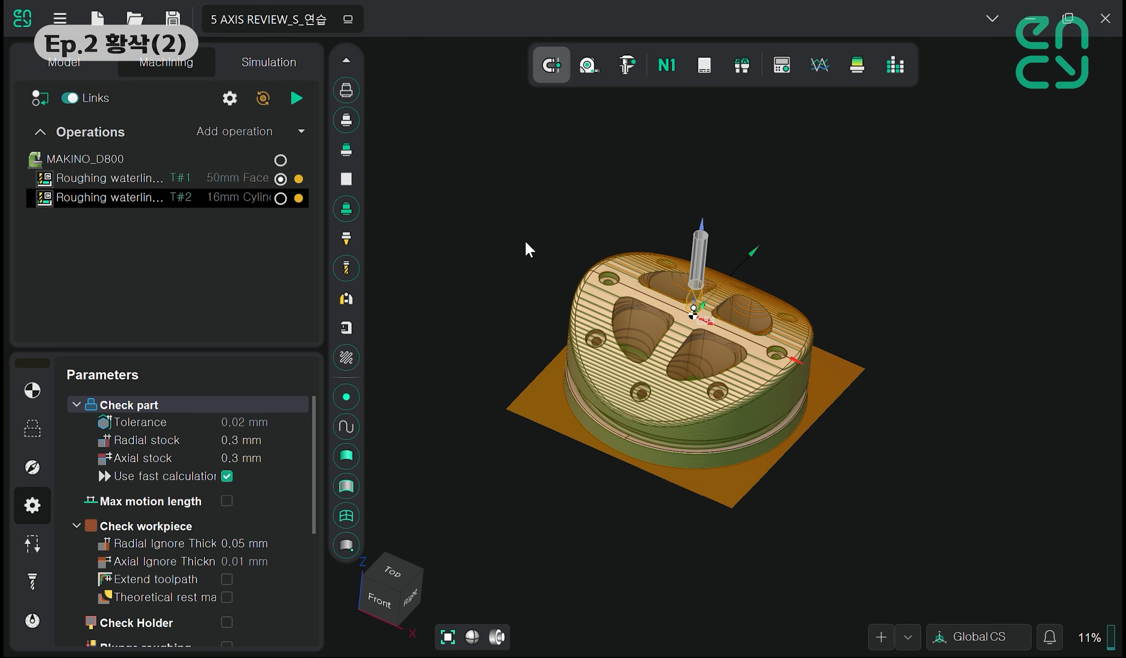
# Select the top edge loops of all four pockets and assign them as job zones for the 16mm roughing operation
pyautogui.click(32, 467)
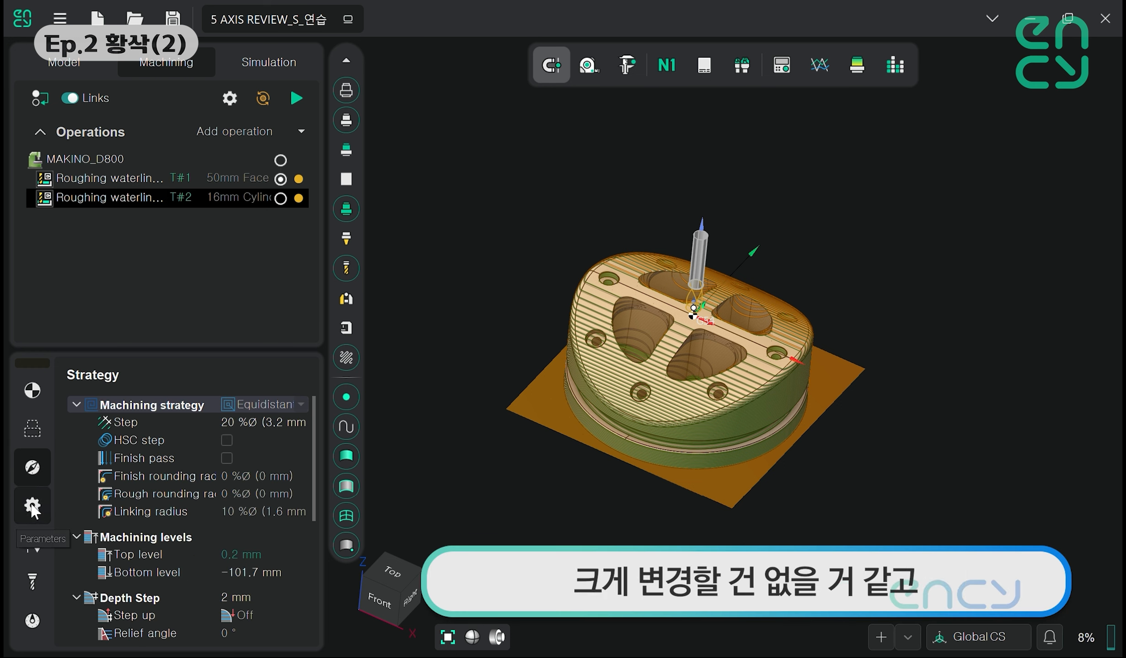
pyautogui.click(32, 429)
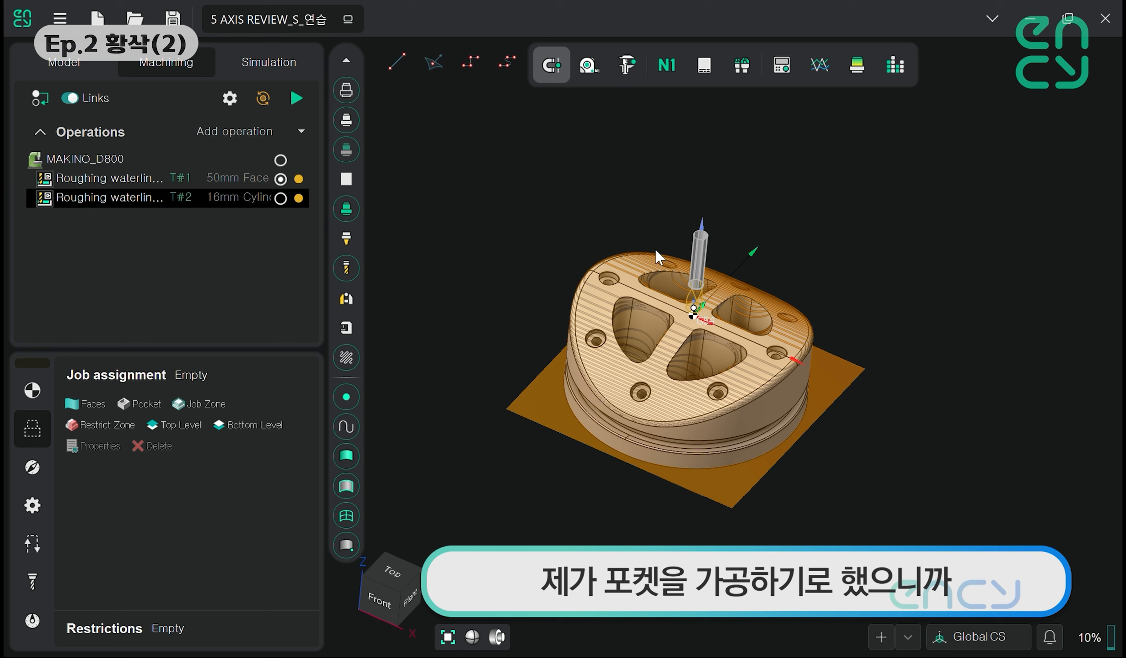
pyautogui.moveTo(649, 279)
pyautogui.mouseDown(button='right')
pyautogui.moveTo(672, 318)
pyautogui.moveTo(650, 318)
pyautogui.moveTo(677, 276)
pyautogui.moveTo(661, 311)
pyautogui.moveTo(662, 250)
pyautogui.moveTo(618, 302)
pyautogui.mouseUp(button='right')
pyautogui.moveTo(617, 296); pyautogui.dragTo(569, 284, button='middle')
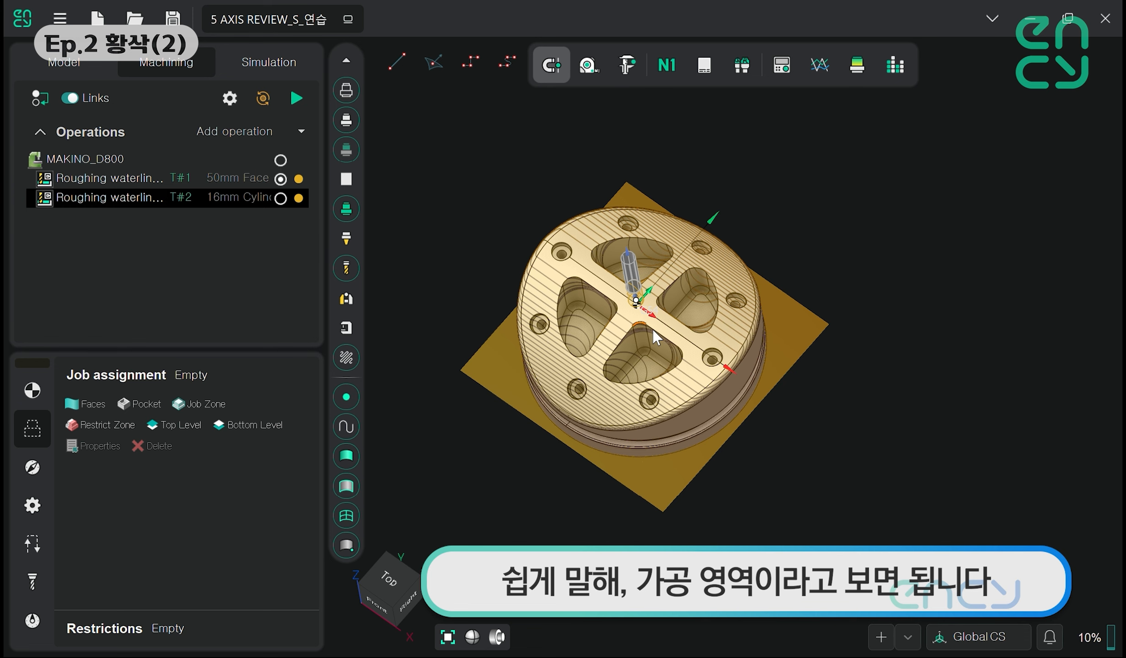
pyautogui.scroll(5, 588, 303)
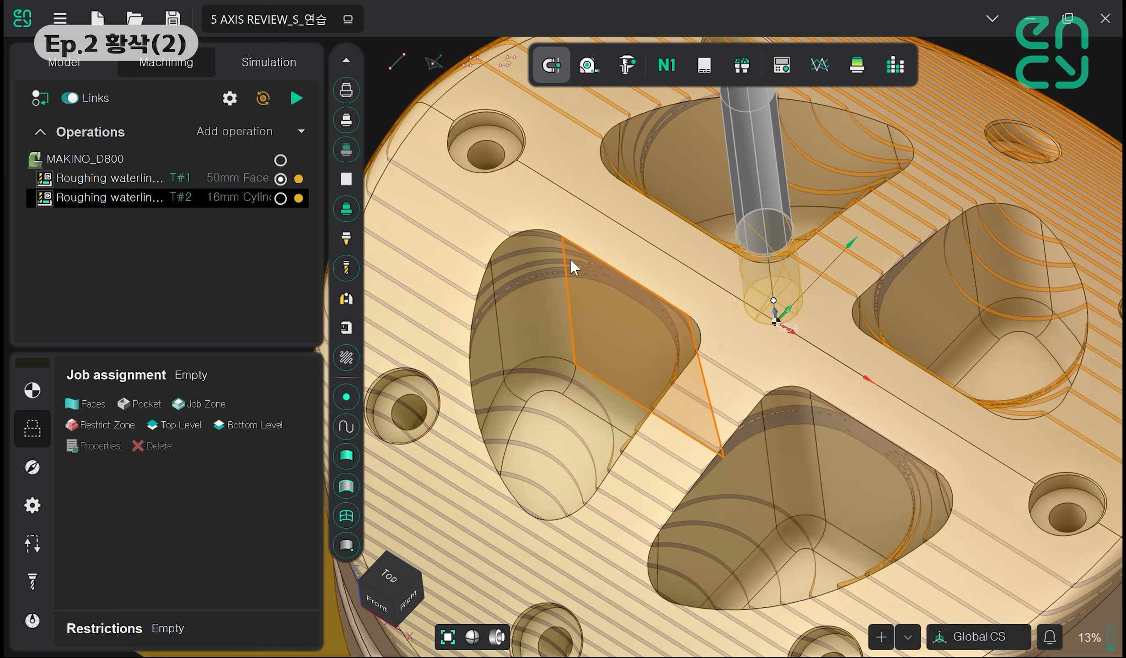
pyautogui.click(533, 230)
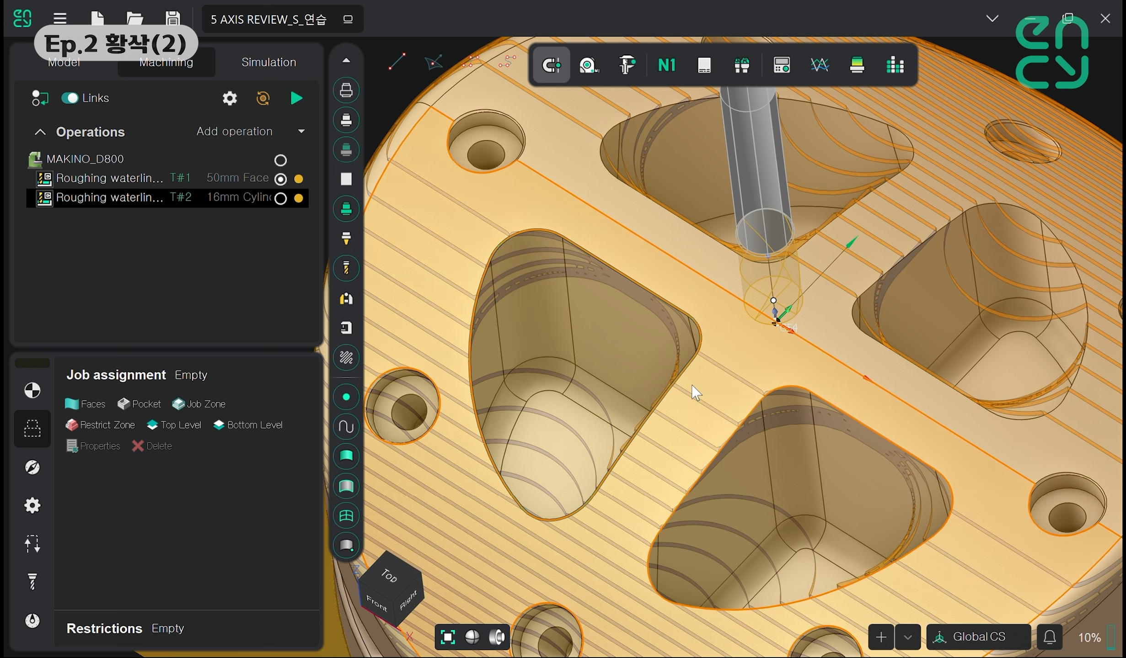
pyautogui.keyDown('ctrl'); pyautogui.doubleClick(603, 153); pyautogui.keyUp('ctrl')
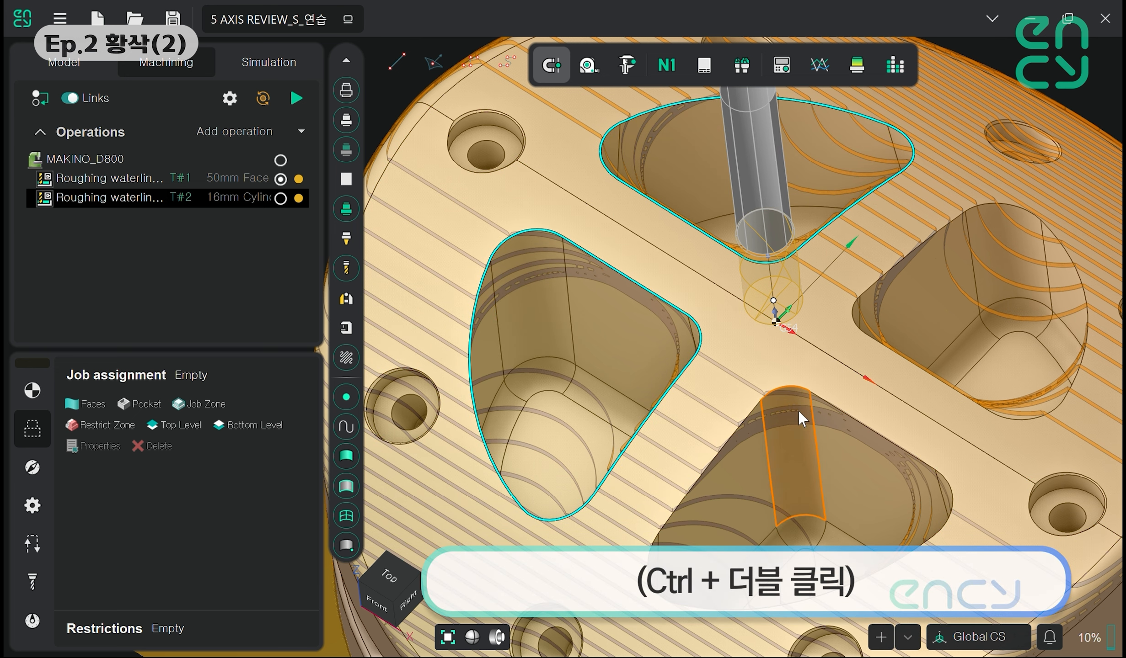
pyautogui.keyDown('ctrl'); pyautogui.doubleClick(788, 388); pyautogui.keyUp('ctrl')
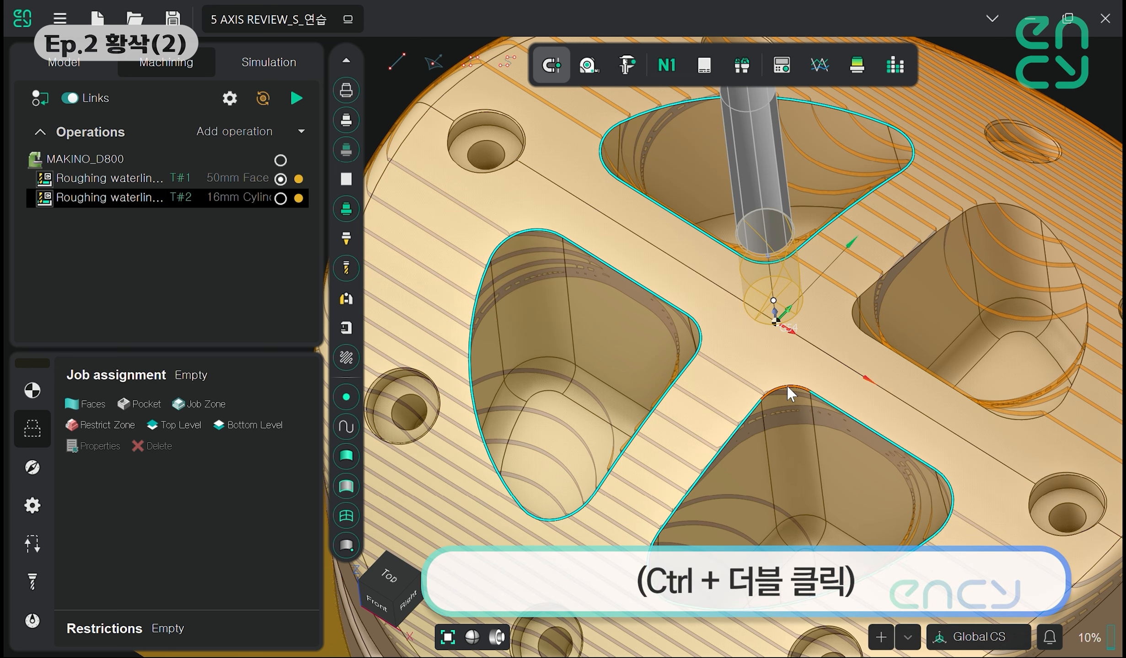
pyautogui.keyDown('ctrl'); pyautogui.doubleClick(849, 307); pyautogui.keyUp('ctrl')
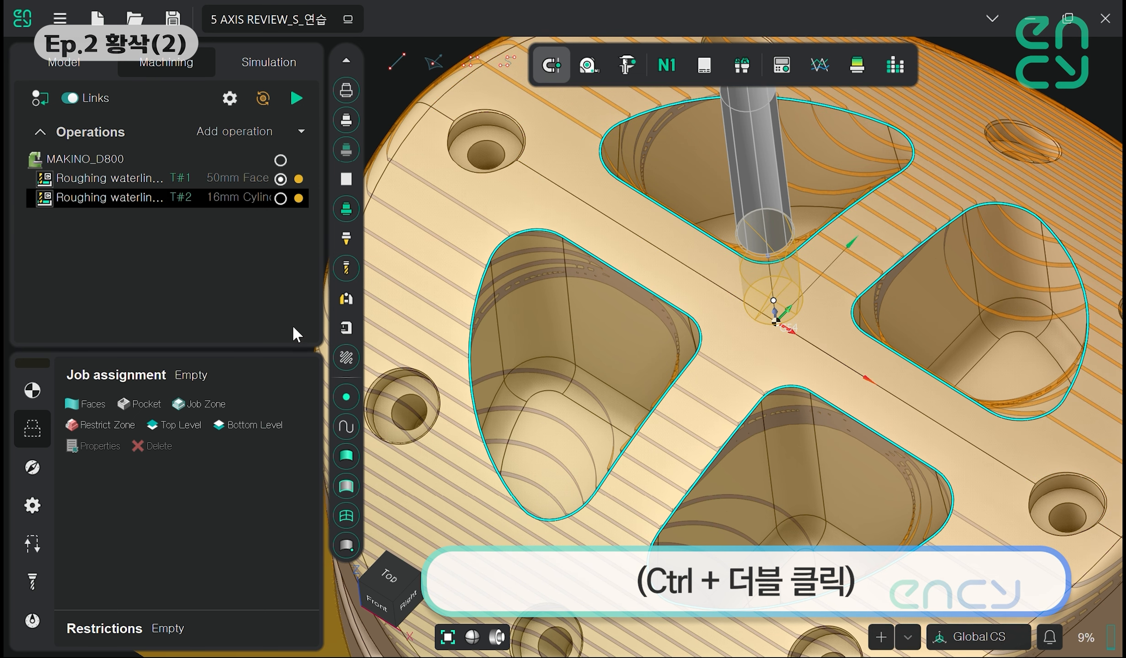
pyautogui.click(212, 405)
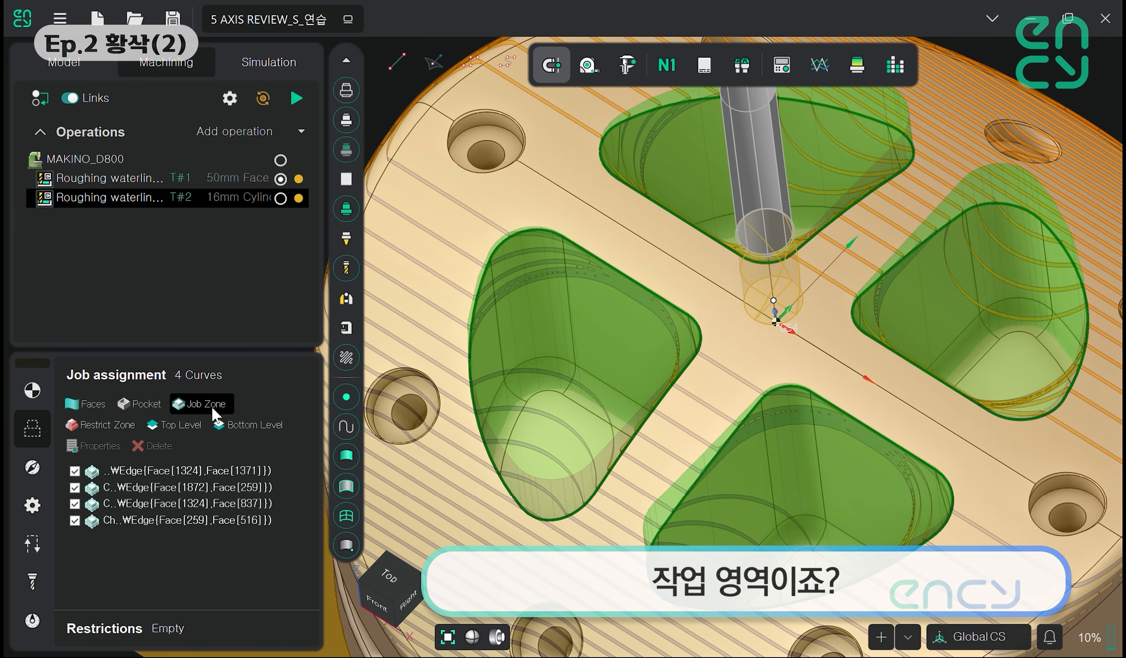
# Calculate the pocket roughing toolpath and inspect it inside the four pockets
pyautogui.scroll(-5, 442, 319)
pyautogui.scroll(5, 504, 327)
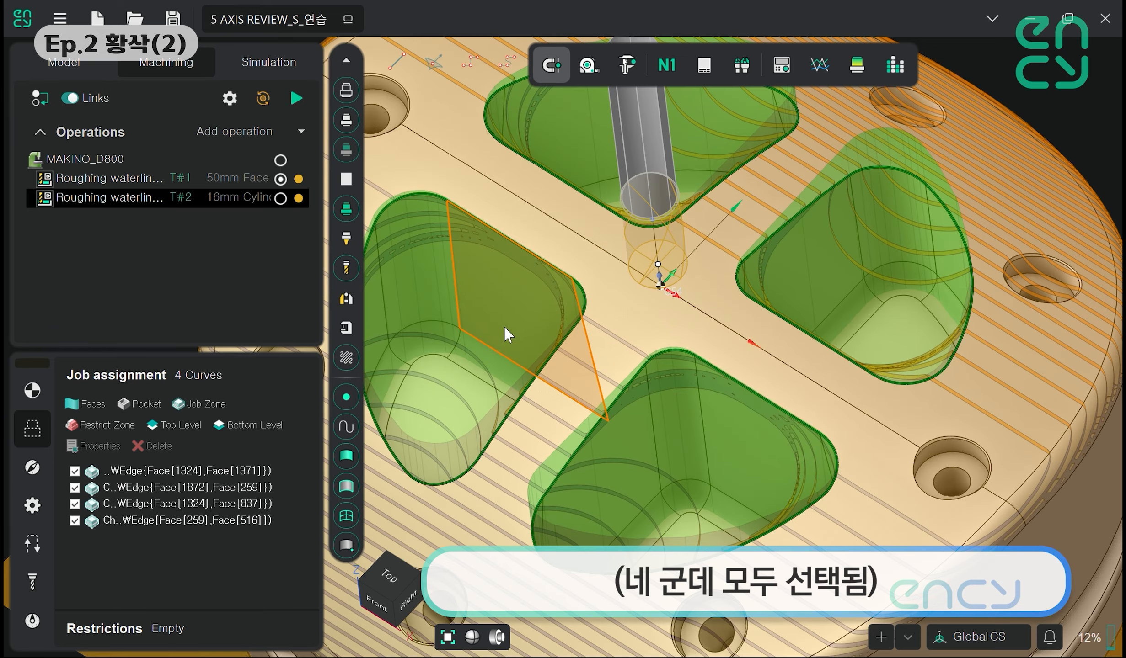
pyautogui.click(263, 97)
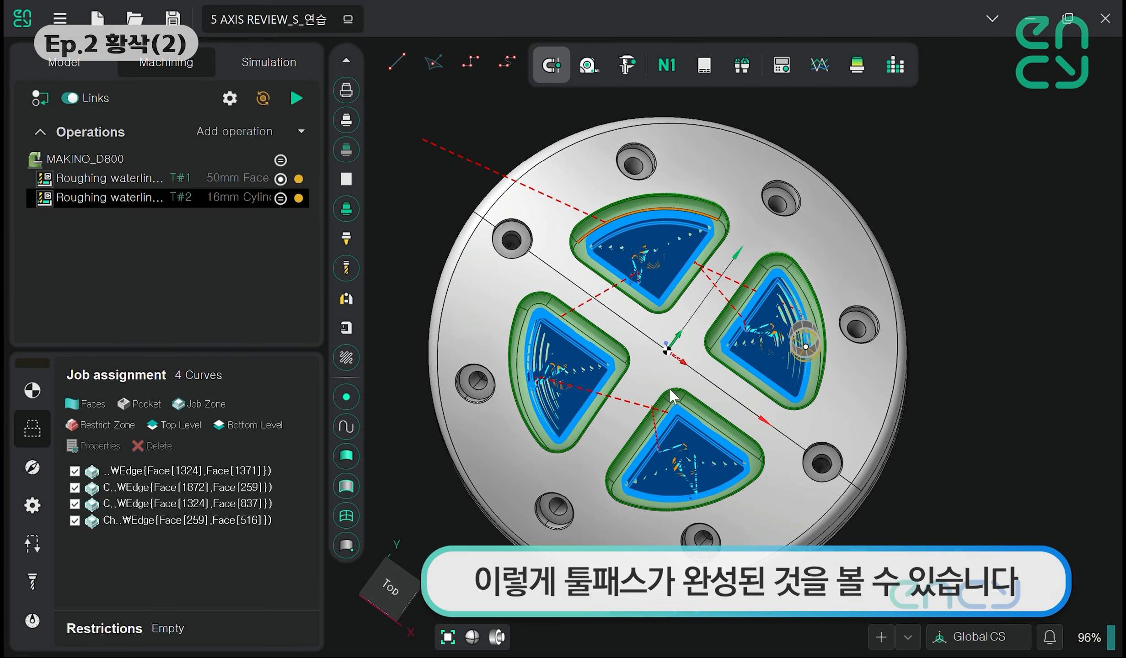
pyautogui.scroll(5, 716, 323)
pyautogui.moveTo(775, 375); pyautogui.dragTo(864, 347, button='middle')
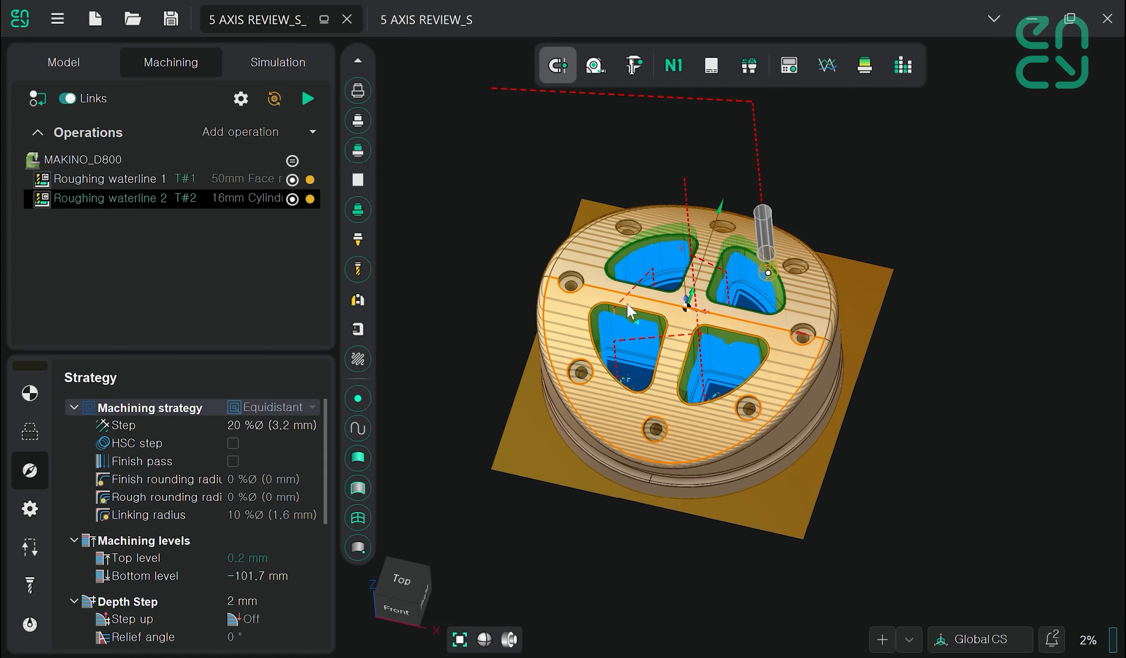
# Create a Rotary finishing operation from the 4D rotary group for the side groove
pyautogui.moveTo(628, 306); pyautogui.dragTo(461, 147, button='middle')
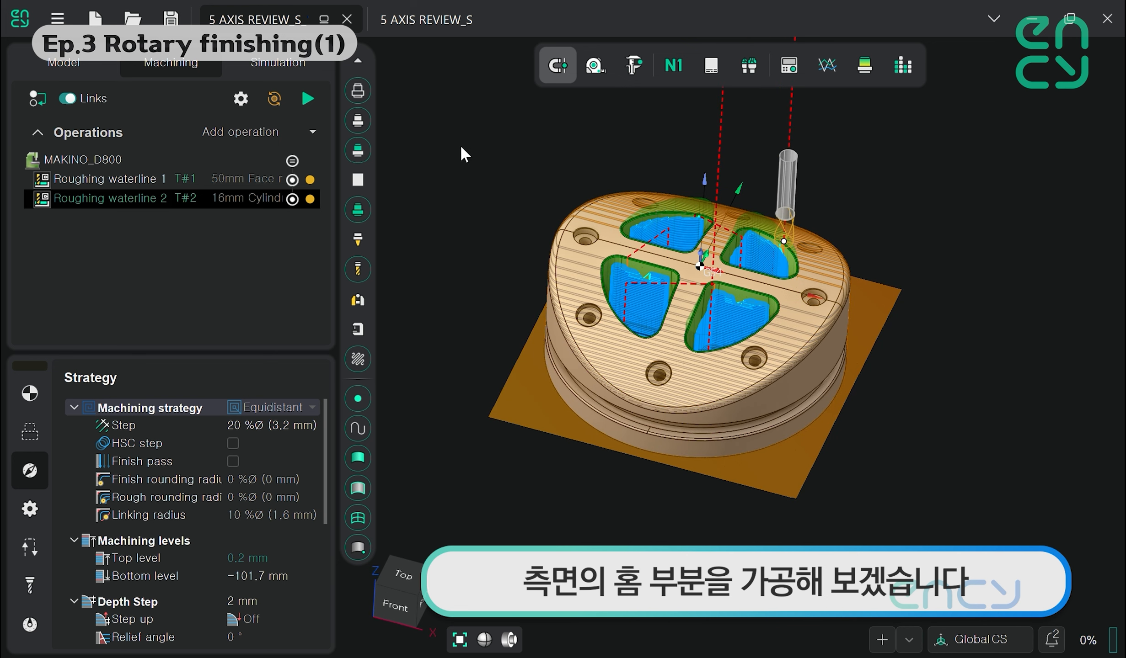
pyautogui.click(312, 132)
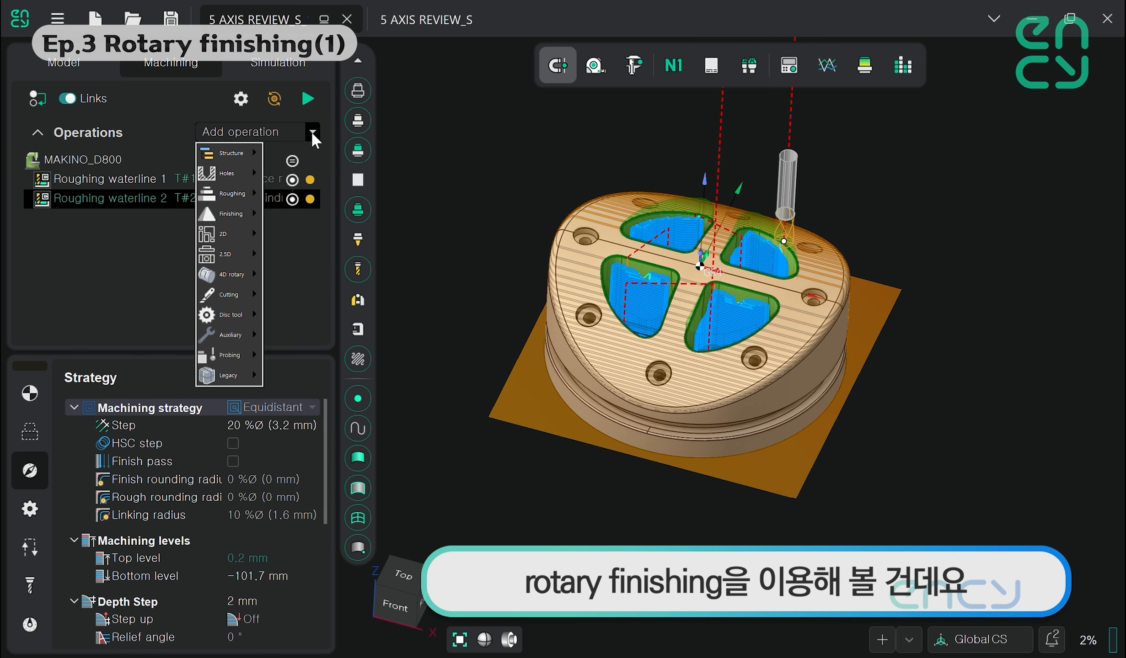
pyautogui.click(267, 127)
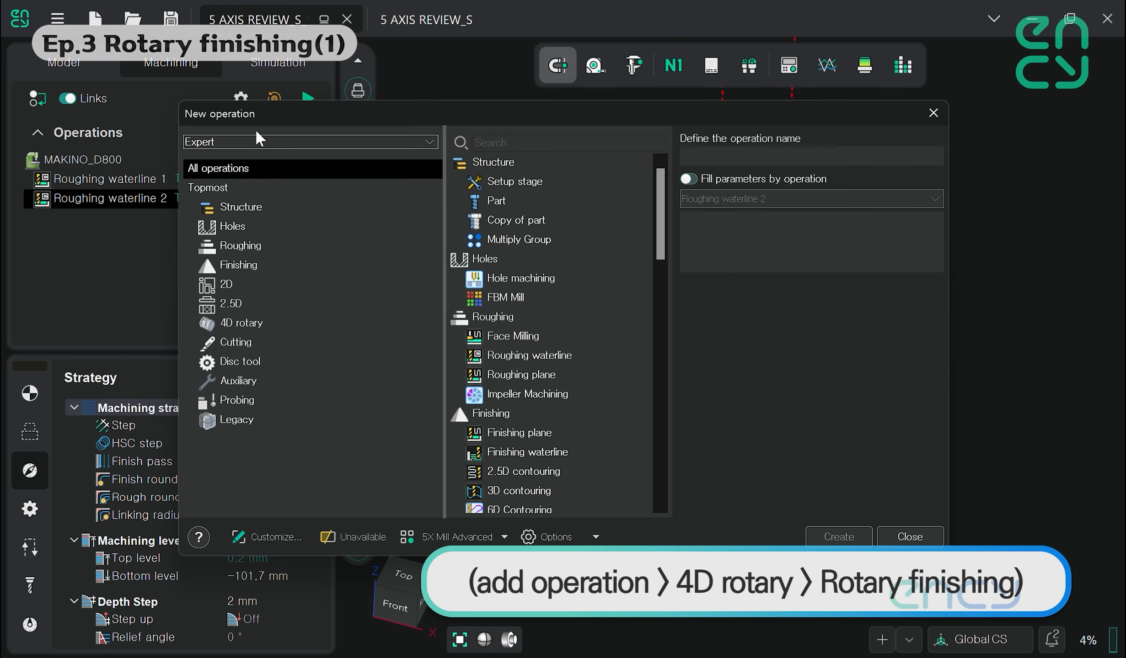
pyautogui.click(242, 323)
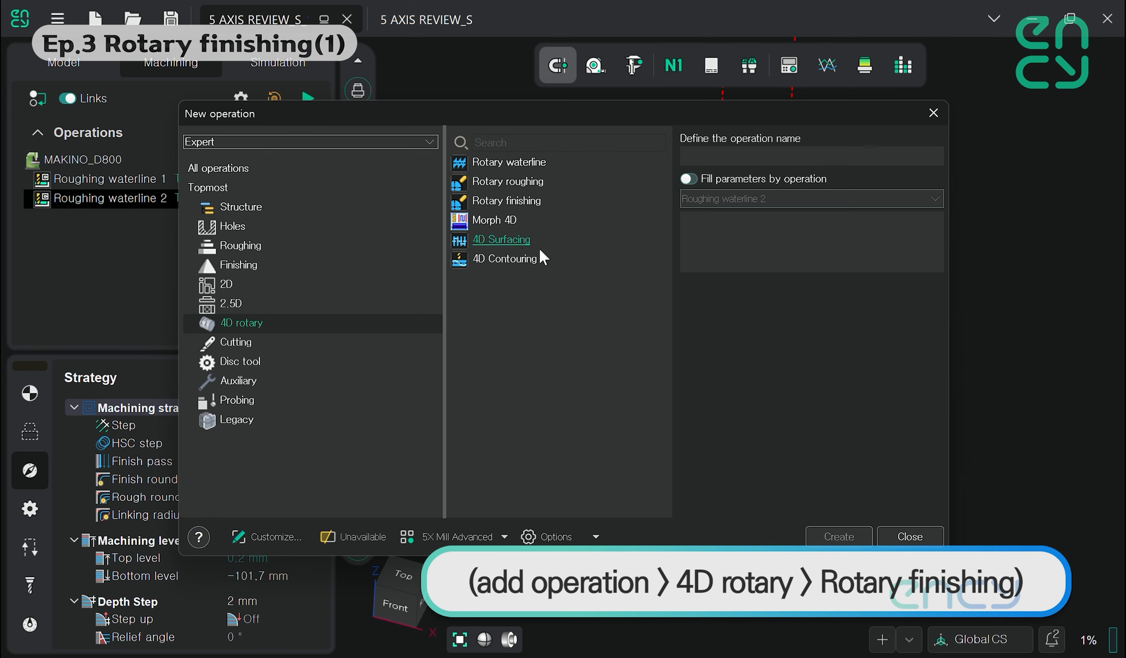
pyautogui.click(535, 200)
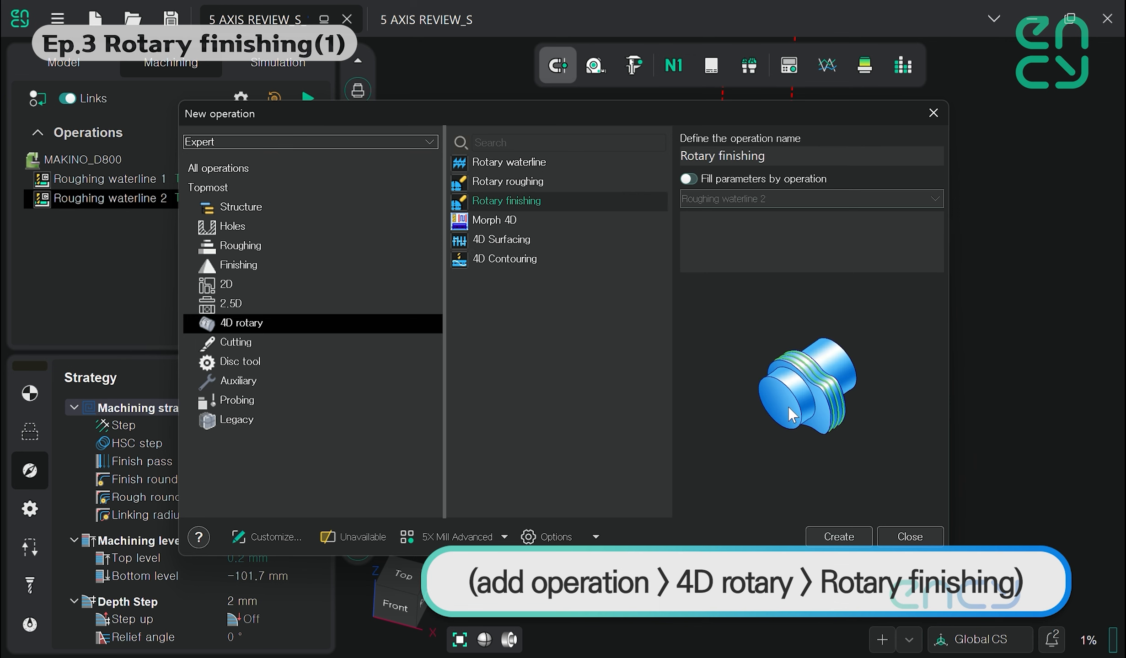
pyautogui.click(839, 536)
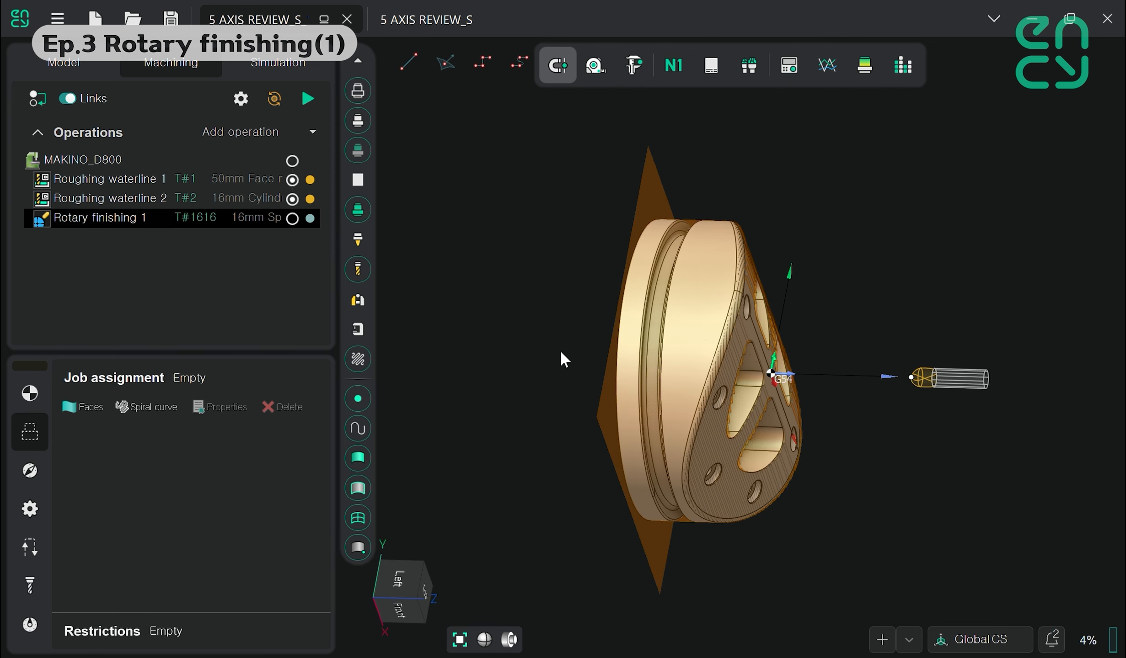
# Select the five faces of the side groove and add them to the rotary finishing job assignment
pyautogui.scroll(5, 561, 352)
pyautogui.moveTo(854, 249); pyautogui.dragTo(814, 204, button='middle')
pyautogui.click(892, 243)
pyautogui.moveTo(921, 244); pyautogui.dragTo(933, 230, button='middle')
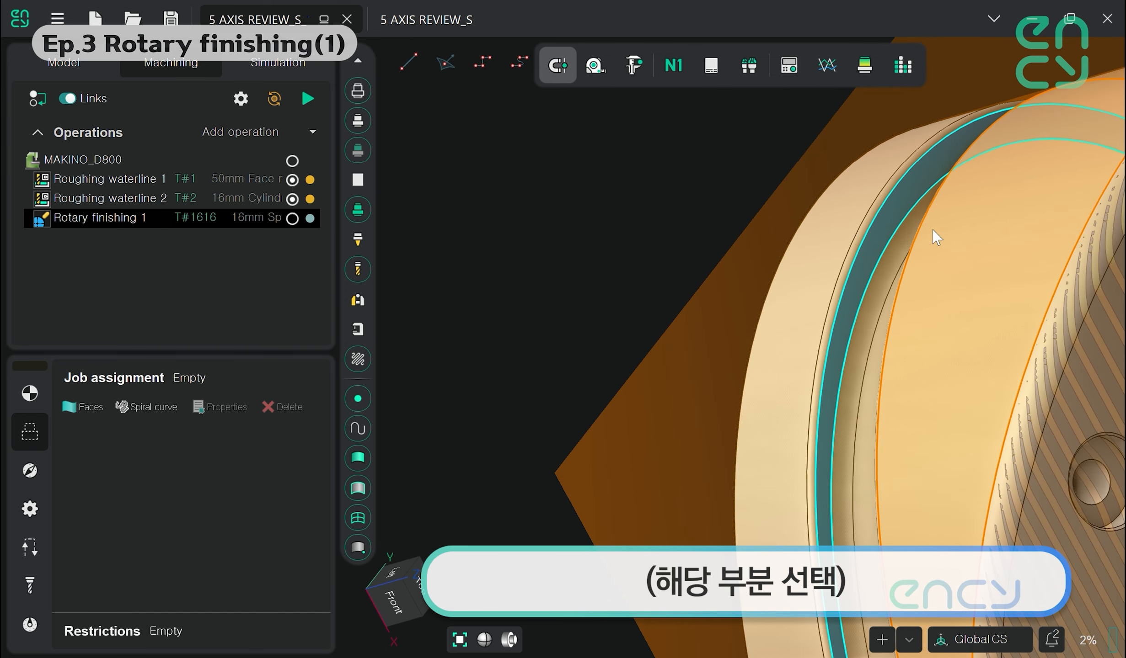
pyautogui.click(888, 266)
pyautogui.moveTo(974, 283); pyautogui.dragTo(1088, 290, button='middle')
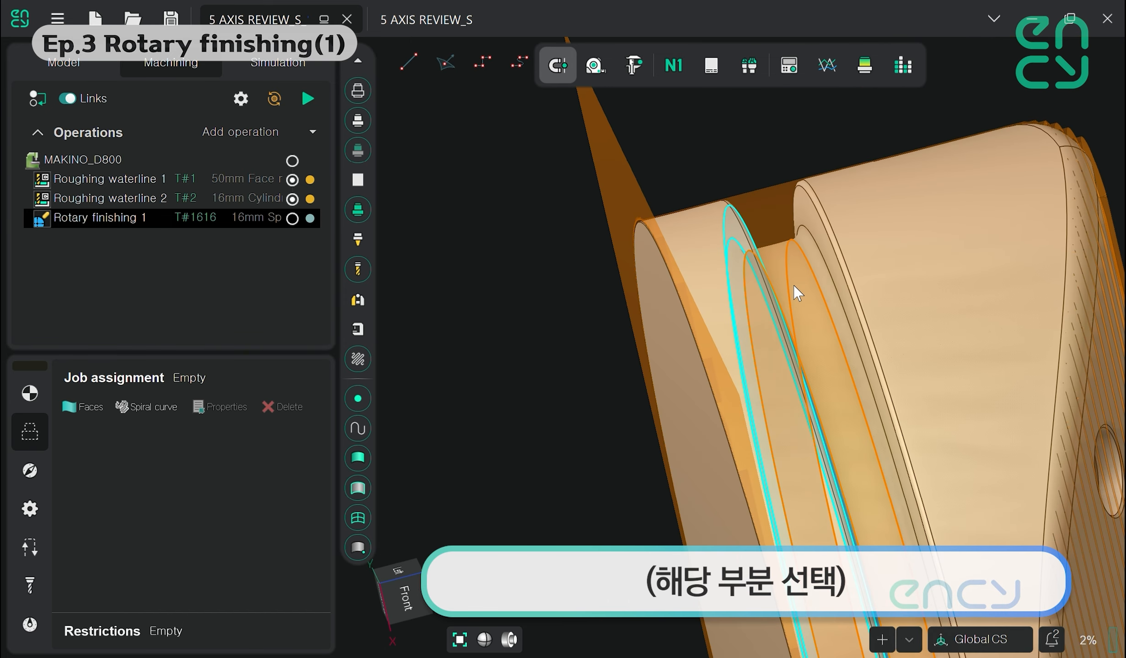
pyautogui.click(794, 284)
pyautogui.click(806, 244)
pyautogui.click(813, 208)
pyautogui.click(85, 408)
pyautogui.moveTo(805, 407); pyautogui.dragTo(856, 428, button='middle')
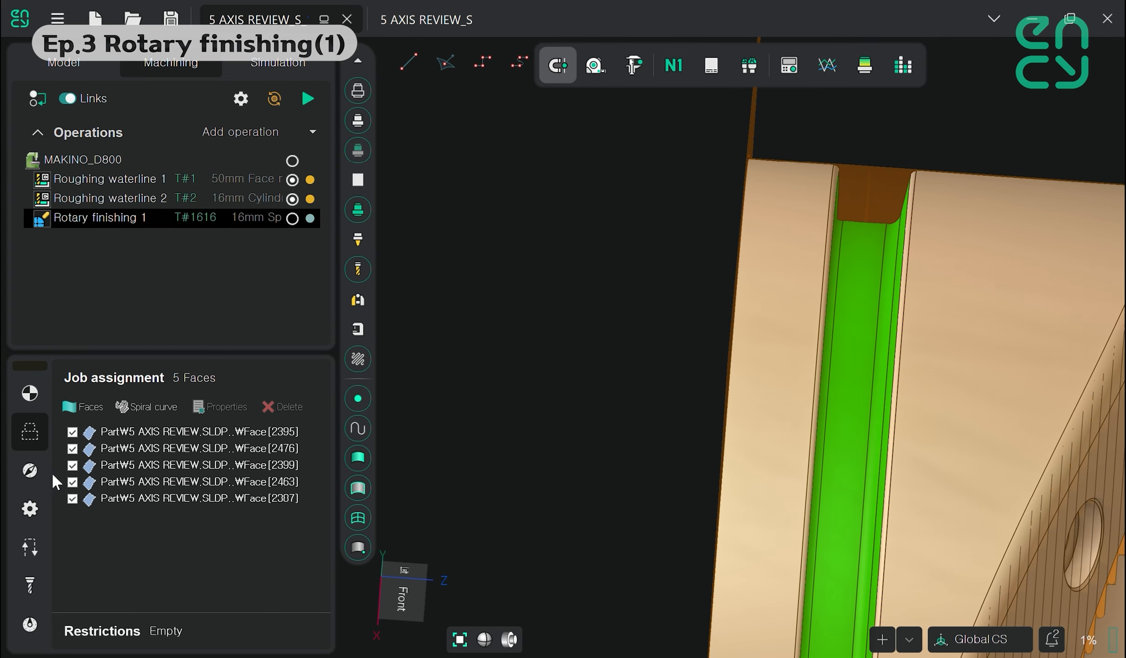
# Set the rotary axis in the rotary finishing strategy to WCS Z and check its alignment with the part
pyautogui.click(35, 478)
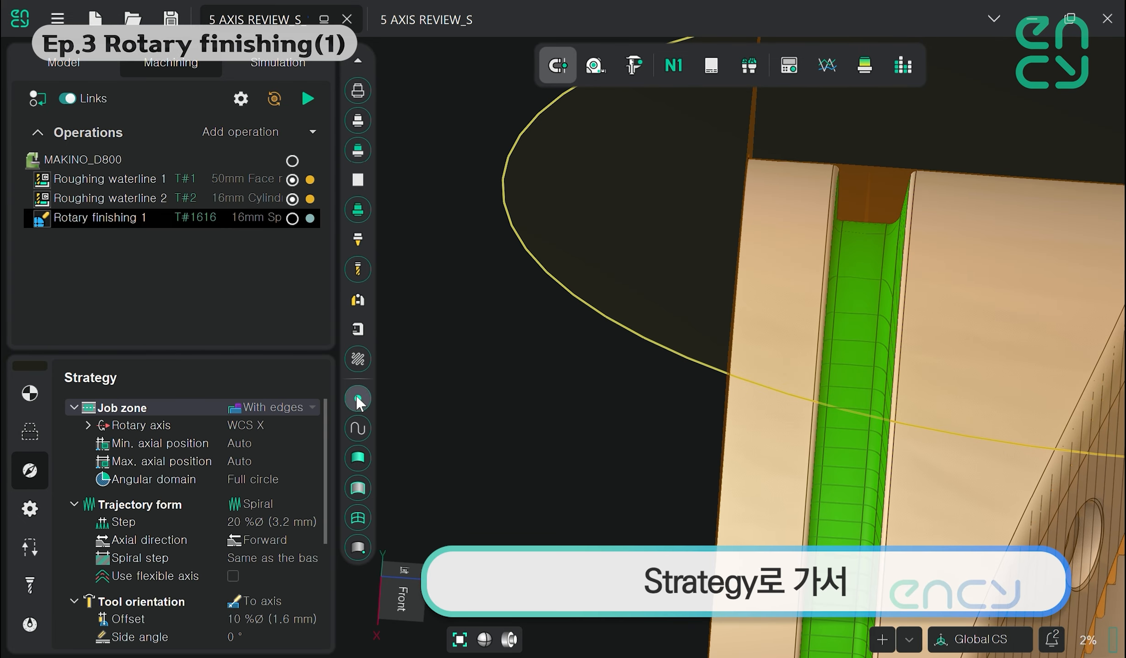
pyautogui.scroll(-5, 827, 393)
pyautogui.moveTo(835, 397); pyautogui.dragTo(616, 254, button='middle')
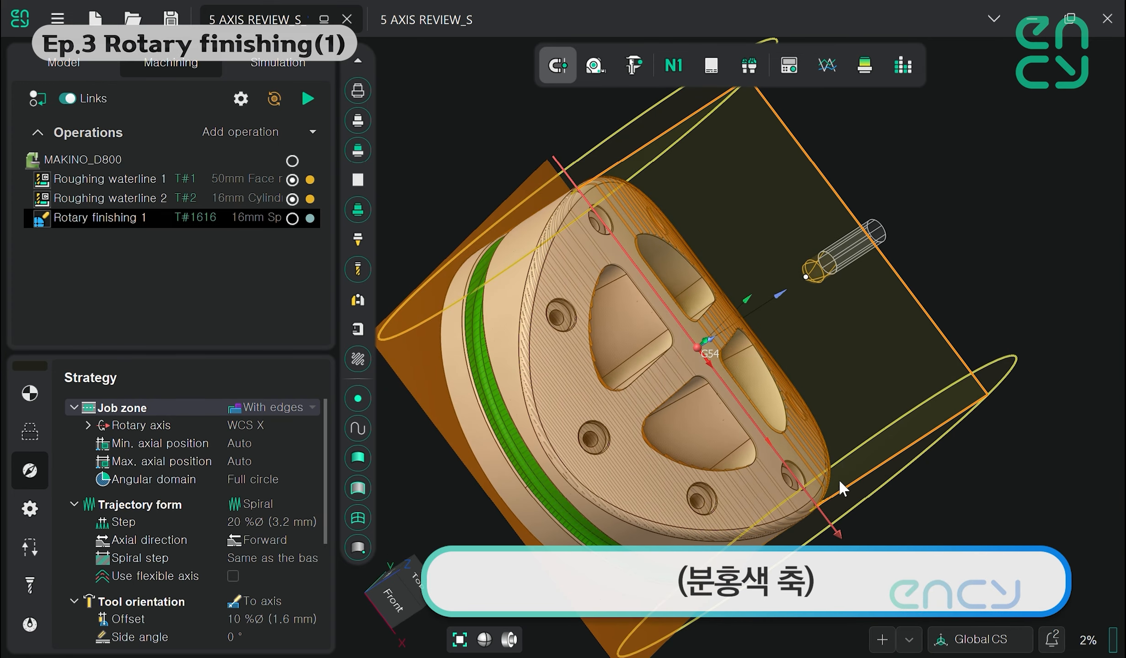
pyautogui.moveTo(838, 478); pyautogui.dragTo(722, 307, button='middle')
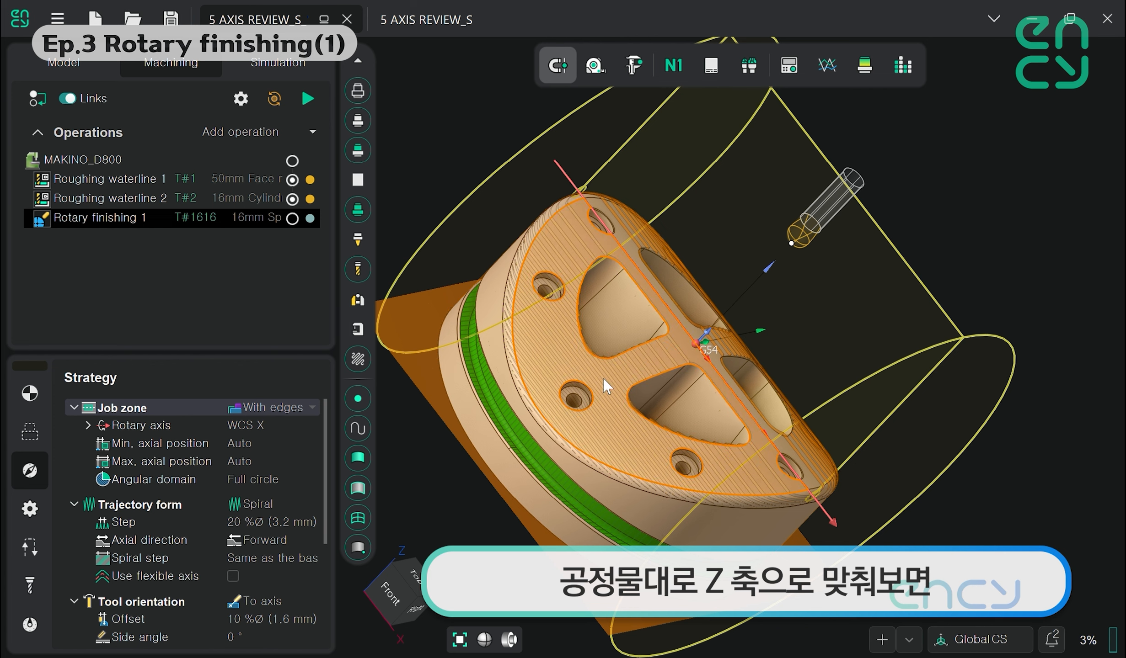
pyautogui.click(301, 431)
pyautogui.click(301, 430)
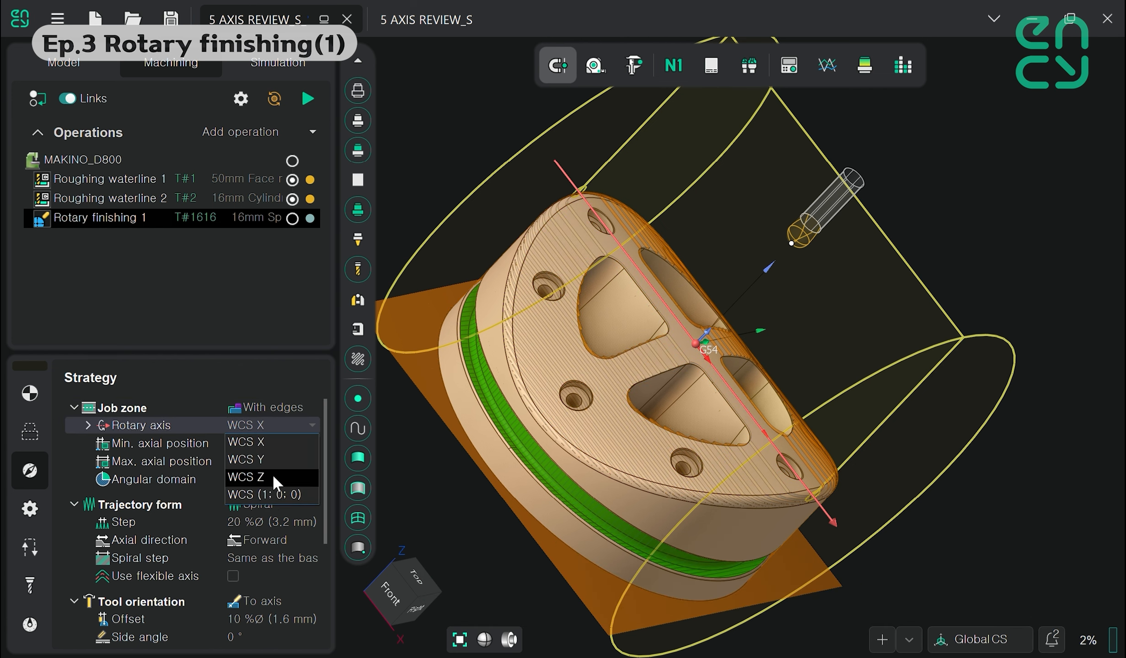
pyautogui.click(273, 476)
pyautogui.moveTo(587, 299); pyautogui.dragTo(740, 361, button='middle')
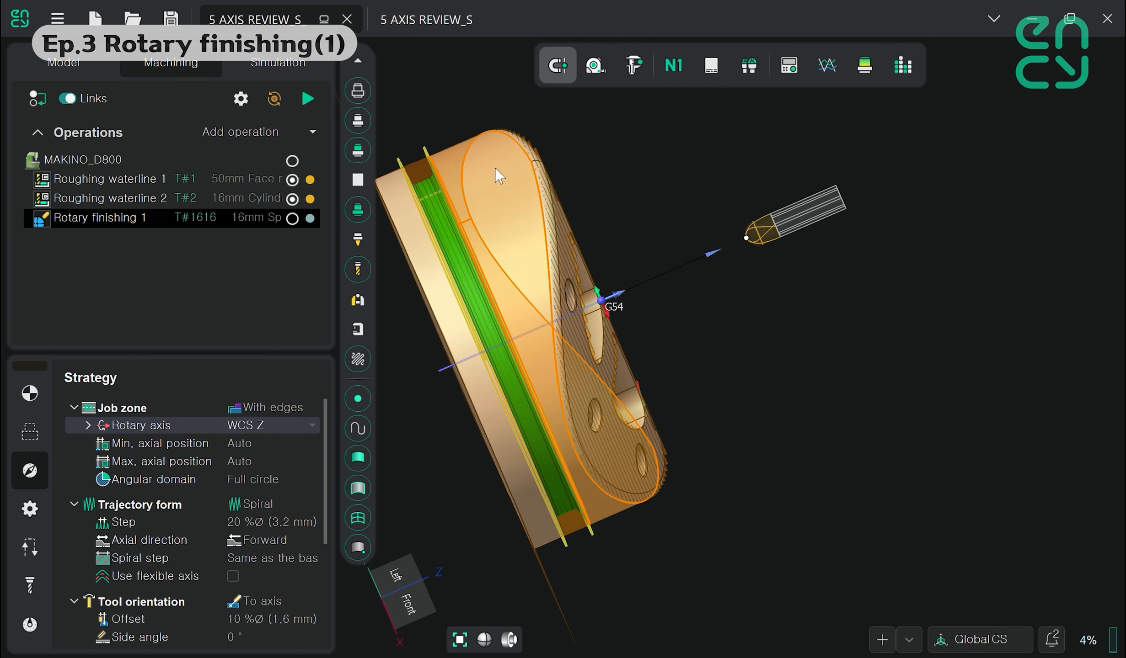
pyautogui.moveTo(495, 168); pyautogui.dragTo(566, 282, button='middle')
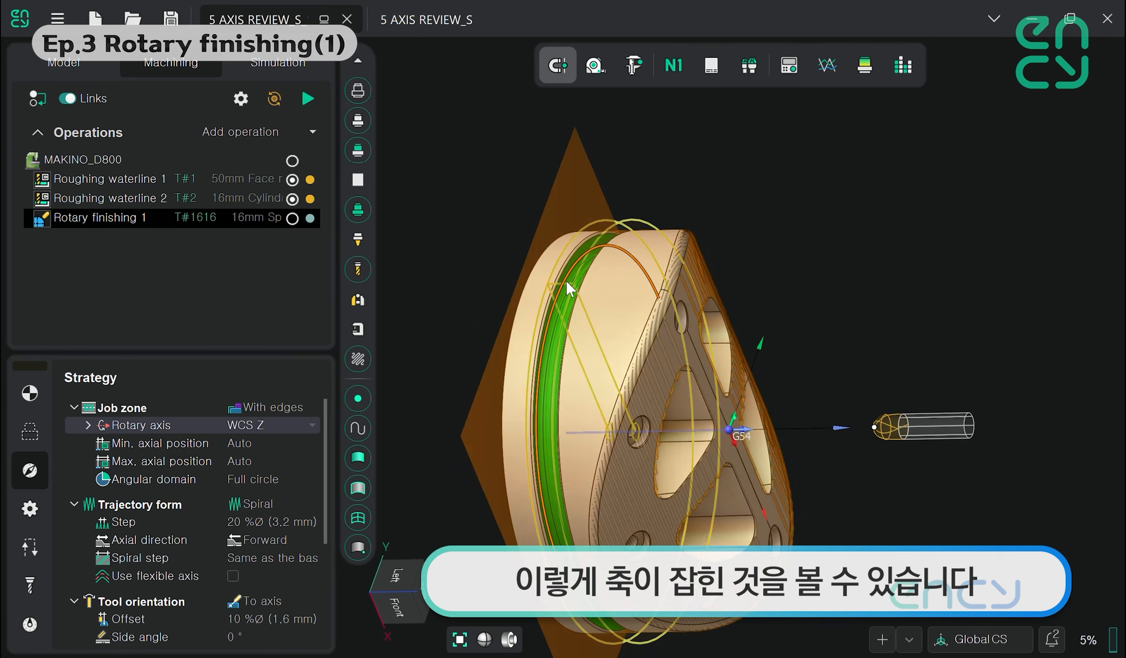
pyautogui.scroll(2, 567, 281)
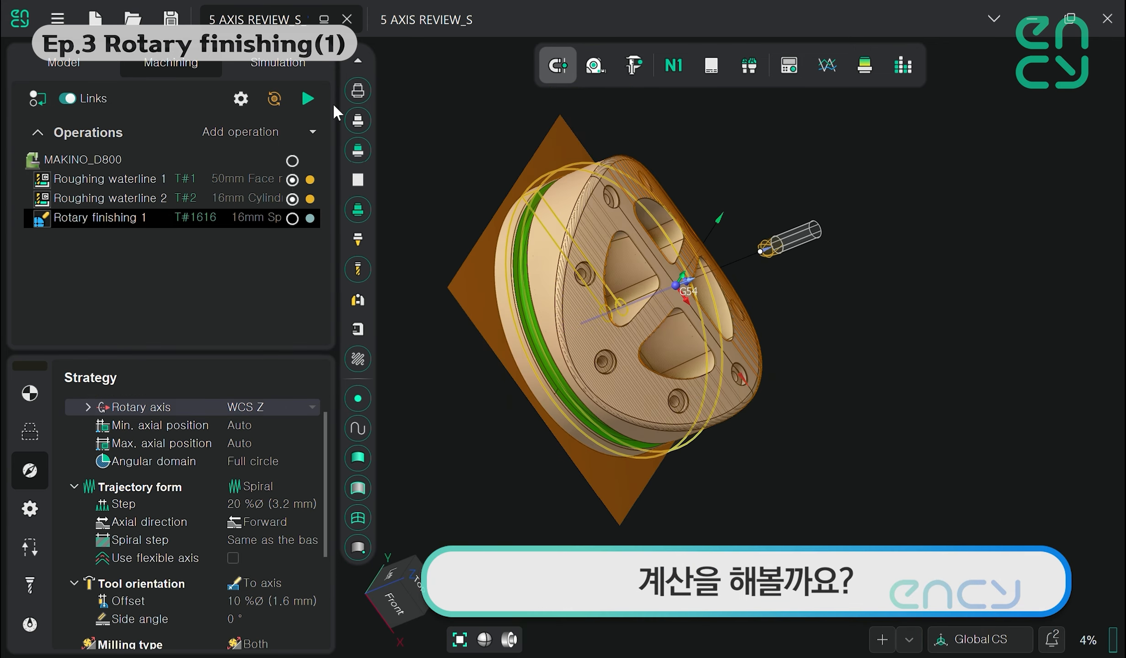
# Calculate the rotary finishing toolpath and examine in a back view how the 16mm spherical mill fits the groove
pyautogui.click(307, 98)
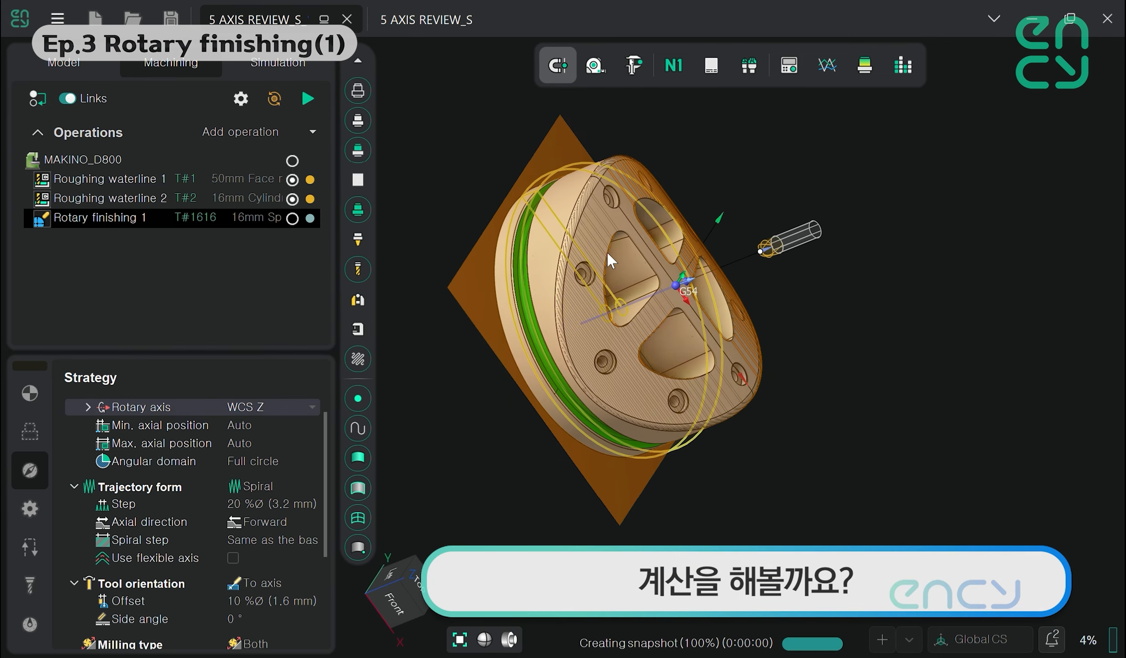
pyautogui.moveTo(774, 492); pyautogui.dragTo(497, 287, button='middle')
pyautogui.click(417, 591)
pyautogui.scroll(5, 791, 350)
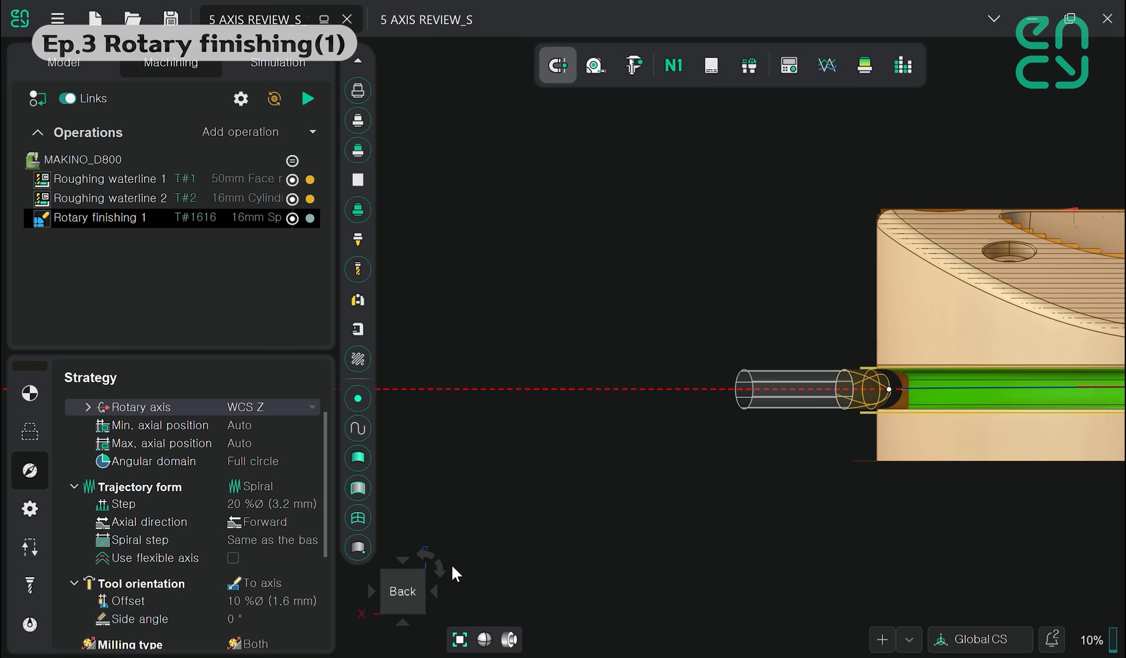
pyautogui.click(440, 568)
pyautogui.scroll(5, 618, 429)
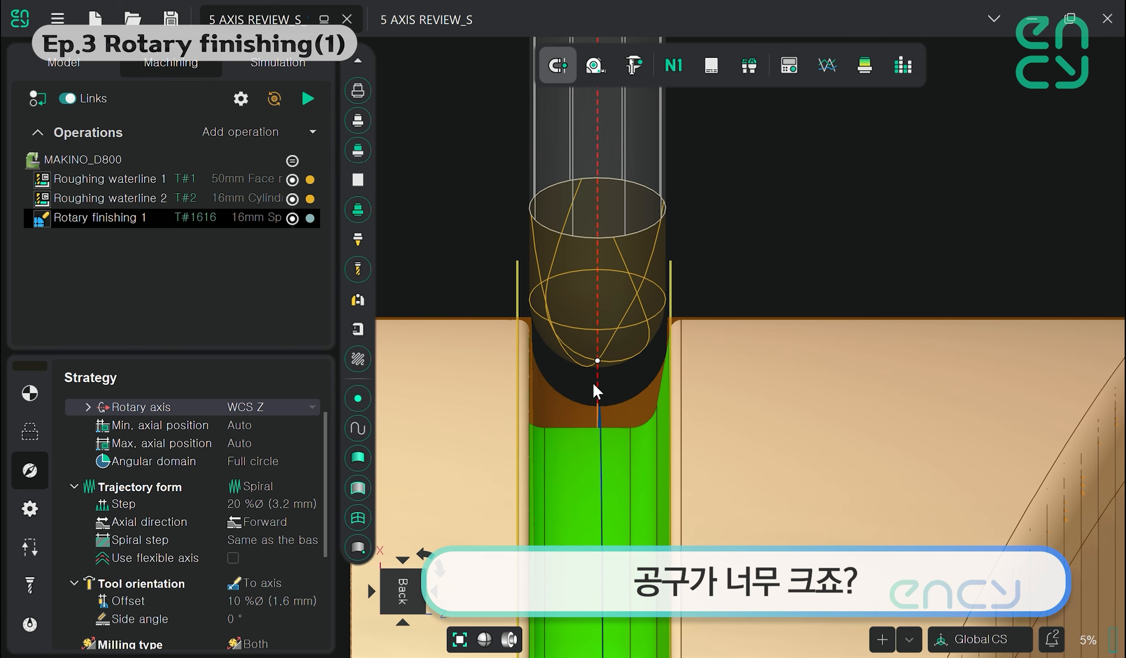
# Assign the Ø8 R1.5 mm Torus mill from the project tools to the rotary finishing operation
pyautogui.doubleClick(228, 216)
pyautogui.click(404, 259)
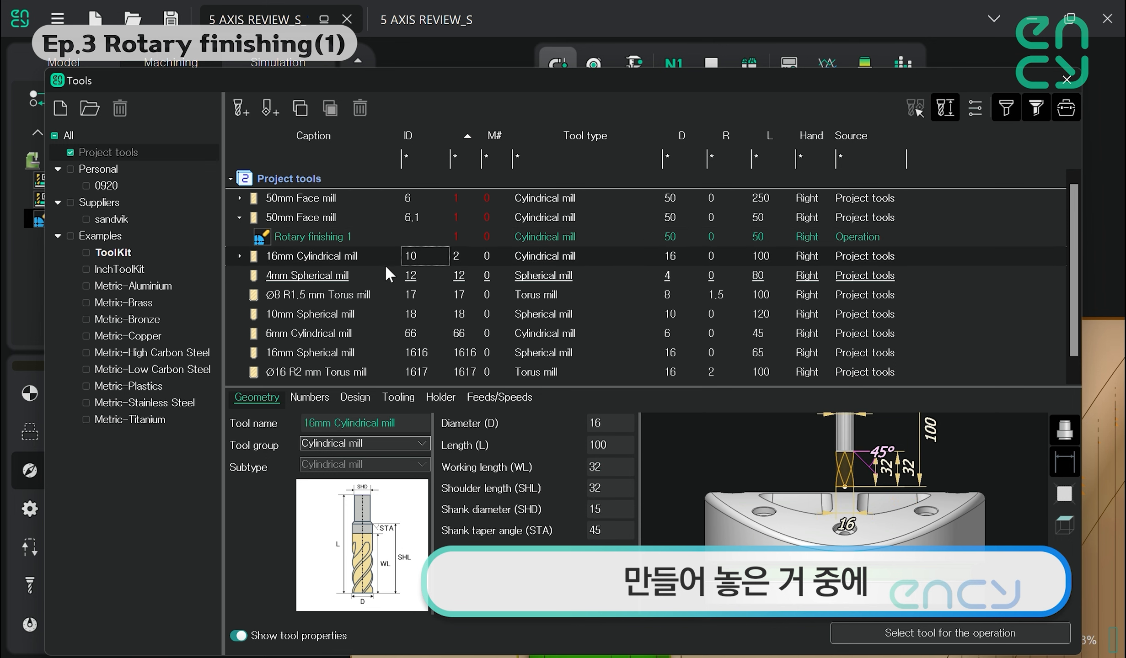
pyautogui.click(338, 295)
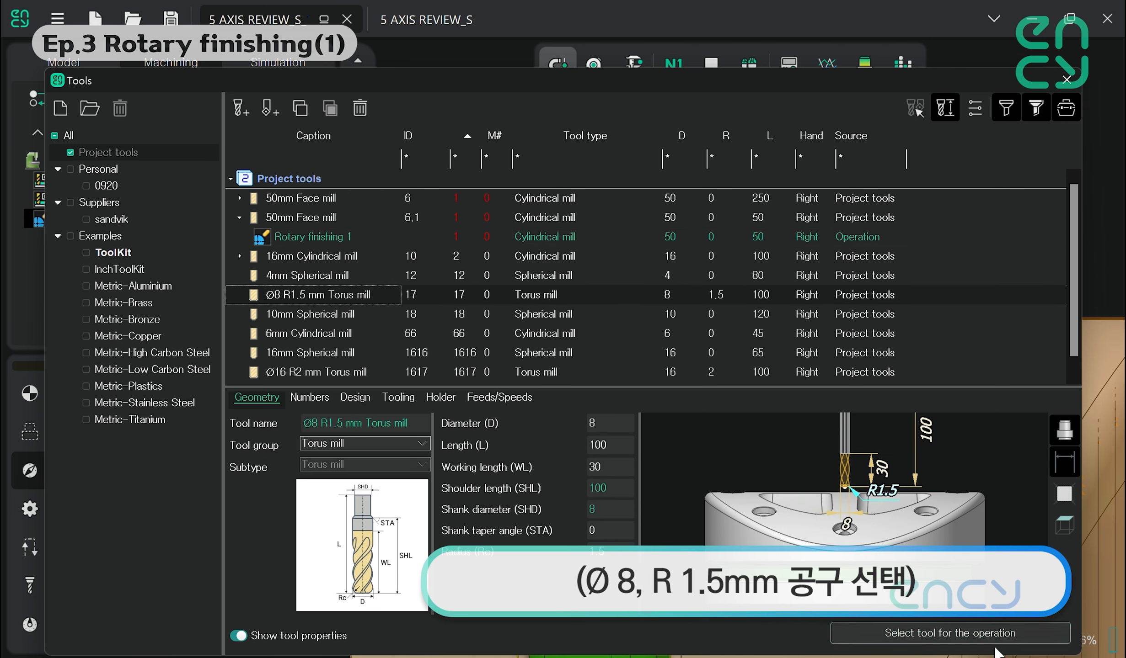
pyautogui.click(987, 641)
# Set the check part stock of the rotary finishing operation to 0.2 mm
pyautogui.click(29, 509)
pyautogui.click(256, 443)
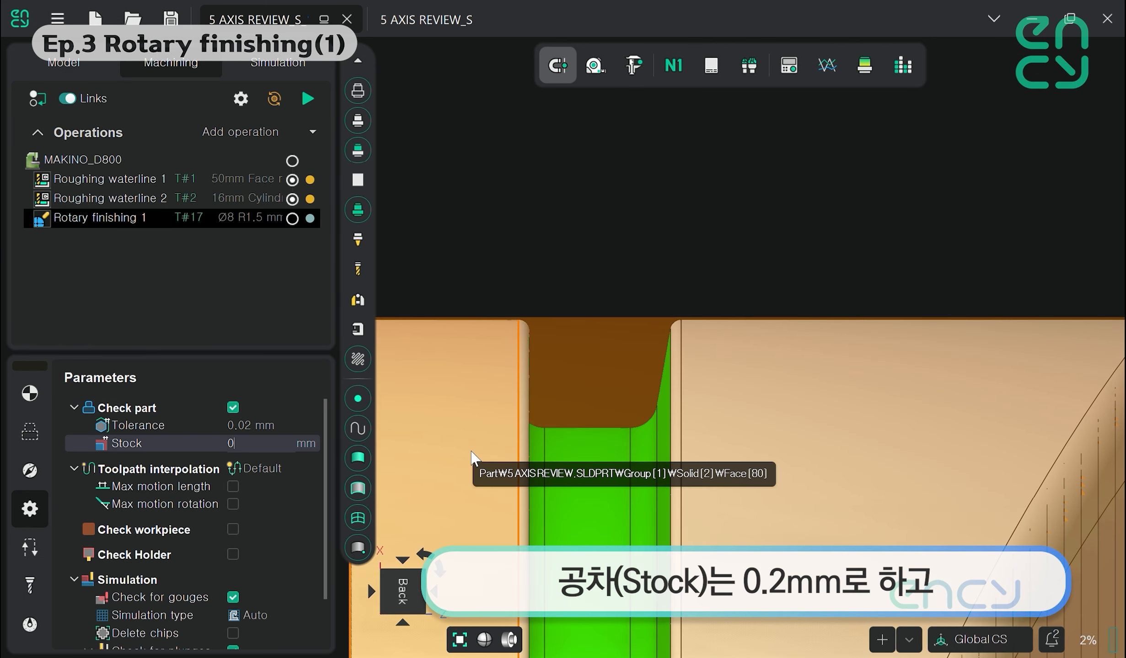
pyautogui.write('0.2')
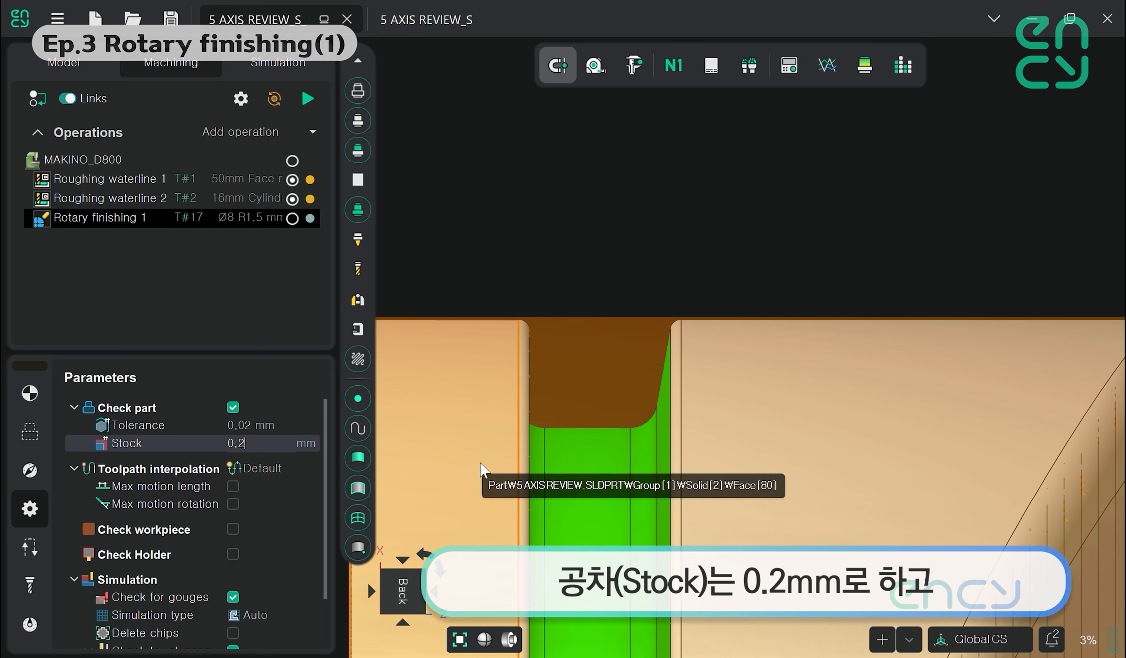
# Confirm the check part stock of the rotary finishing operation
pyautogui.press('Return')
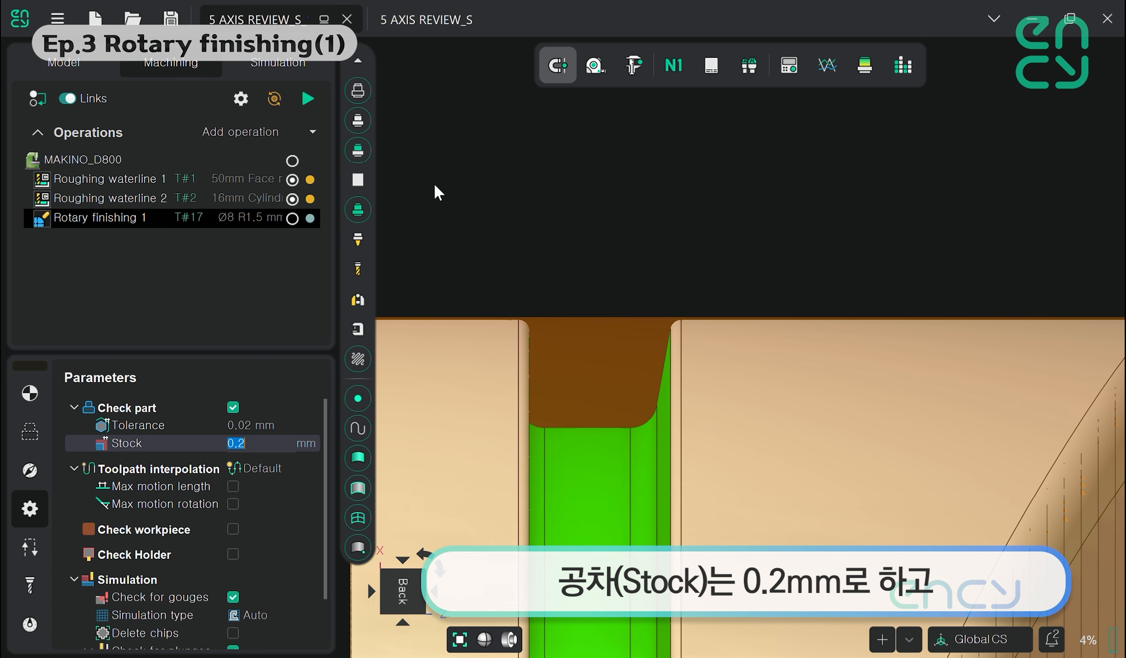
# Try the Linear trajectory form for the rotary finishing operation, calculate the toolpath and inspect the passes in the groove
pyautogui.click(39, 476)
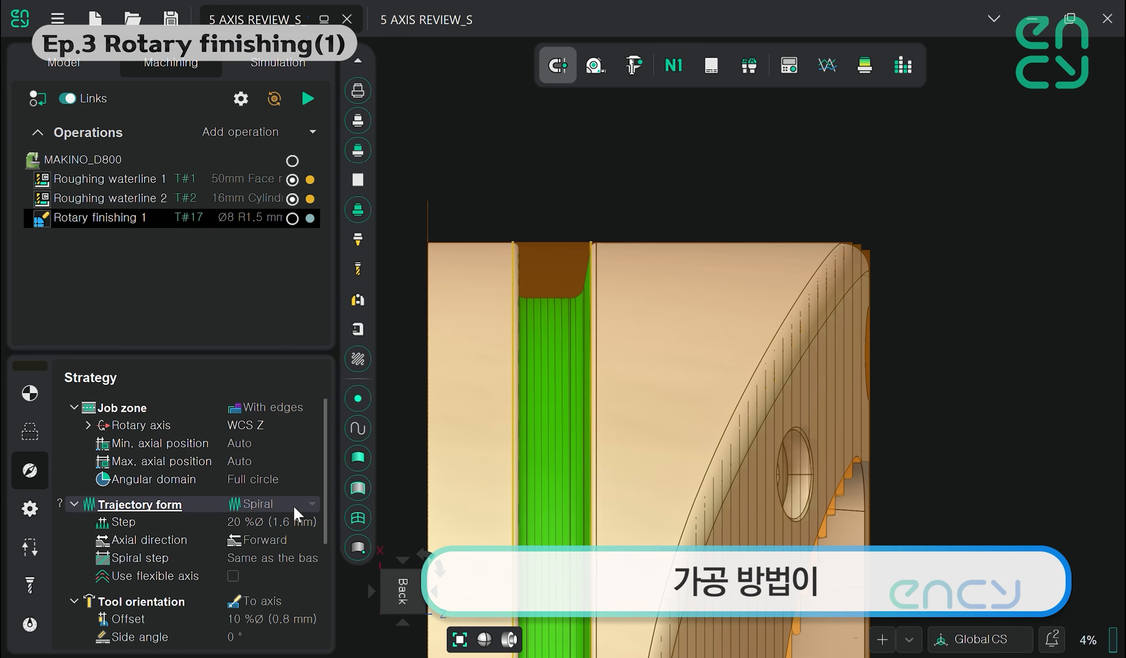
pyautogui.click(295, 507)
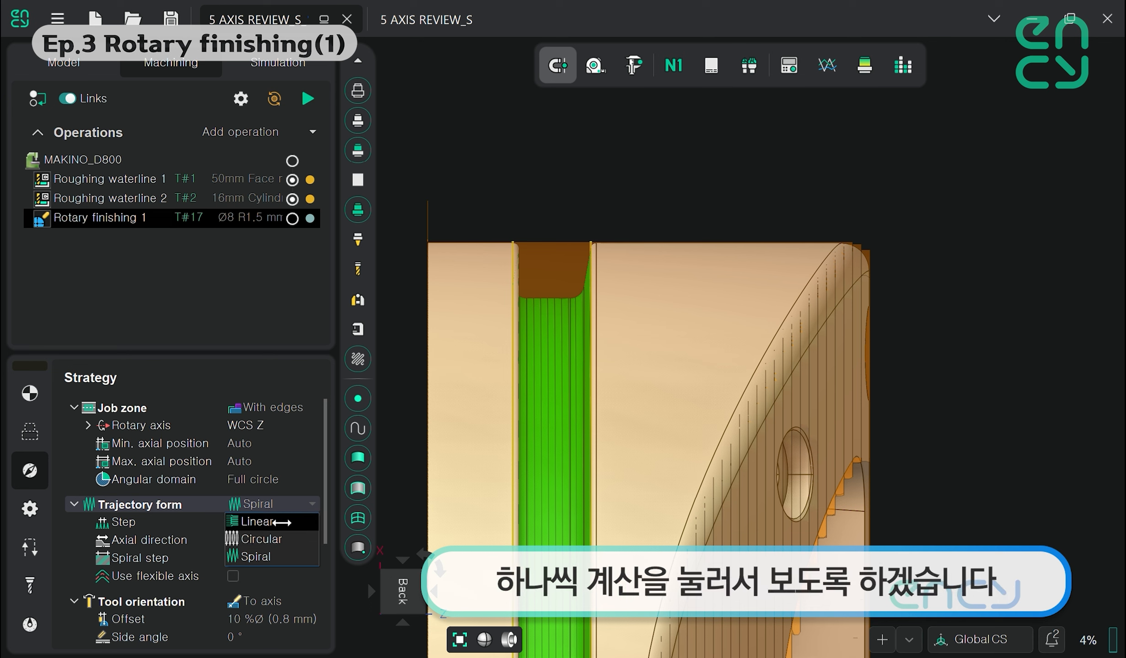
pyautogui.press('Return')
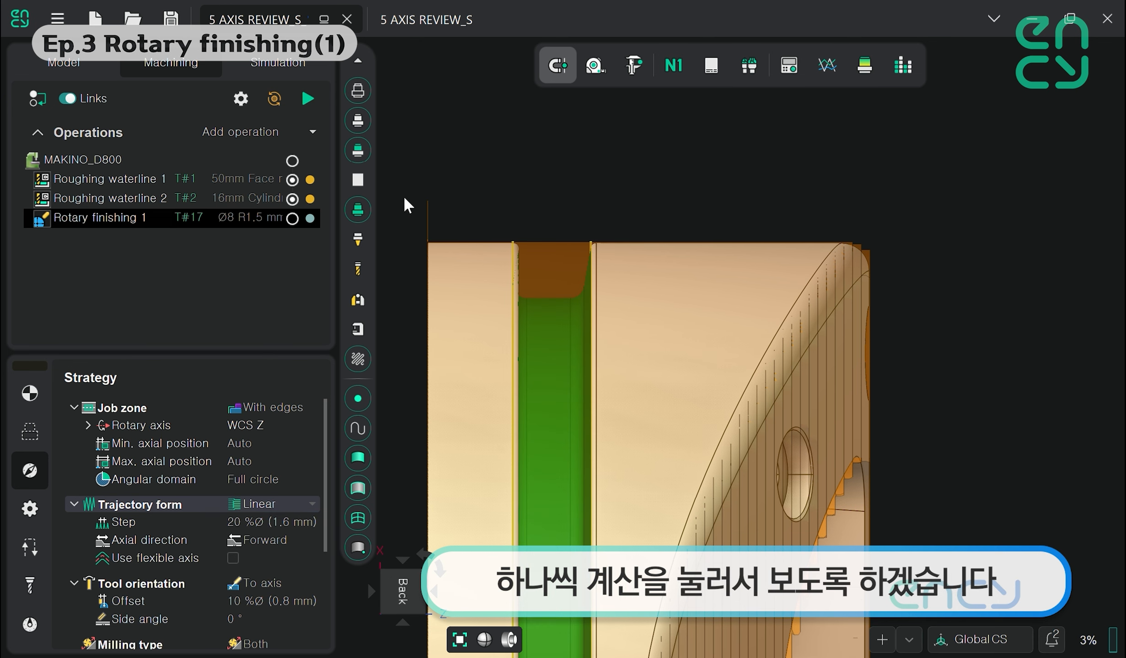
pyautogui.click(307, 98)
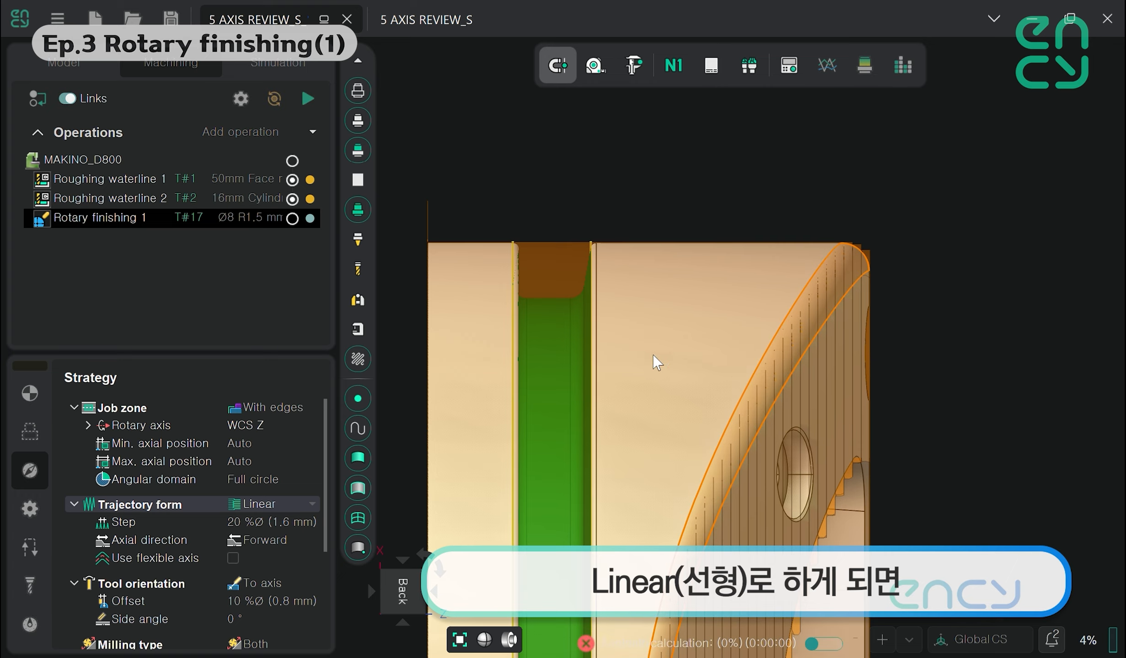
pyautogui.scroll(5, 583, 410)
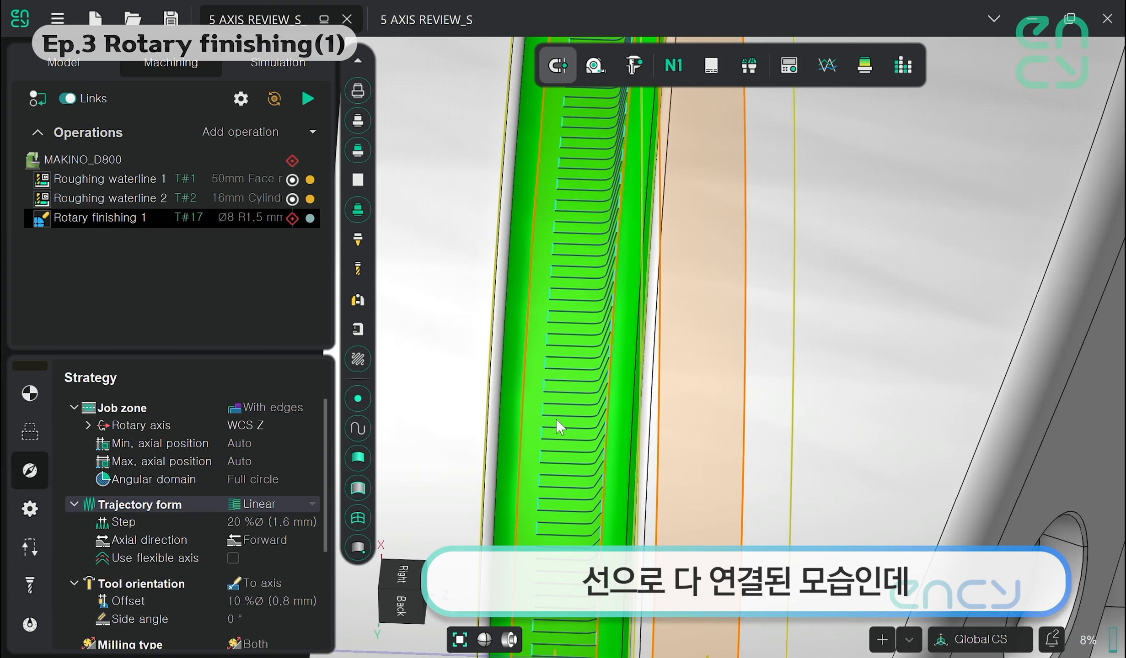
pyautogui.moveTo(583, 410); pyautogui.dragTo(567, 302, button='middle')
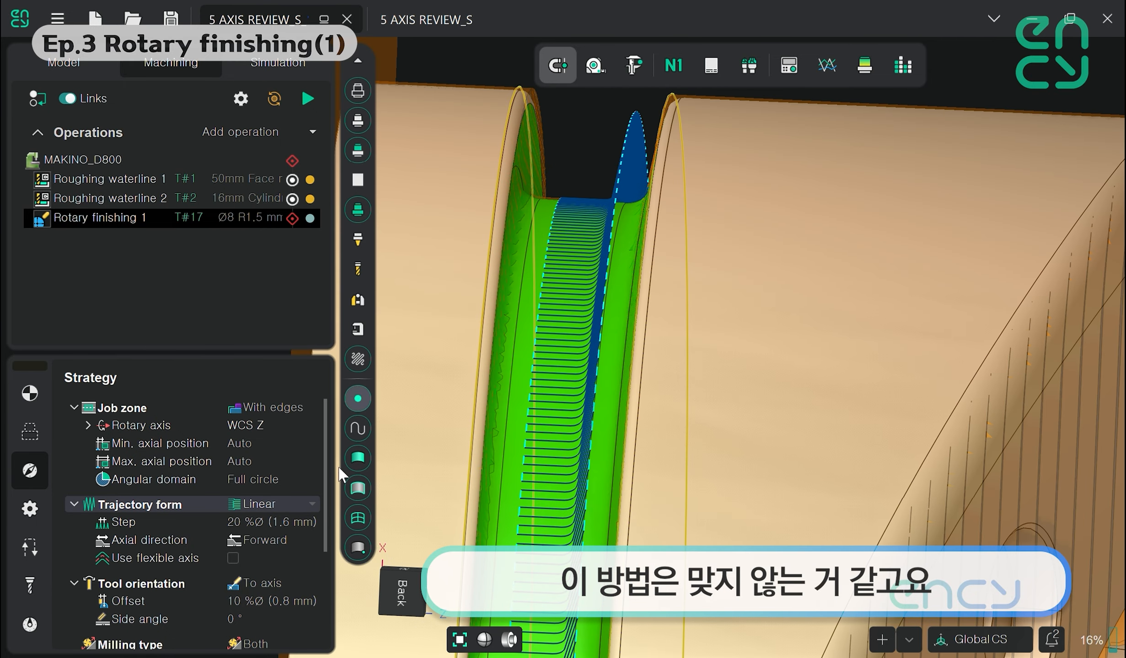
# Switch the rotary finishing trajectory form to Circular, enable rough passes of 10 mm and recalculate the toolpath
pyautogui.click(302, 500)
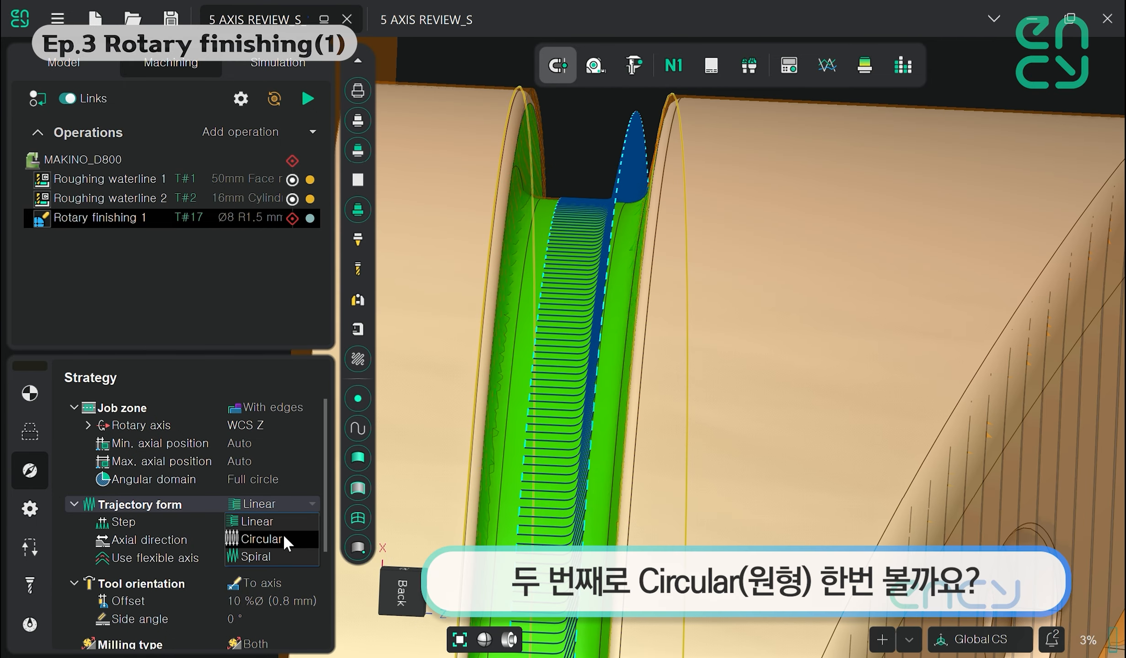
pyautogui.click(282, 536)
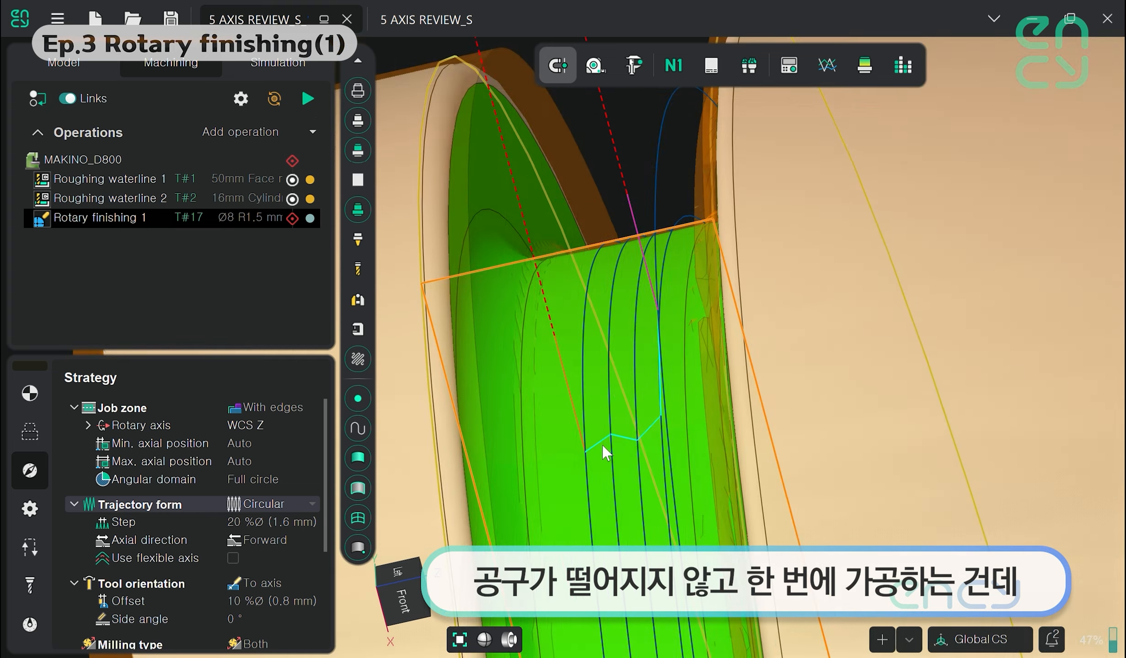
pyautogui.moveTo(604, 469)
pyautogui.mouseDown(button='middle')
pyautogui.moveTo(610, 392)
pyautogui.moveTo(579, 402)
pyautogui.moveTo(607, 468)
pyautogui.mouseUp(button='middle')
pyautogui.scroll(-5, 236, 534)
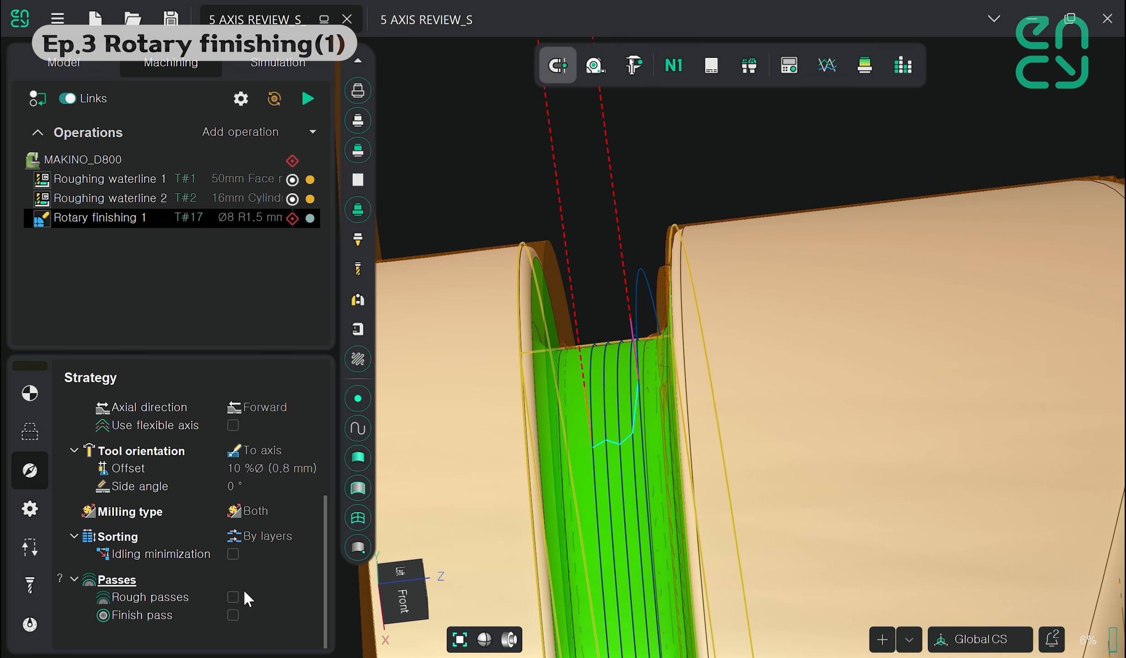
pyautogui.click(233, 597)
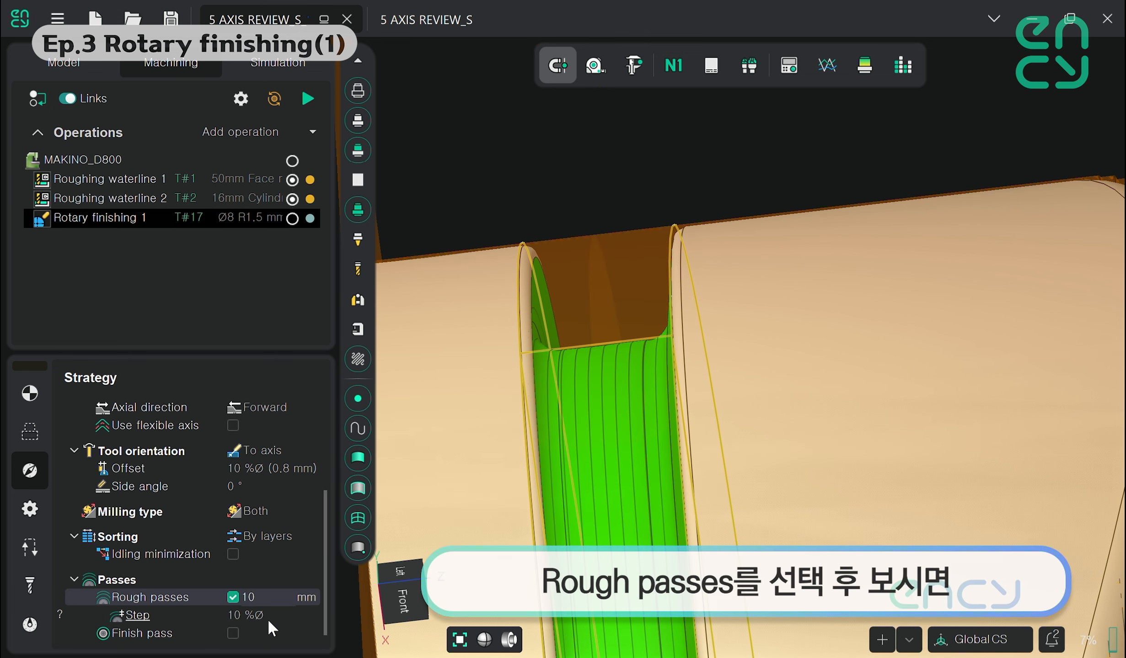
pyautogui.click(307, 99)
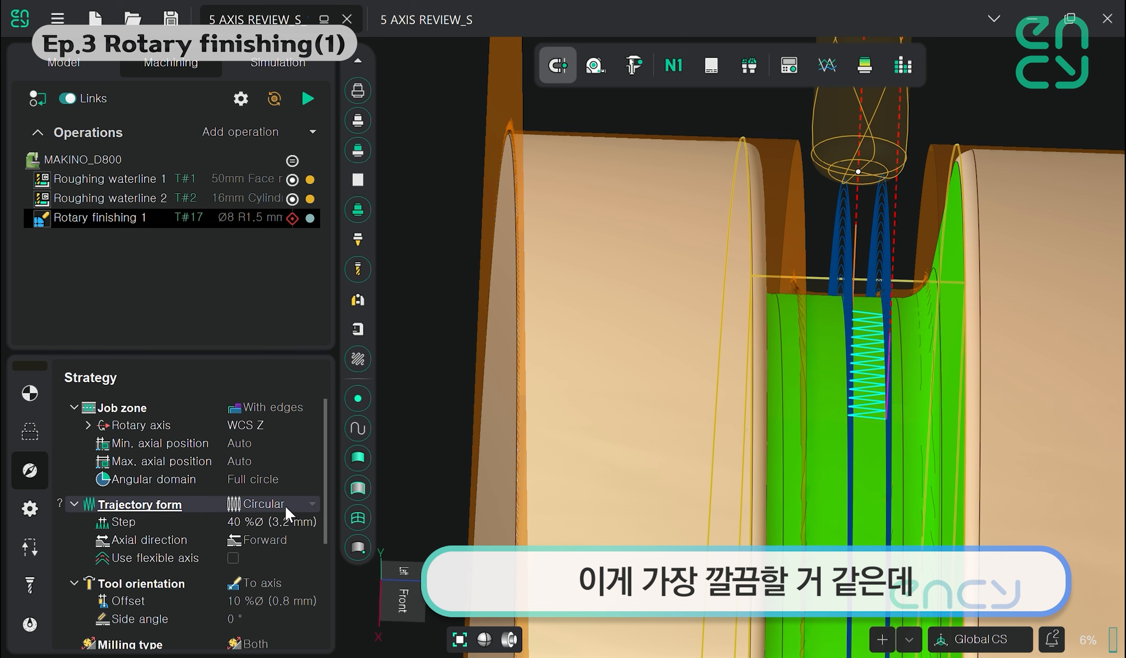
# Try the Spiral trajectory form for the rotary finishing operation, calculate it and examine how the passes run around the groove
pyautogui.click(284, 505)
pyautogui.click(271, 556)
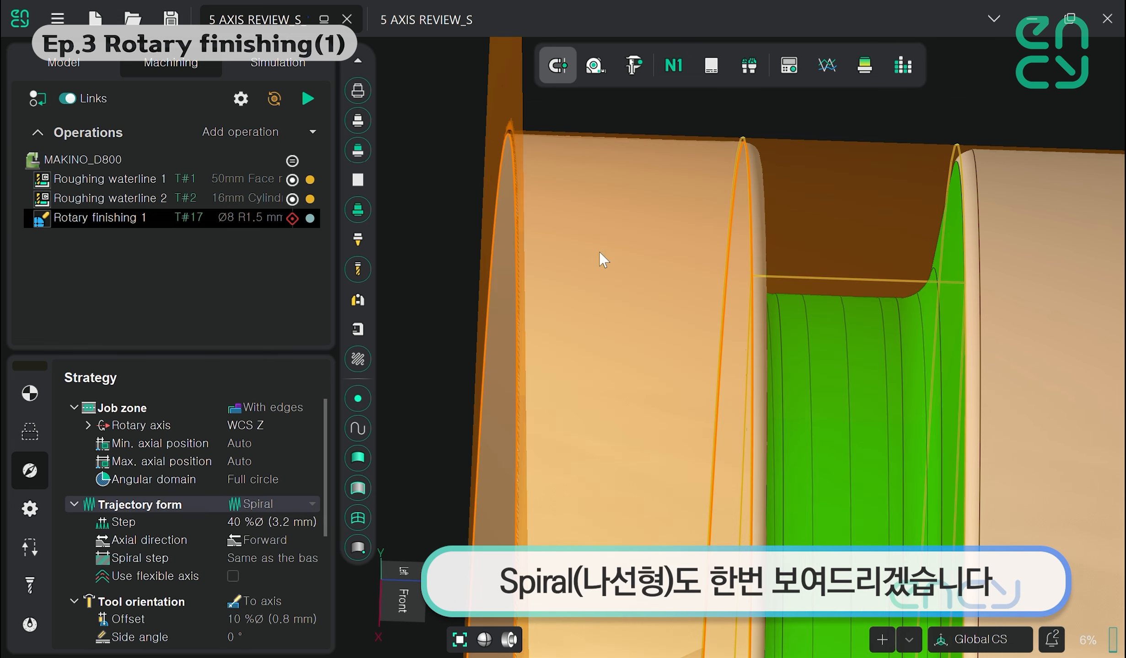
pyautogui.click(307, 98)
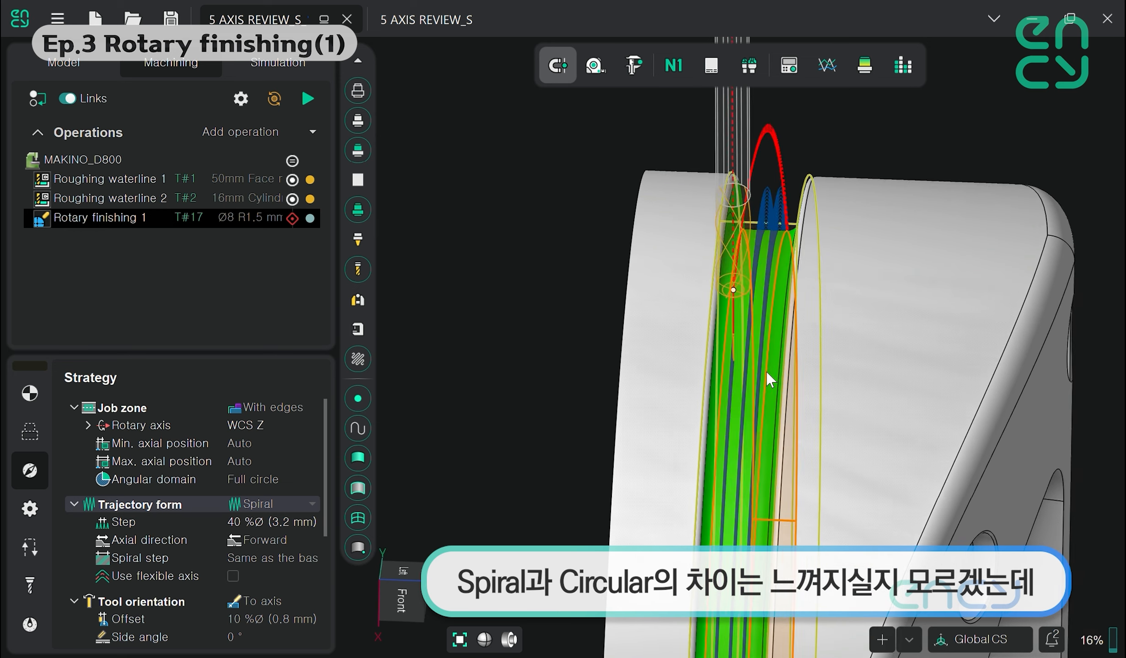
pyautogui.scroll(3, 730, 374)
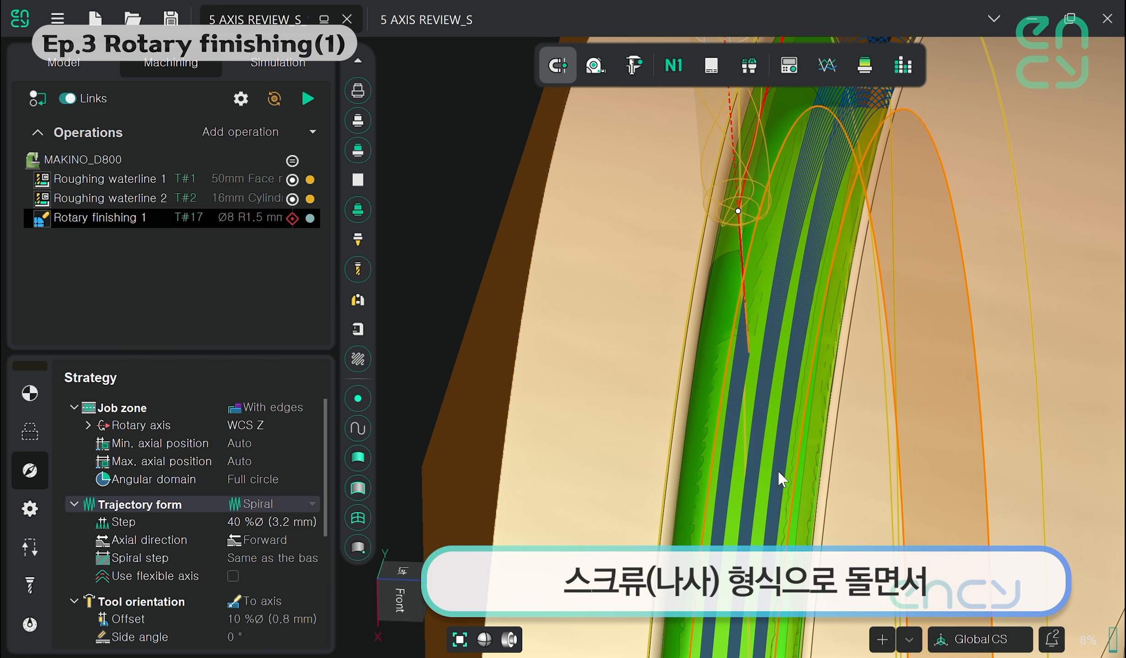
pyautogui.scroll(-5, 813, 468)
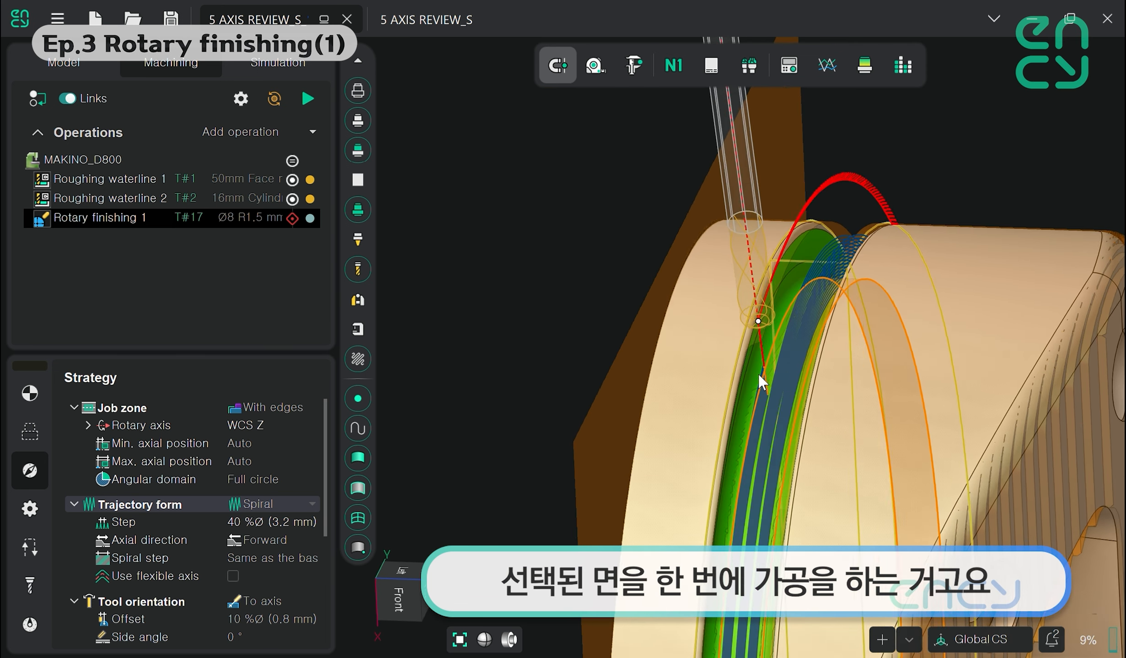
# Set the rotary finishing trajectory form back to Circular, recalculate and check the passes in the groove
pyautogui.click(290, 503)
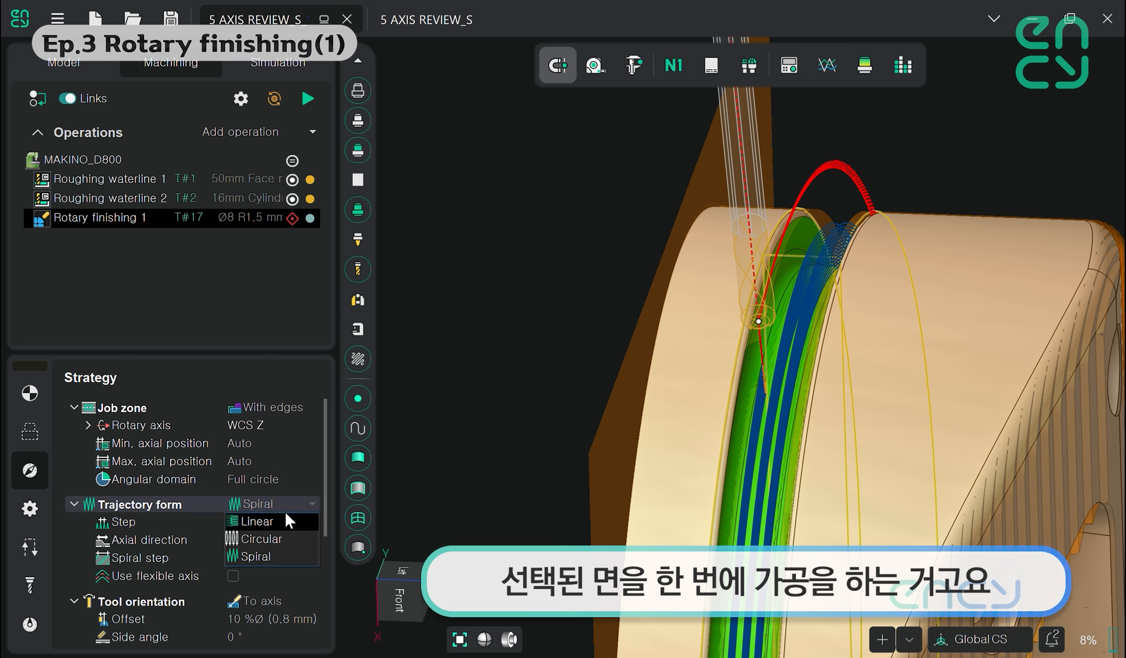
pyautogui.click(263, 540)
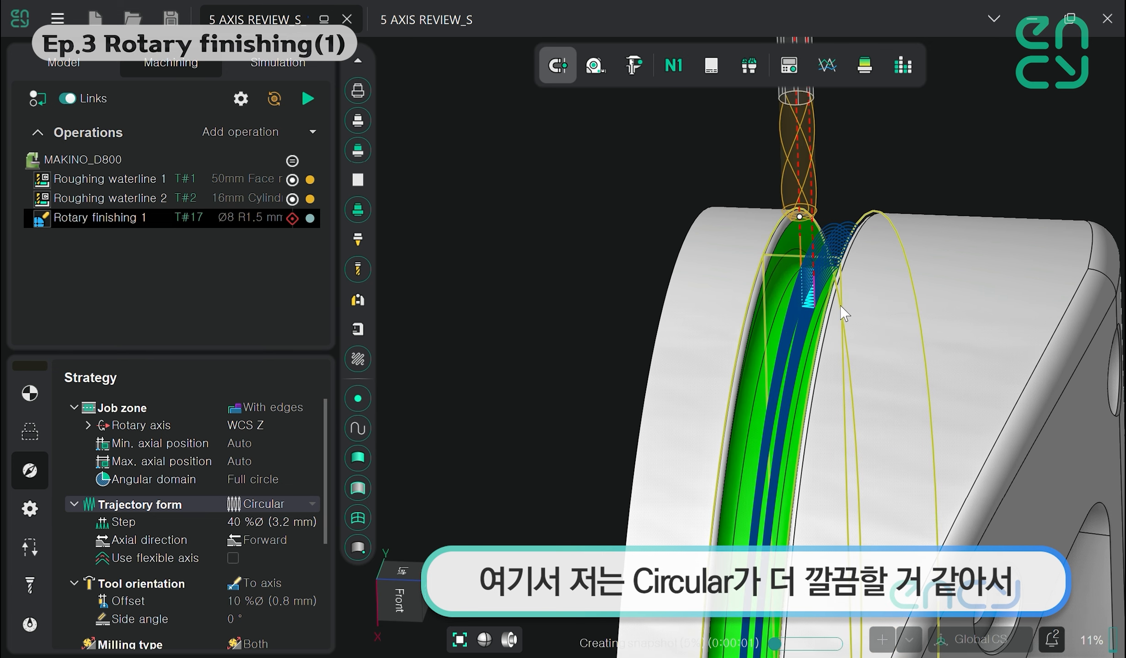
pyautogui.moveTo(821, 311); pyautogui.dragTo(823, 308, button='middle')
pyautogui.scroll(5, 787, 305)
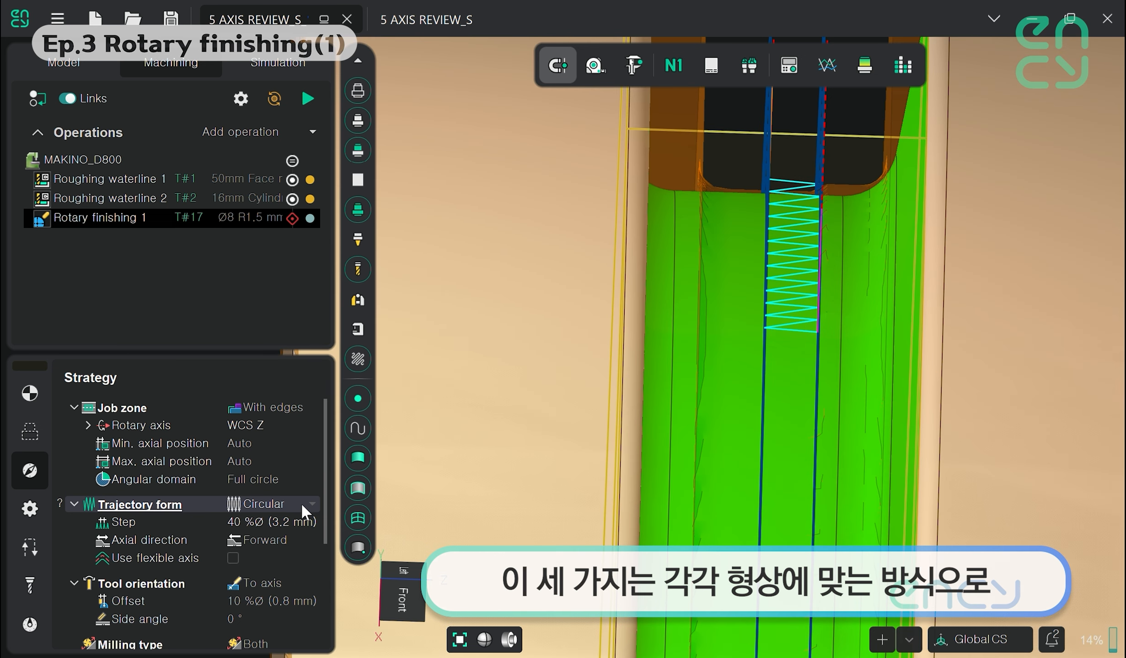
pyautogui.click(303, 506)
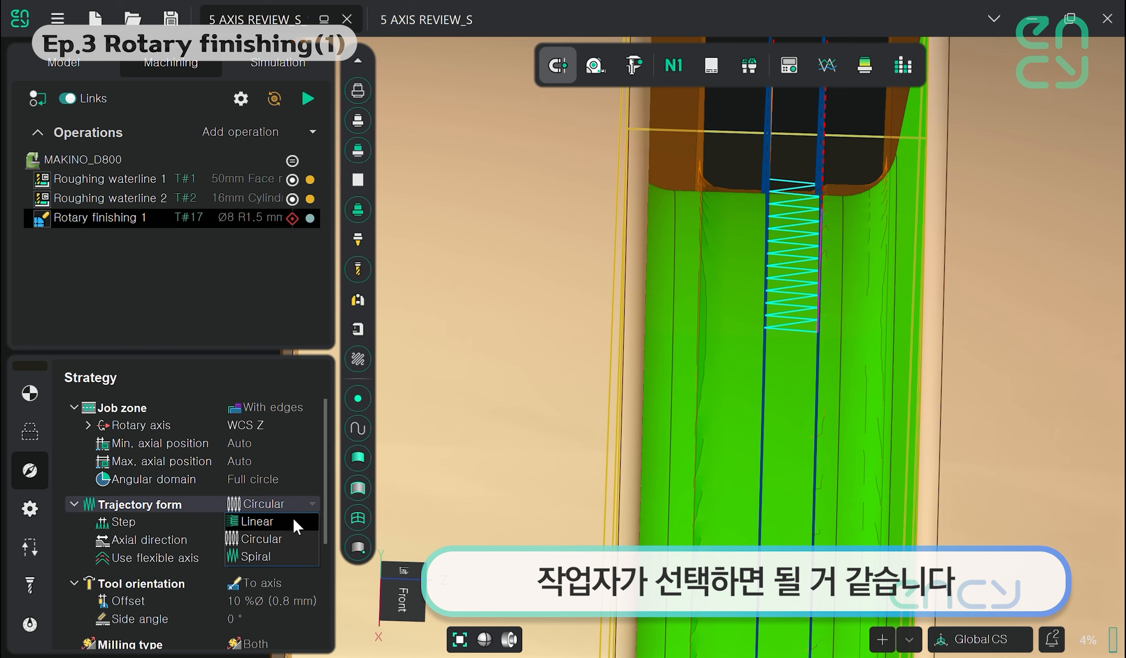
pyautogui.click(302, 503)
pyautogui.scroll(-5, 762, 339)
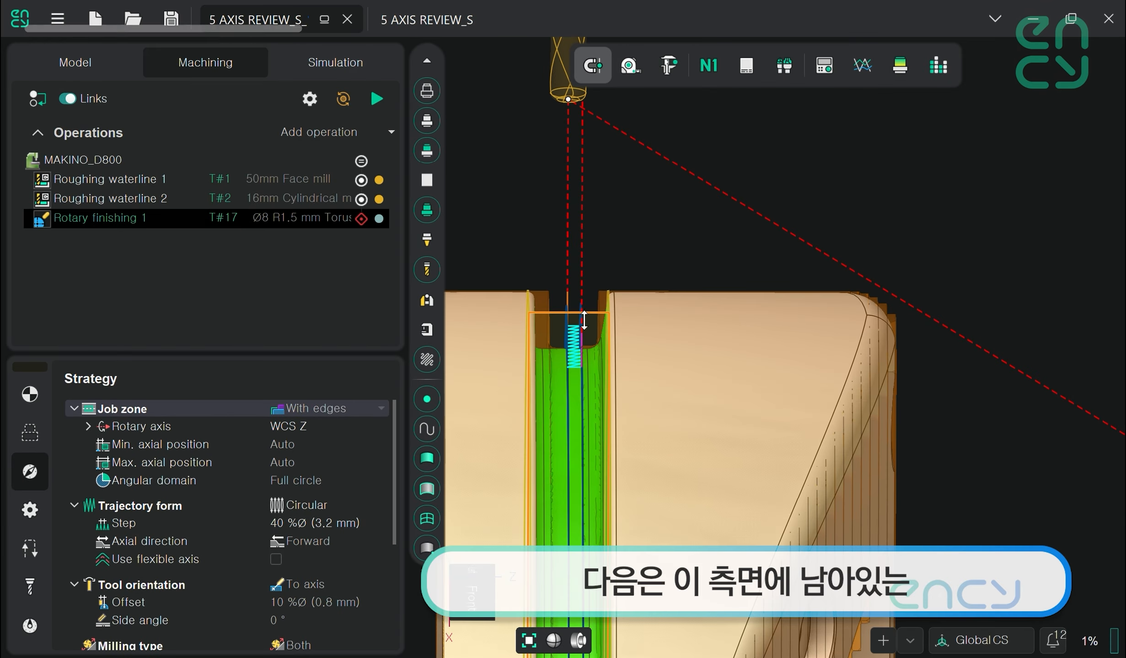
pyautogui.scroll(5, 584, 320)
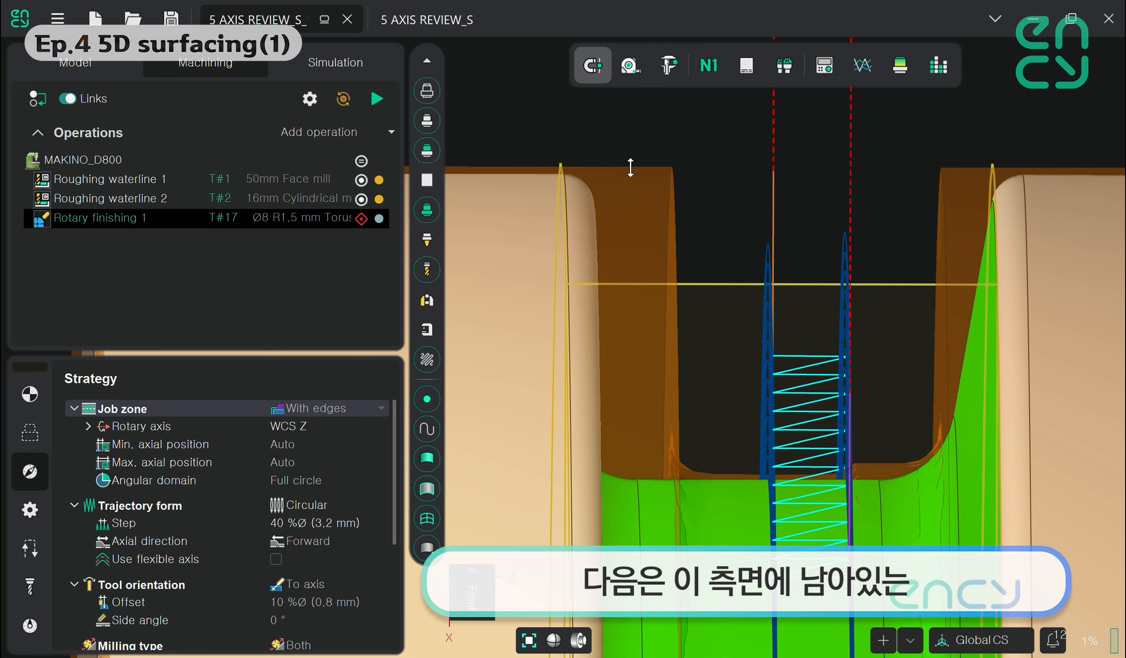
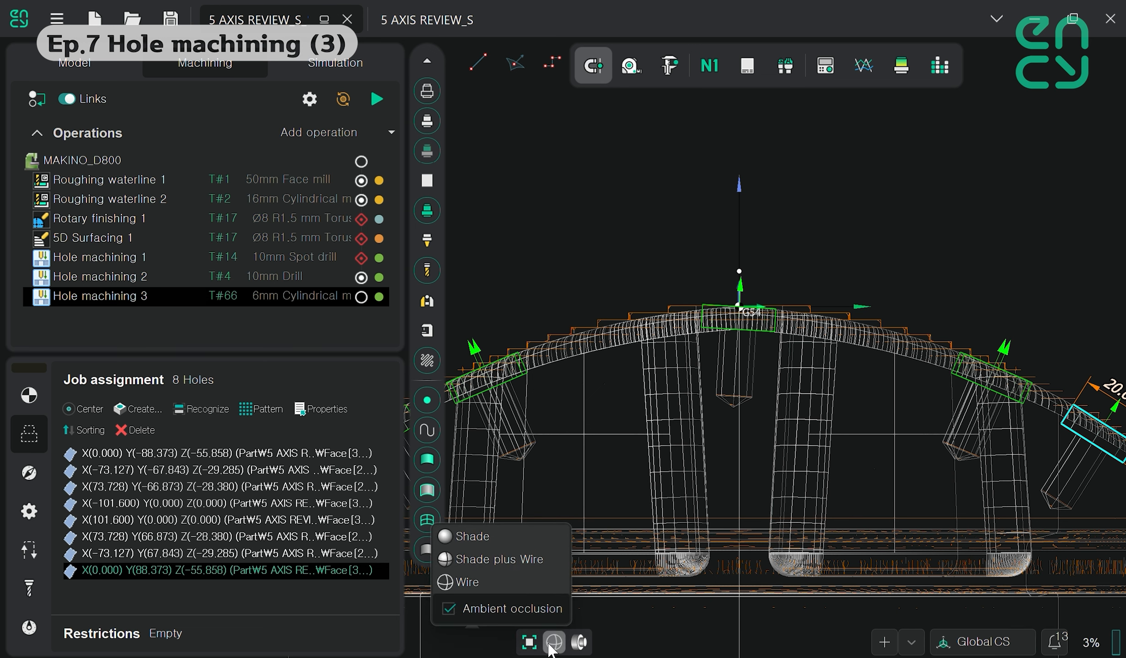
# Display the part as Wire and examine whether the Hole machining 3 job areas cover only the counterbores
pyautogui.click(553, 647)
pyautogui.click(553, 646)
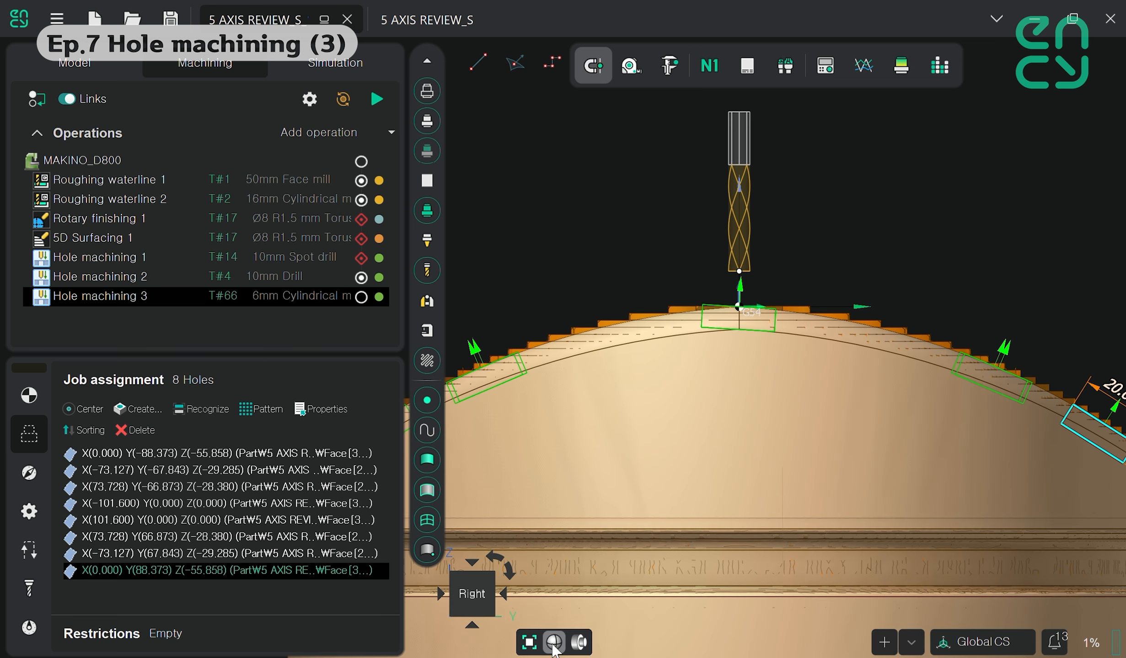
pyautogui.click(553, 646)
pyautogui.click(553, 646)
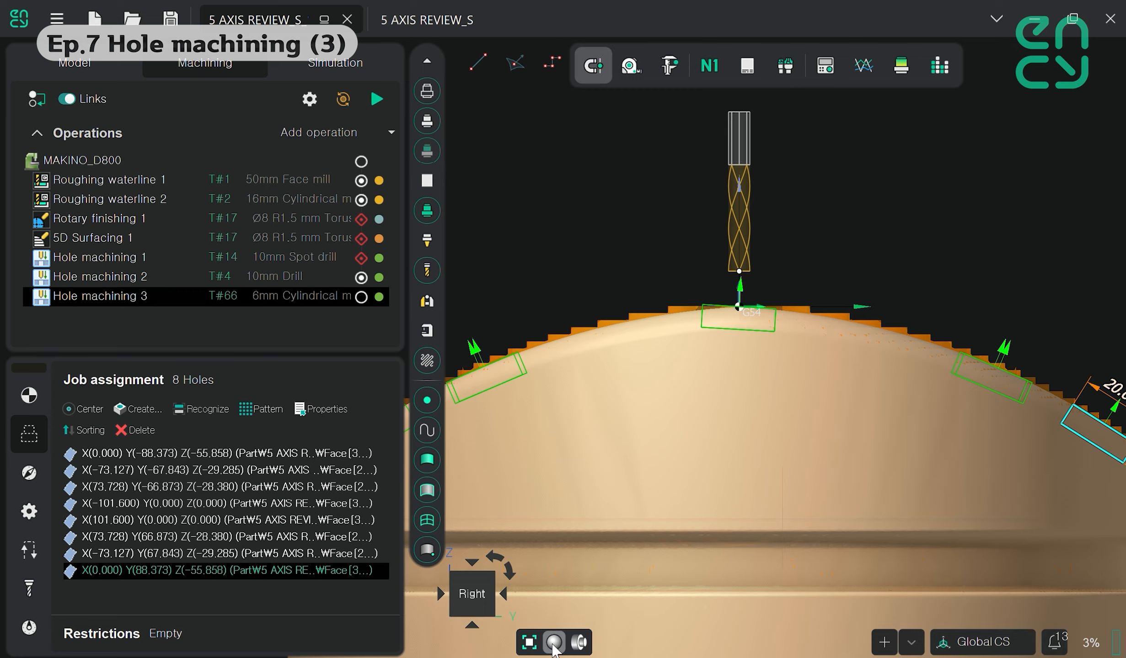
pyautogui.click(553, 646)
pyautogui.scroll(3, 787, 402)
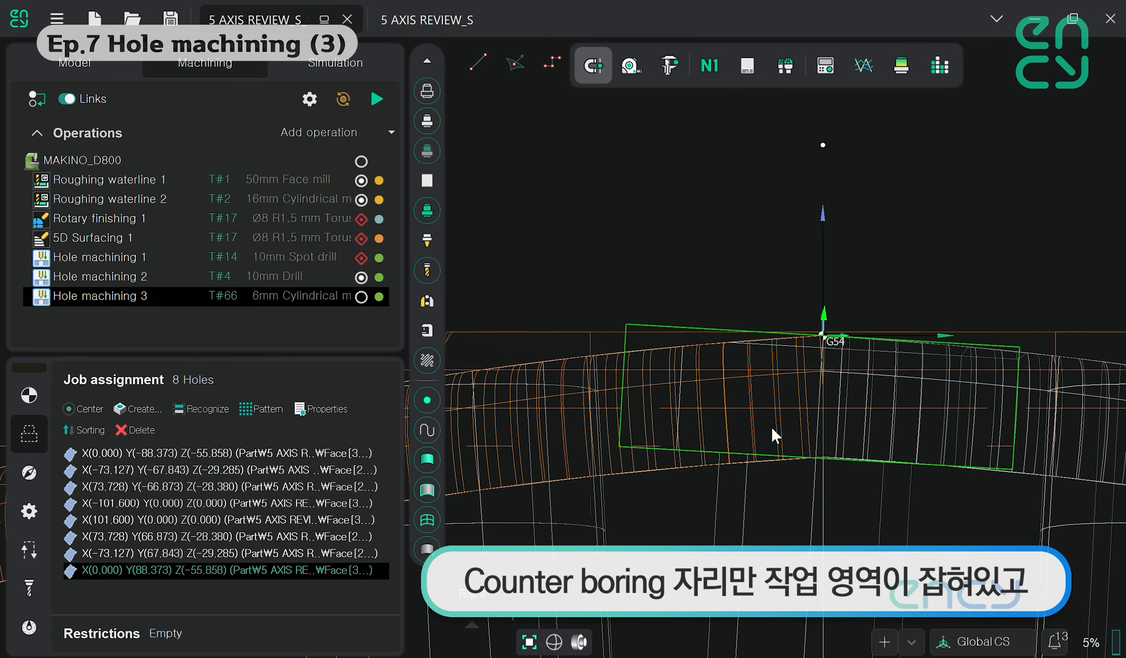
pyautogui.scroll(-5, 759, 439)
pyautogui.scroll(5, 640, 461)
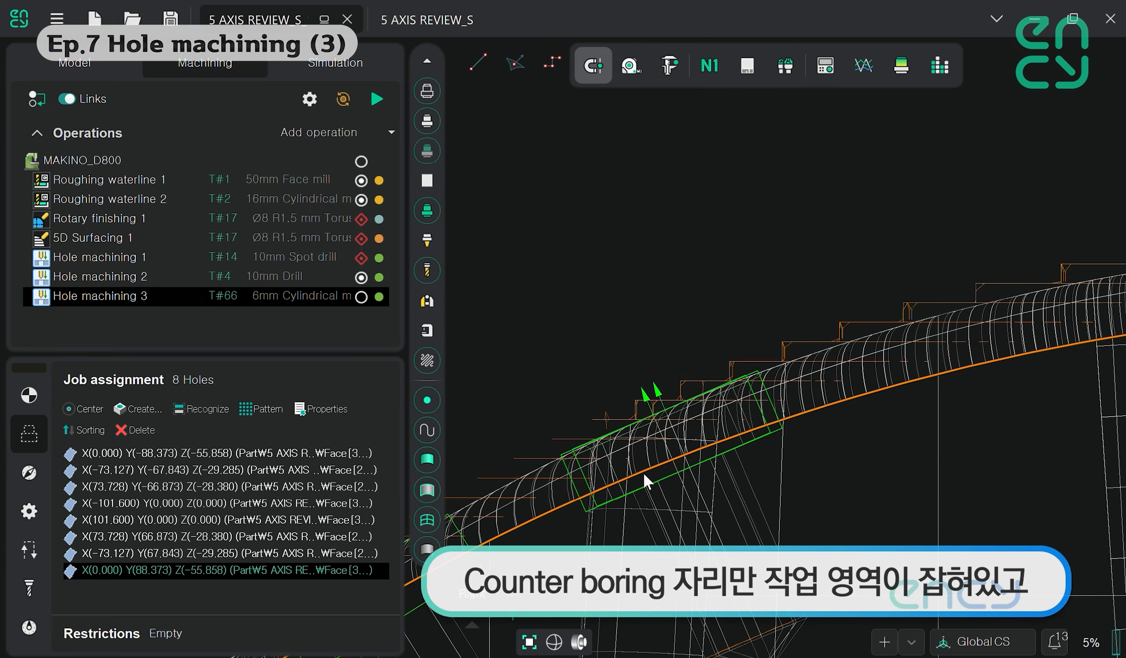
pyautogui.scroll(-6, 643, 472)
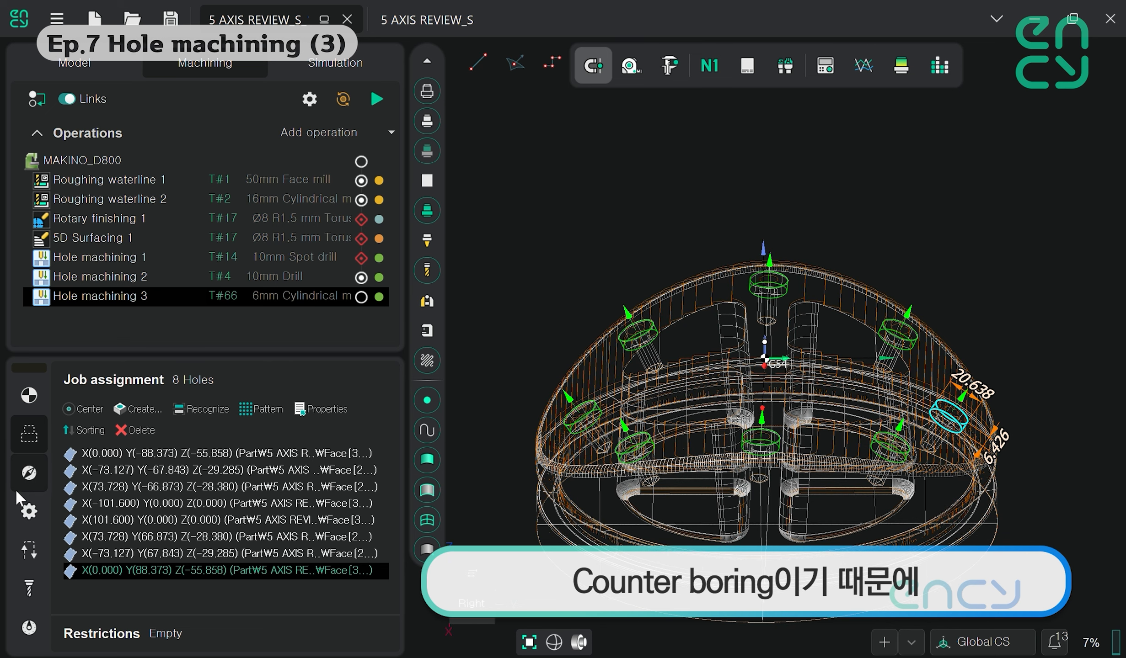
# Set the drilling type of Hole machining 3 to Hole pocketing and calculate its toolpath
pyautogui.click(19, 487)
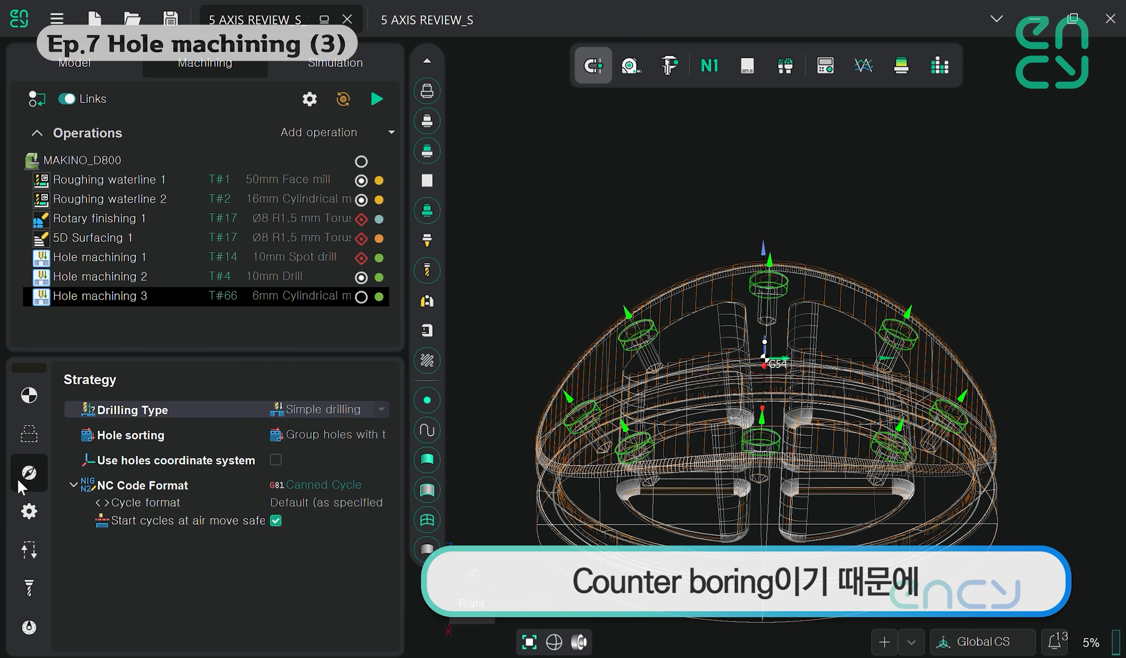
pyautogui.click(381, 408)
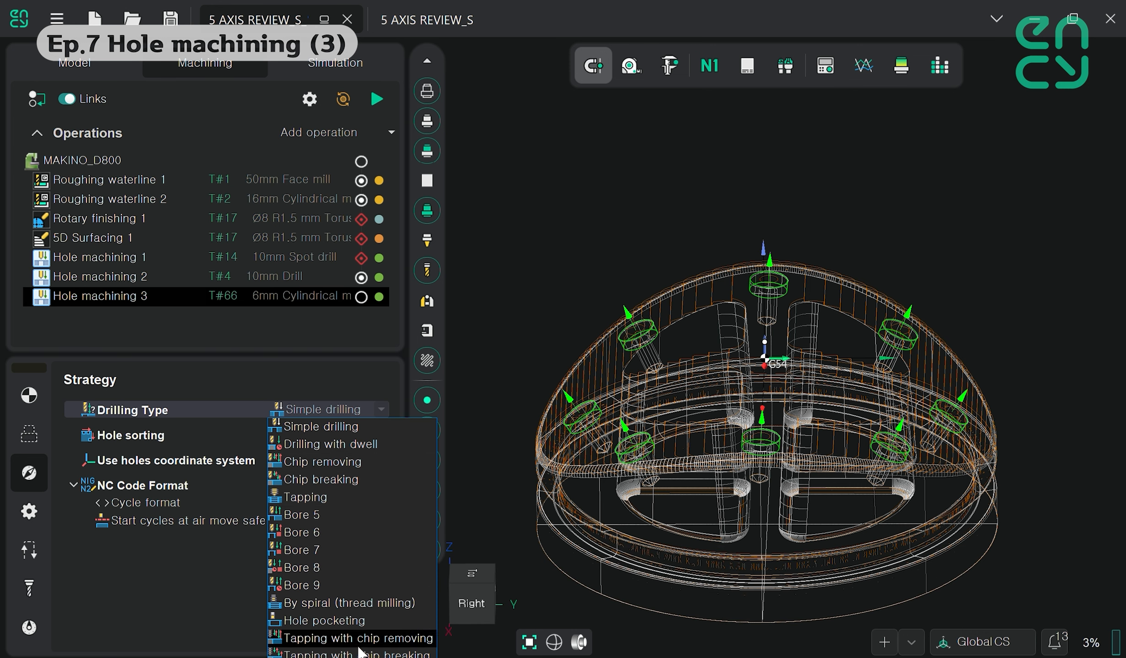
pyautogui.click(361, 621)
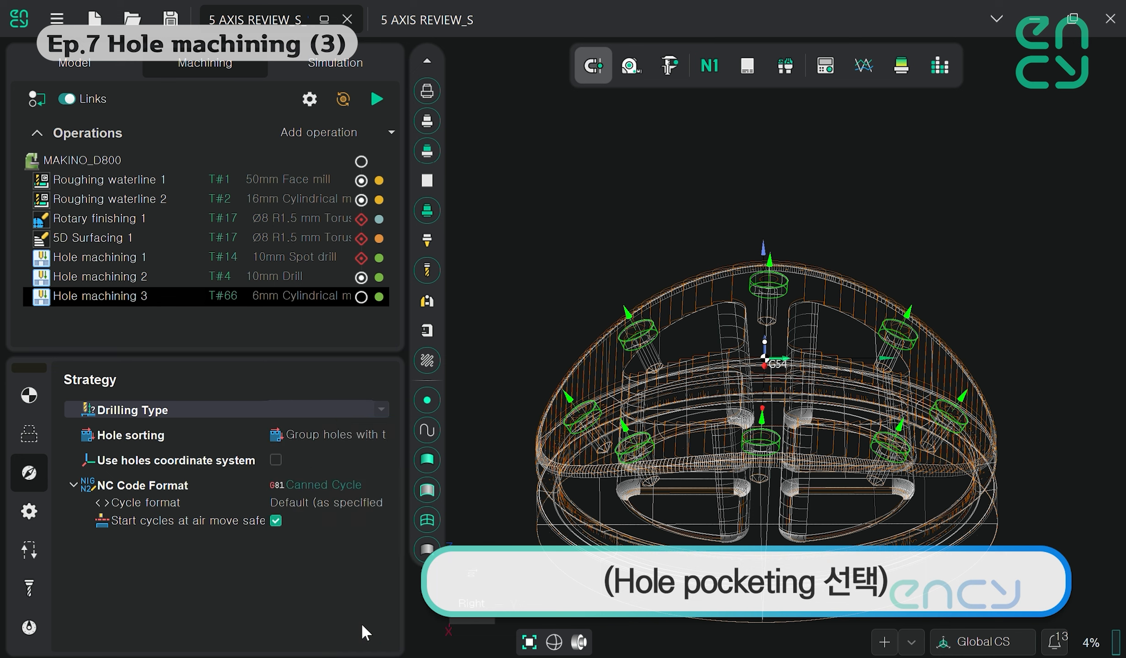
pyautogui.click(376, 98)
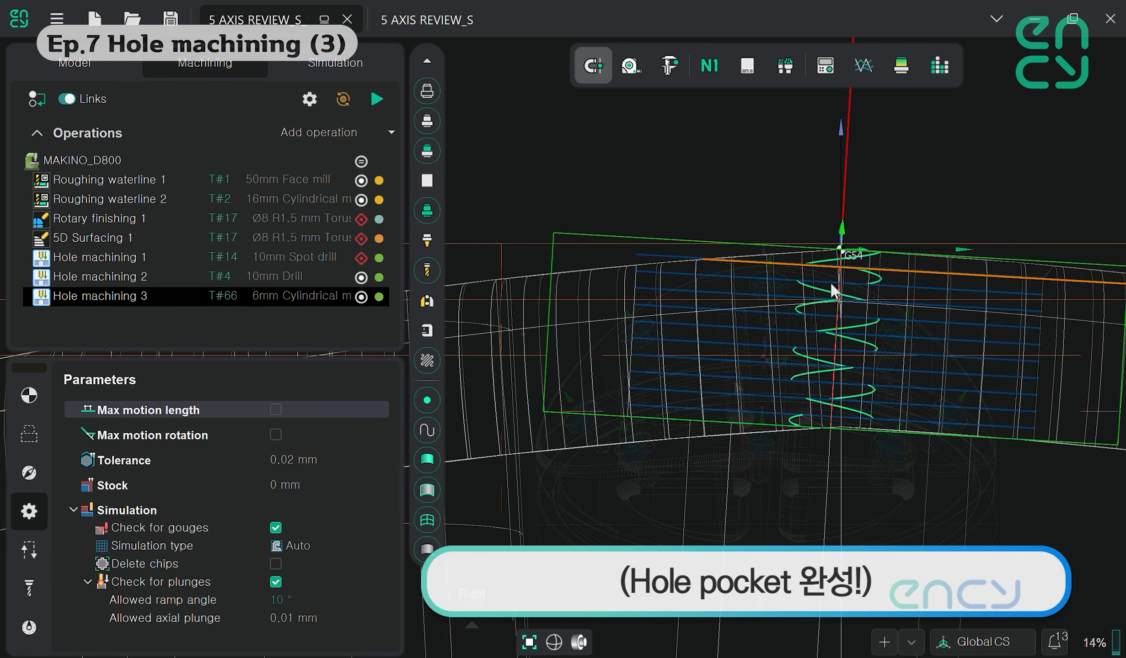
# Inspect the hole pocketing toolpath in a counterbore, and return the display to Shade plus Wire
pyautogui.scroll(-5, 905, 295)
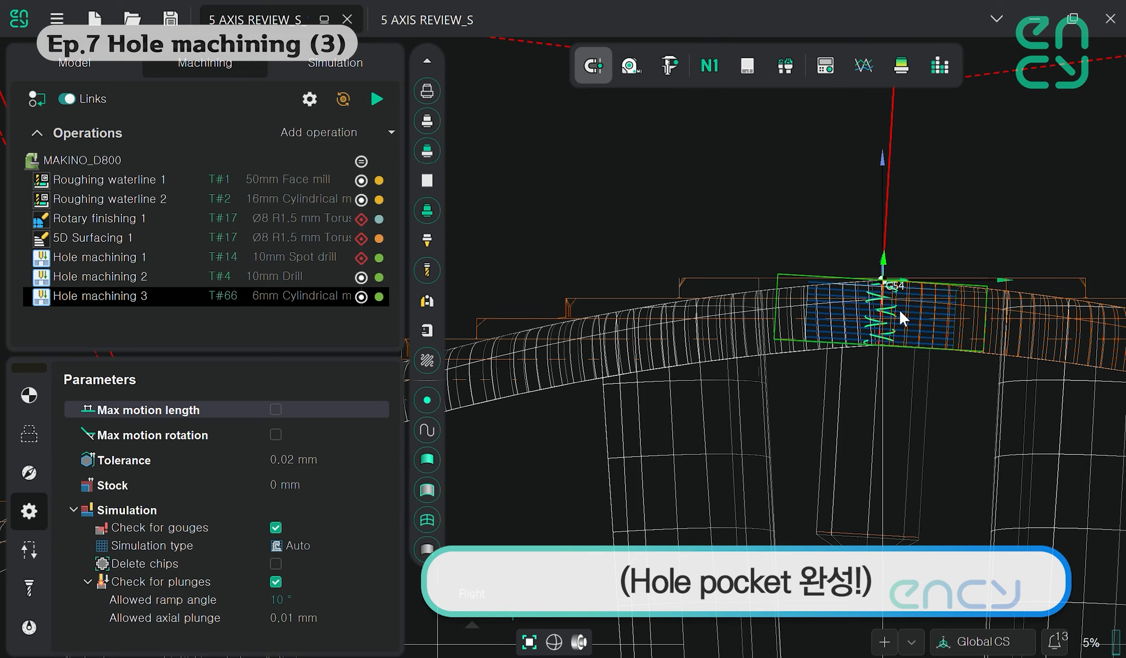
pyautogui.moveTo(899, 312); pyautogui.dragTo(883, 352, button='middle')
pyautogui.click(555, 643)
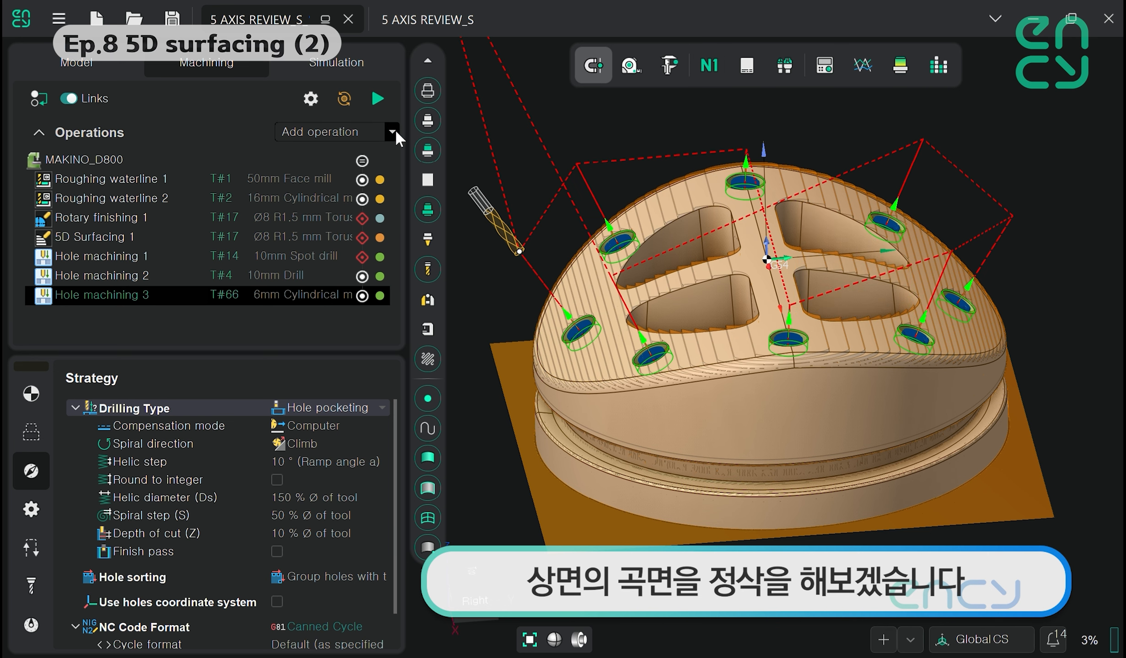
# Add a 5D Surfacing finishing operation after Hole machining 3 and enable its tool center point management
pyautogui.click(337, 133)
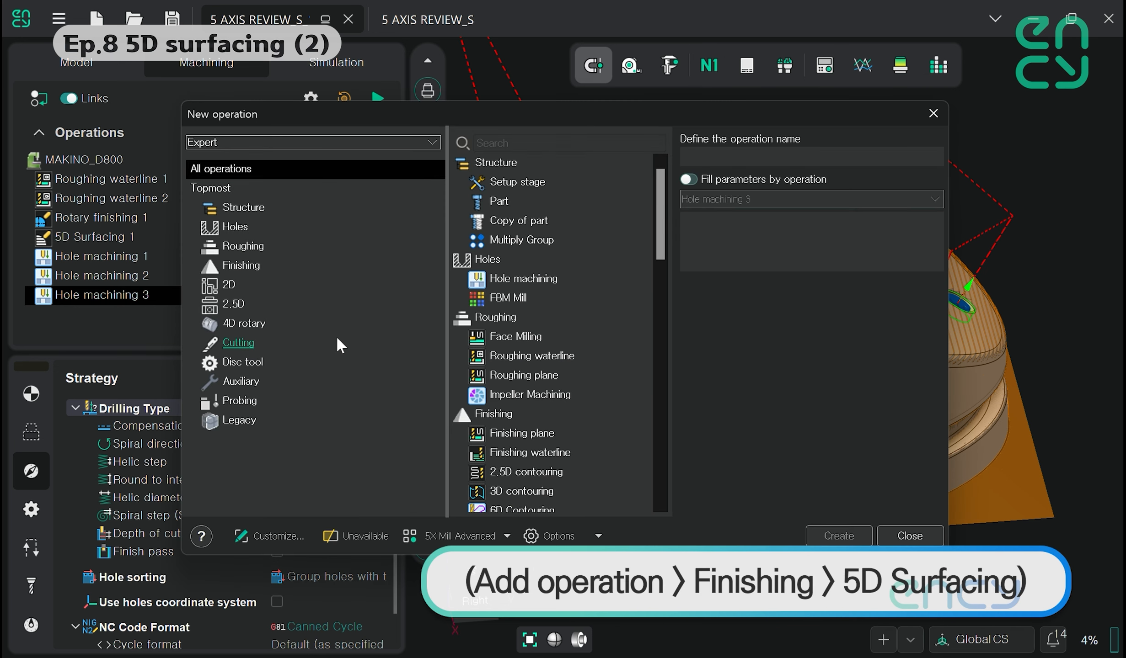
pyautogui.click(268, 266)
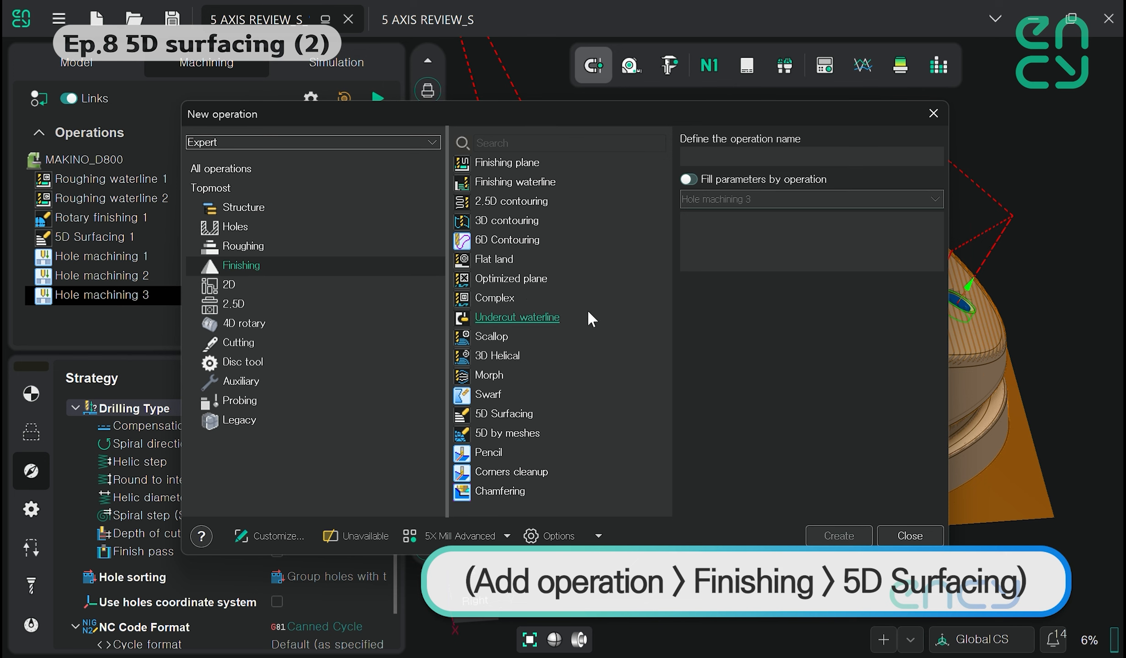
pyautogui.click(525, 414)
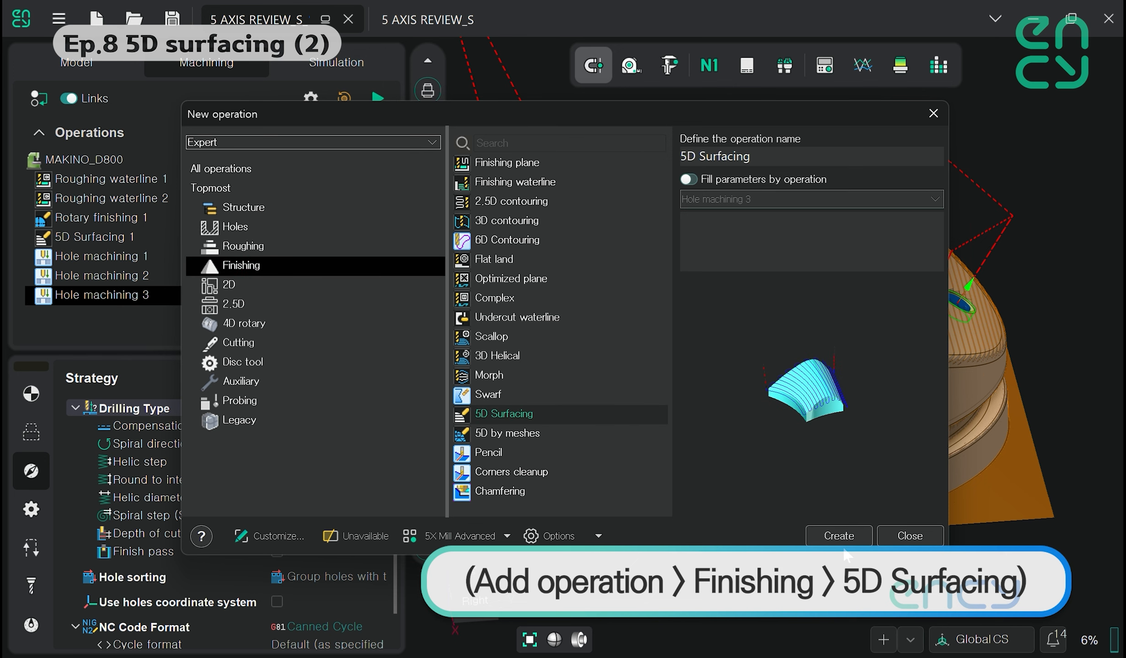
pyautogui.click(839, 536)
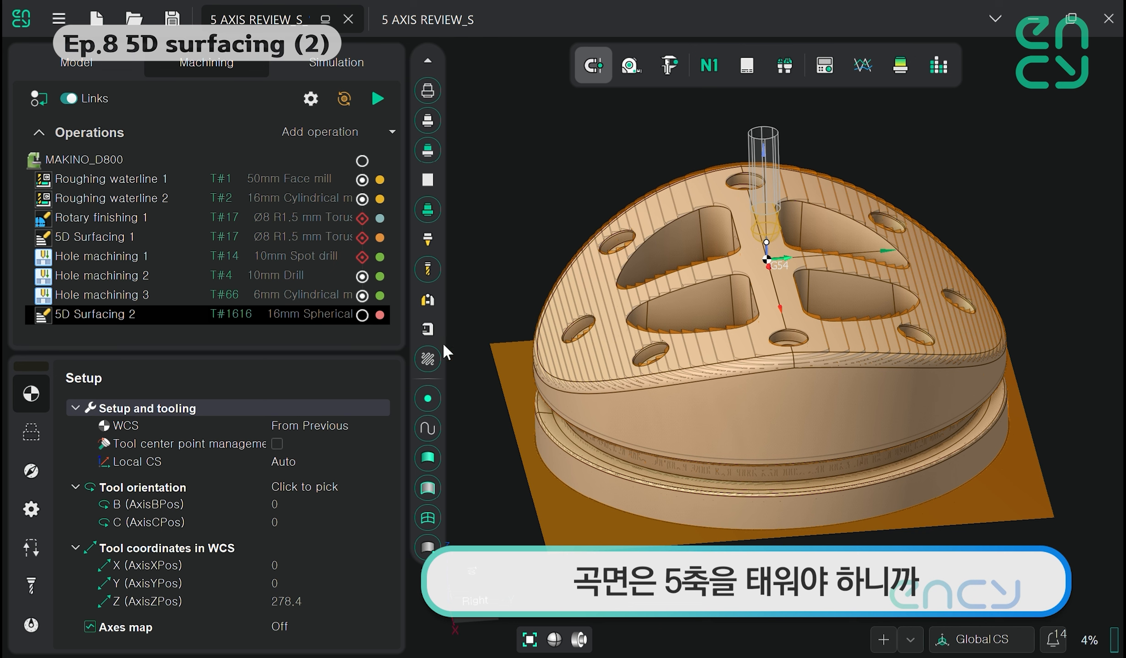
pyautogui.click(278, 444)
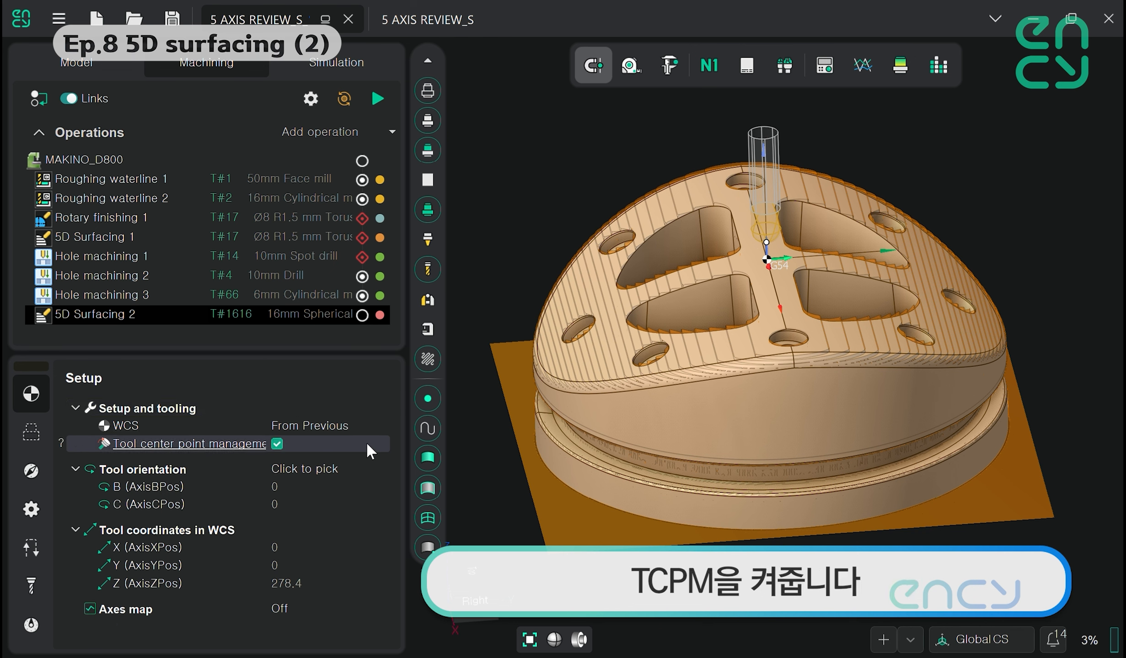
# Assign the top faces and their rounded edge faces as machining surfaces, and their outer boundary as the first curve
pyautogui.click(33, 432)
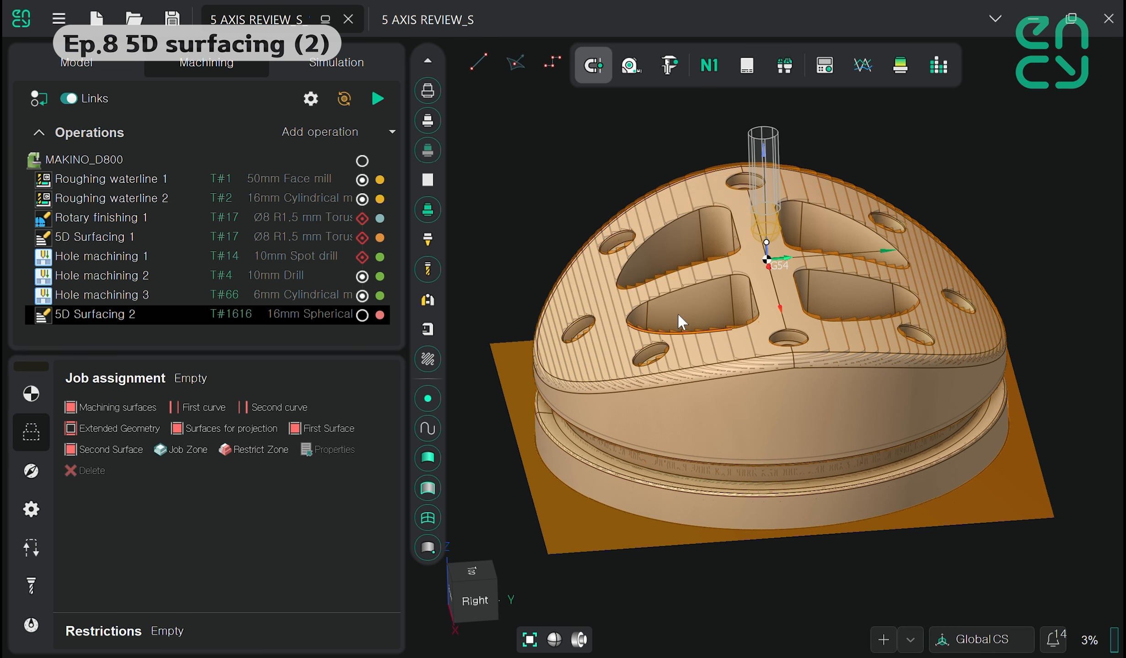
pyautogui.click(684, 189)
pyautogui.click(817, 189)
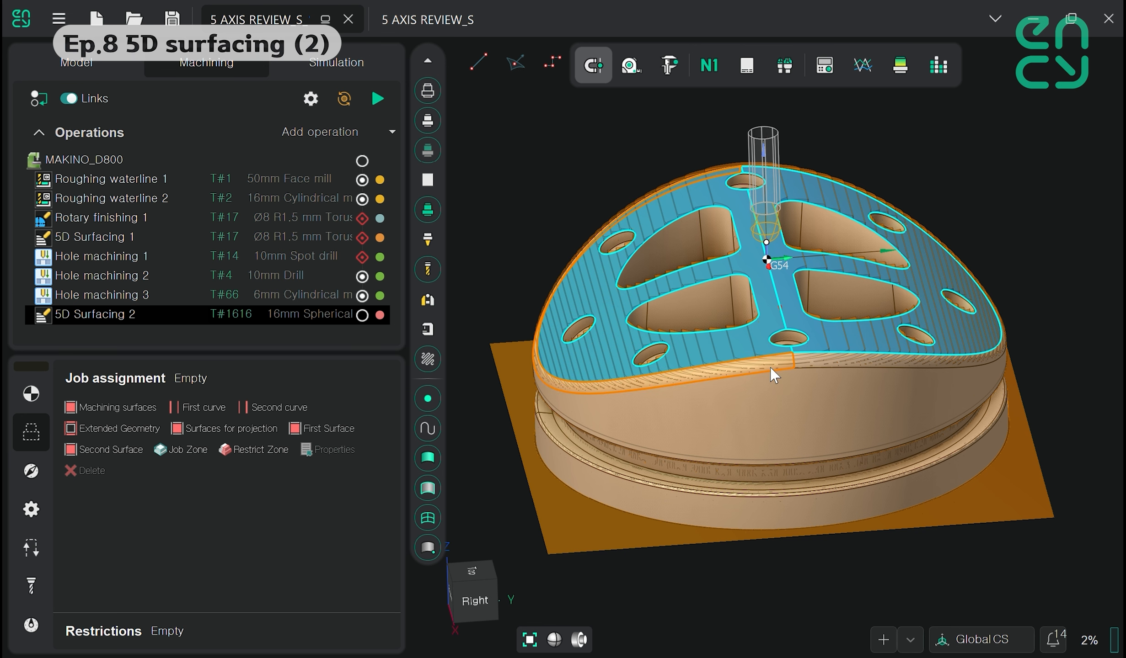
pyautogui.click(770, 368)
pyautogui.click(813, 360)
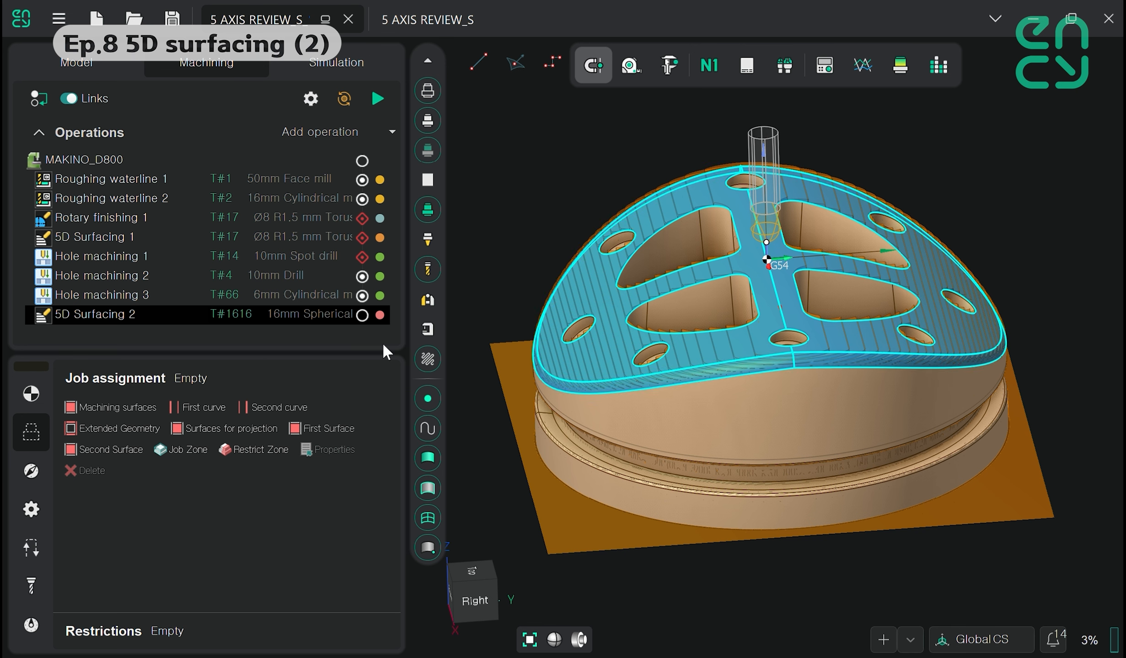
pyautogui.click(100, 408)
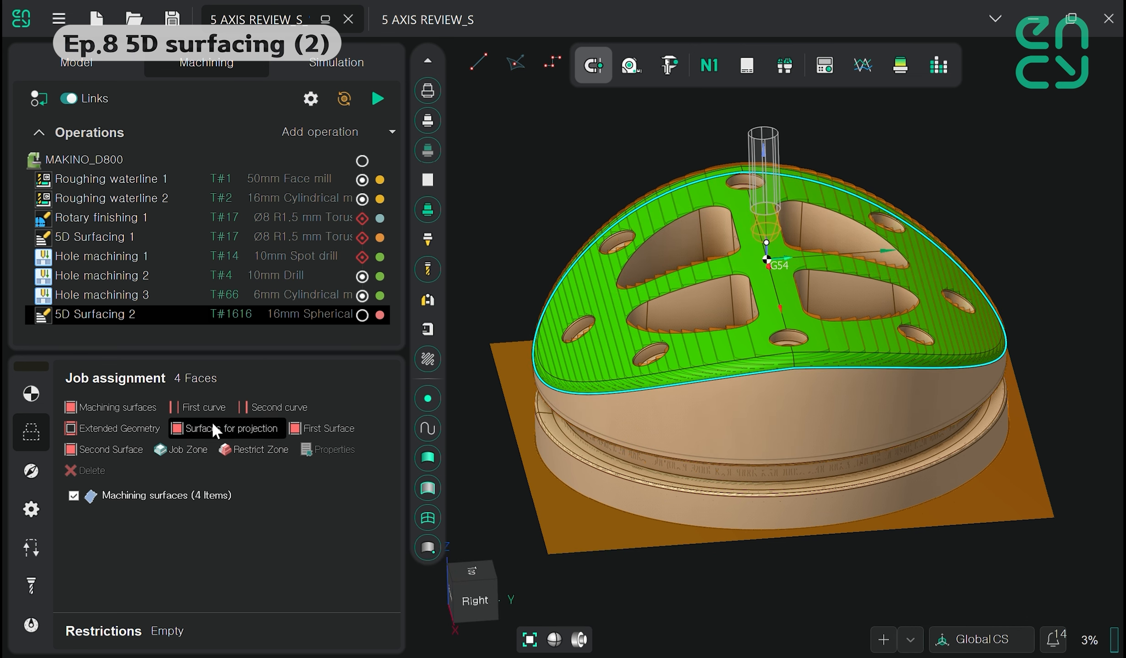
pyautogui.click(192, 408)
pyautogui.click(190, 406)
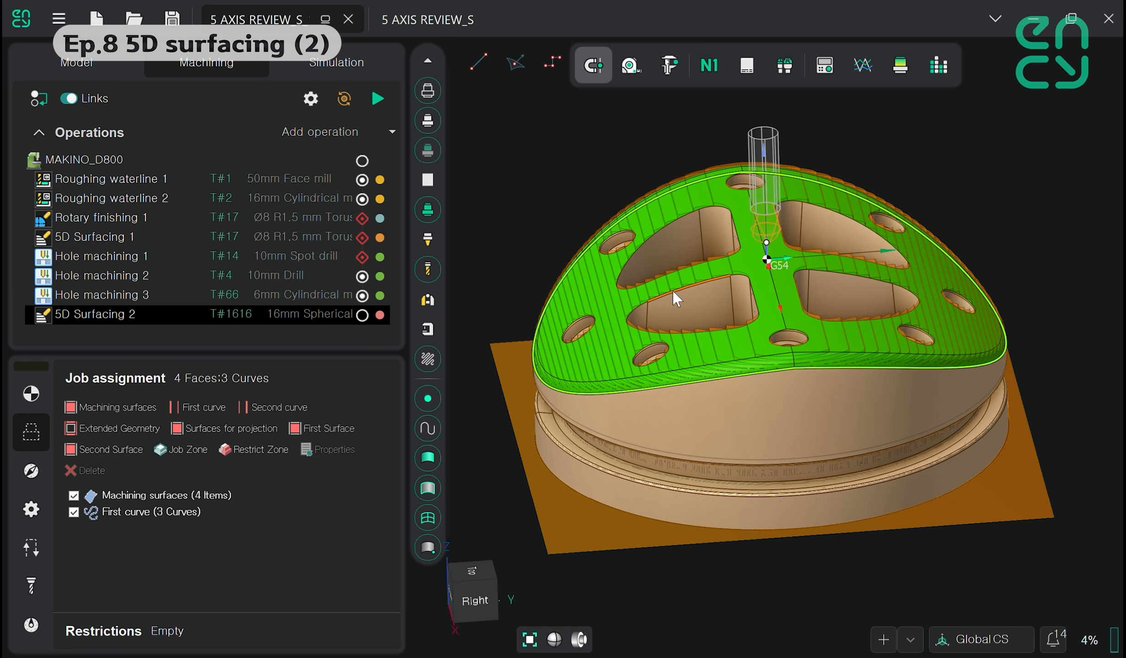
# Set the 5D Surfacing 2 strategy to Parallel to Curve with a step of 5% of the tool diameter
pyautogui.click(31, 471)
pyautogui.click(382, 406)
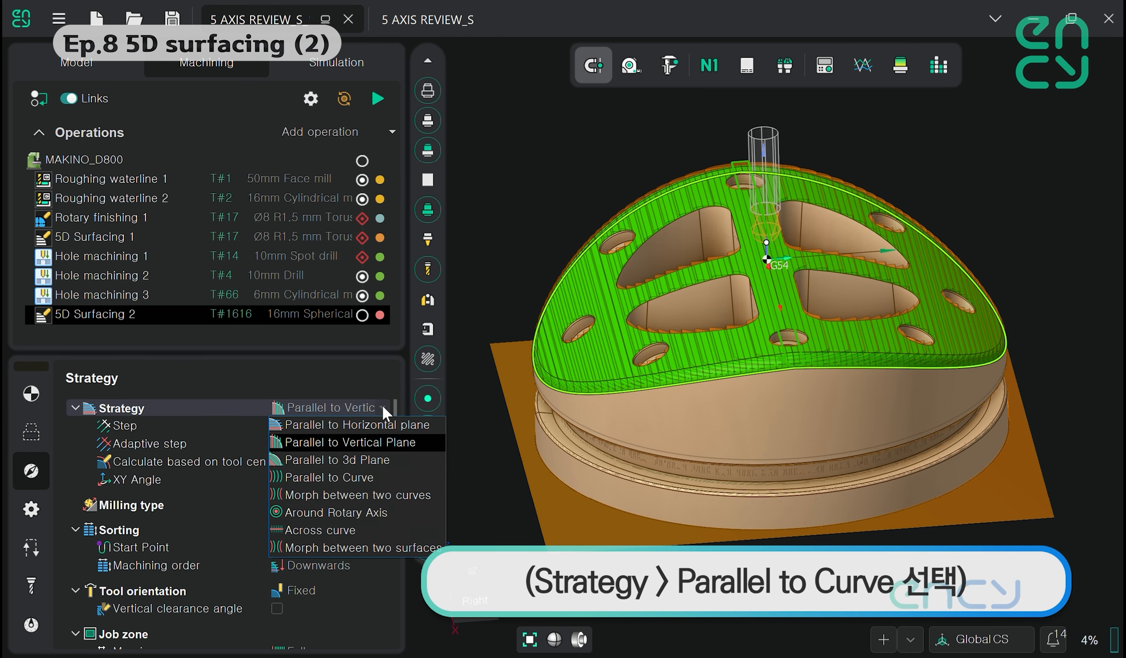
pyautogui.click(370, 476)
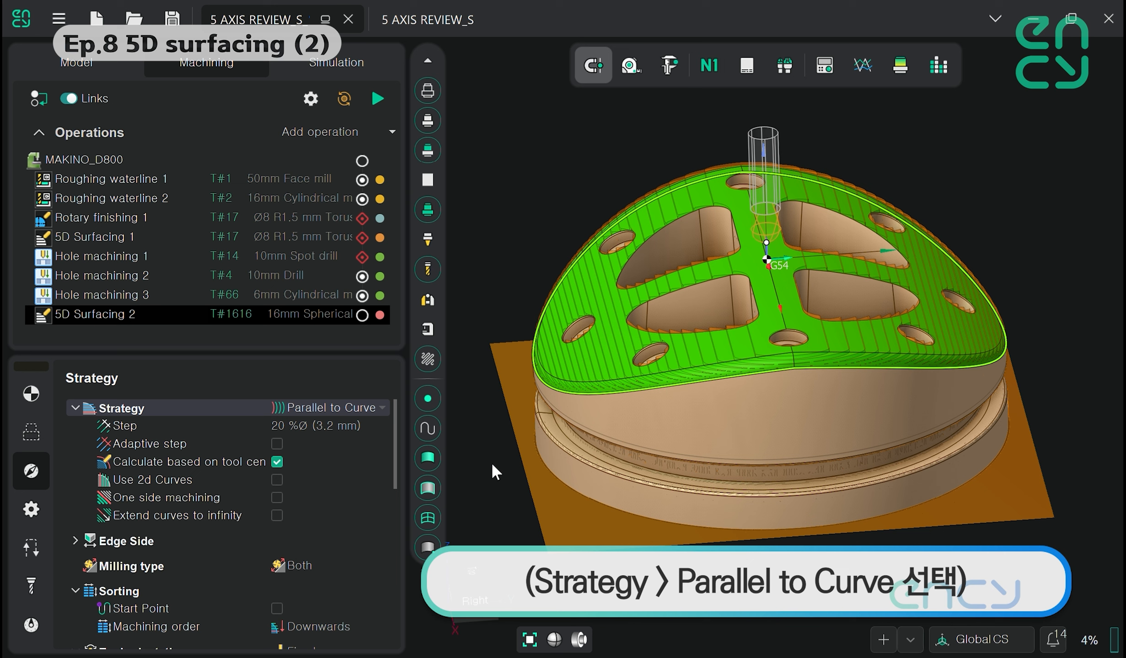
pyautogui.click(332, 424)
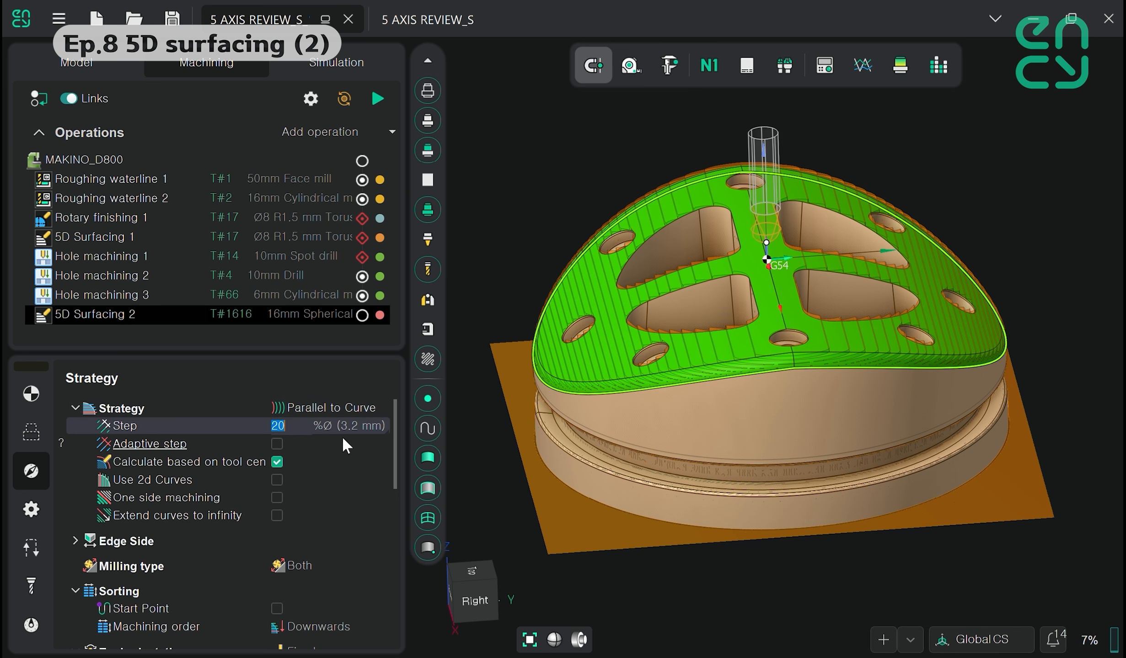
pyautogui.write('5')
# Check the tool assigned to 5D Surfacing 2 in the tool library
pyautogui.click(281, 314)
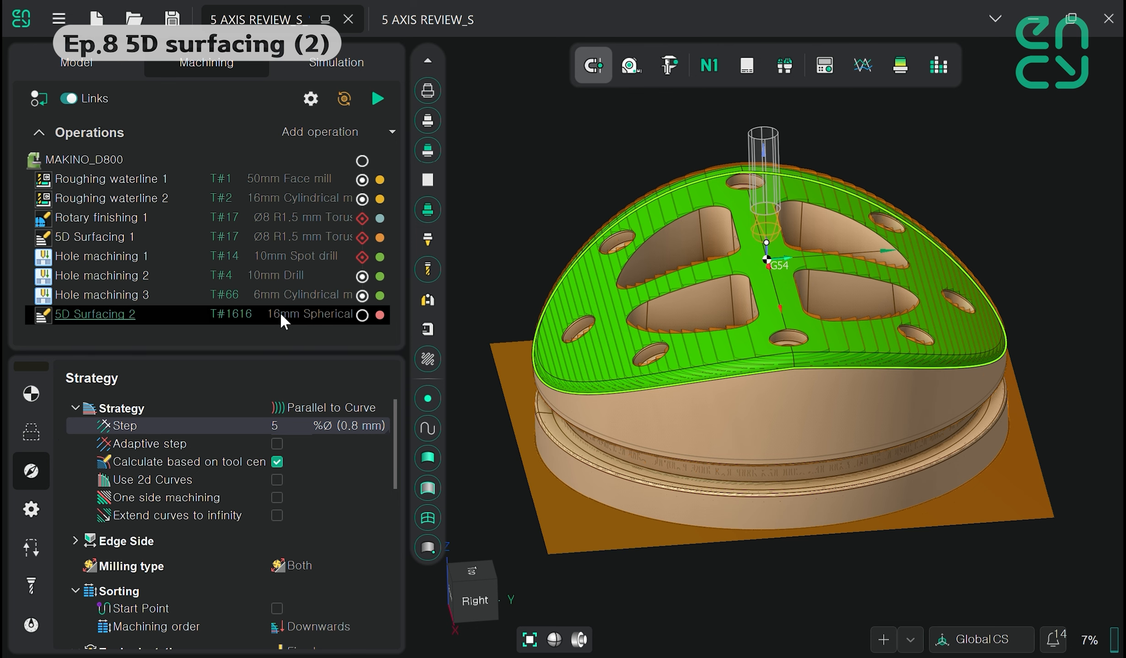
pyautogui.click(308, 315)
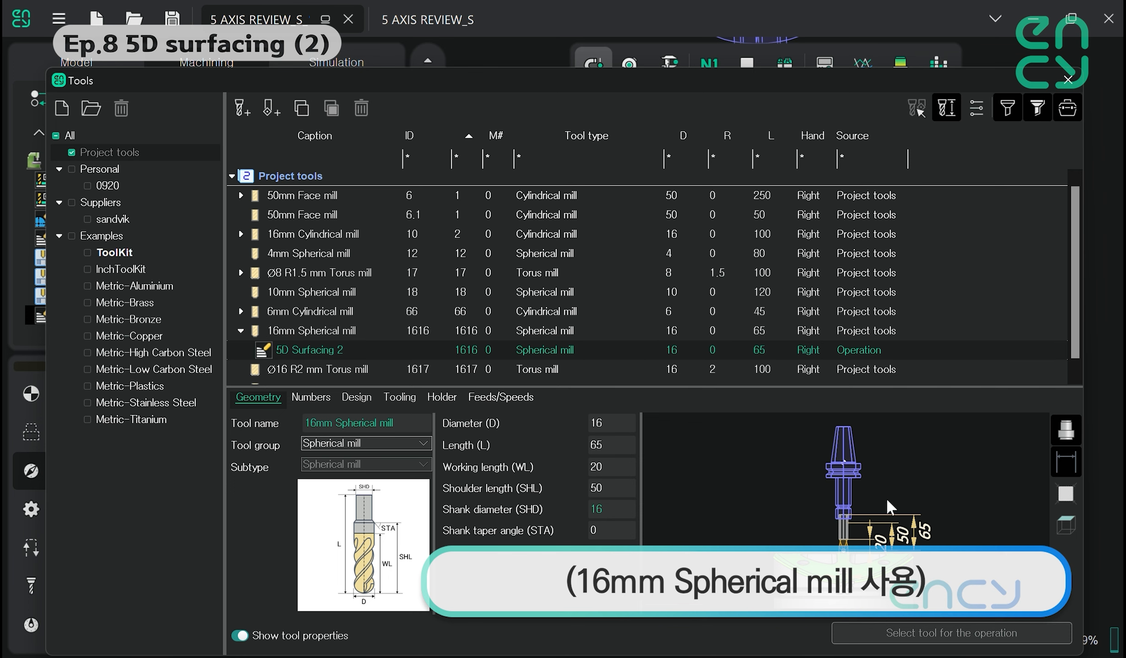
pyautogui.click(1068, 80)
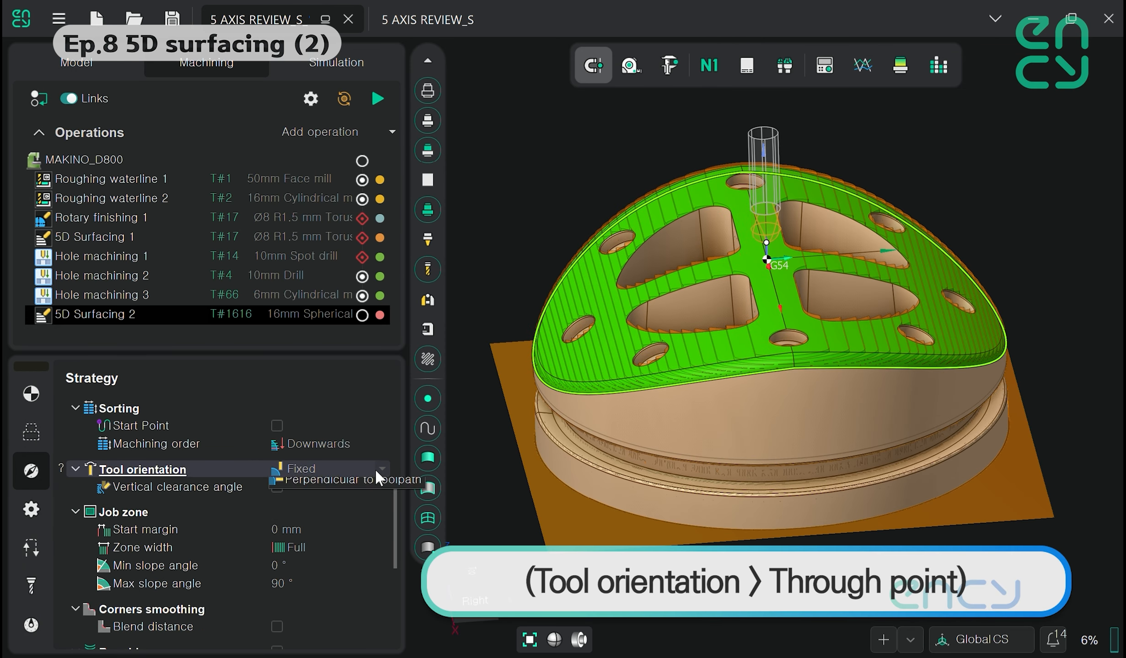
# Set the tool orientation of 5D Surfacing 2 to Through point and review the available strategies
pyautogui.click(376, 470)
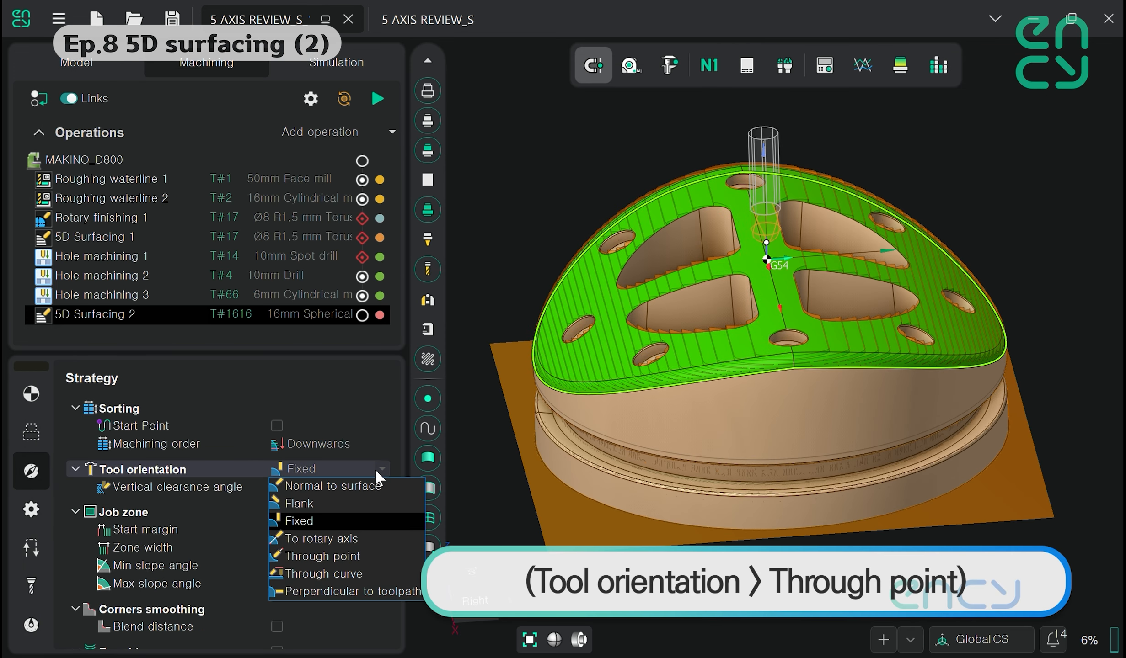
pyautogui.click(363, 552)
pyautogui.scroll(3, 370, 405)
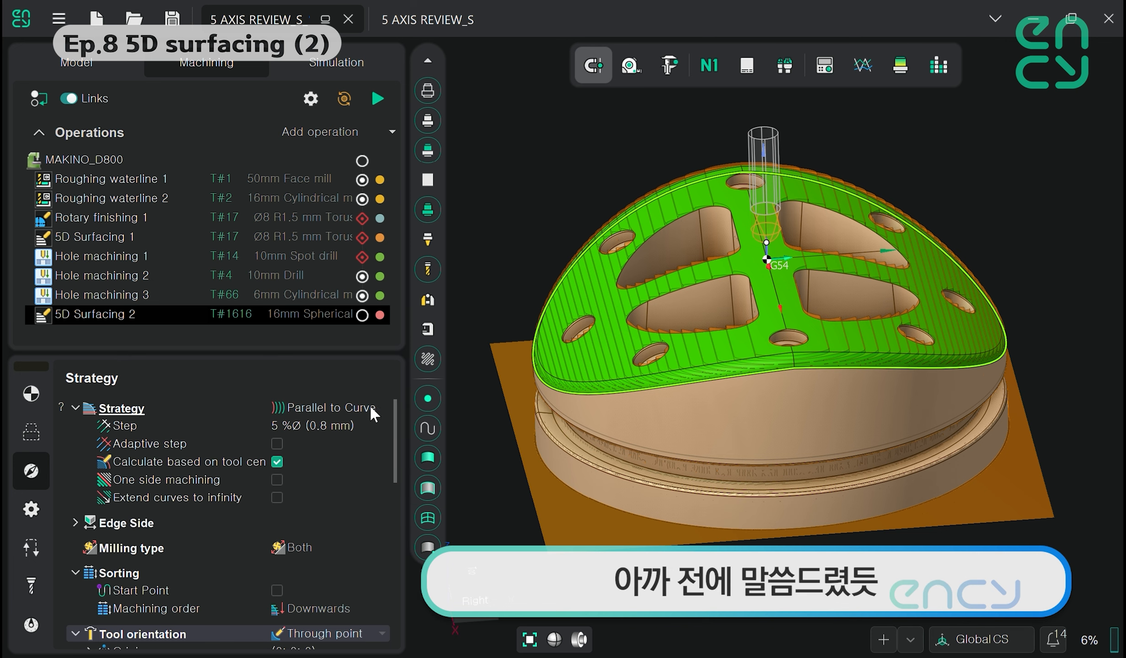
pyautogui.click(384, 409)
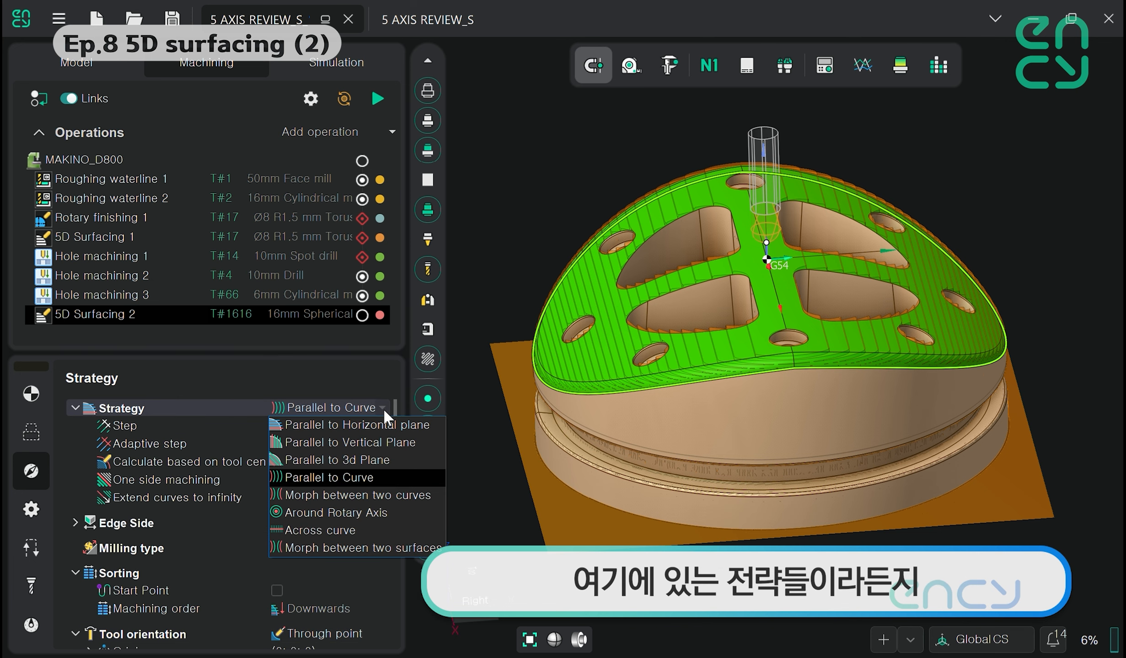
pyautogui.click(384, 408)
pyautogui.scroll(-3, 365, 455)
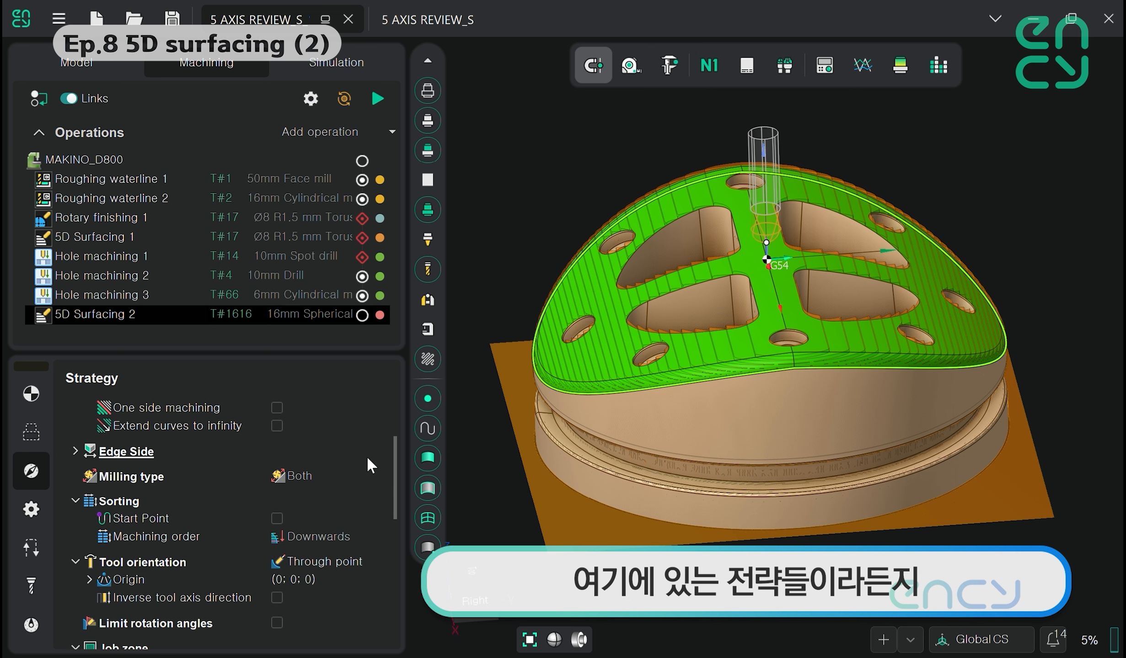
pyautogui.click(380, 519)
pyautogui.click(381, 518)
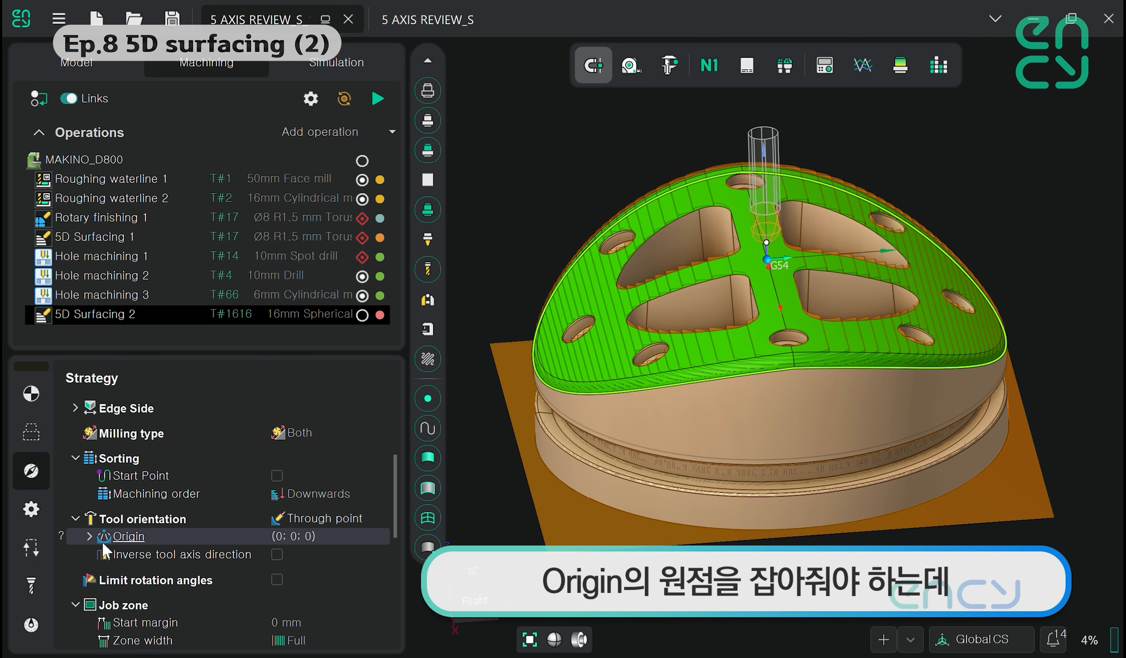
# Set the Z coordinate of the through-point origin to -124 mm, below the part
pyautogui.click(297, 537)
pyautogui.click(317, 591)
pyautogui.write('-120')
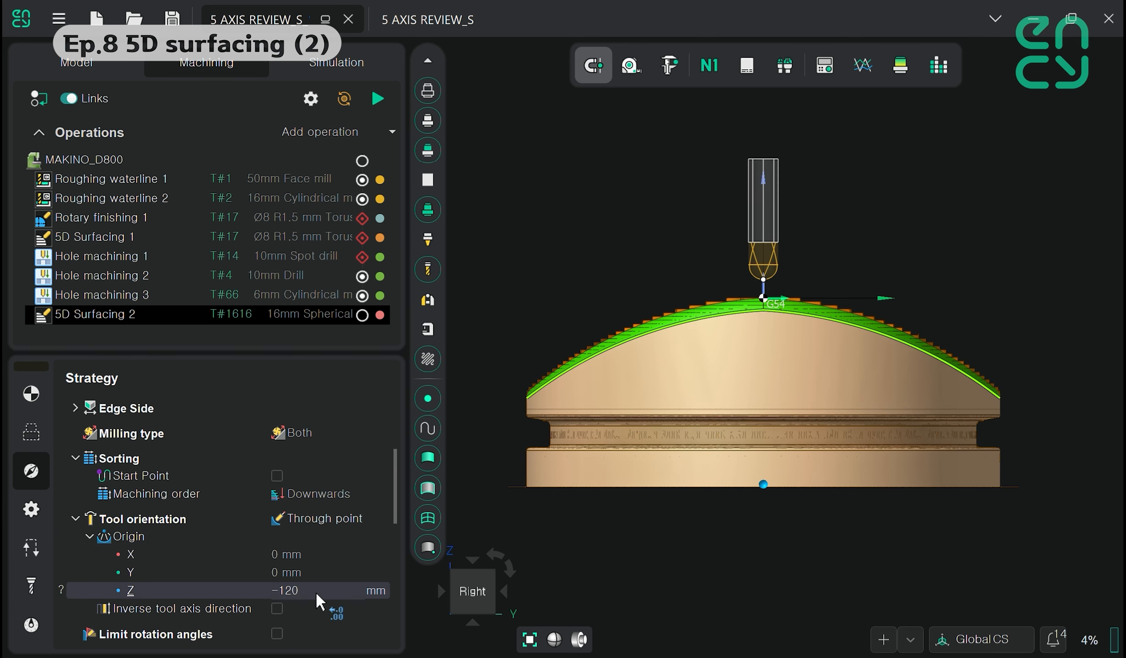
pyautogui.press('Return')
# Invert the tool axis direction and calculate the 5D Surfacing 2 toolpath
pyautogui.scroll(-1, 255, 457)
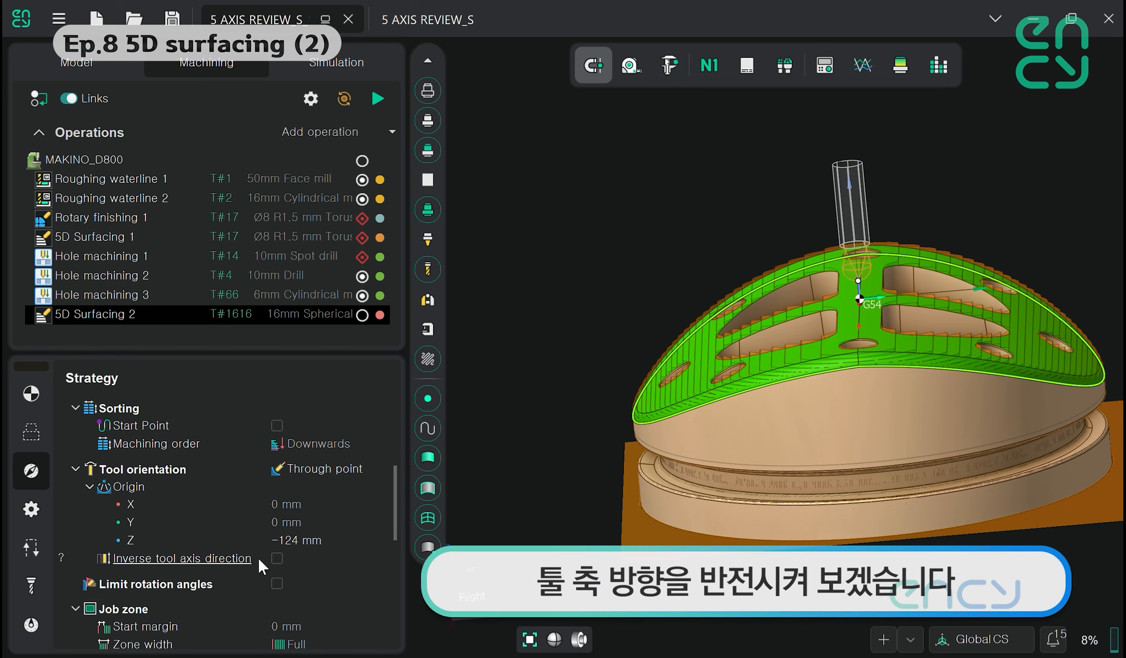
pyautogui.click(276, 558)
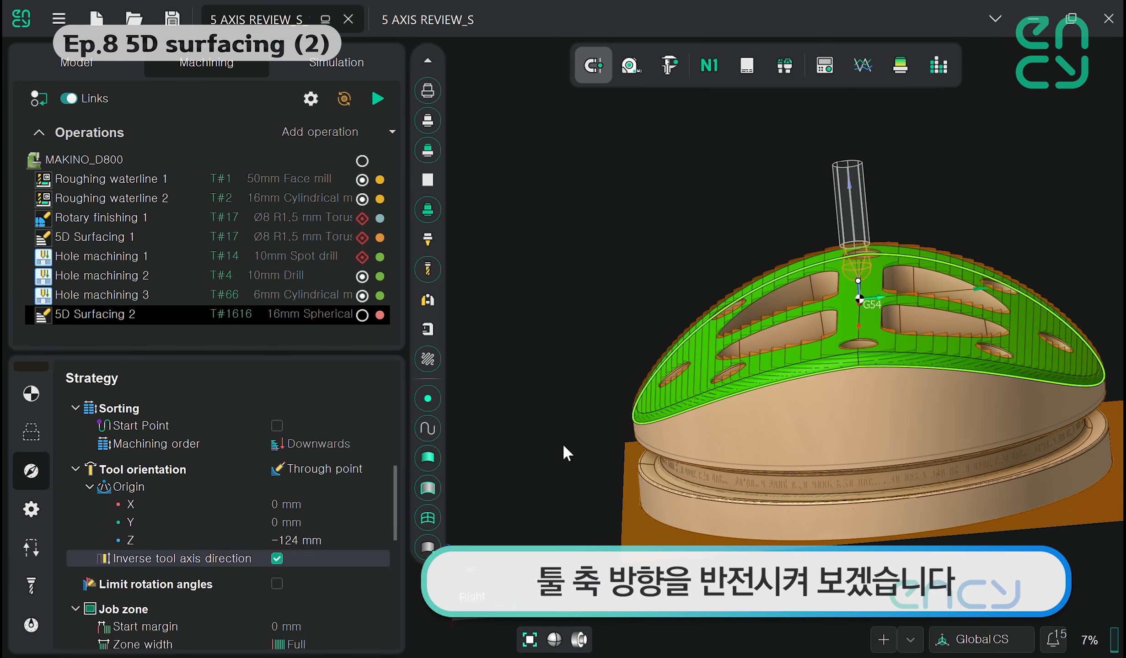
pyautogui.click(377, 98)
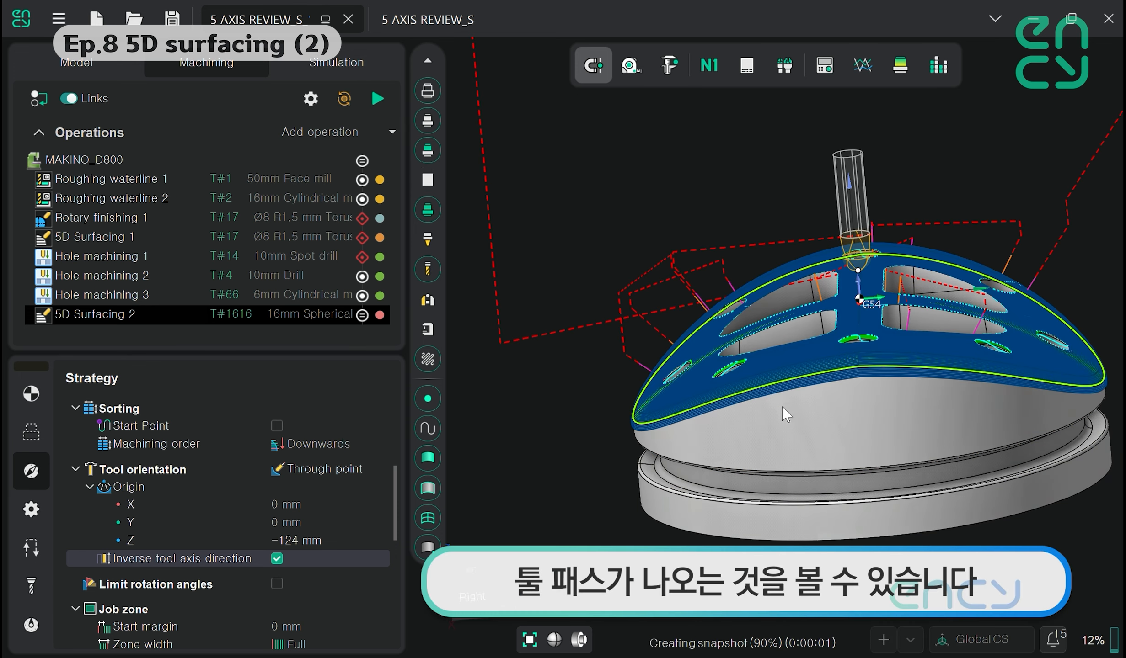
# Inspect the surfacing passes around the counterbored holes and pockets on the top face
pyautogui.moveTo(749, 362); pyautogui.dragTo(753, 476, button='right')
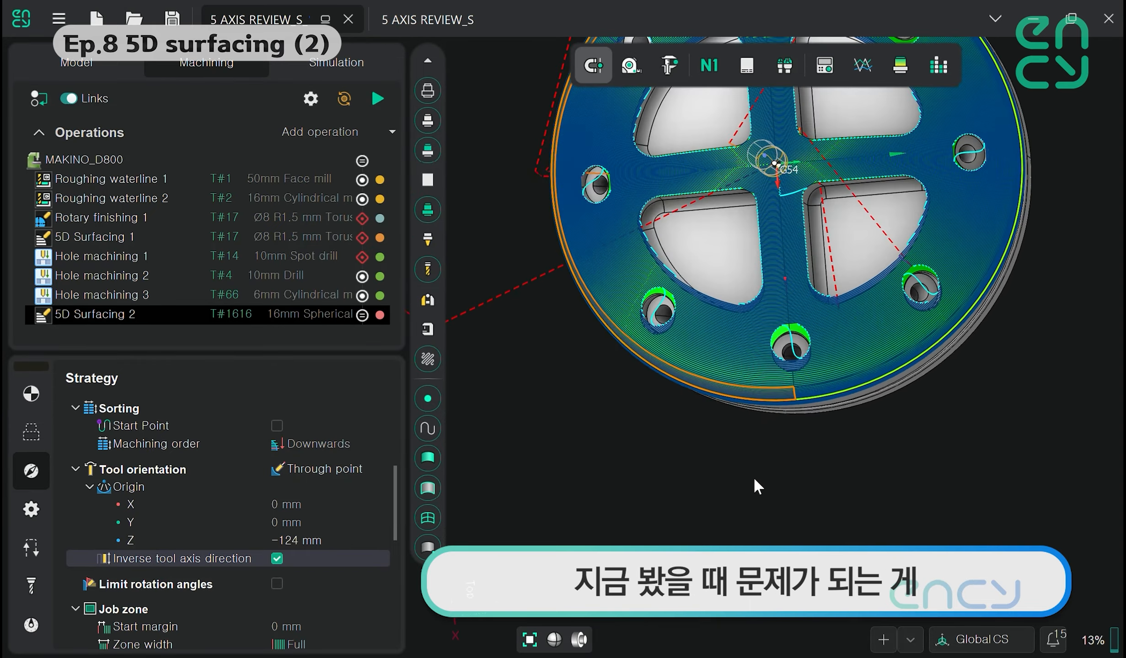
pyautogui.scroll(5, 806, 327)
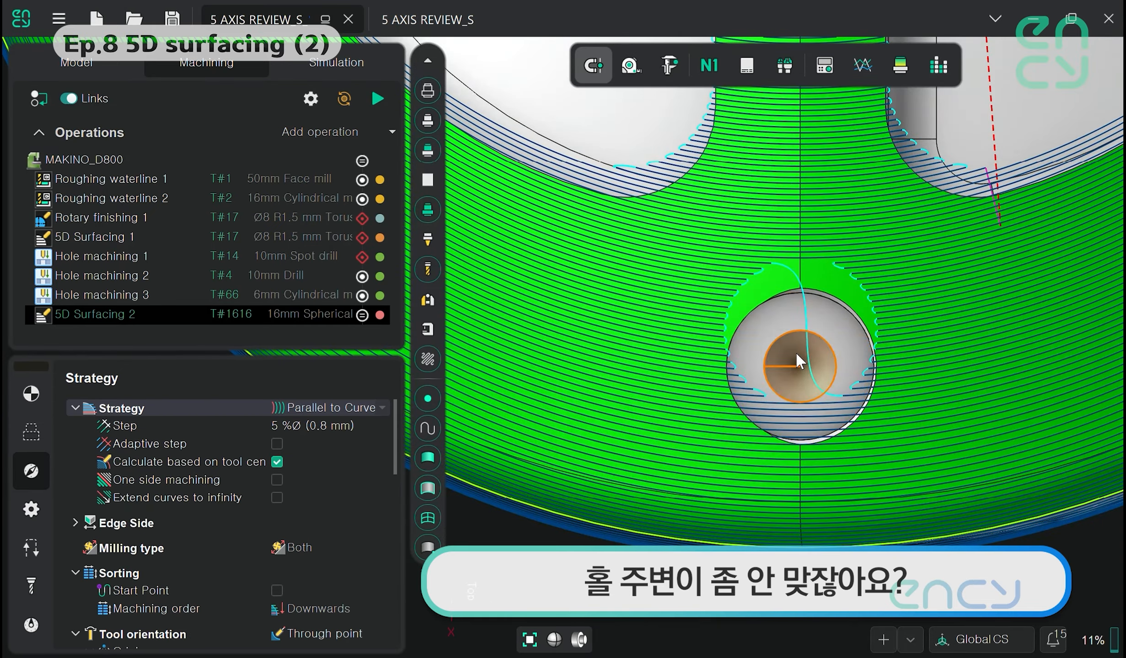
pyautogui.scroll(-5, 797, 356)
pyautogui.moveTo(799, 373); pyautogui.dragTo(735, 217, button='right')
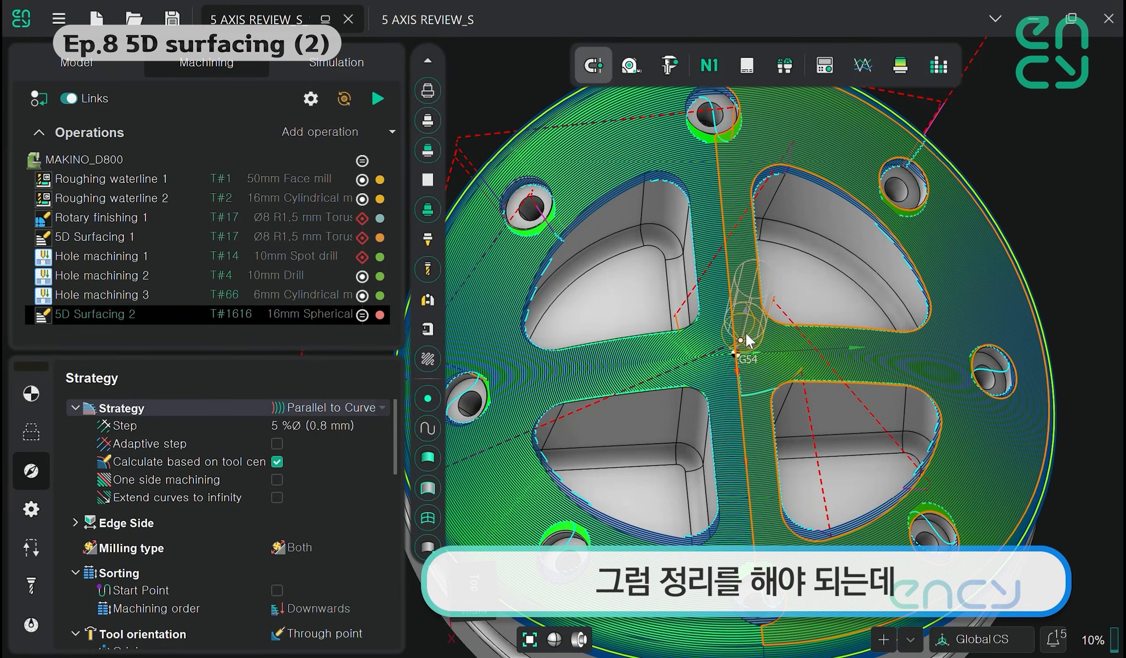
pyautogui.moveTo(745, 334); pyautogui.dragTo(571, 352, button='right')
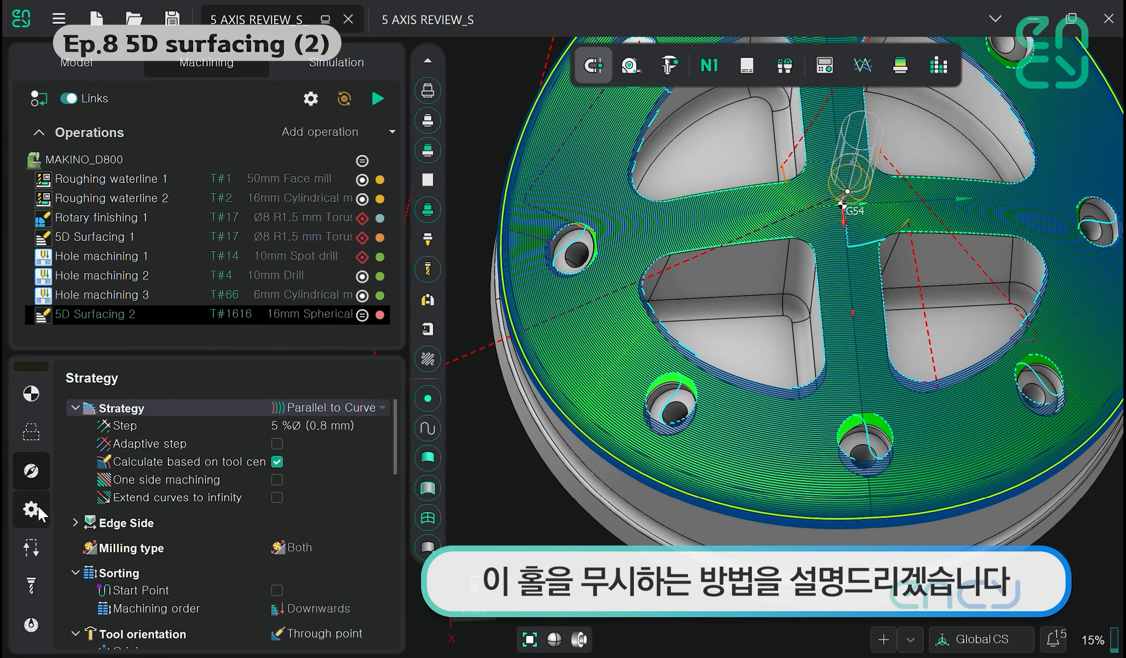
# Enable hole capping for 5D Surfacing 2, measure a counterbore's diameter, and set the capping size to 22 mm
pyautogui.scroll(-5, 206, 526)
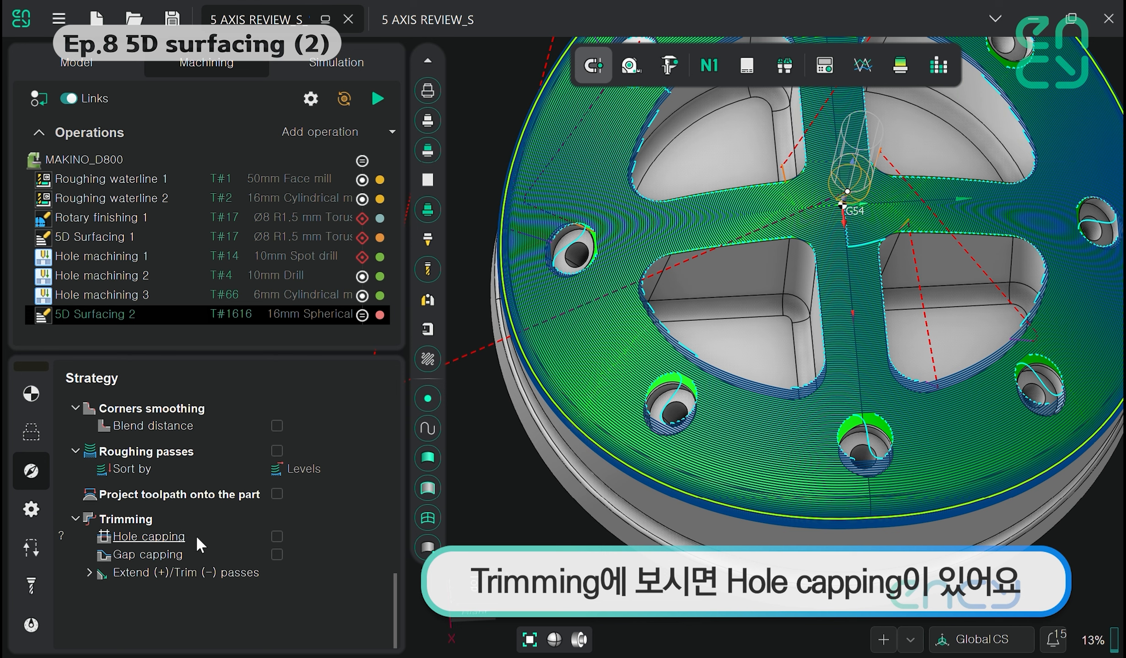
pyautogui.click(277, 536)
pyautogui.scroll(3, 658, 404)
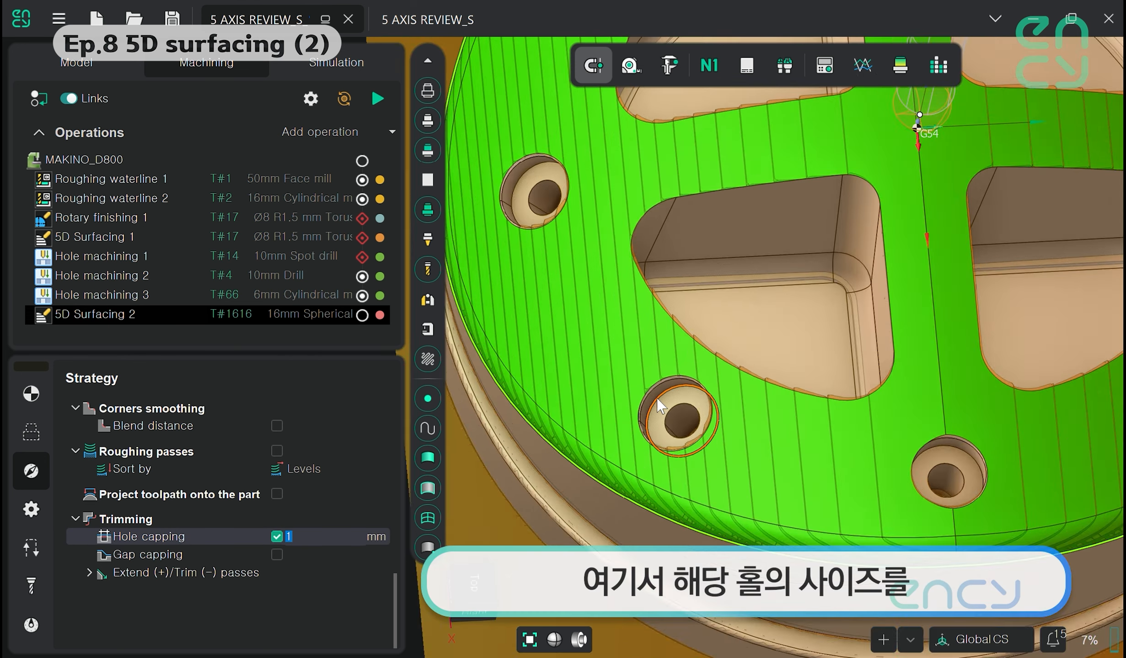
pyautogui.scroll(3, 658, 405)
pyautogui.moveTo(654, 428)
pyautogui.scroll(2, 654, 428)
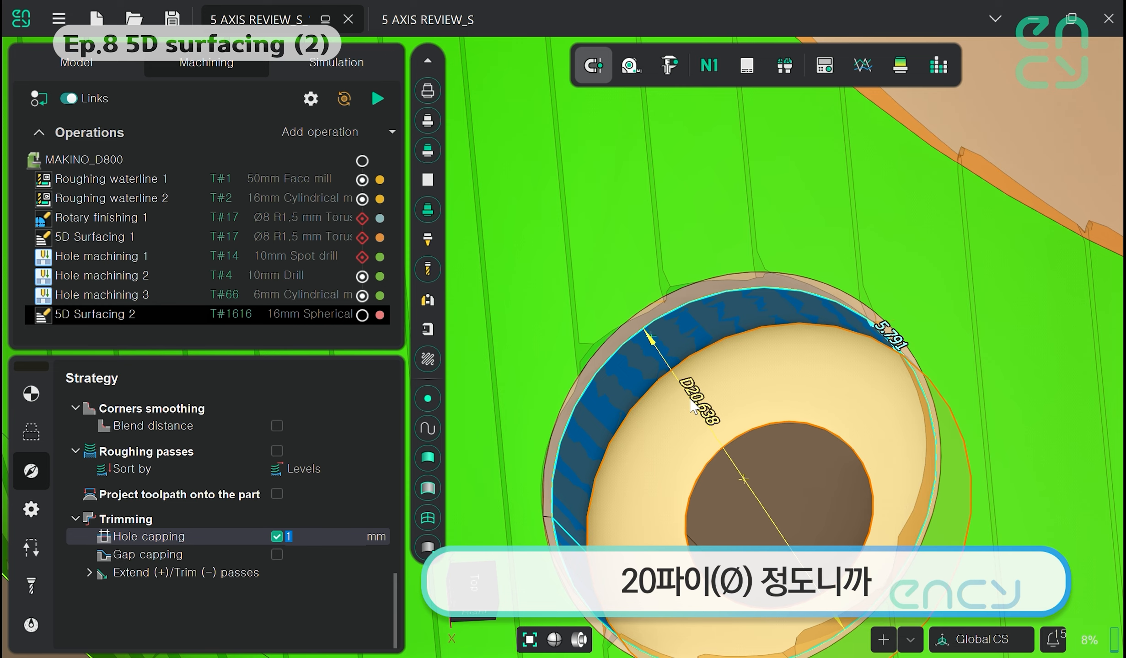
pyautogui.scroll(-2, 690, 402)
pyautogui.write('22')
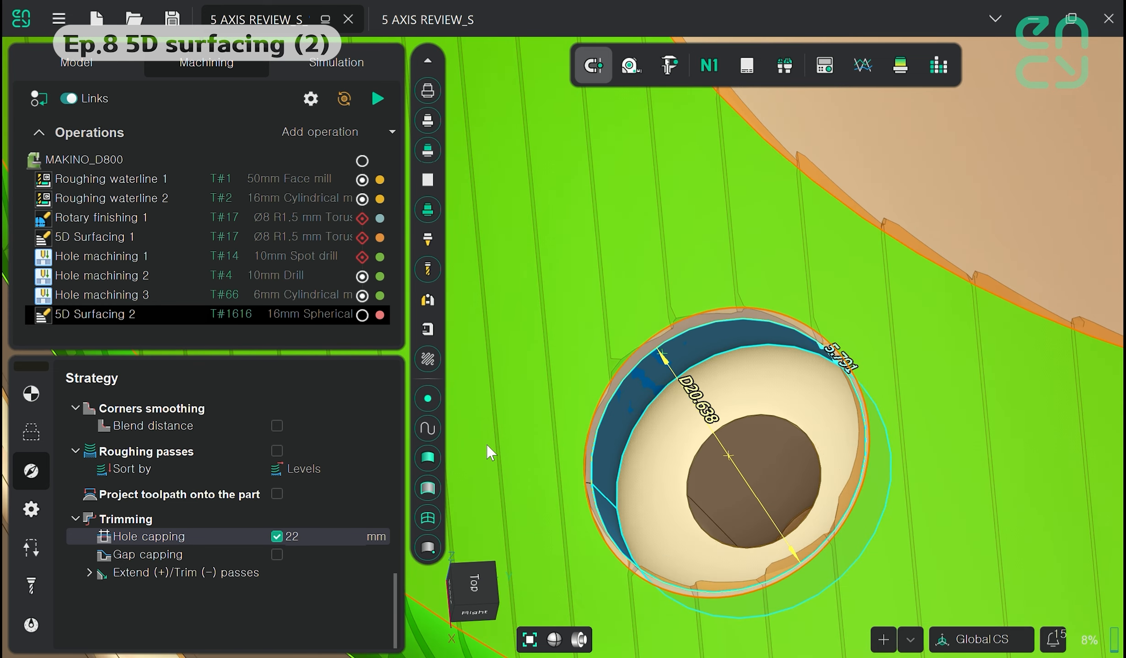
pyautogui.press('Return')
pyautogui.scroll(-5, 647, 423)
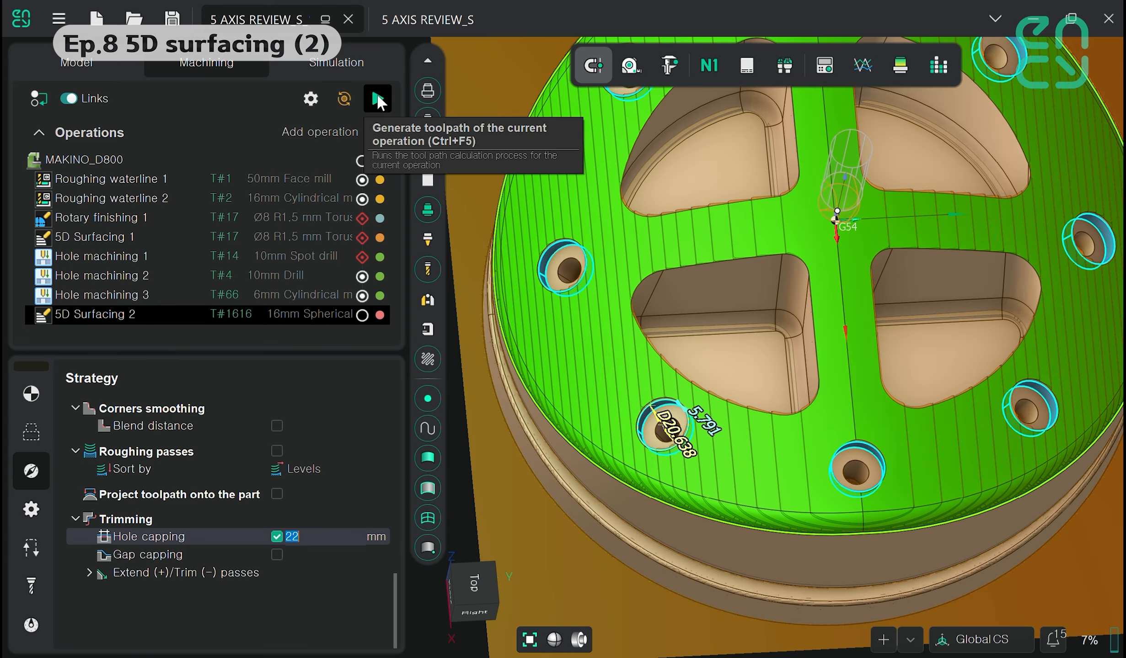
# Recalculate the 5D Surfacing 2 toolpath and check how the passes run across the capped holes
pyautogui.click(377, 99)
pyautogui.moveTo(777, 375); pyautogui.dragTo(746, 258, button='right')
pyautogui.click(649, 569)
pyautogui.moveTo(775, 298); pyautogui.dragTo(710, 405, button='right')
pyautogui.scroll(7, 710, 405)
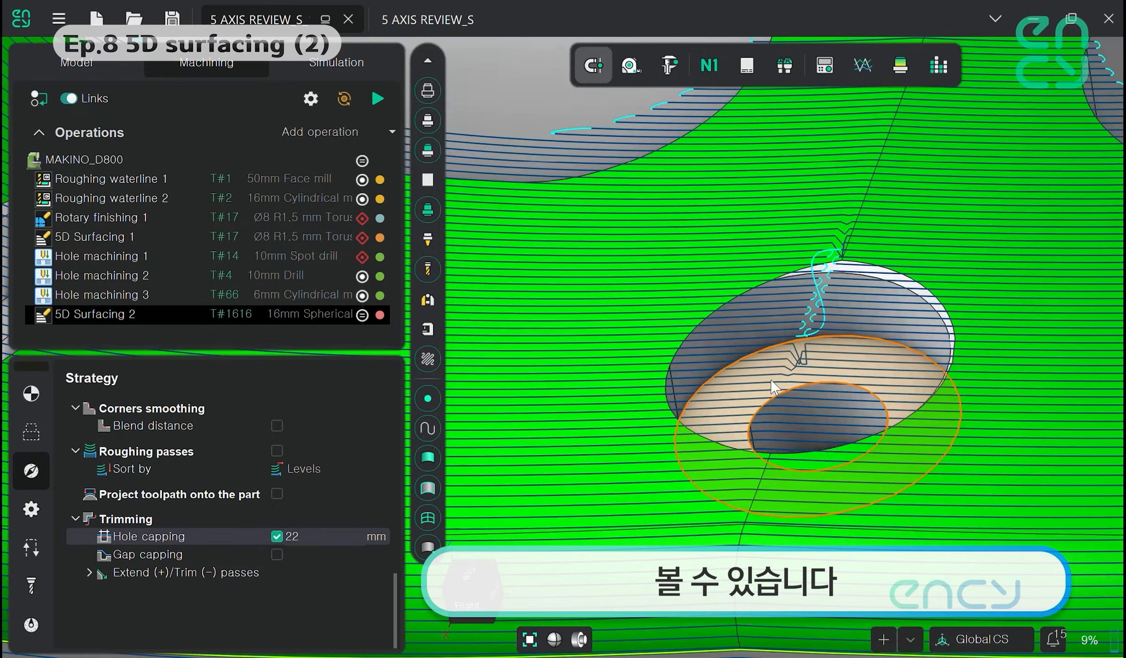
# Review the complete 5D Surfacing 2 toolpath from the side of the part
pyautogui.scroll(-7, 800, 366)
pyautogui.moveTo(800, 365); pyautogui.dragTo(747, 320, button='right')
pyautogui.moveTo(745, 366); pyautogui.dragTo(599, 376, button='middle')
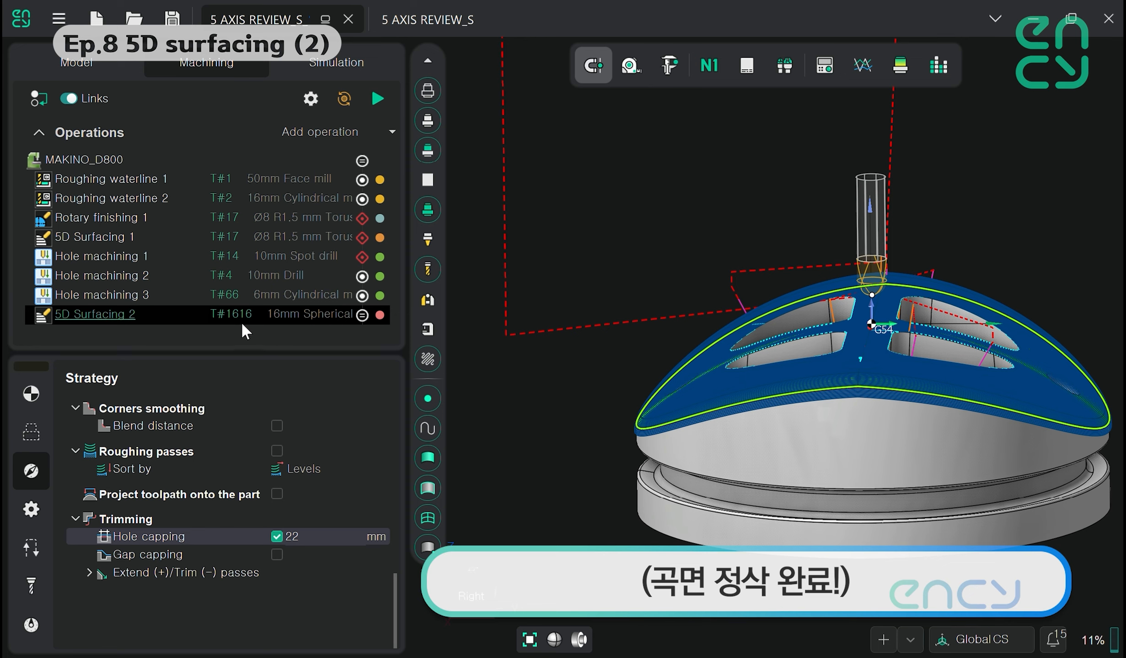
pyautogui.click(235, 291)
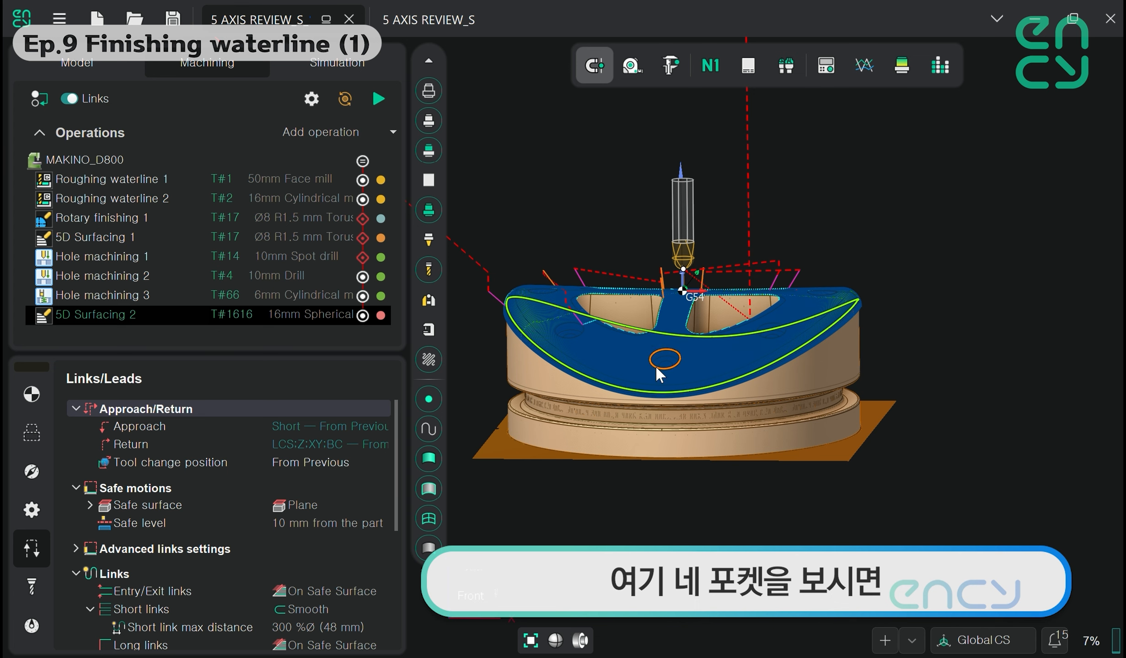
# Hide the toolpath and examine the taper of the pocket walls in a wireframe front view, then restore the shaded-plus-wire display
pyautogui.click(428, 360)
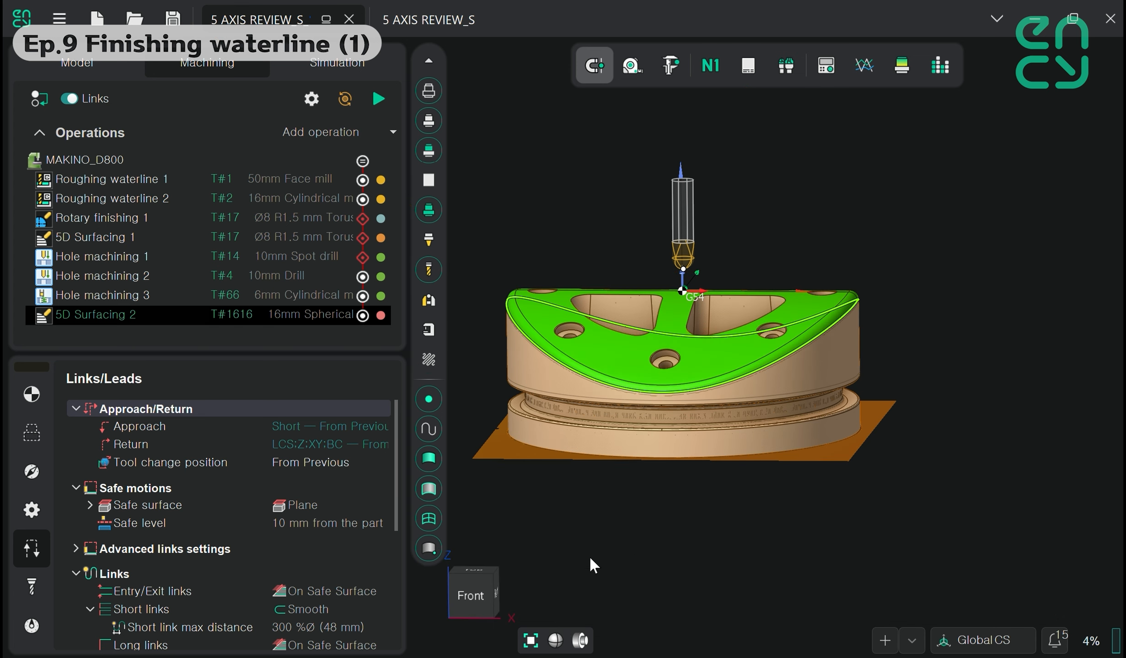
pyautogui.click(556, 641)
pyautogui.click(463, 586)
pyautogui.scroll(5, 616, 331)
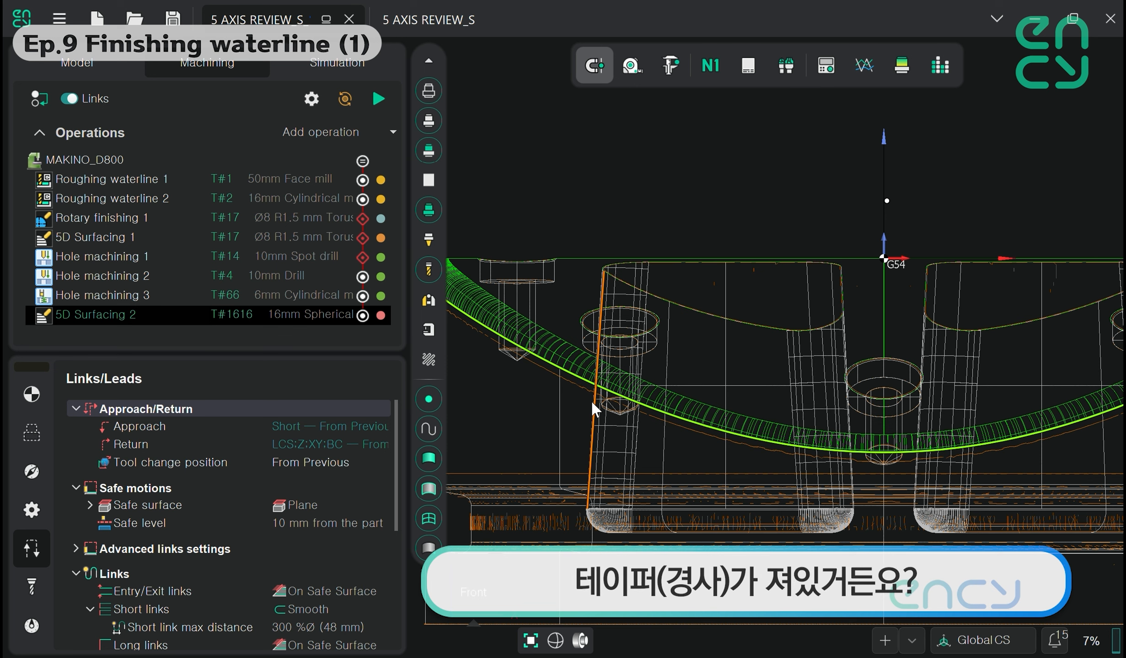
pyautogui.moveTo(721, 342); pyautogui.dragTo(669, 314, button='middle')
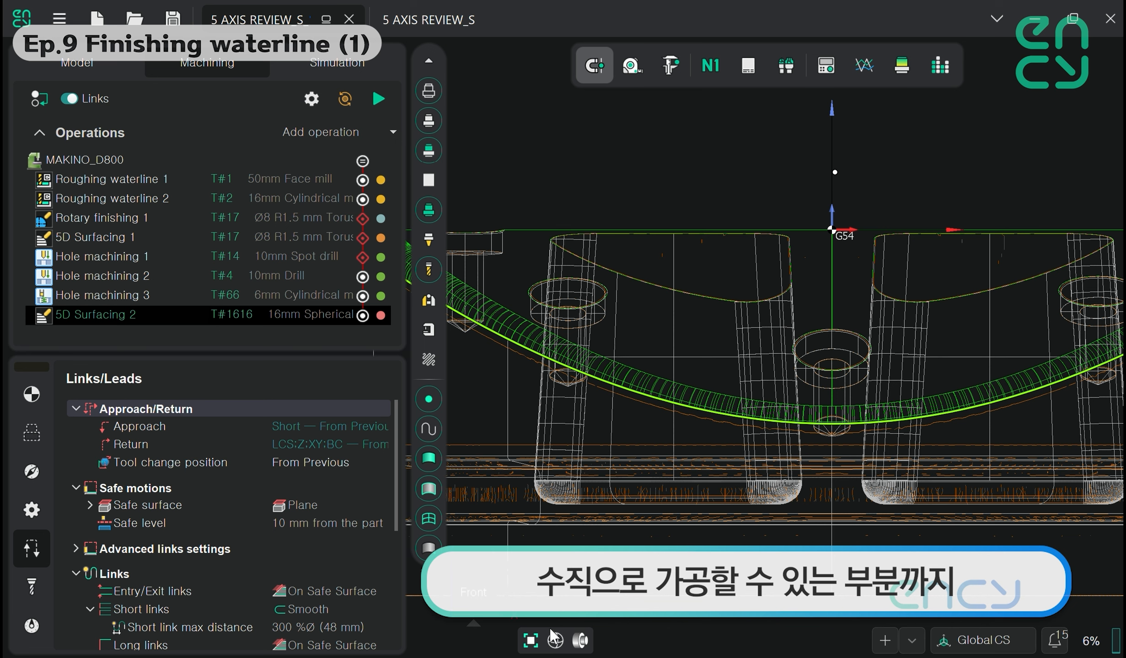
pyautogui.click(555, 640)
pyautogui.click(555, 640)
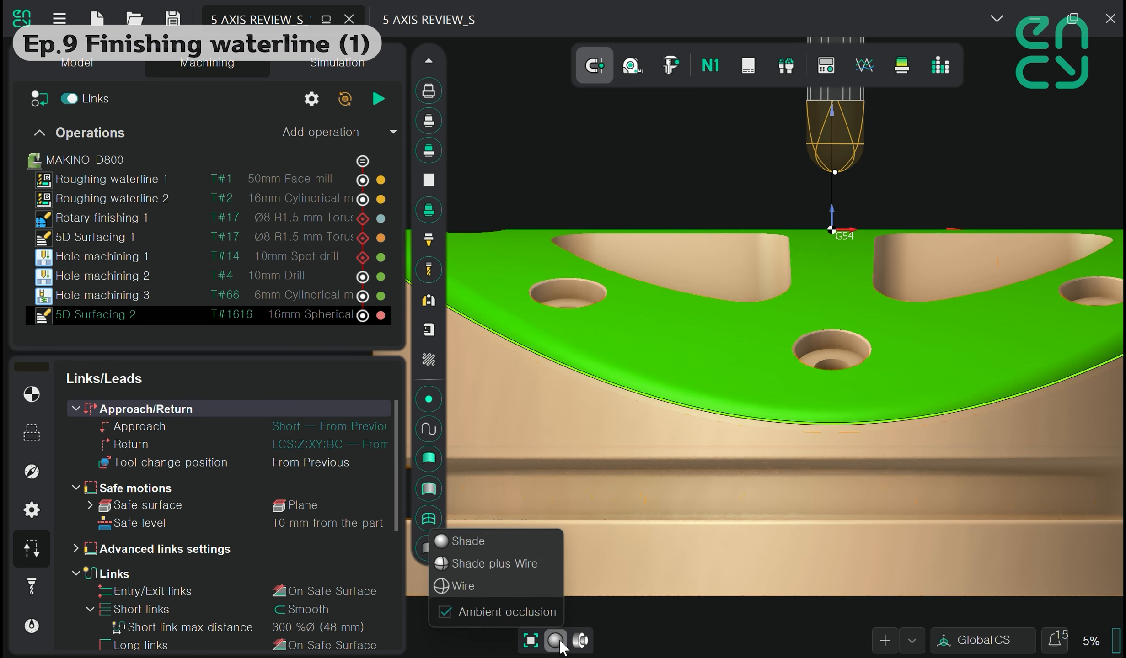
pyautogui.click(551, 563)
# Add a Finishing waterline operation from the Finishing group
pyautogui.click(359, 140)
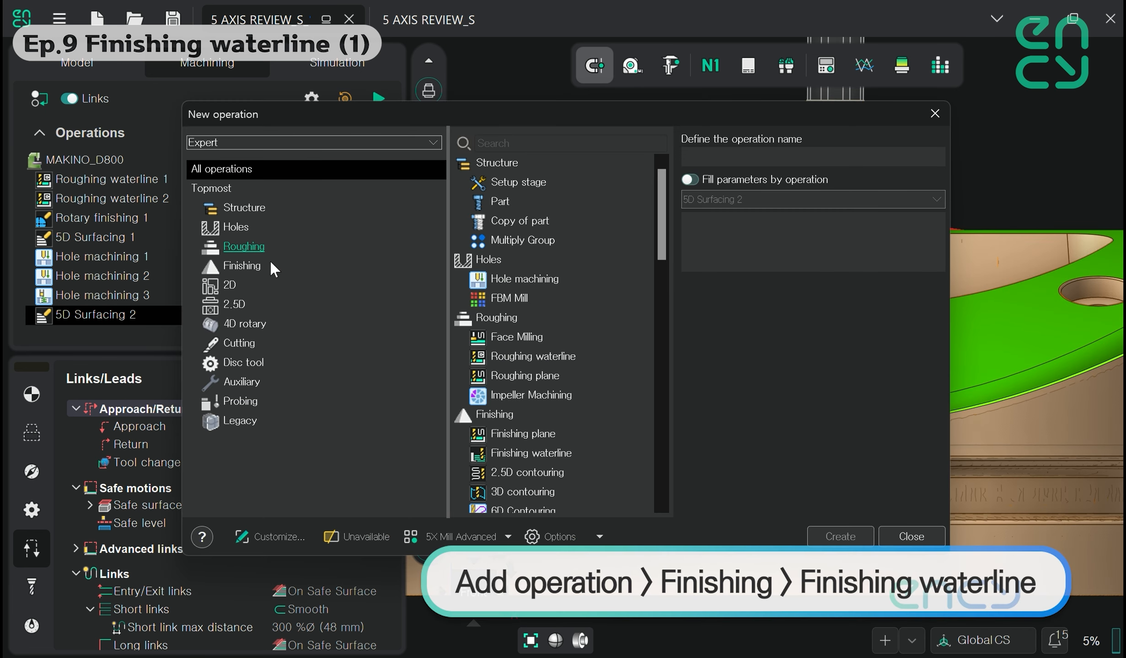
pyautogui.click(245, 266)
pyautogui.click(542, 184)
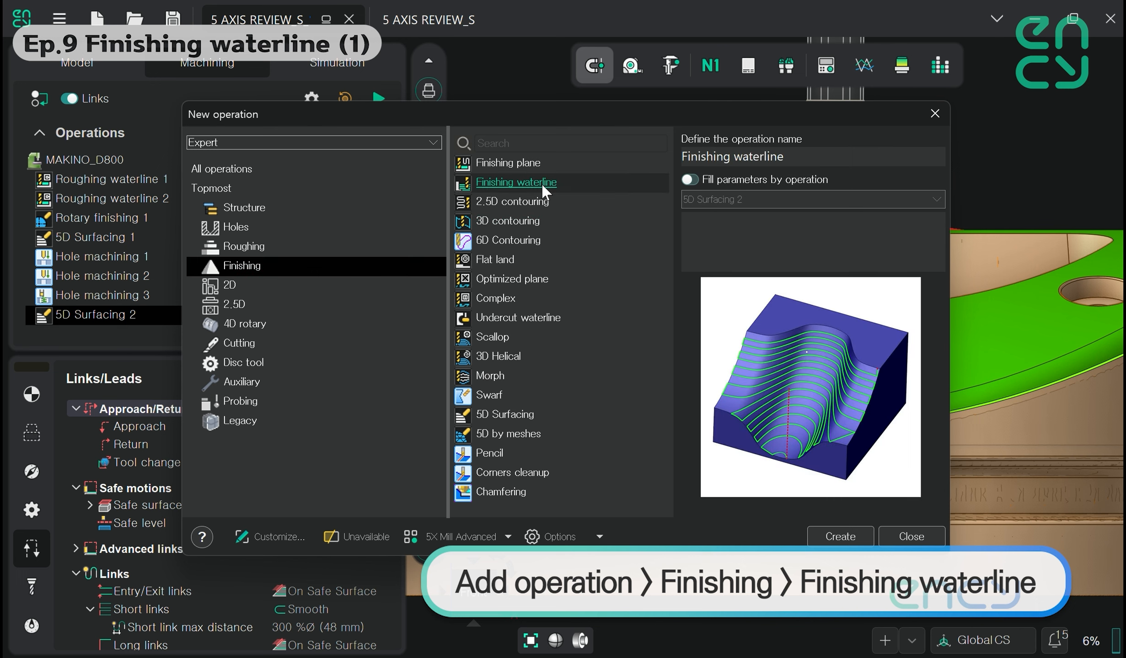
pyautogui.click(840, 537)
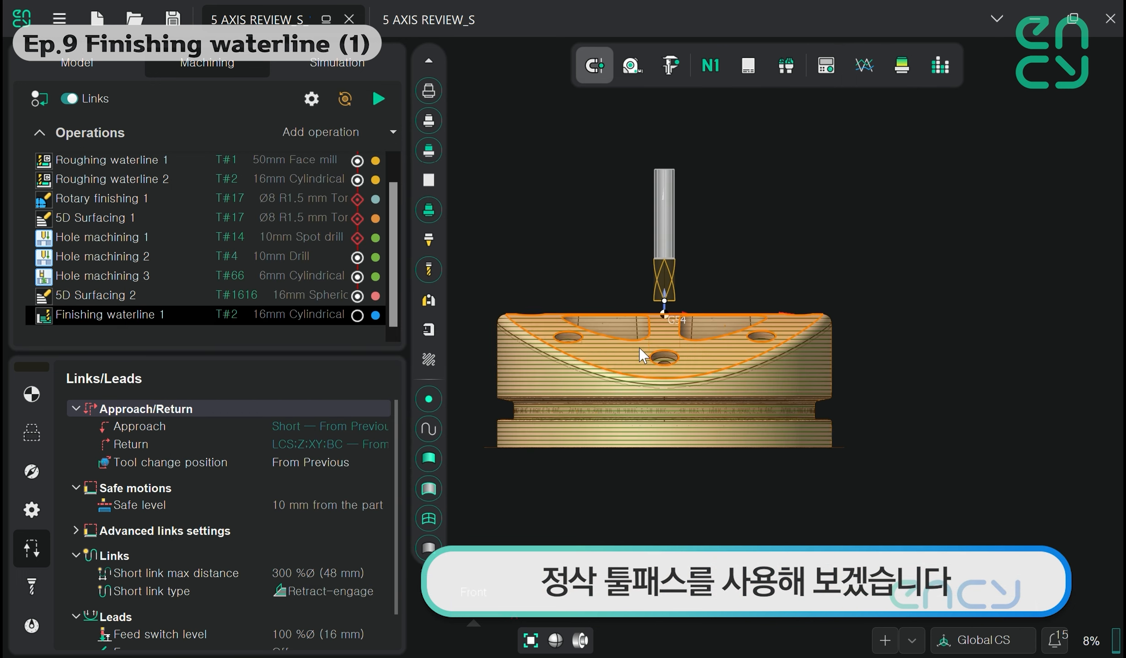
# Assign the top edge contours of the four pockets as job zones of Finishing waterline 1
pyautogui.click(34, 396)
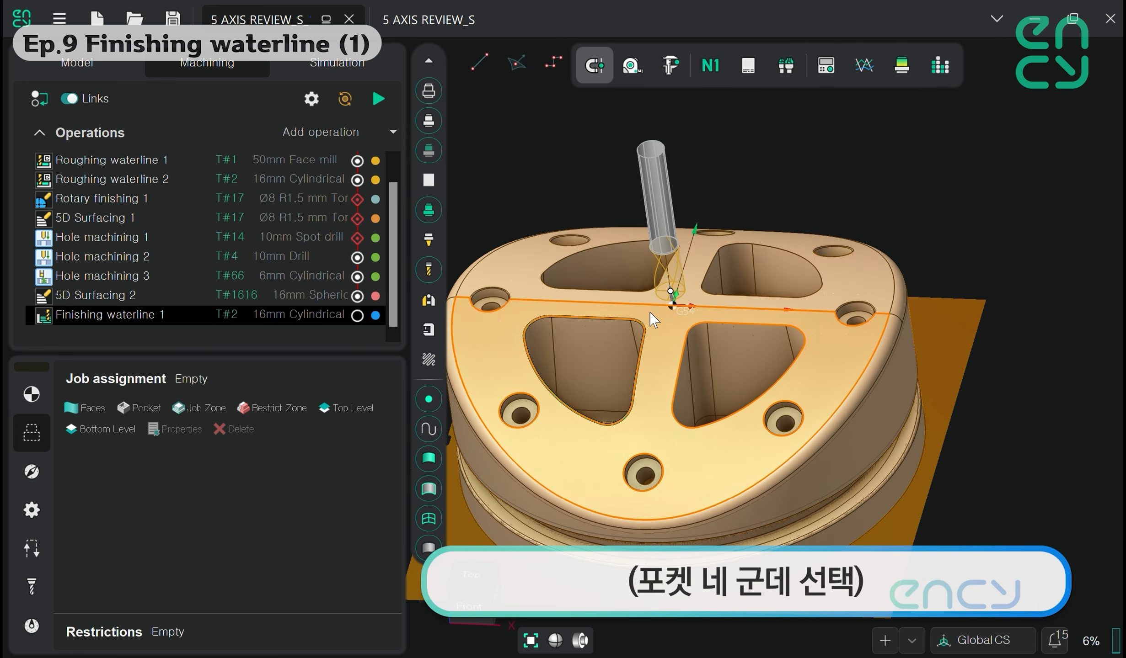
pyautogui.click(599, 270)
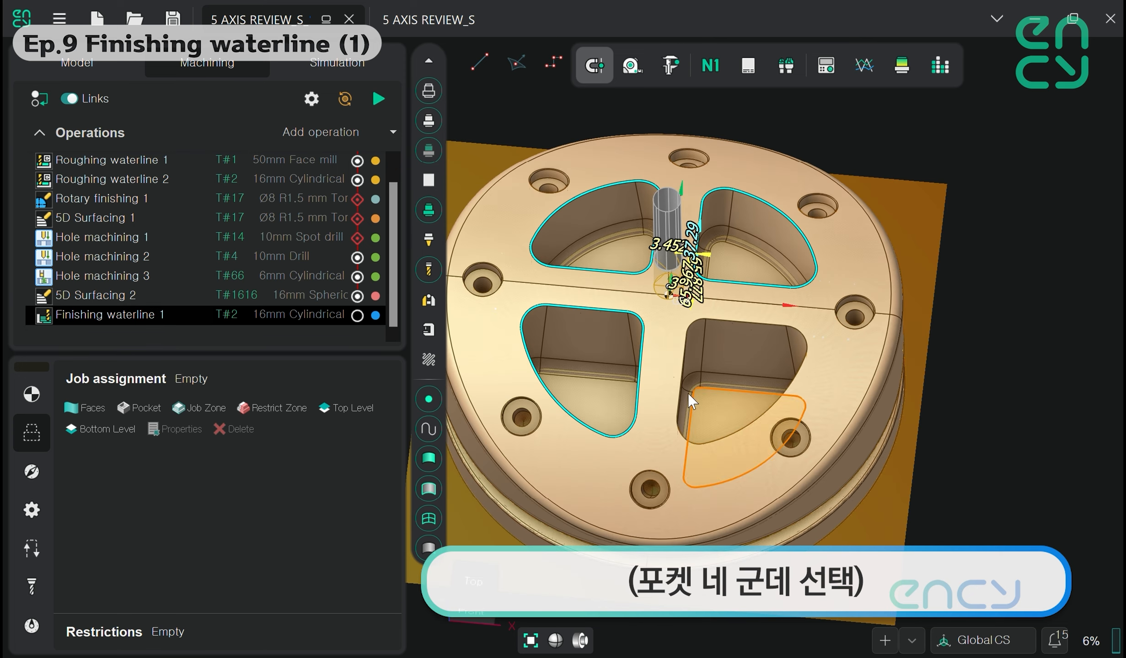
pyautogui.click(691, 401)
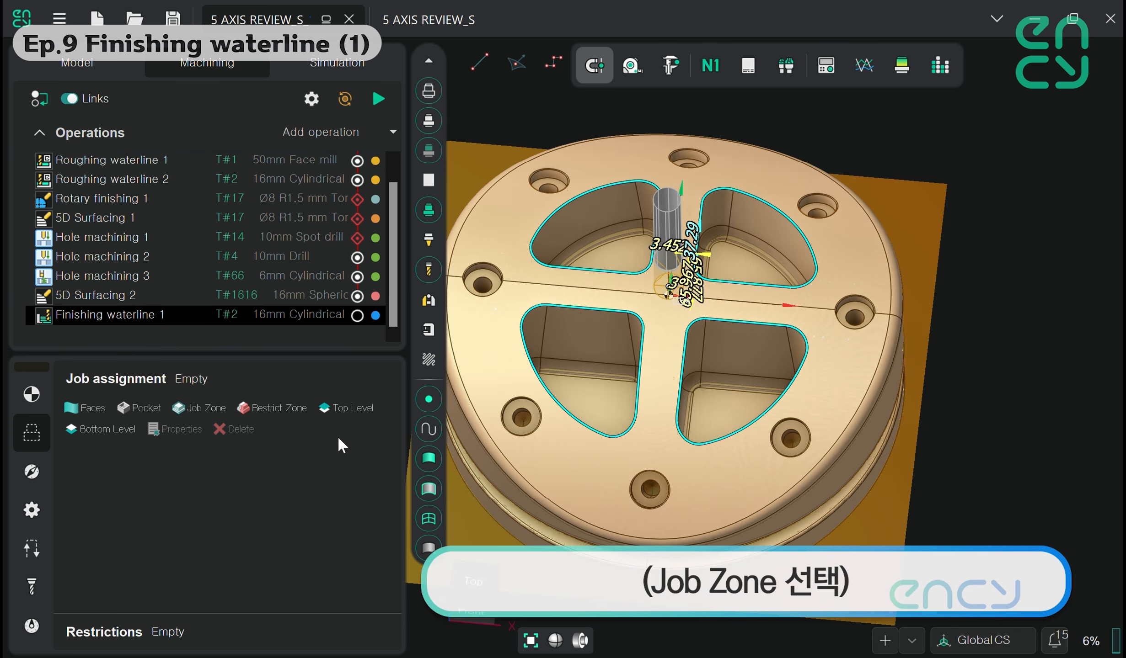
pyautogui.click(200, 411)
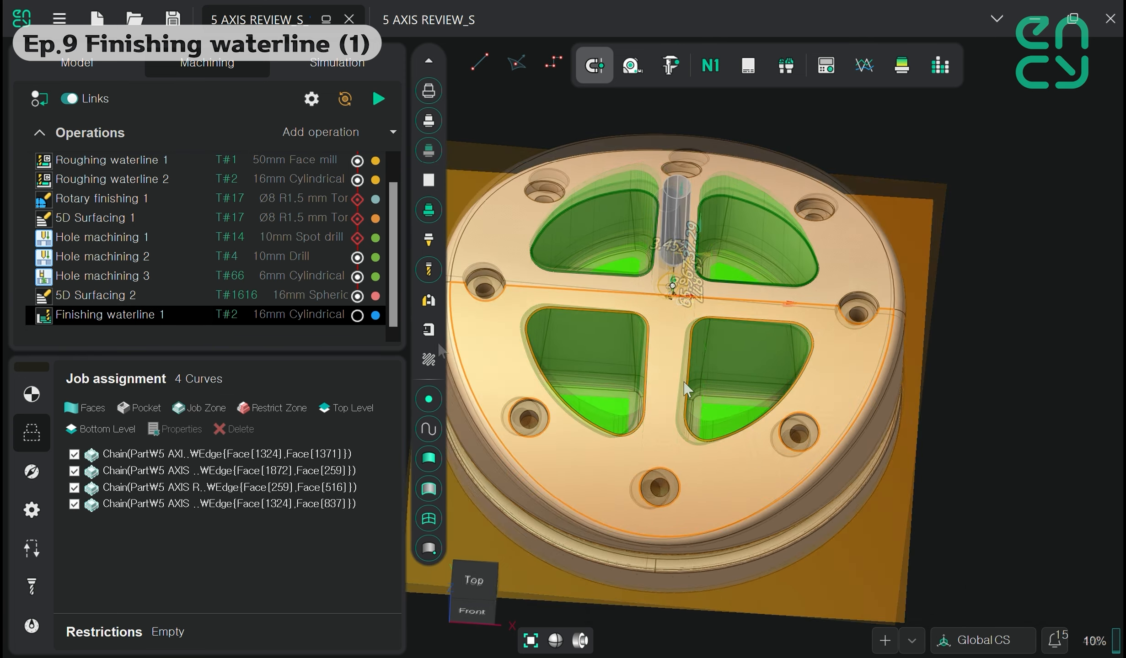
# Examine where the rounded bottom corners of the pockets begin in a wireframe front view
pyautogui.scroll(5, 710, 413)
pyautogui.scroll(-10, 710, 413)
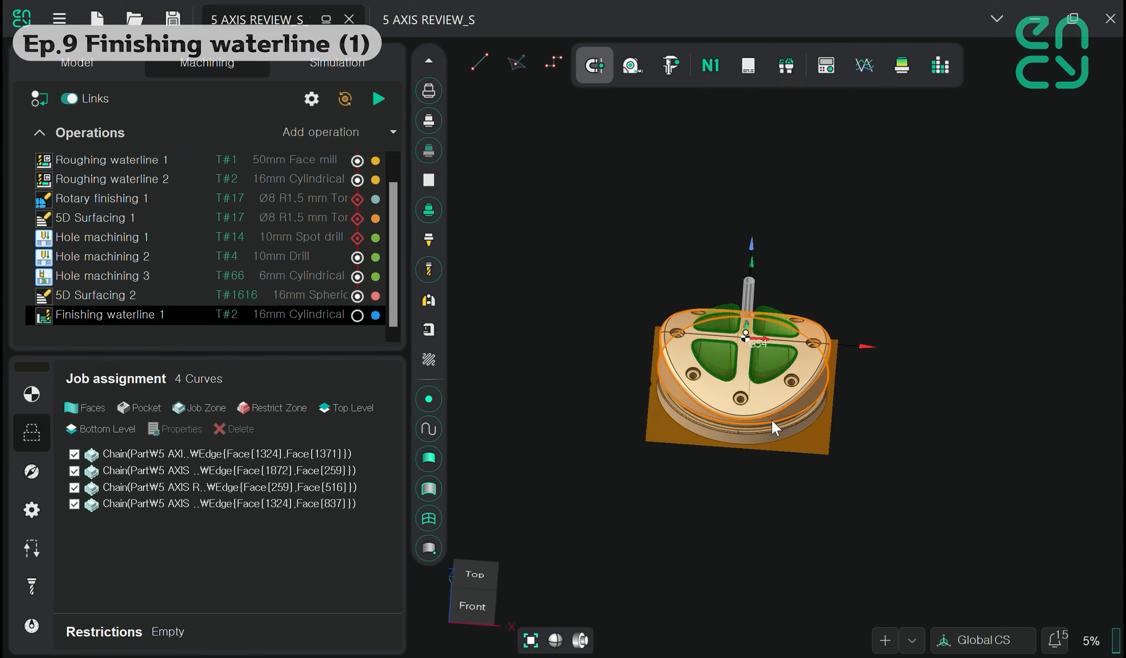
pyautogui.click(472, 611)
pyautogui.click(557, 640)
pyautogui.moveTo(552, 645)
pyautogui.scroll(5, 748, 398)
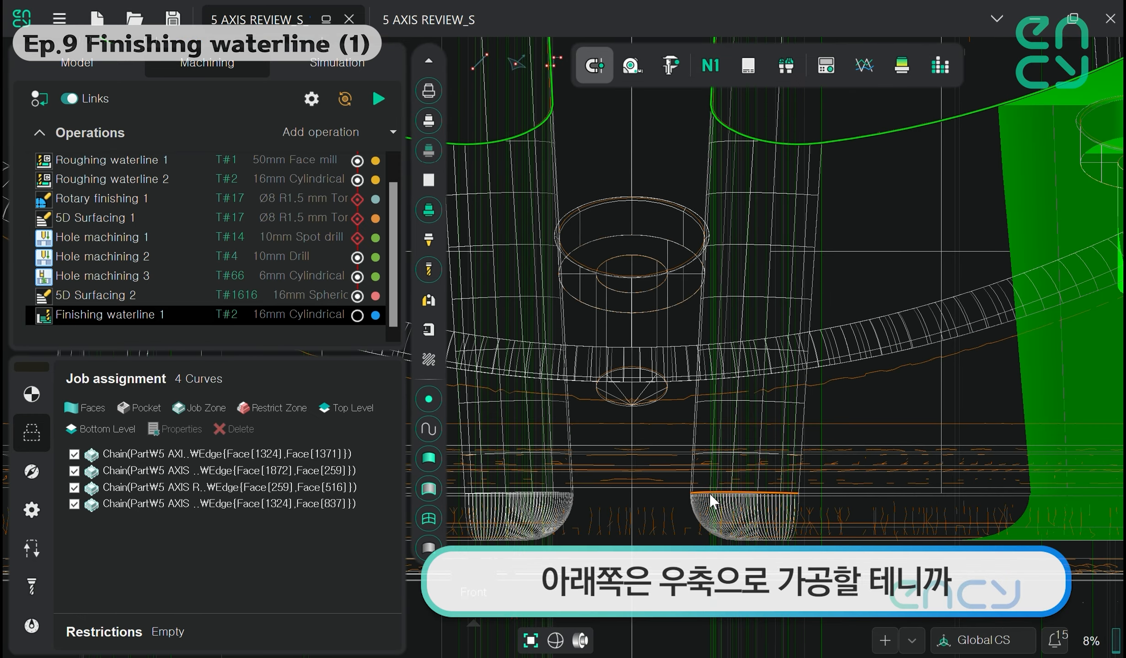
pyautogui.scroll(4, 645, 421)
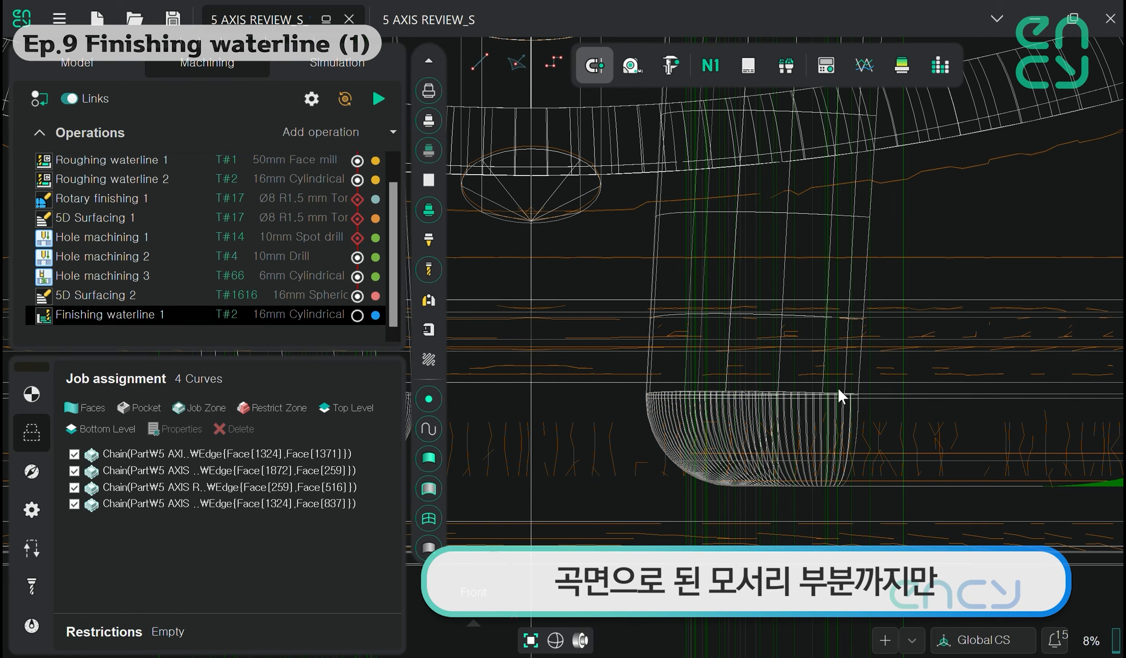
pyautogui.click(558, 642)
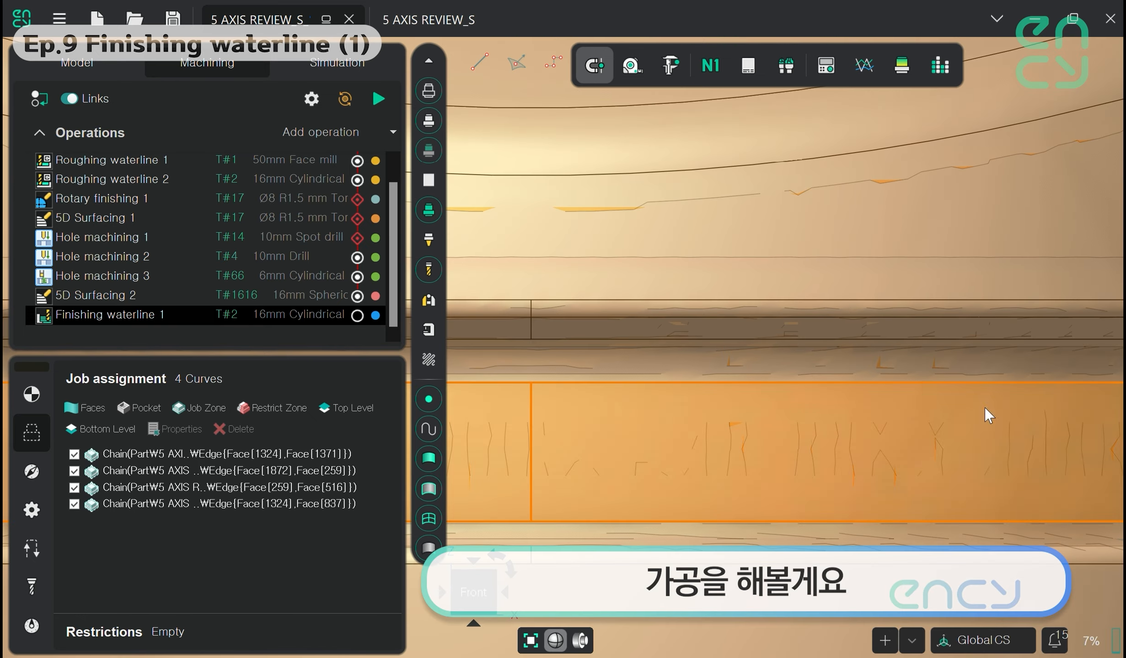
# Set the bottom level of Finishing waterline 1 from the pocket wall edge just above the bottom corner rounding
pyautogui.scroll(-7, 985, 414)
pyautogui.moveTo(823, 246); pyautogui.dragTo(807, 386, button='middle')
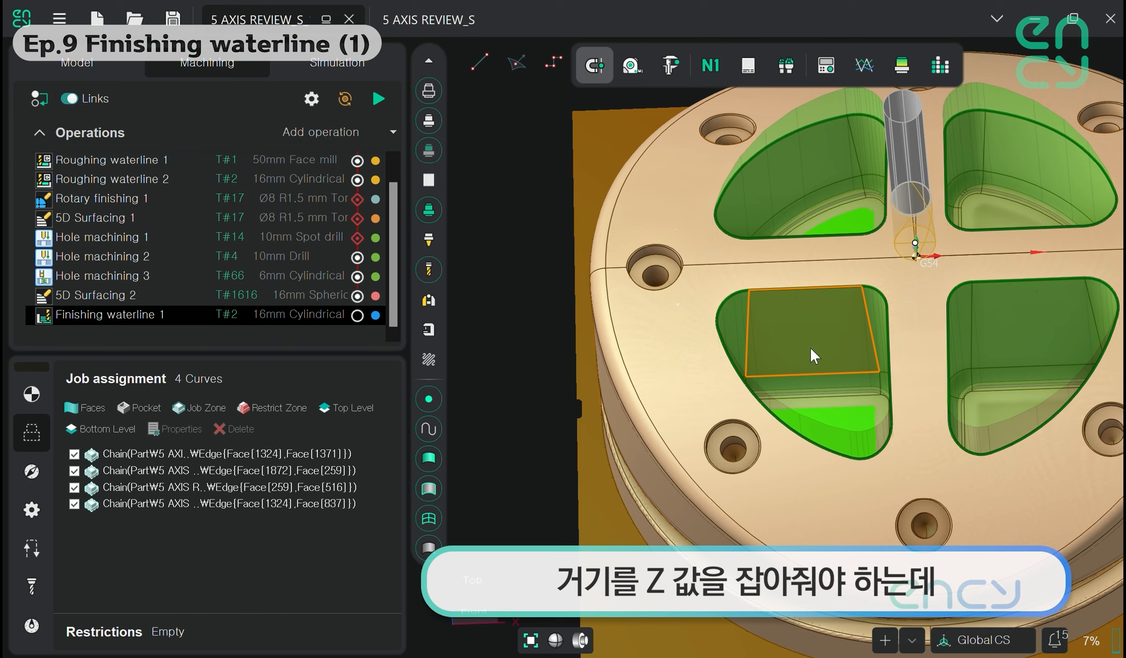
pyautogui.scroll(2, 715, 341)
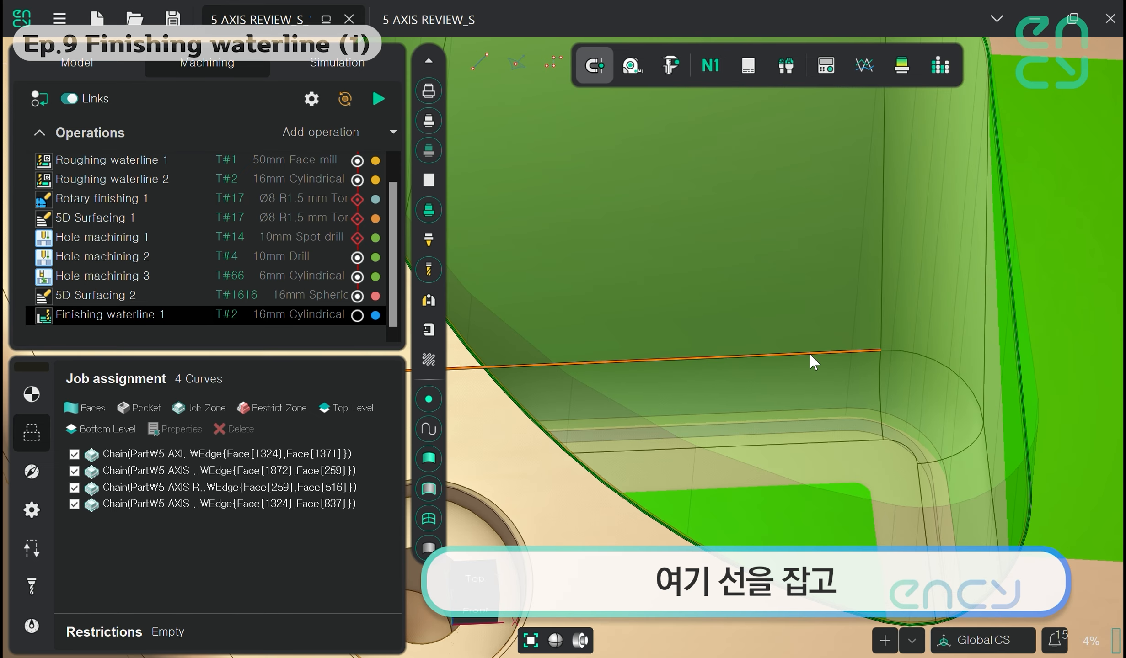
pyautogui.click(809, 356)
pyautogui.click(105, 430)
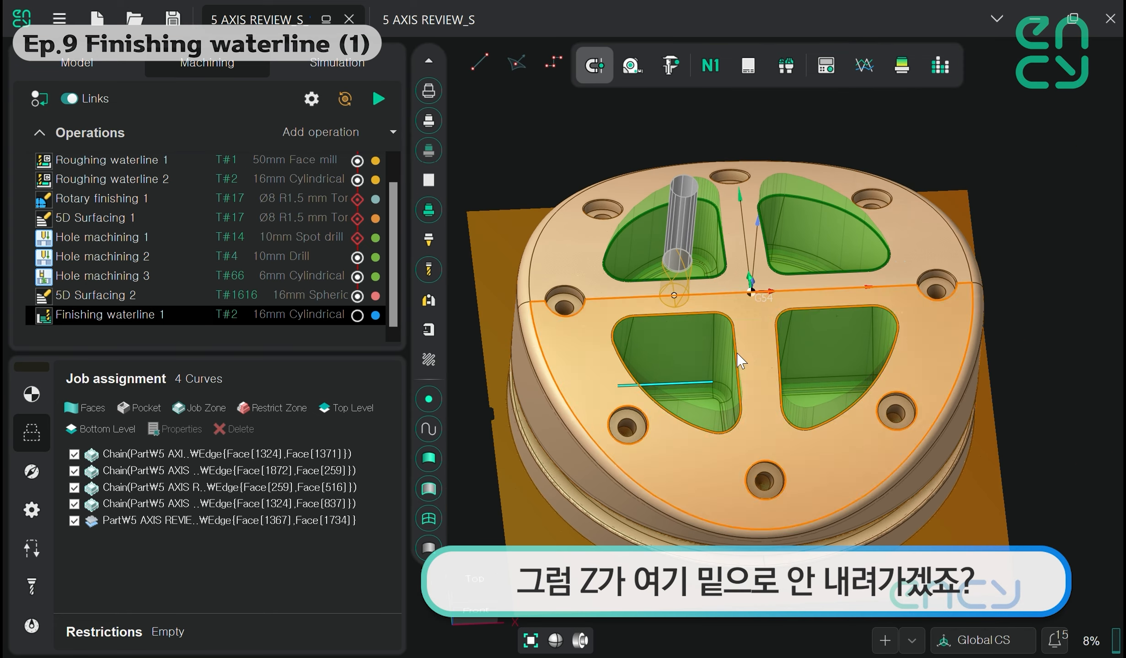
# Assign the Ø16 R2 mm Torus mill from the project tools to Finishing waterline 1
pyautogui.click(271, 315)
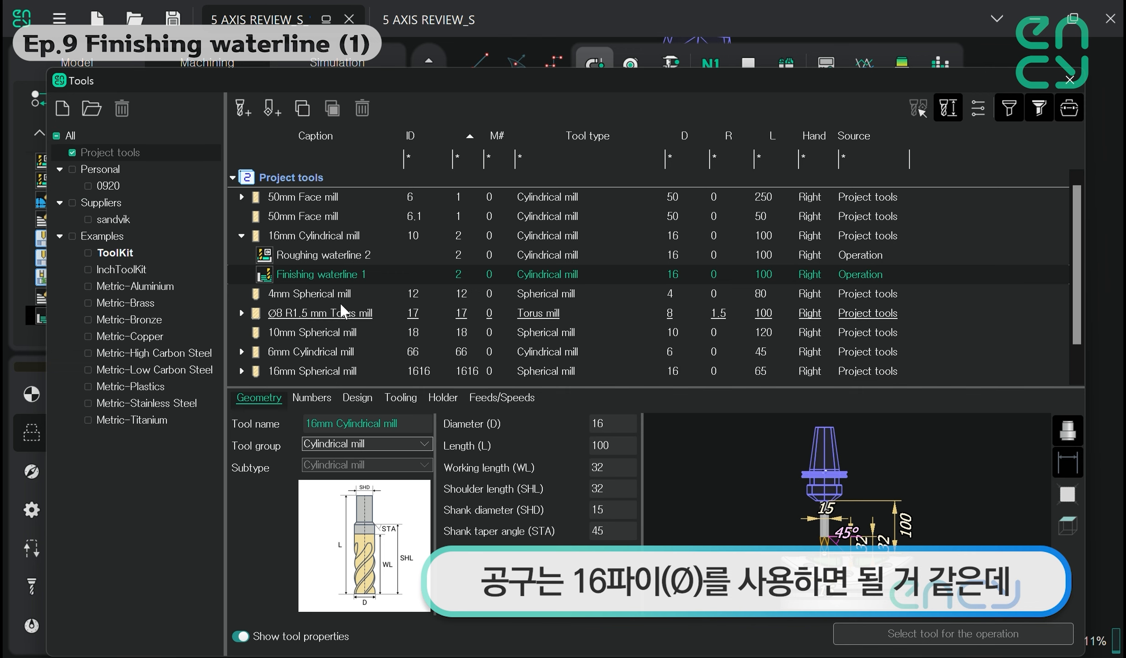
pyautogui.scroll(-1, 353, 290)
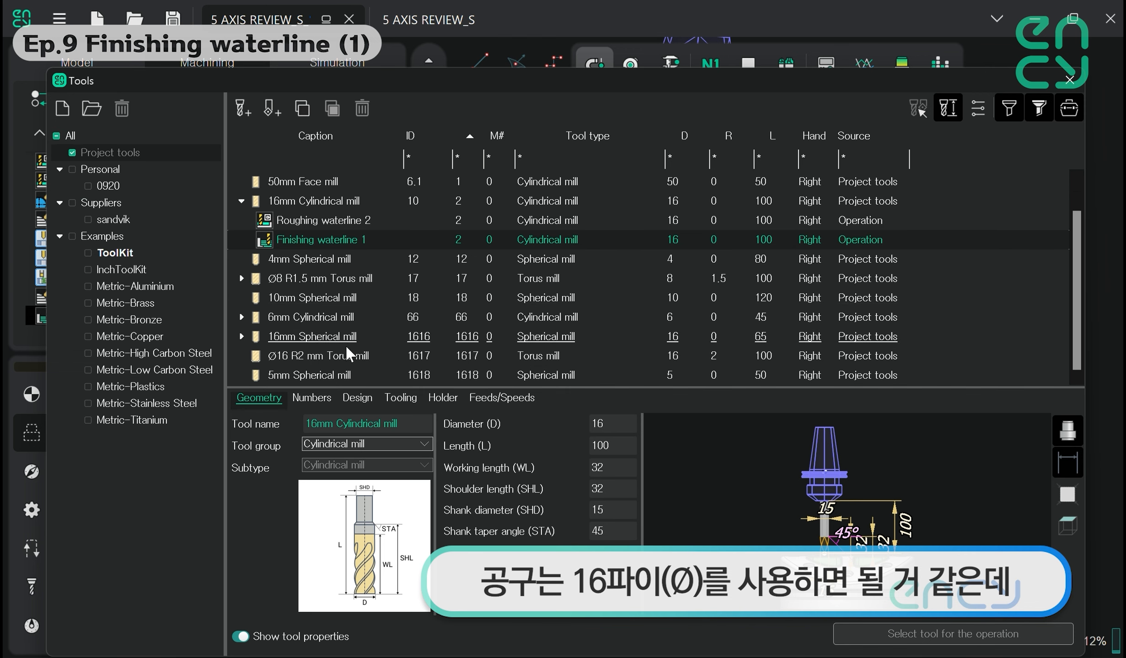
pyautogui.click(321, 355)
pyautogui.click(992, 635)
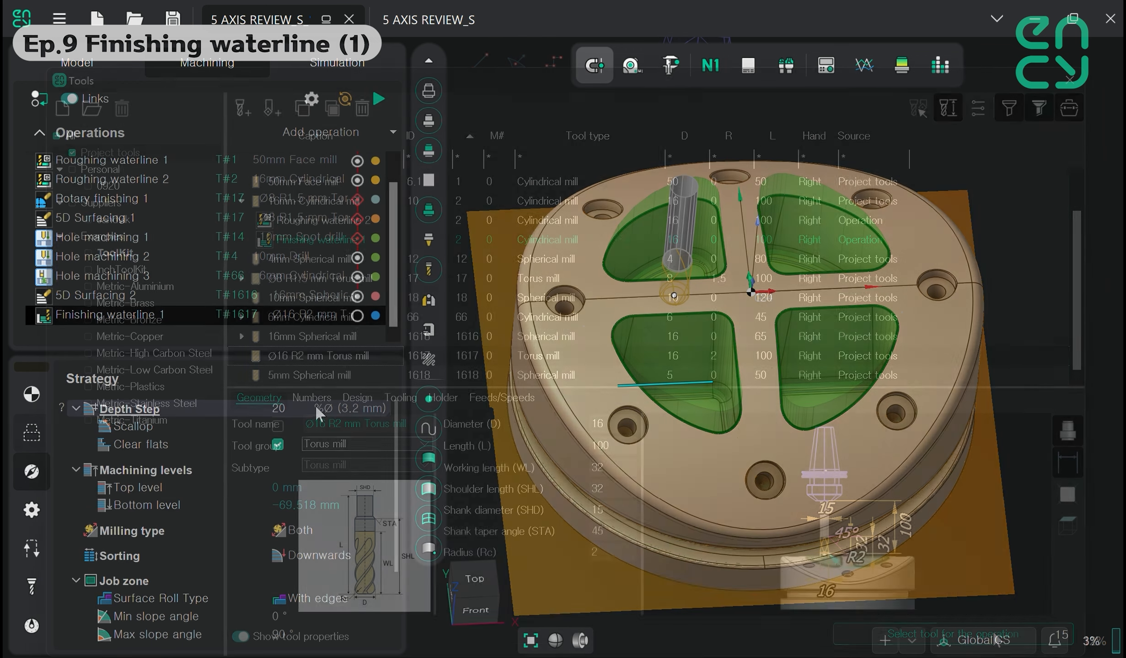
# Set the depth step of Finishing waterline 1 to 2 mm
pyautogui.click(314, 404)
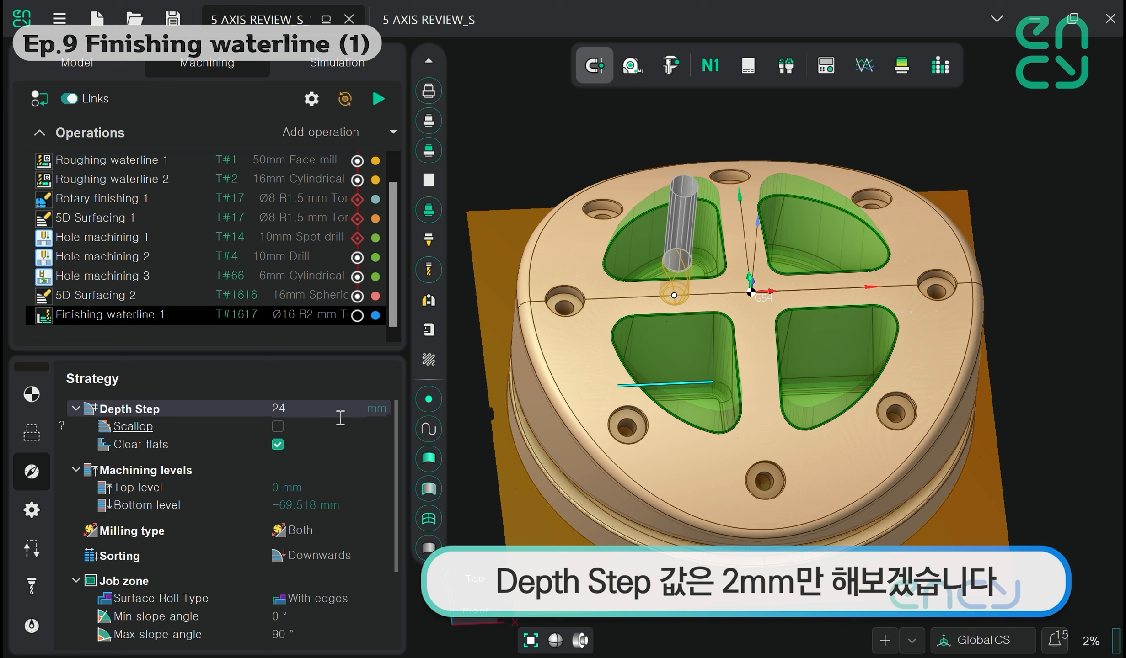
pyautogui.write('2')
pyautogui.press('Return')
# Set the engage lead of Finishing waterline 1 to By Arc
pyautogui.click(31, 549)
pyautogui.click(320, 617)
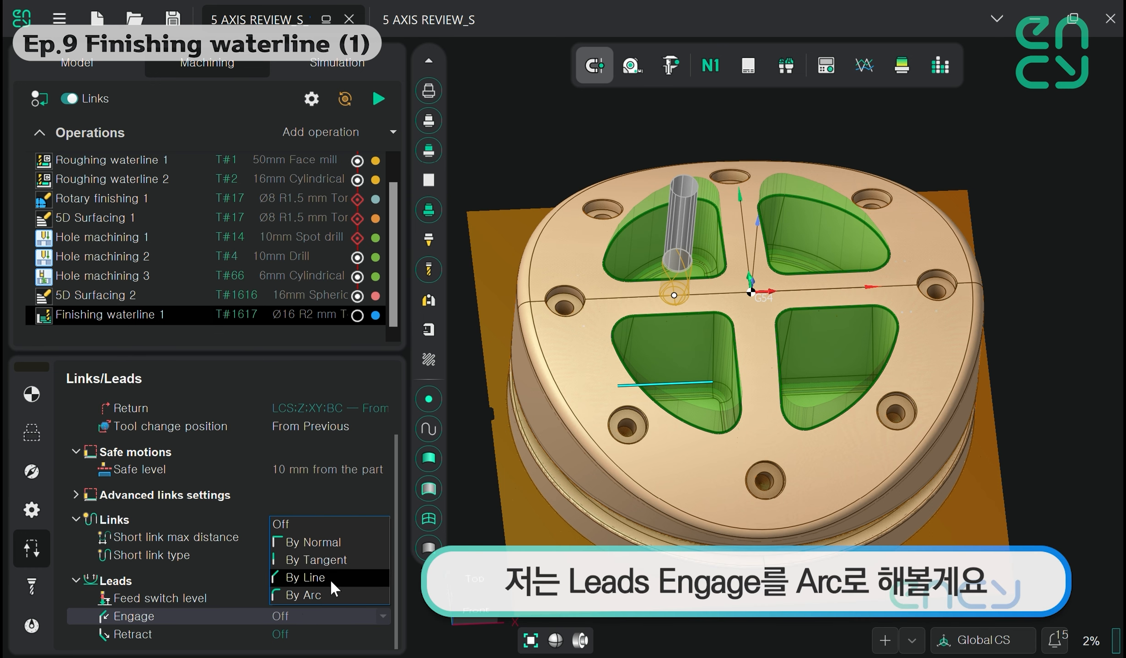
pyautogui.click(321, 595)
pyautogui.scroll(-2, 330, 551)
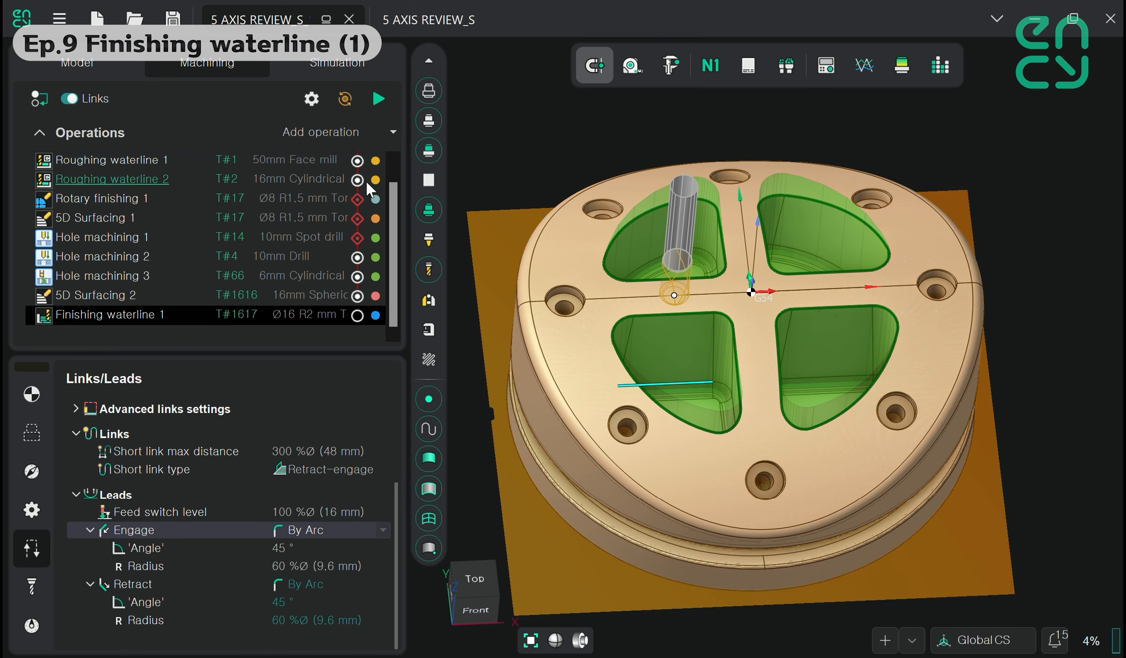
# Change the short link type to Direct, reset the operation, and recalculate the Finishing waterline 1 toolpath
pyautogui.click(347, 469)
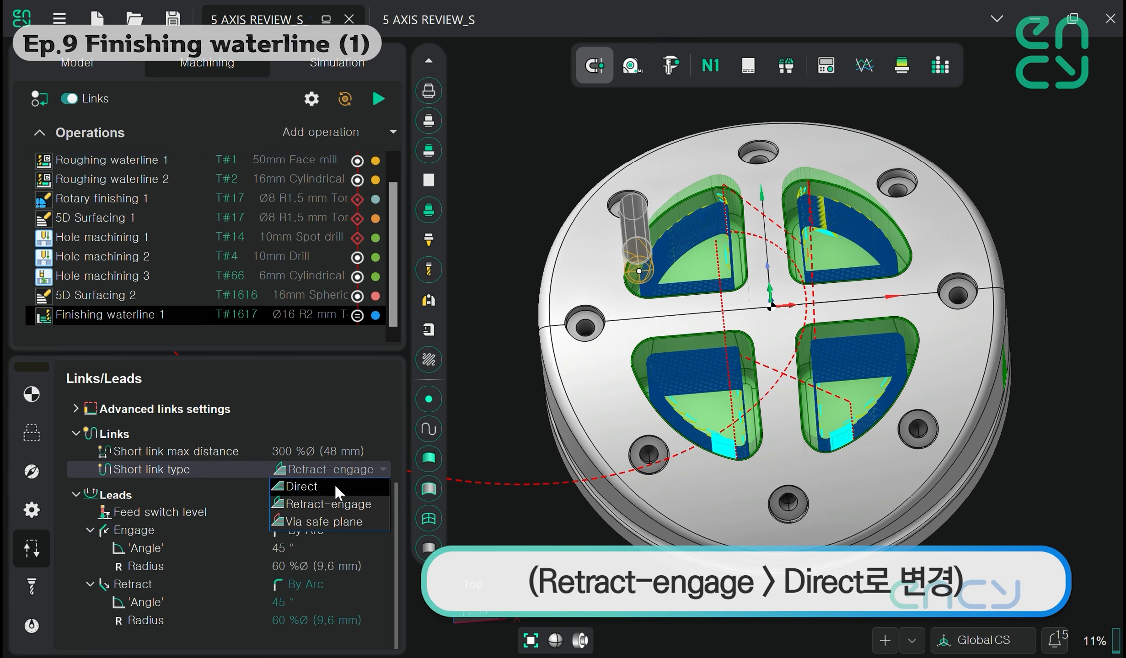
pyautogui.click(320, 487)
pyautogui.click(346, 100)
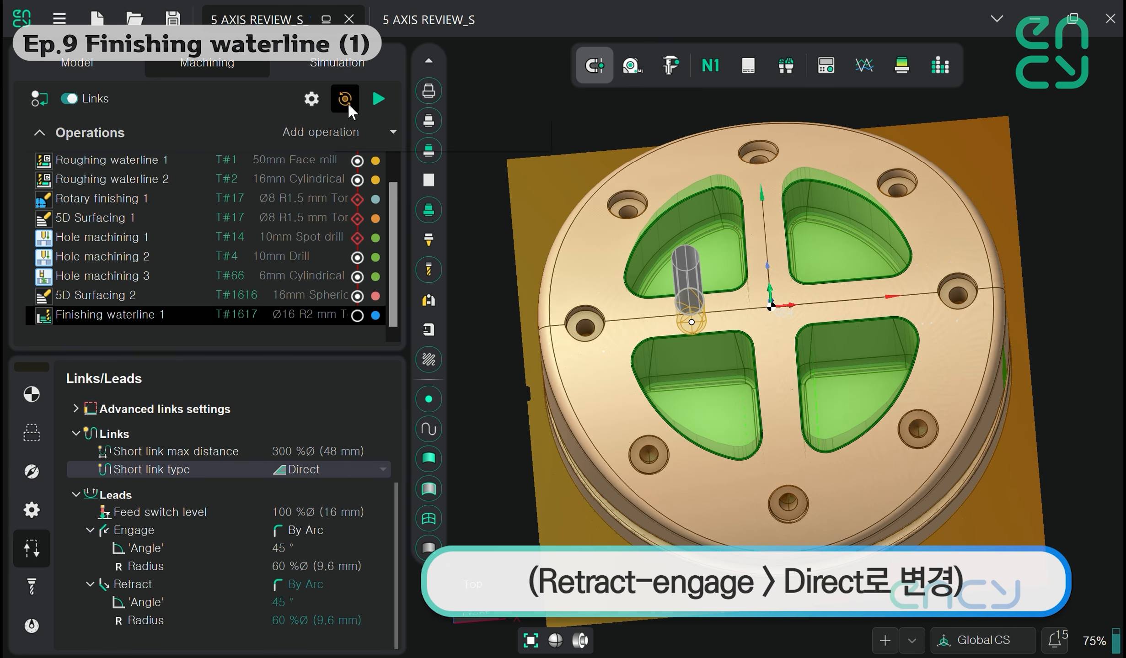
pyautogui.click(371, 99)
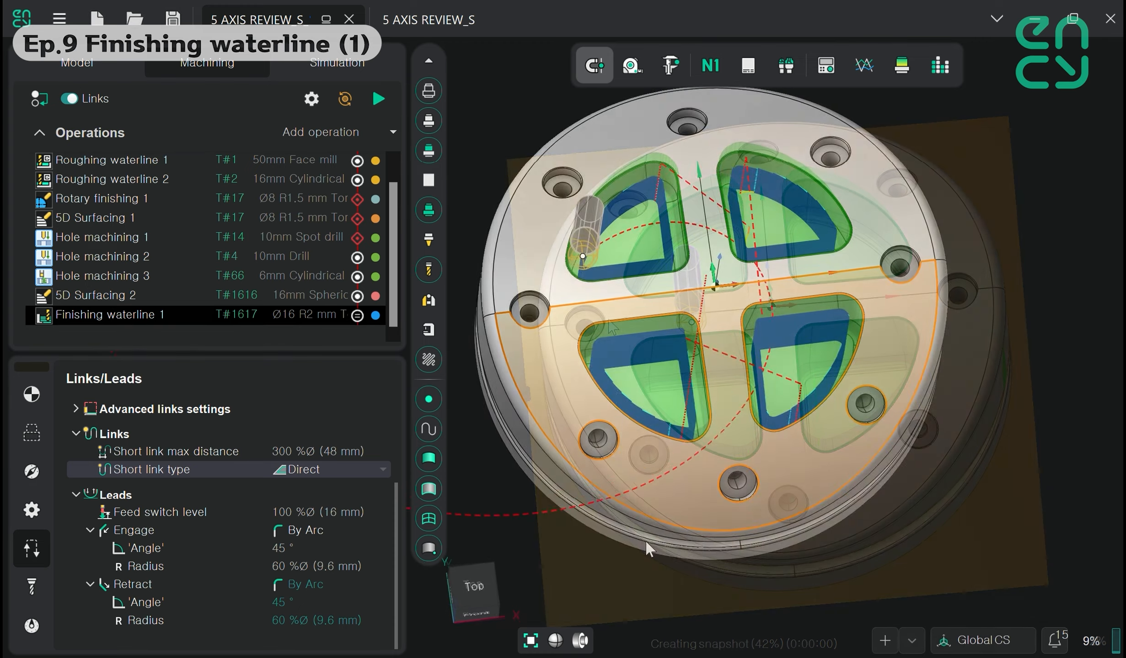
# Inspect in a wireframe front view how deep the waterline passes reach and how they run along the tapered pocket walls
pyautogui.moveTo(645, 541); pyautogui.dragTo(613, 393, button='middle')
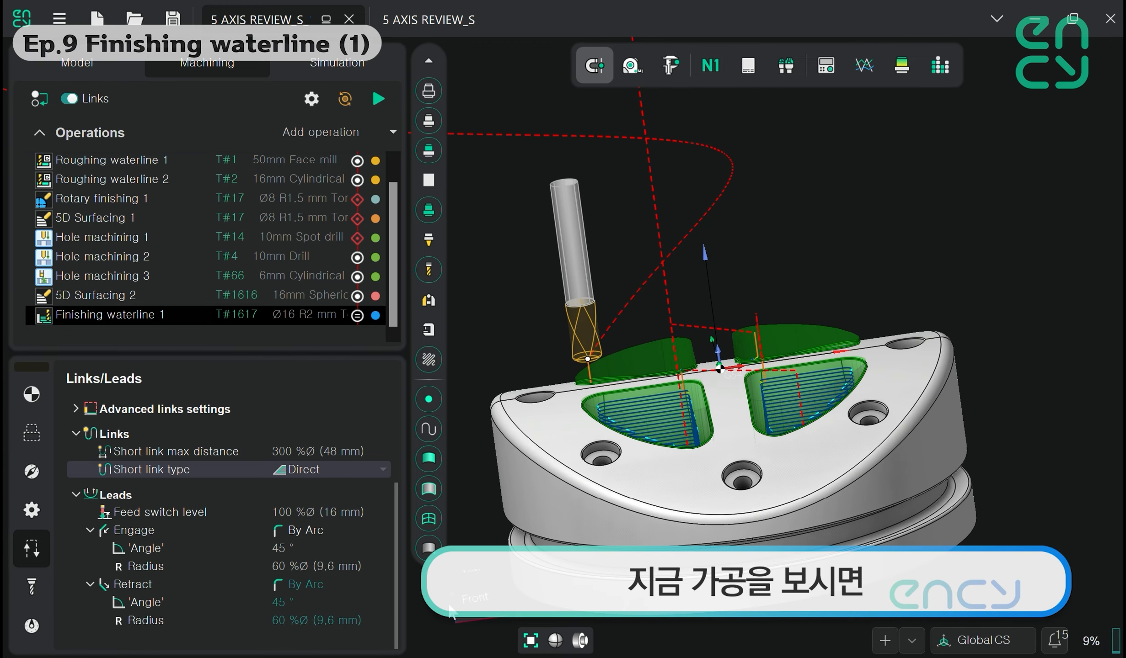
pyautogui.click(473, 599)
pyautogui.click(555, 640)
pyautogui.scroll(5, 822, 326)
pyautogui.scroll(3, 729, 467)
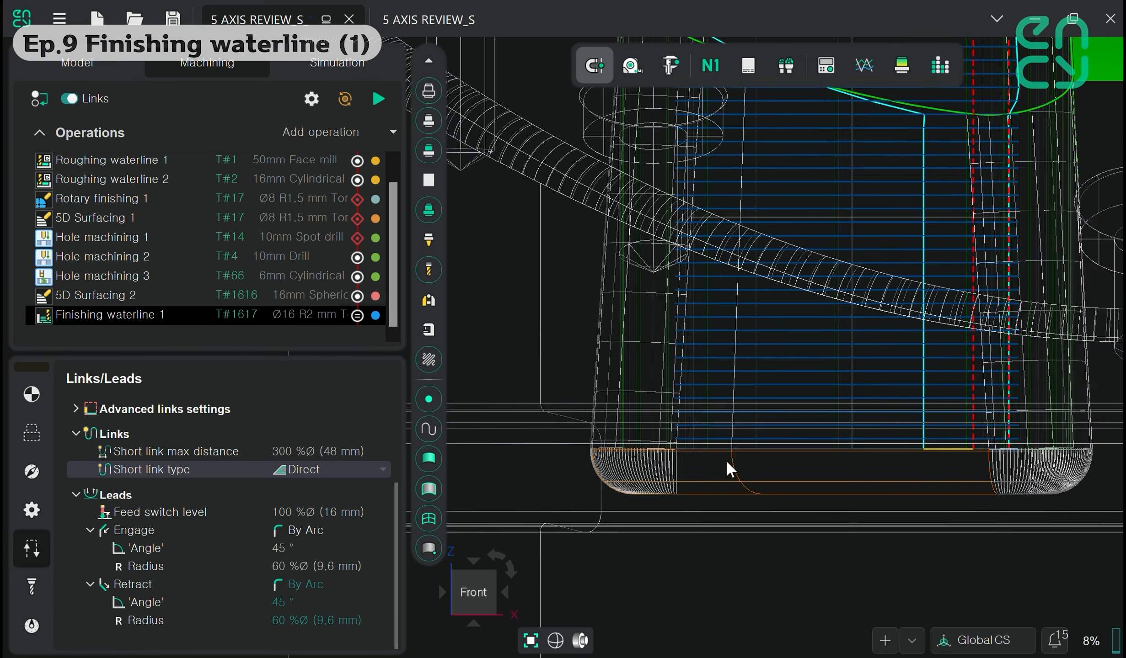
pyautogui.scroll(5, 668, 457)
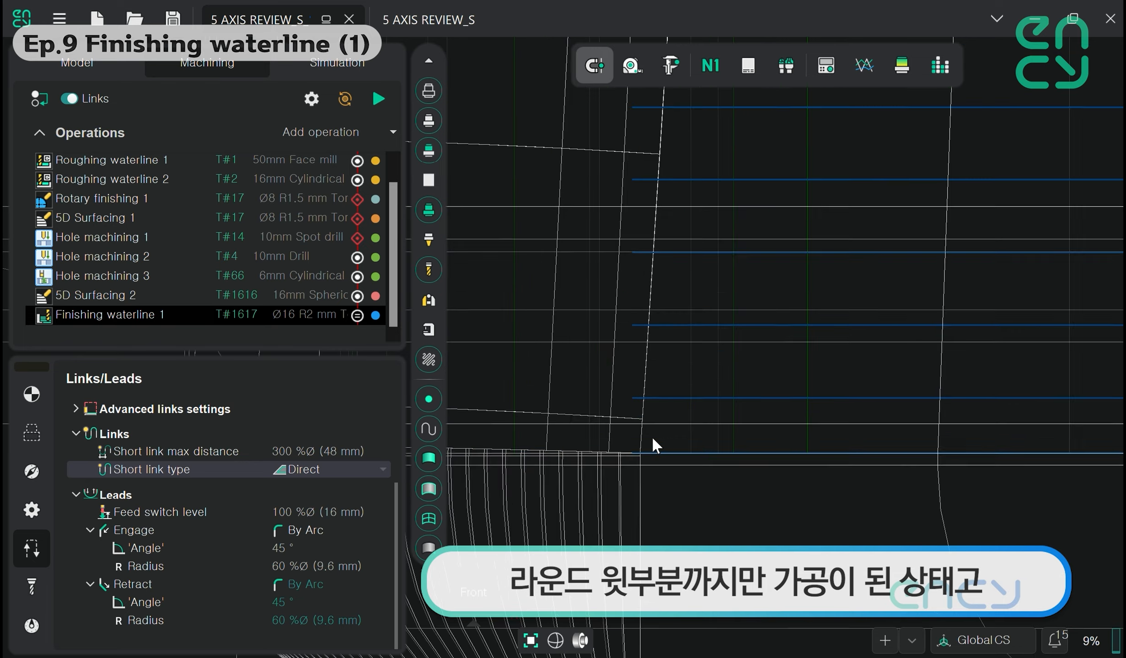
pyautogui.scroll(-10, 632, 434)
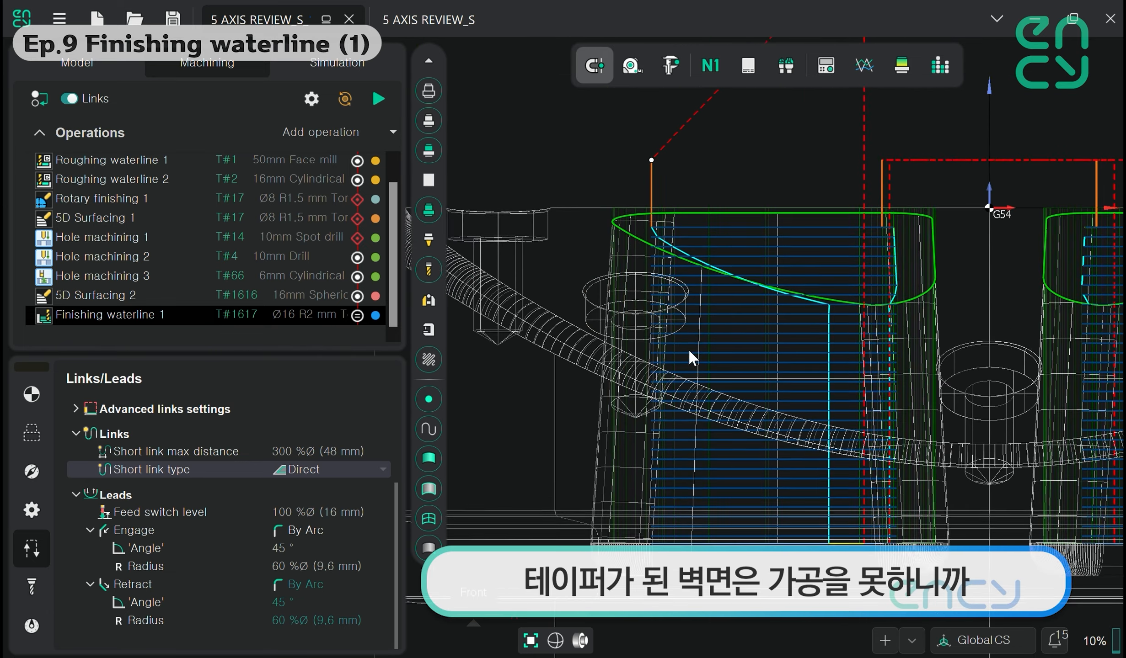
pyautogui.scroll(3, 667, 284)
pyautogui.scroll(2, 605, 189)
pyautogui.scroll(-5, 626, 202)
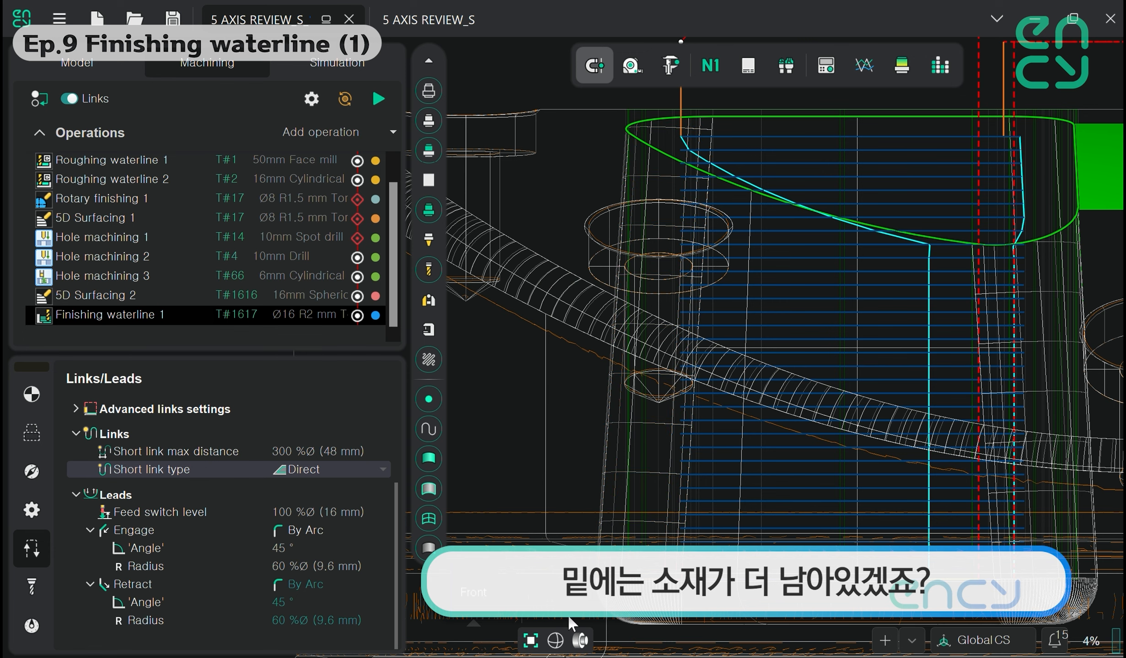
pyautogui.click(554, 641)
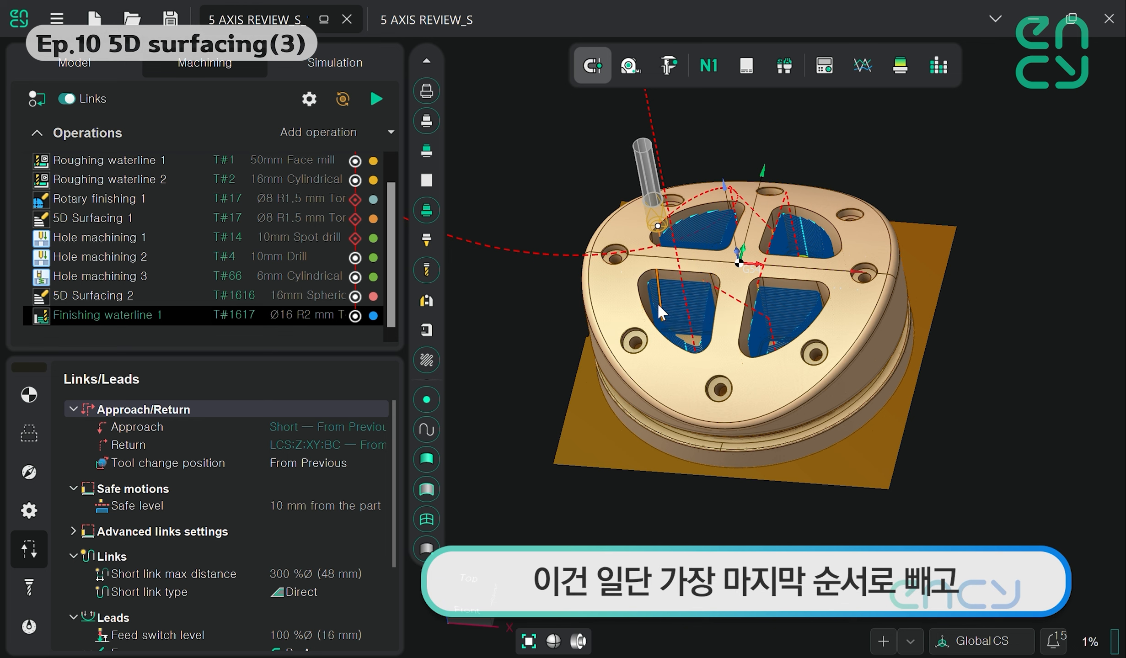
# Copy the 5D Surfacing 1 operation and paste it after Finishing waterline 1
pyautogui.moveTo(657, 302); pyautogui.dragTo(593, 368, button='right')
pyautogui.moveTo(683, 403); pyautogui.dragTo(572, 425, button='right')
pyautogui.click(131, 216)
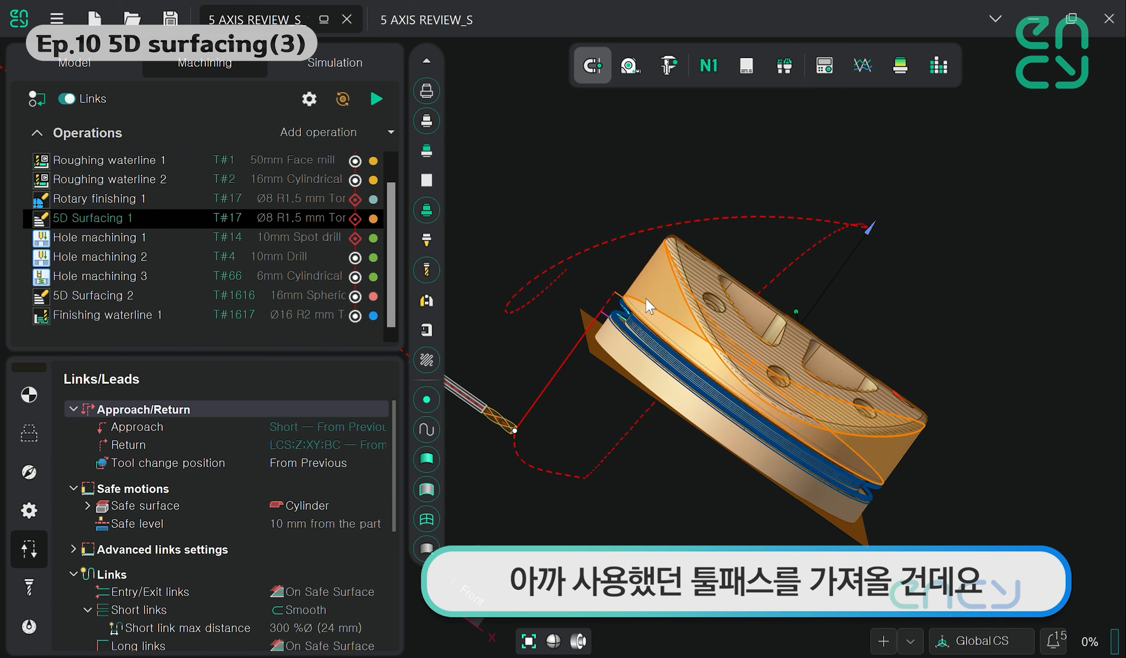
pyautogui.moveTo(649, 312)
pyautogui.mouseDown(button='right')
pyautogui.moveTo(677, 310)
pyautogui.moveTo(666, 315)
pyautogui.mouseUp(button='right')
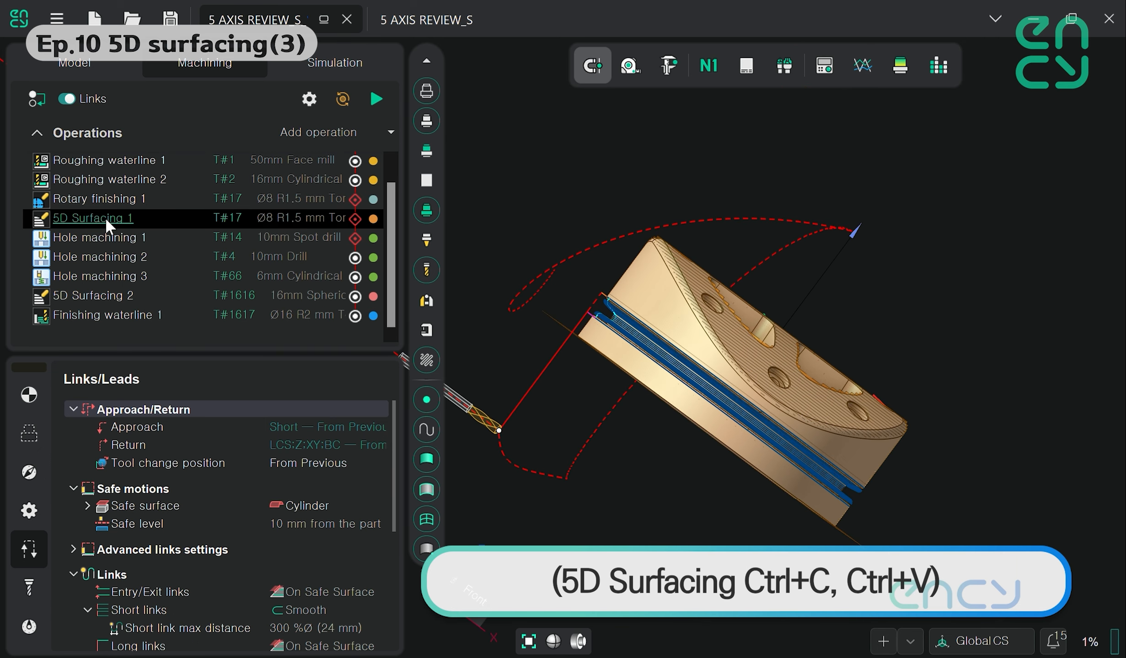
pyautogui.click(125, 198)
pyautogui.click(91, 218)
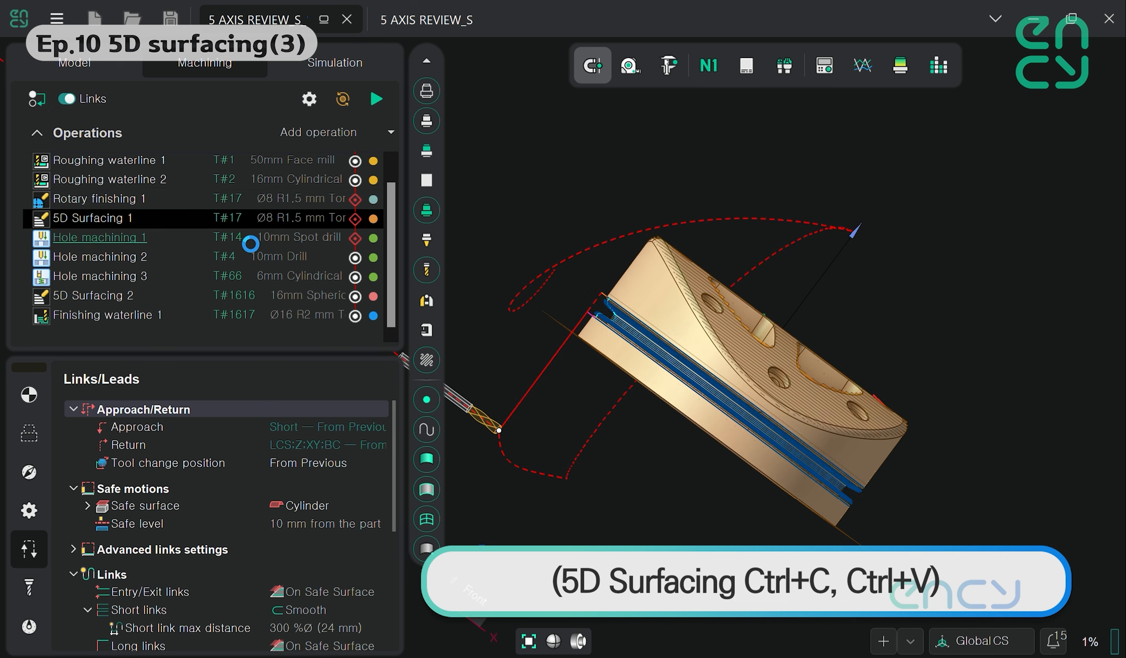
pyautogui.click(120, 319)
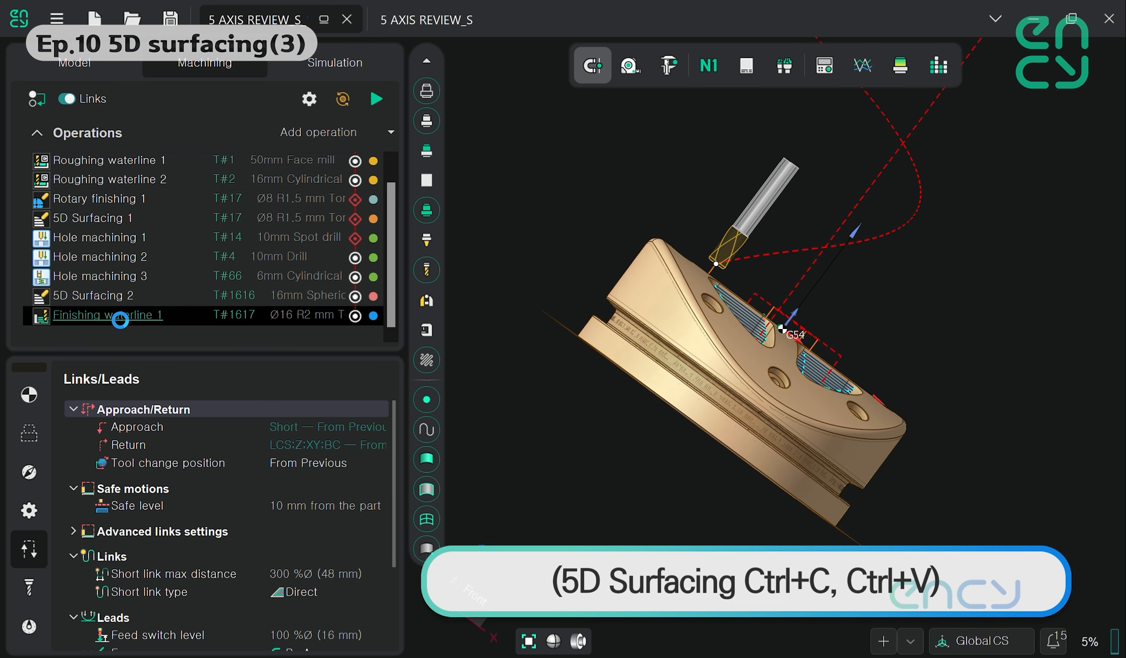
pyautogui.hotkey('ctrl', 'v')
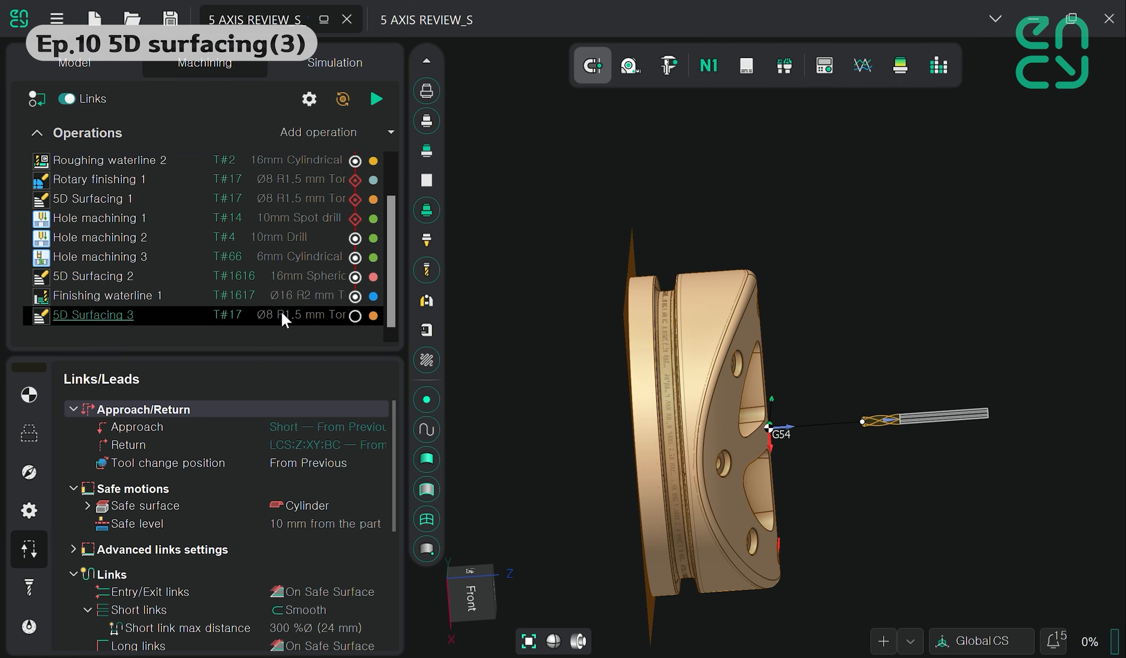
# Assign the 5mm Spherical mill to 5D Surfacing 3
pyautogui.click(282, 313)
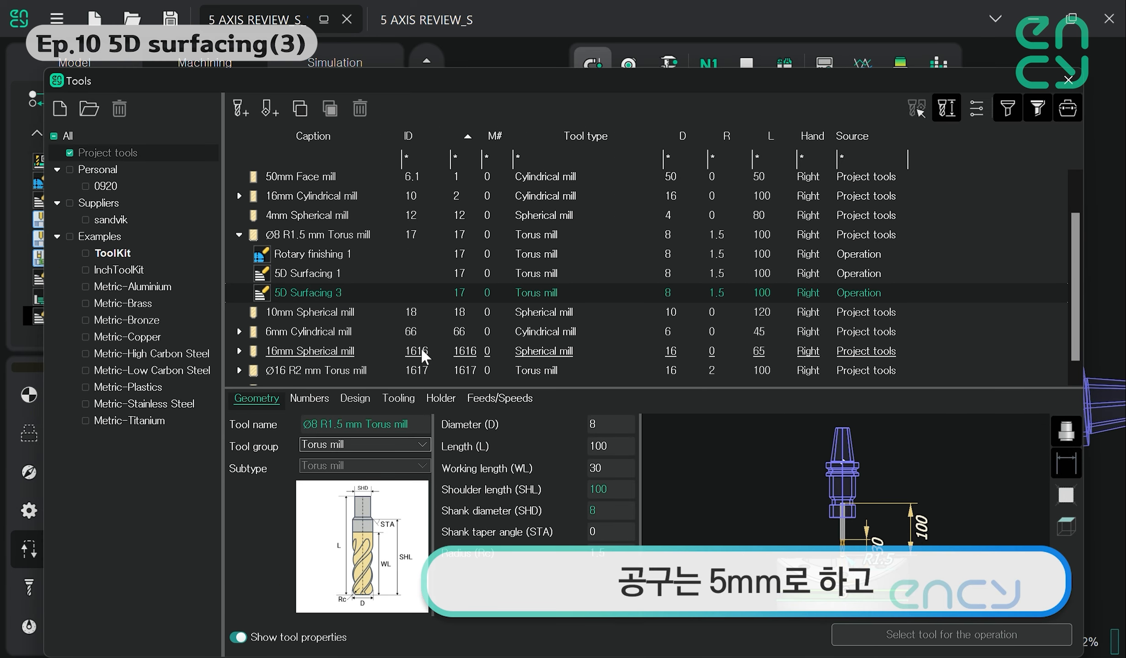
pyautogui.click(341, 382)
pyautogui.click(994, 635)
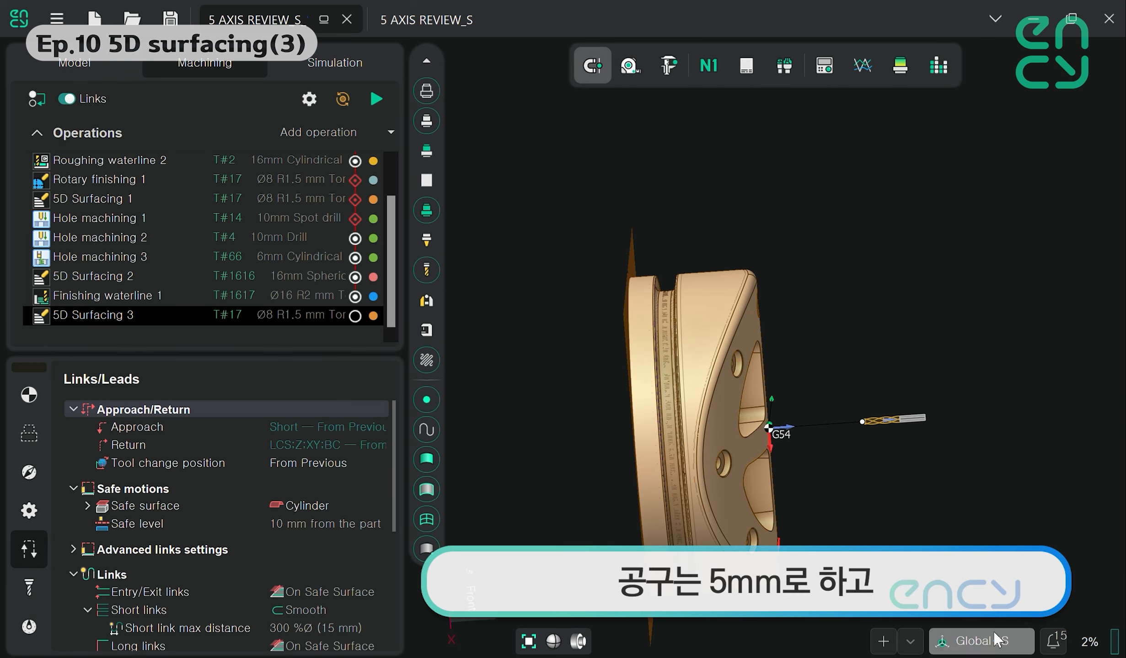
# Set the check part stock of 5D Surfacing 3 to 0 mm, reset the operation, and generate its toolpath
pyautogui.click(29, 510)
pyautogui.click(307, 445)
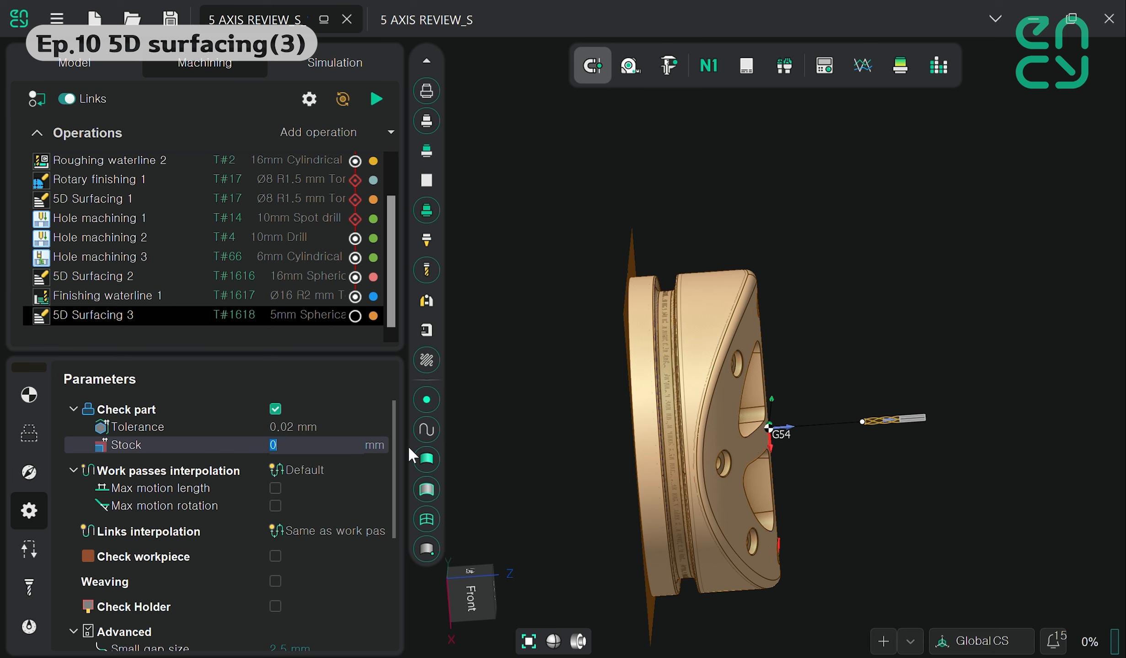
pyautogui.click(342, 98)
pyautogui.click(379, 102)
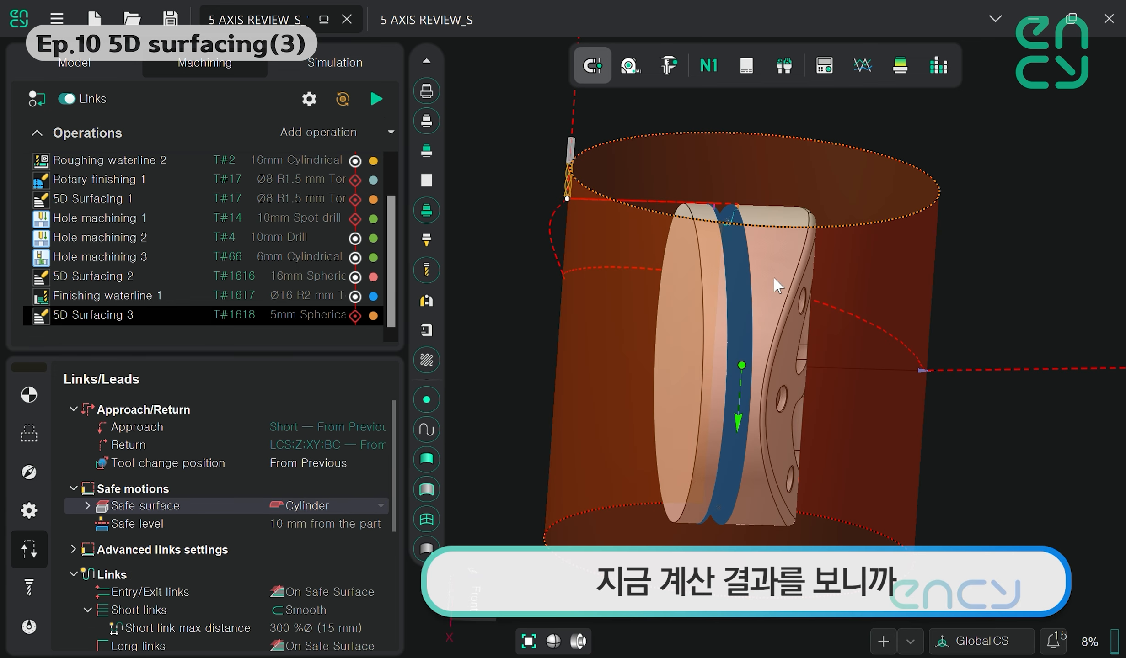
# Reorient the Cylinder safe surface to 90° by snapping its axis to the part's center point, and recalculate the 5D Surfacing 3 toolpath
pyautogui.moveTo(720, 280); pyautogui.dragTo(464, 380, button='middle')
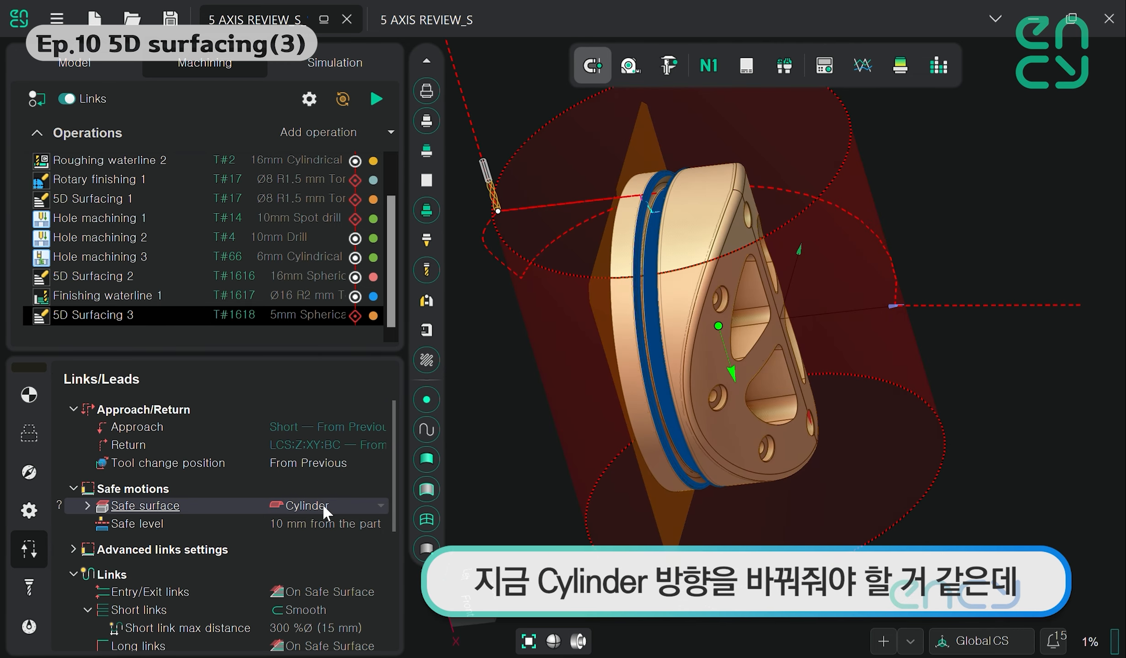
pyautogui.moveTo(721, 255); pyautogui.dragTo(702, 317, button='middle')
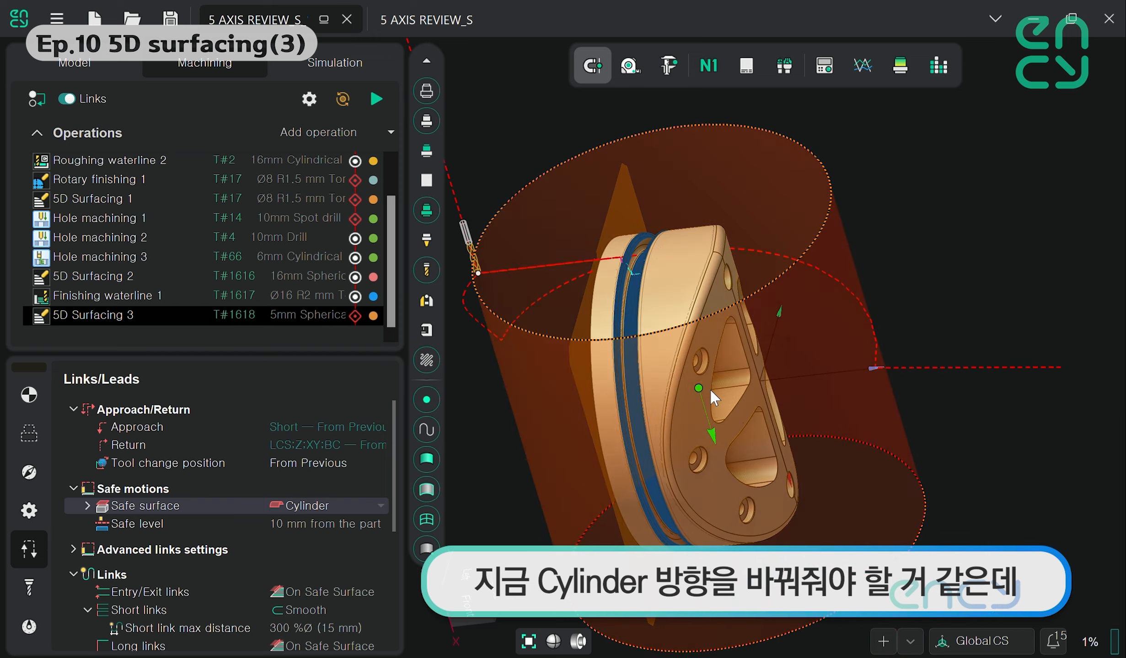
pyautogui.scroll(3, 719, 440)
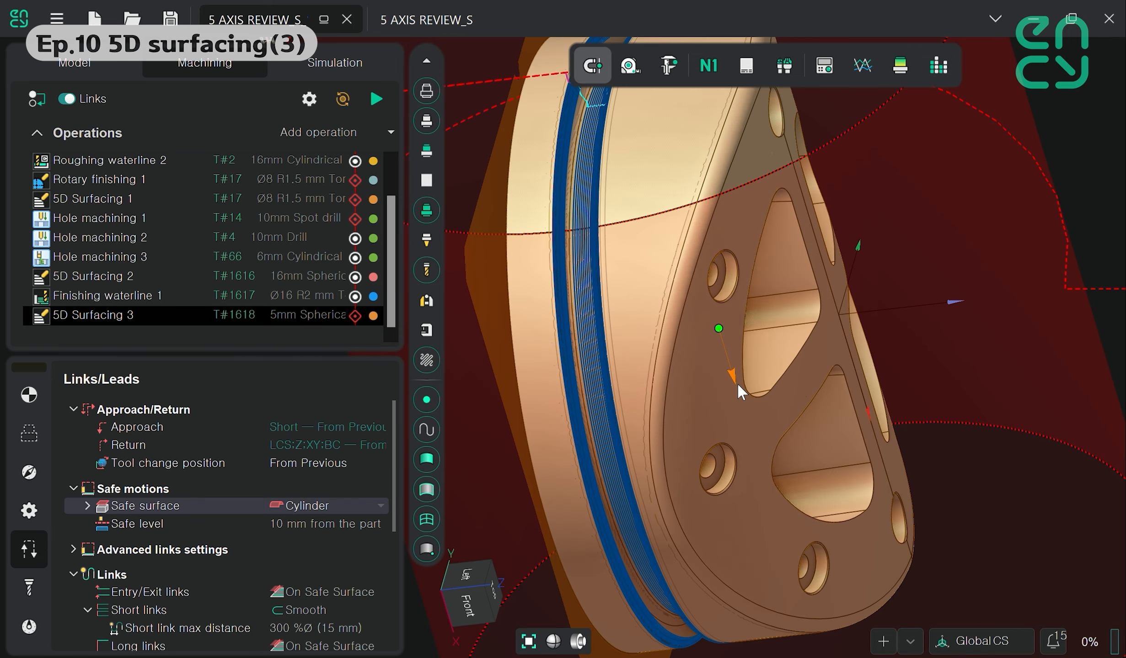
pyautogui.moveTo(736, 384); pyautogui.dragTo(811, 326)
pyautogui.moveTo(811, 325); pyautogui.dragTo(975, 240, button='right')
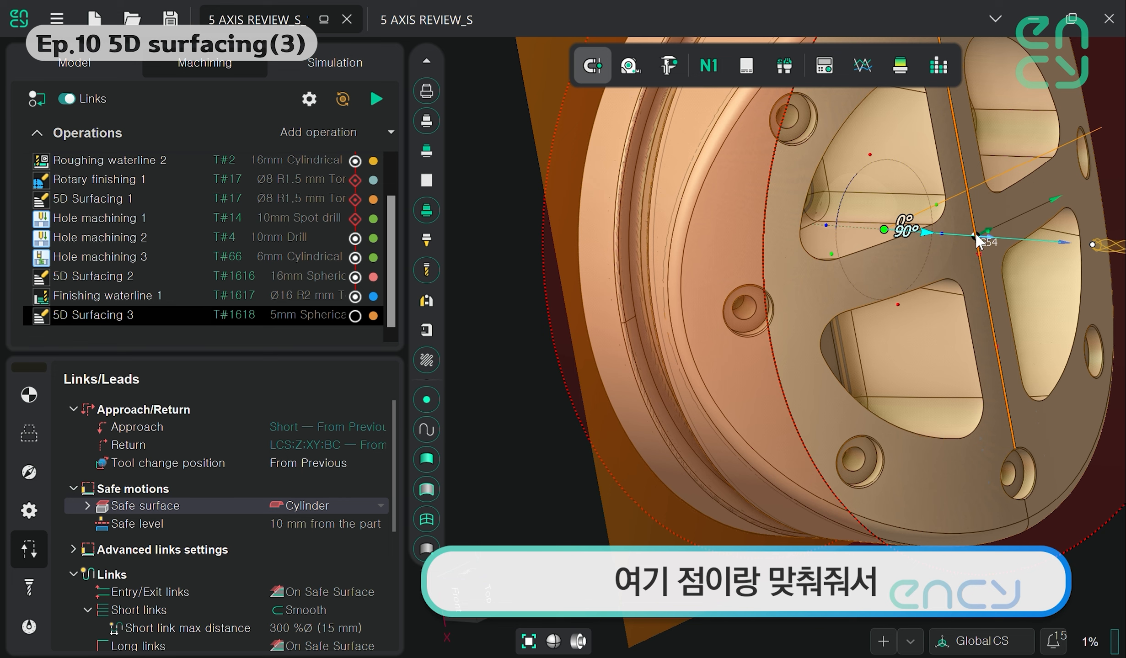
pyautogui.scroll(-3, 707, 359)
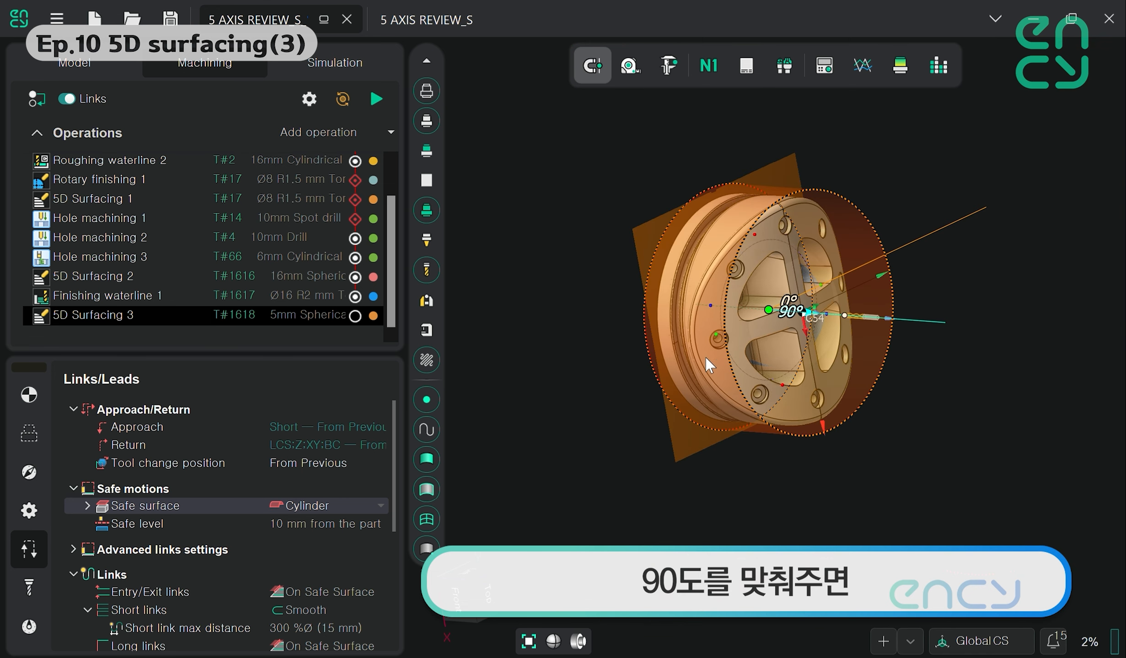
pyautogui.moveTo(705, 358); pyautogui.dragTo(759, 357, button='right')
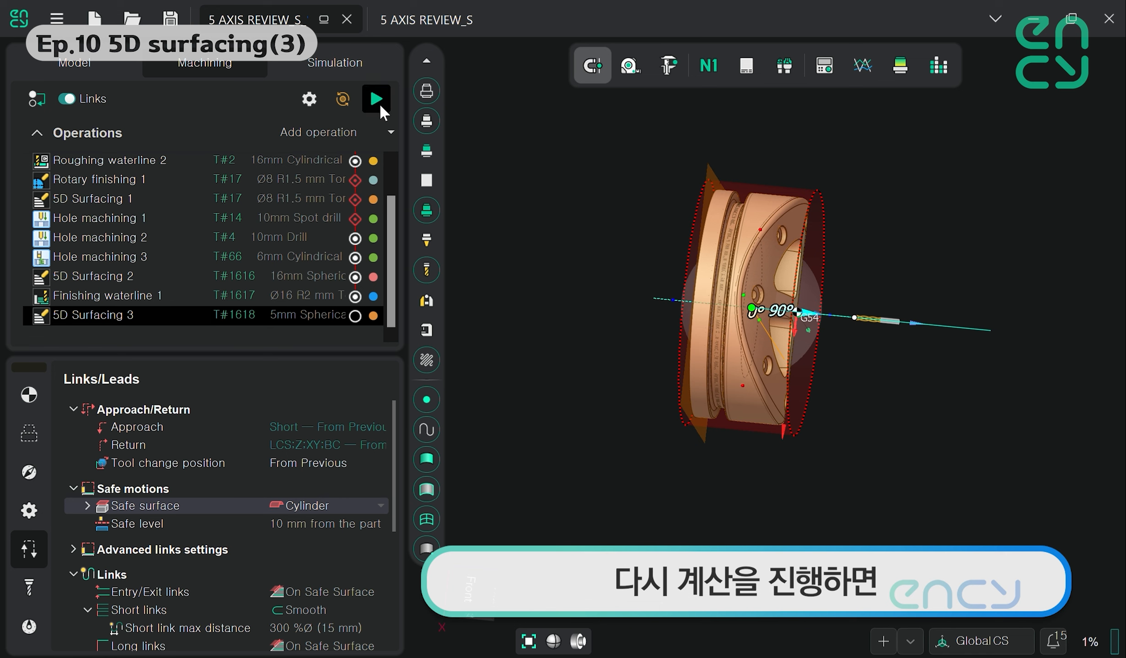
pyautogui.click(376, 99)
# Inspect the 5D Surfacing 3 passes and the machining result in the groove, checking both side walls for leftover material
pyautogui.scroll(10, 712, 258)
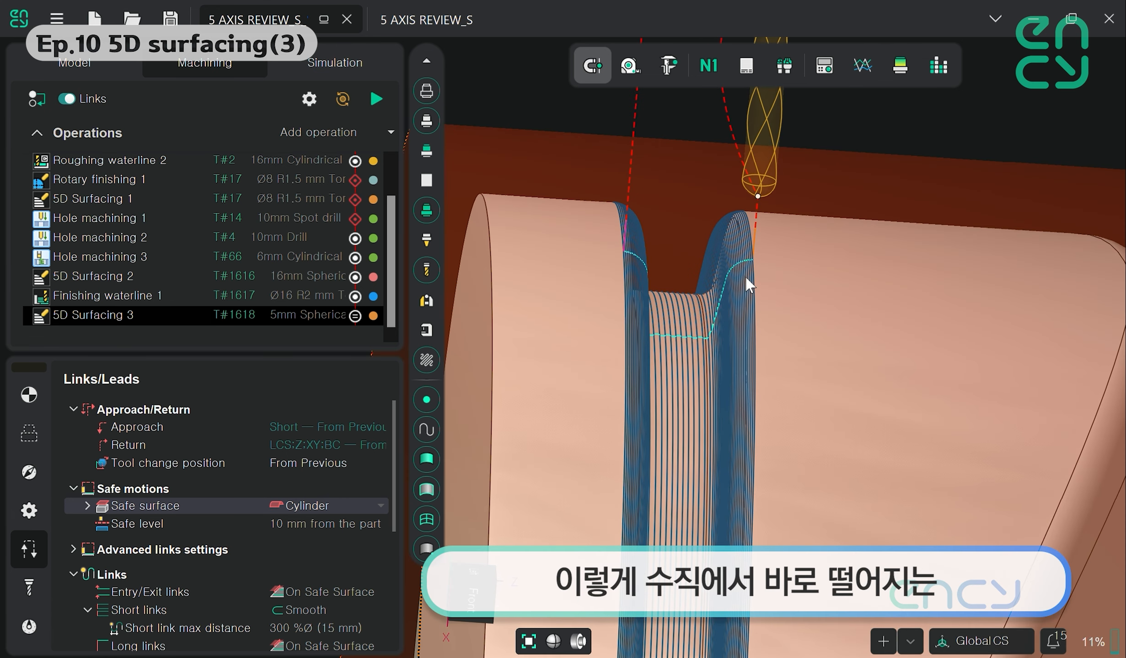
pyautogui.scroll(-10, 731, 282)
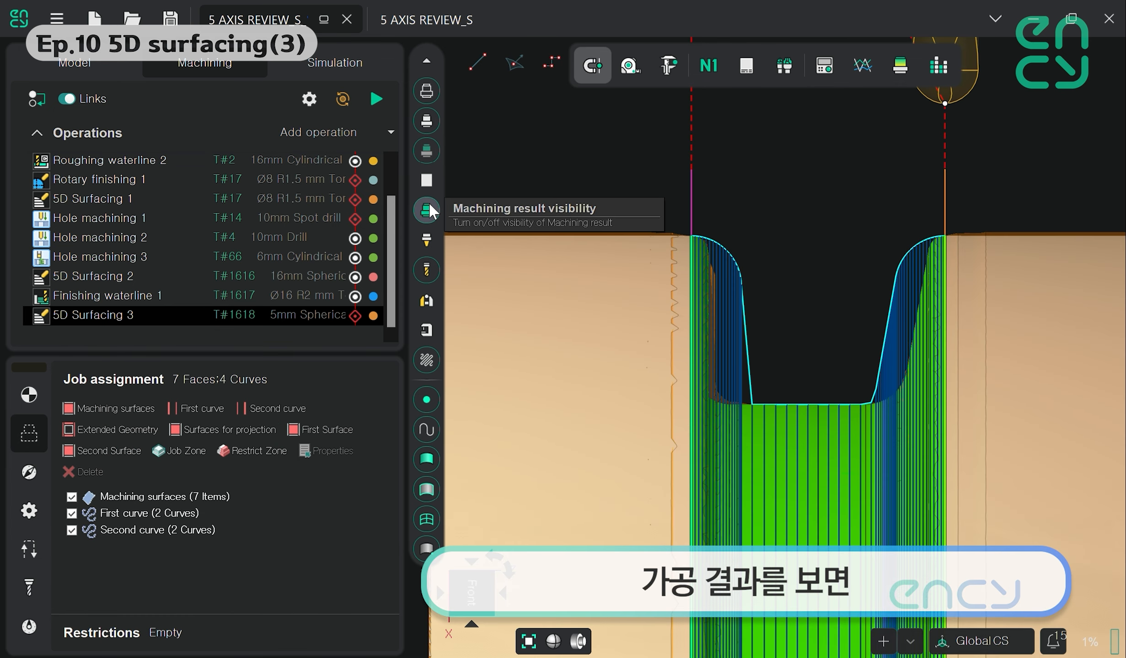
pyautogui.scroll(3, 784, 311)
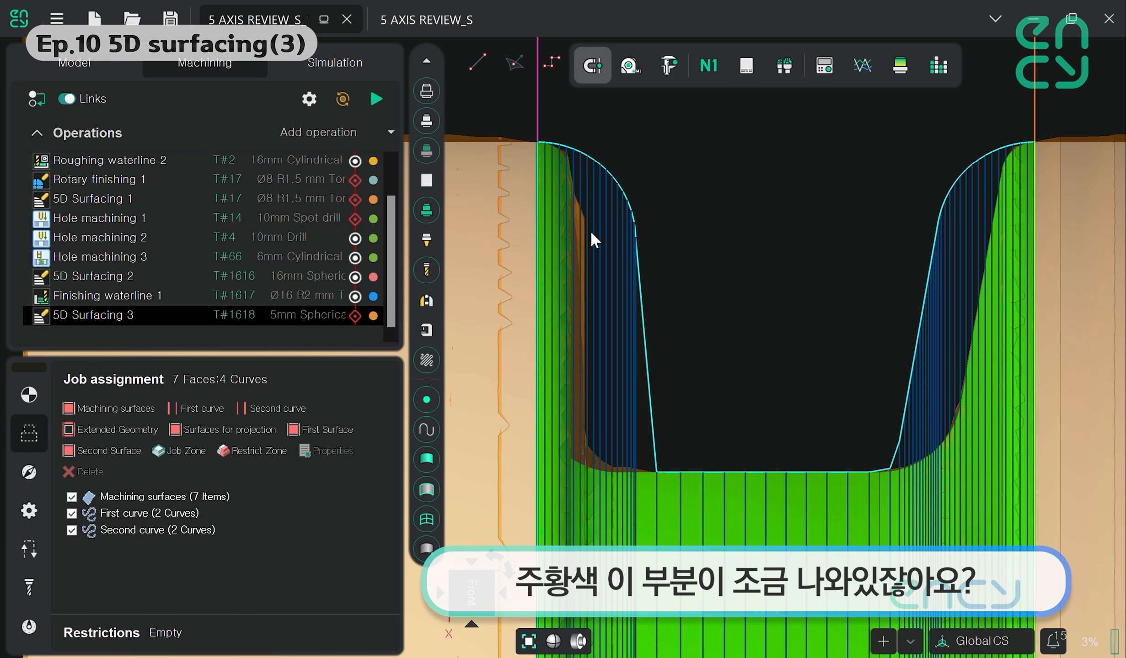
pyautogui.scroll(-3, 612, 272)
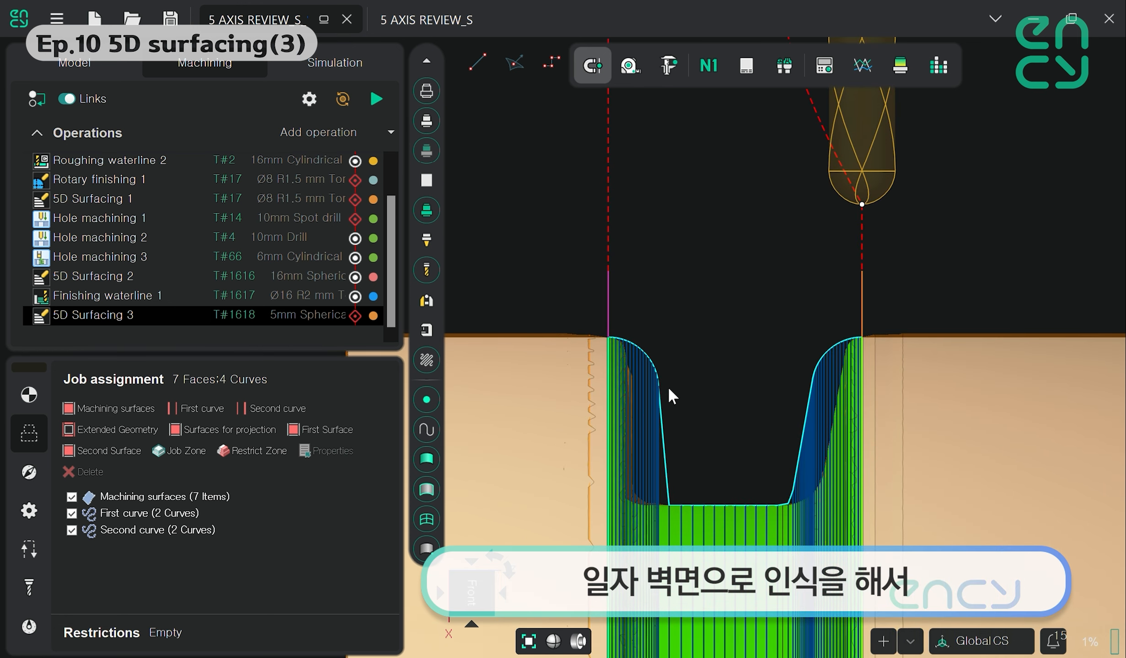
pyautogui.moveTo(682, 414); pyautogui.dragTo(645, 339, button='middle')
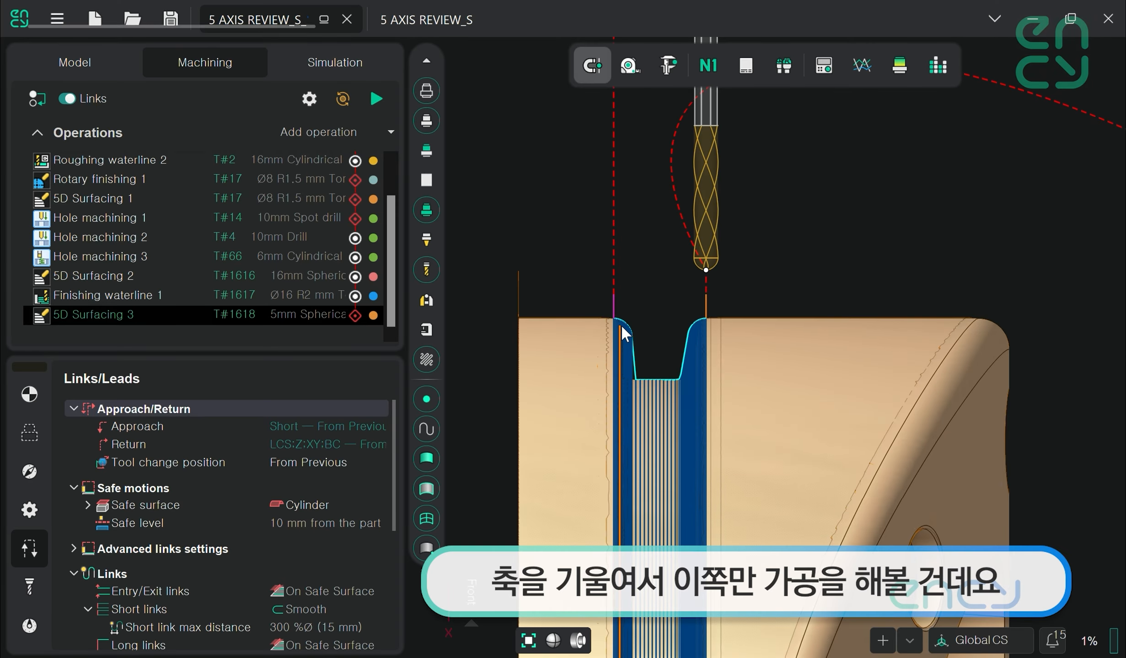
pyautogui.moveTo(627, 316); pyautogui.dragTo(641, 350, button='middle')
pyautogui.scroll(3, 641, 350)
pyautogui.scroll(2, 641, 350)
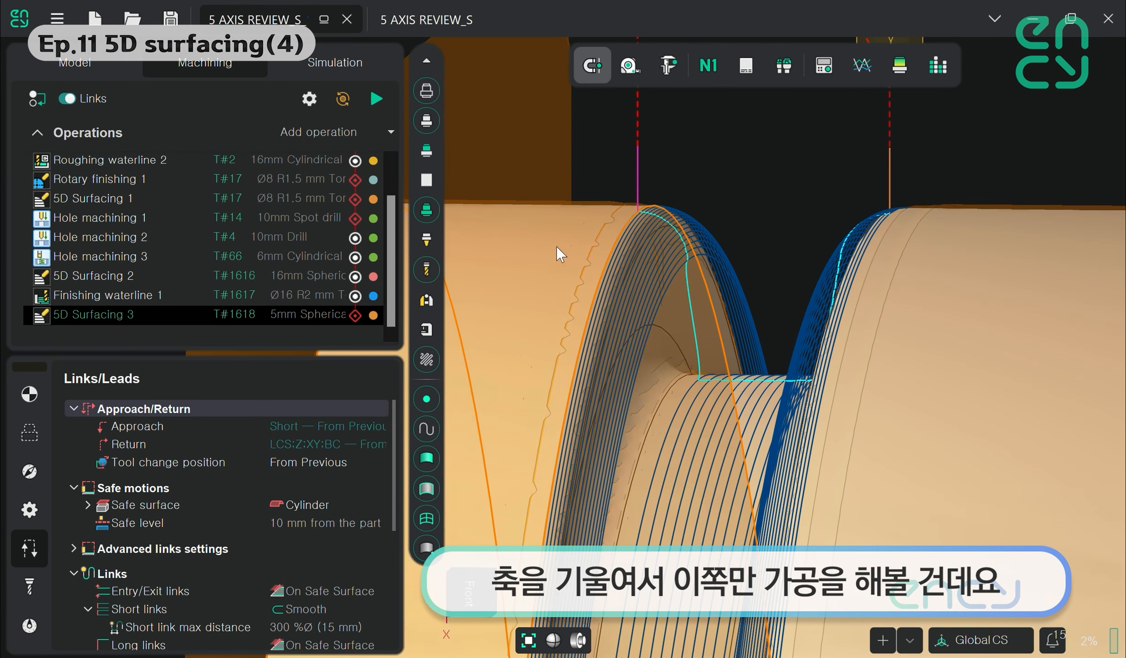
# Duplicate 5D Surfacing 3 at the end of the operation list and enable tool center point management for the copy
pyautogui.click(126, 297)
pyautogui.click(120, 315)
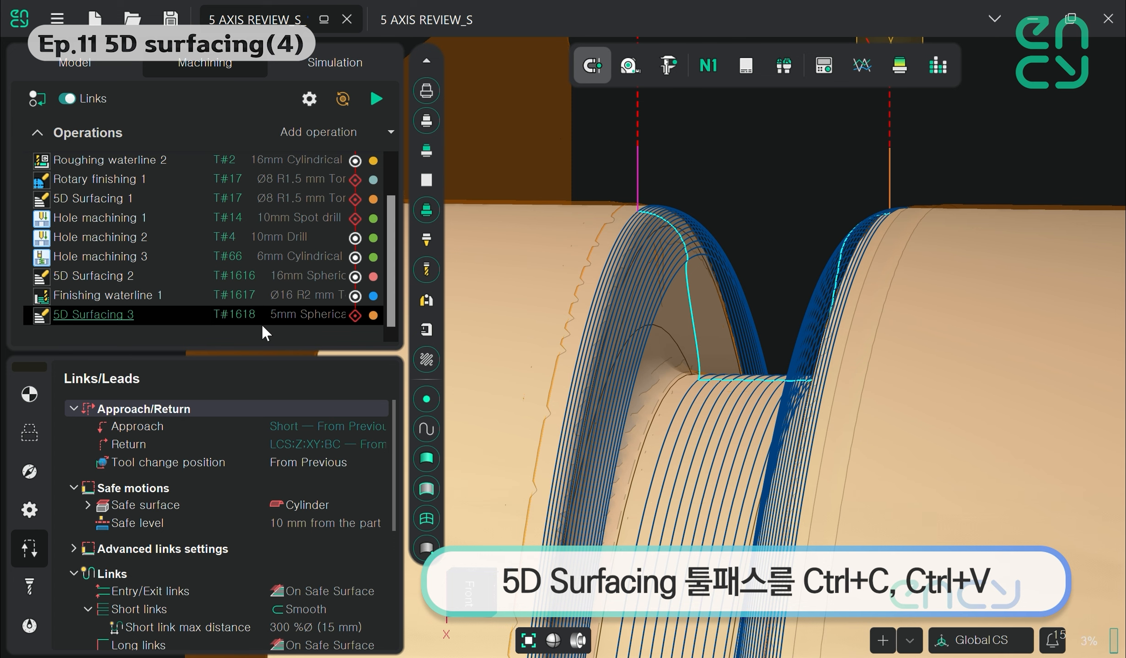
pyautogui.hotkey('ctrl', 'v')
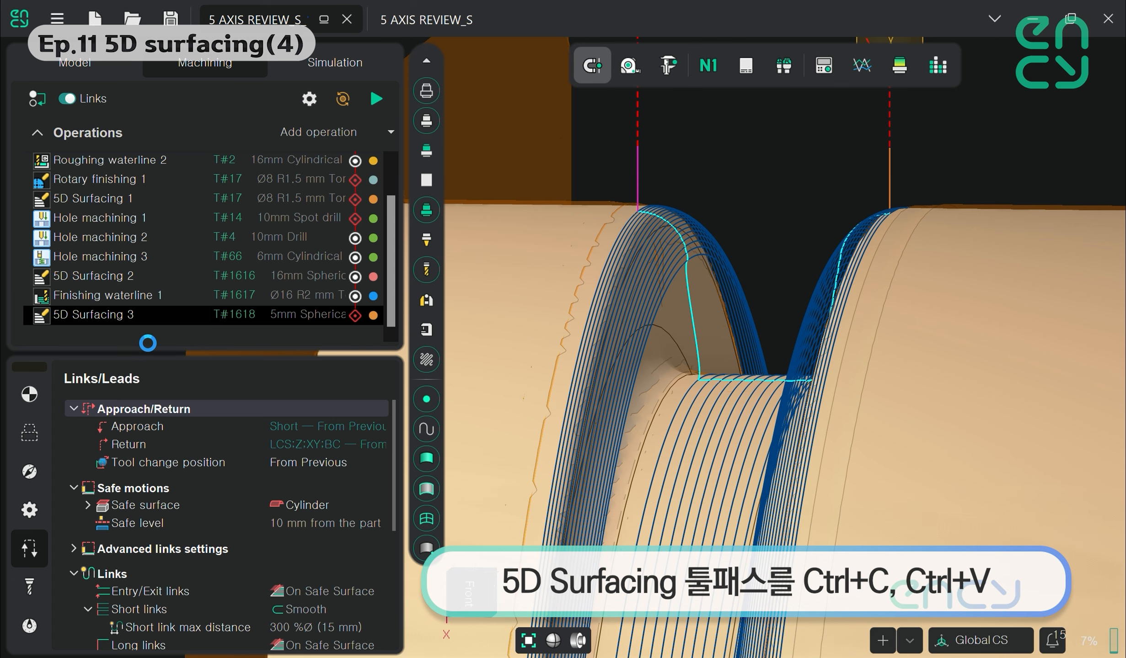
pyautogui.click(135, 335)
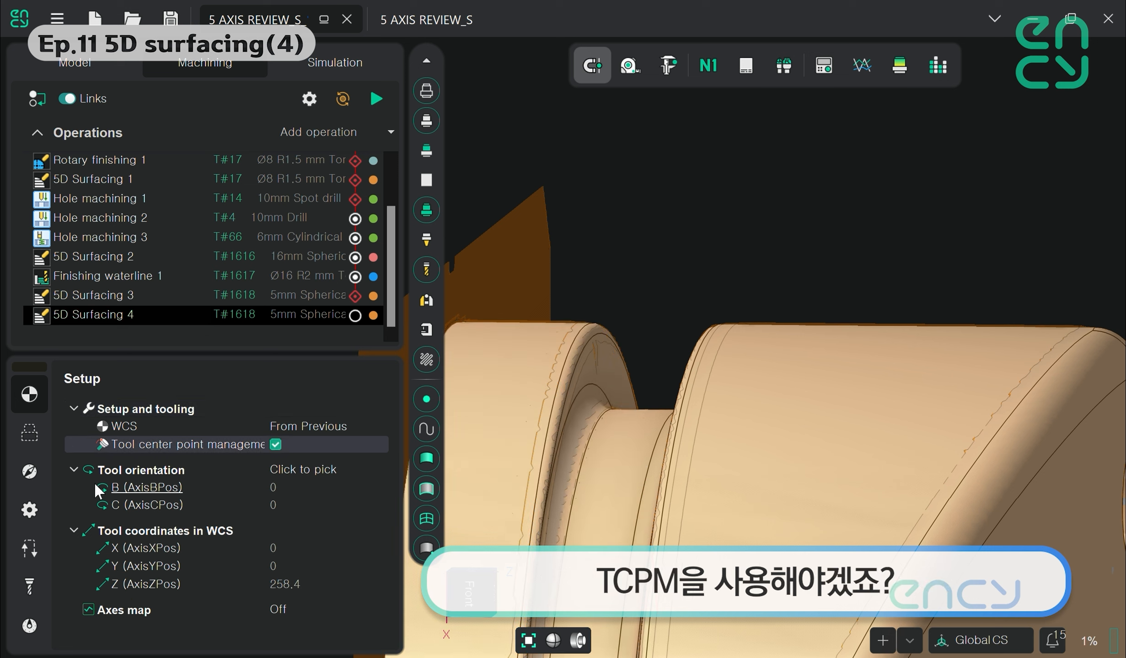
# Delete the machining surfaces, first curve and second curve from the job assignment of 5D Surfacing 4
pyautogui.click(24, 434)
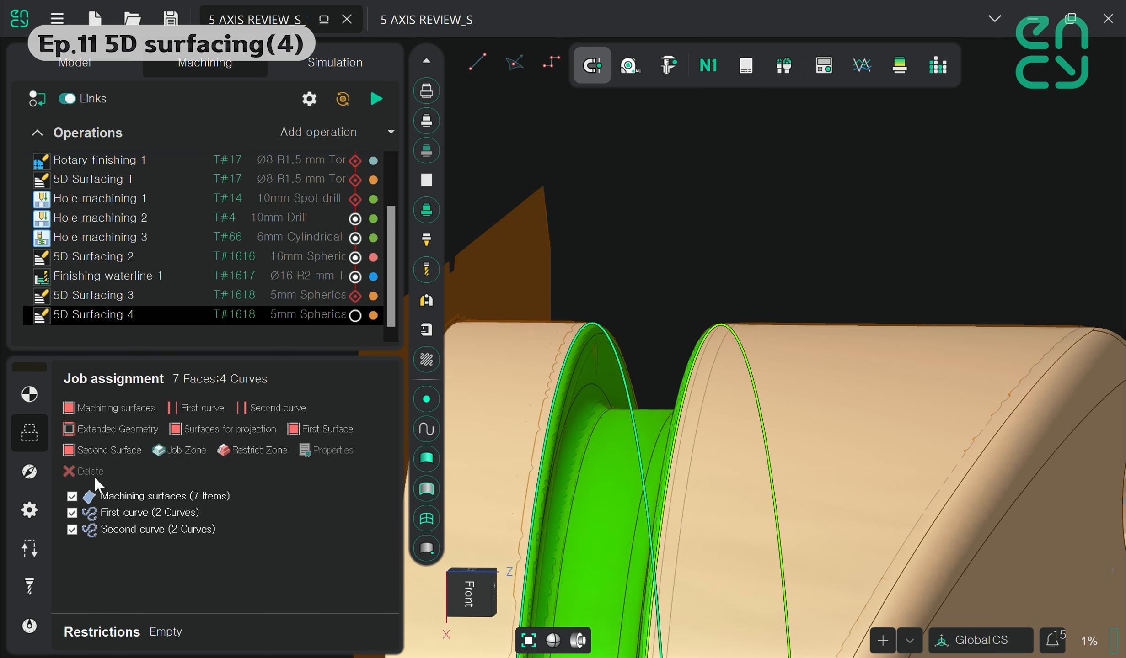
pyautogui.click(137, 496)
pyautogui.keyDown('shift'); pyautogui.click(157, 529); pyautogui.keyUp('shift')
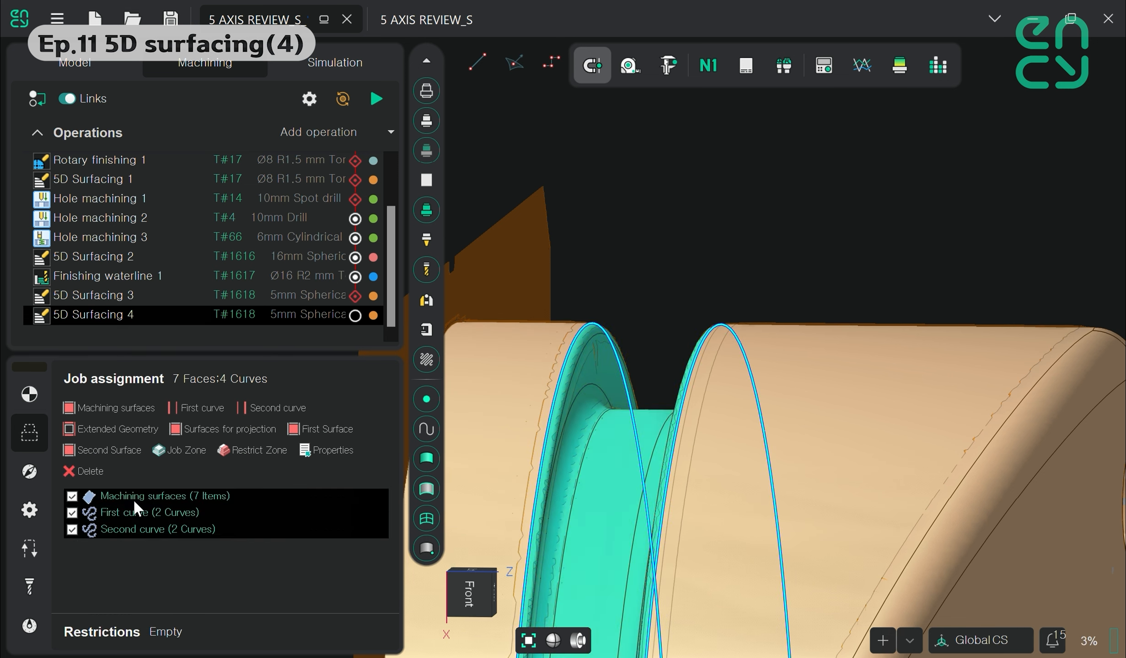
pyautogui.click(93, 473)
# Assign the three faces of the undercut groove wall, including its upper and lower fillets, as machining surfaces of 5D Surfacing 4
pyautogui.moveTo(544, 437); pyautogui.dragTo(598, 447, button='middle')
pyautogui.scroll(3, 608, 421)
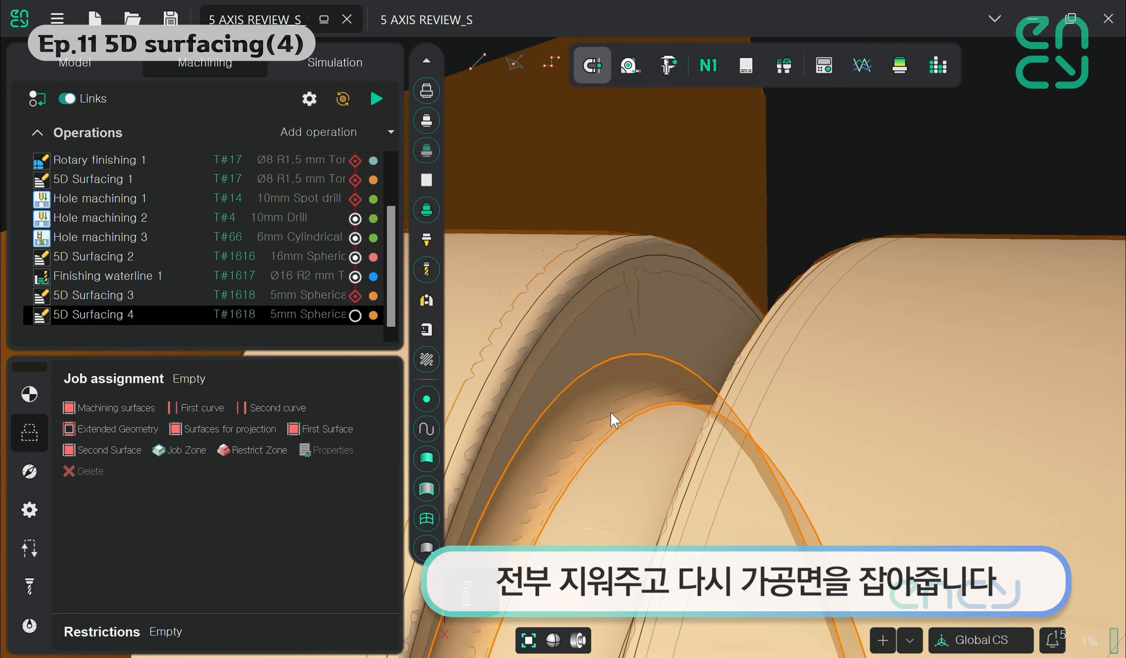
pyautogui.click(607, 265)
pyautogui.click(627, 335)
pyautogui.click(611, 381)
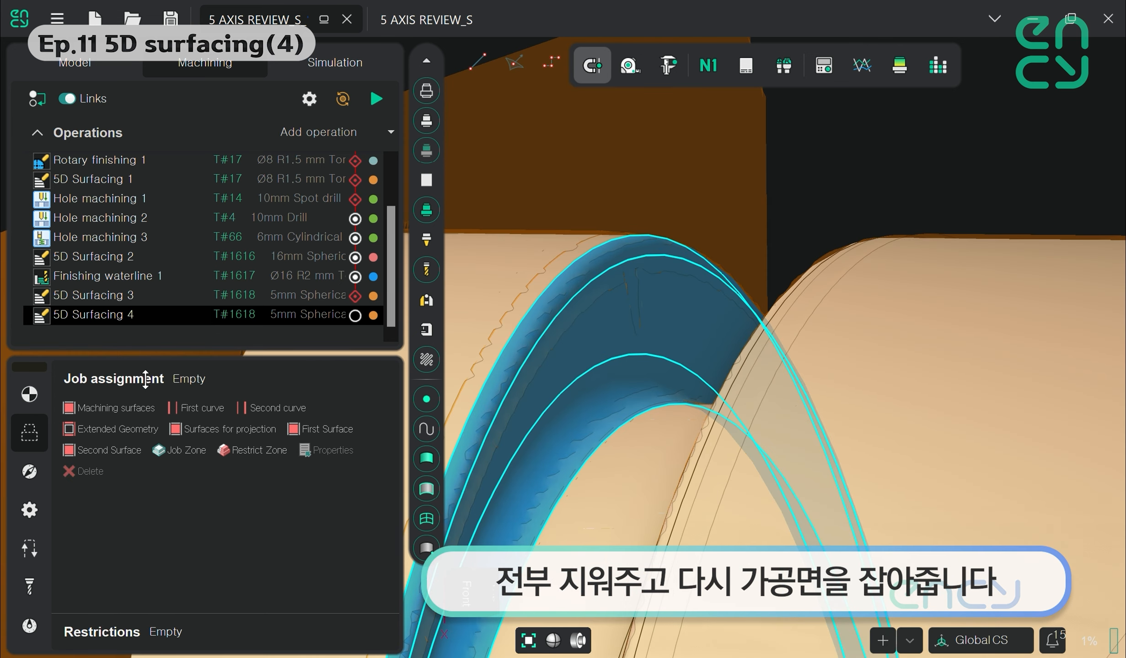
pyautogui.click(106, 409)
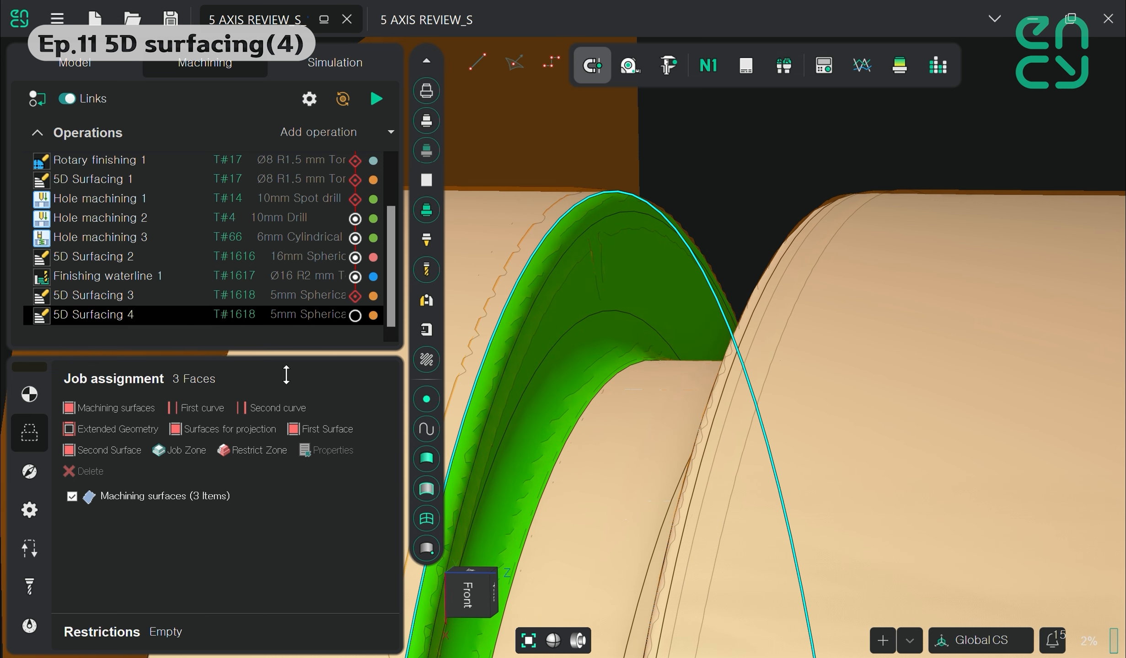
# Assign the wall's outer rim edge as First curve and its edge at the groove floor as Second curve
pyautogui.click(199, 404)
pyautogui.click(611, 397)
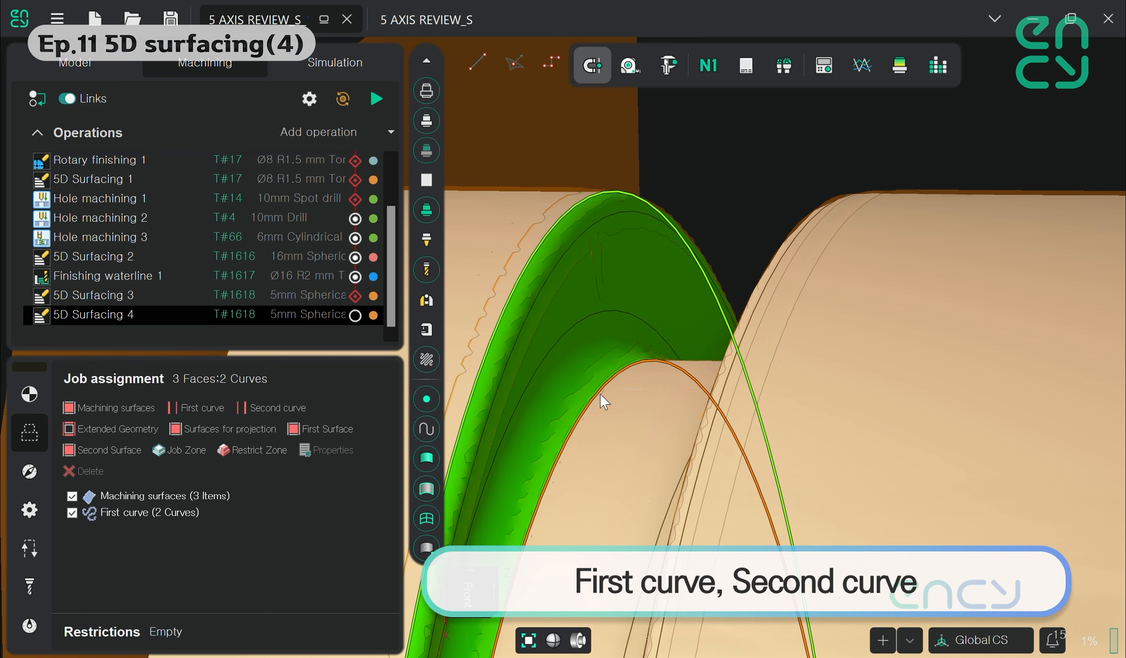
pyautogui.click(277, 405)
pyautogui.scroll(-4, 713, 343)
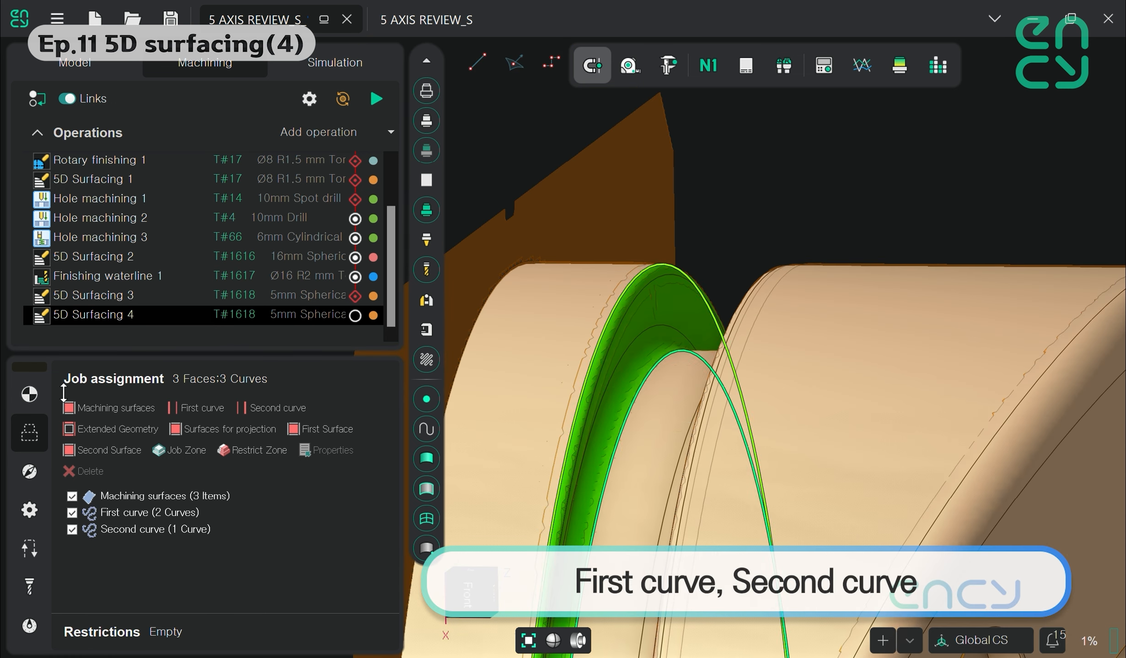
# Set the tool orientation side angle of 5D Surfacing 4 to 25° and generate its toolpath
pyautogui.click(29, 471)
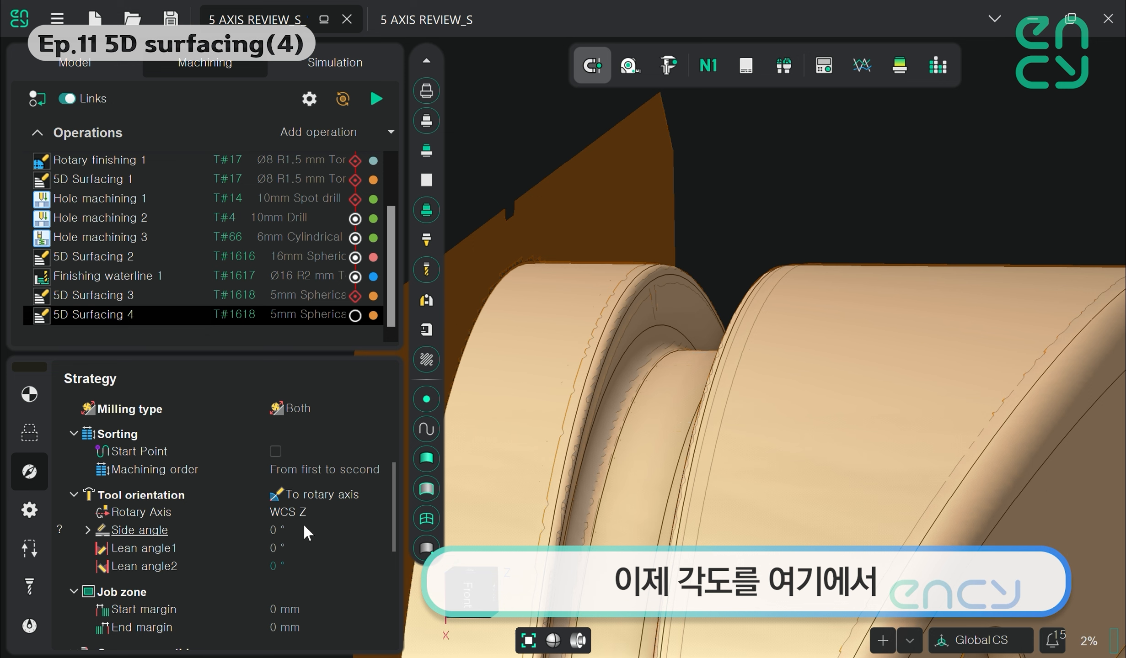
pyautogui.click(316, 528)
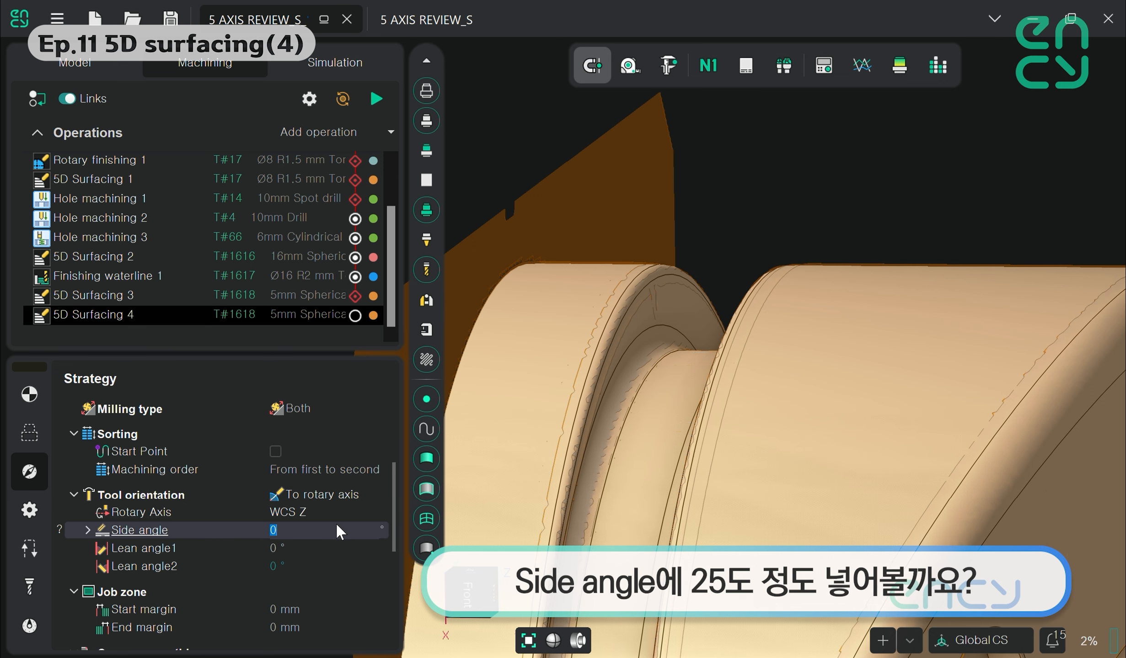
pyautogui.write('25')
pyautogui.press('Return')
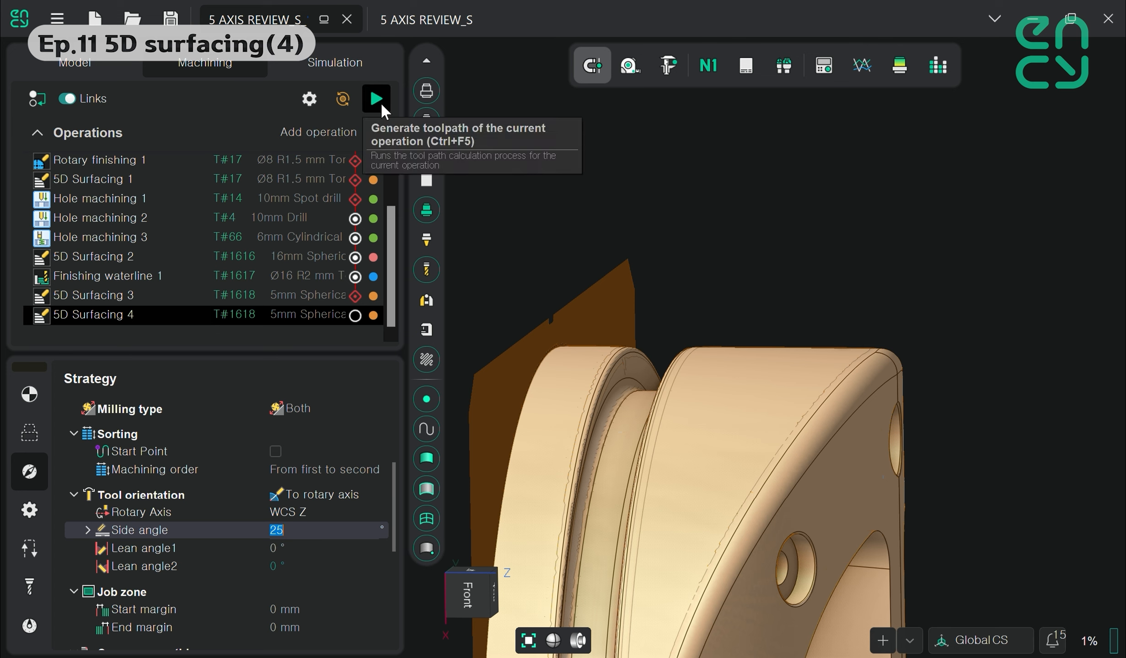
pyautogui.click(376, 98)
pyautogui.scroll(7, 618, 362)
pyautogui.moveTo(620, 363); pyautogui.dragTo(718, 386, button='middle')
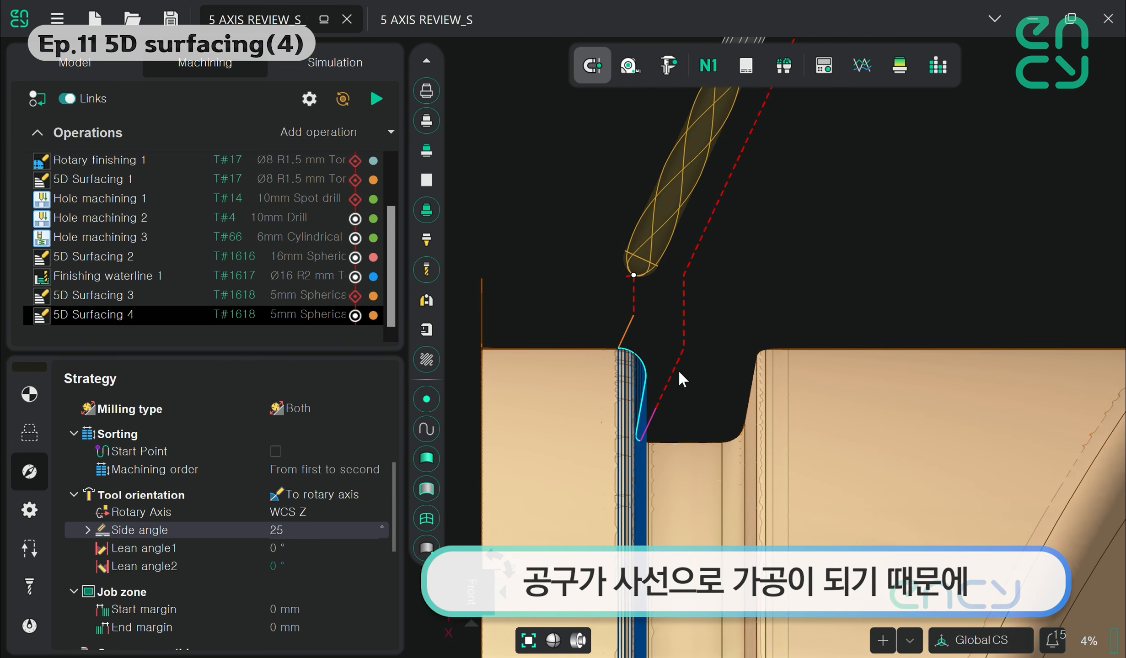
# Examine the tilted toolpath on the undercut groove wall and move the tool along it to check clearance to the opposite wall
pyautogui.scroll(6, 650, 394)
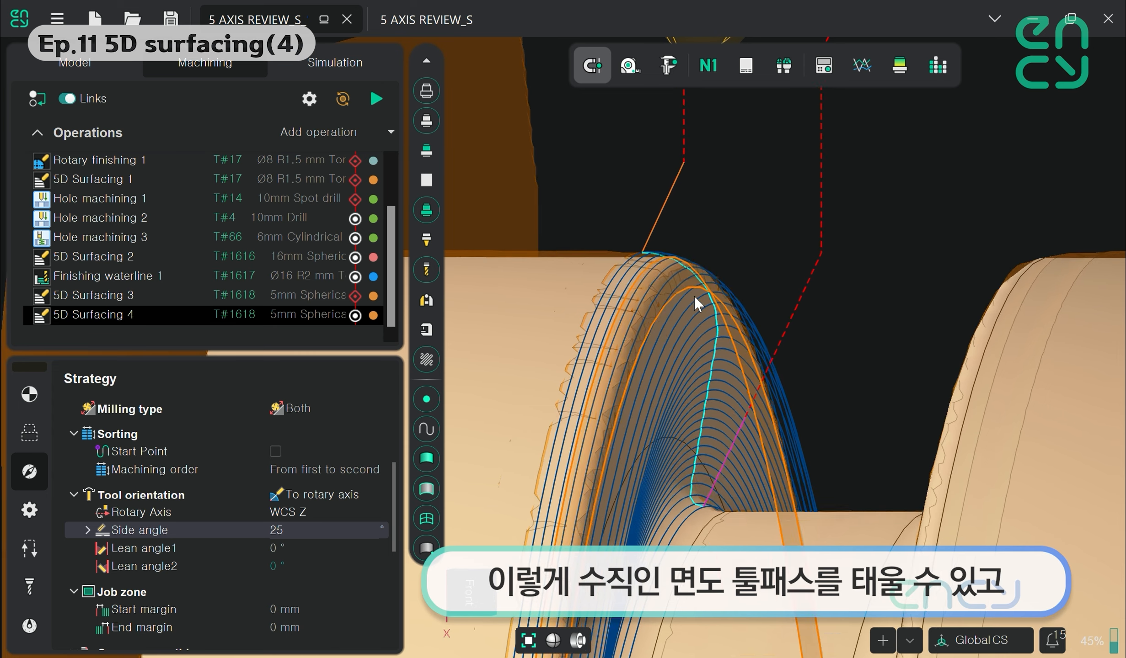
pyautogui.moveTo(705, 315)
pyautogui.mouseDown(button='middle')
pyautogui.moveTo(669, 268)
pyautogui.moveTo(714, 335)
pyautogui.mouseUp(button='middle')
pyautogui.scroll(-8, 726, 345)
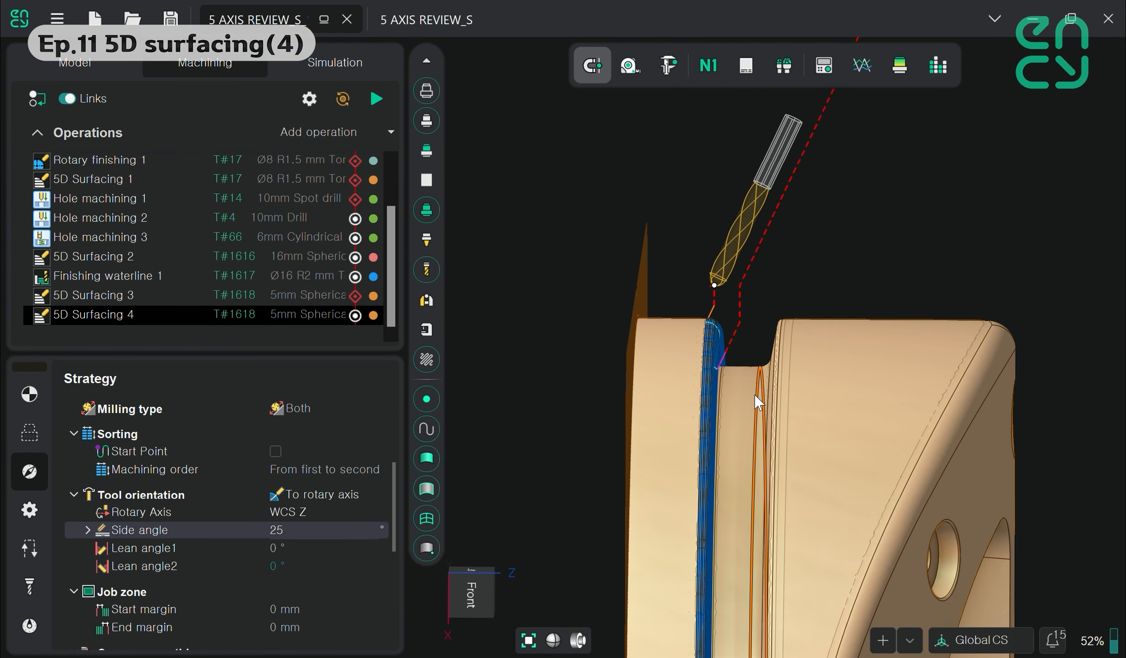
pyautogui.moveTo(755, 395); pyautogui.dragTo(764, 387, button='middle')
pyautogui.scroll(4, 759, 380)
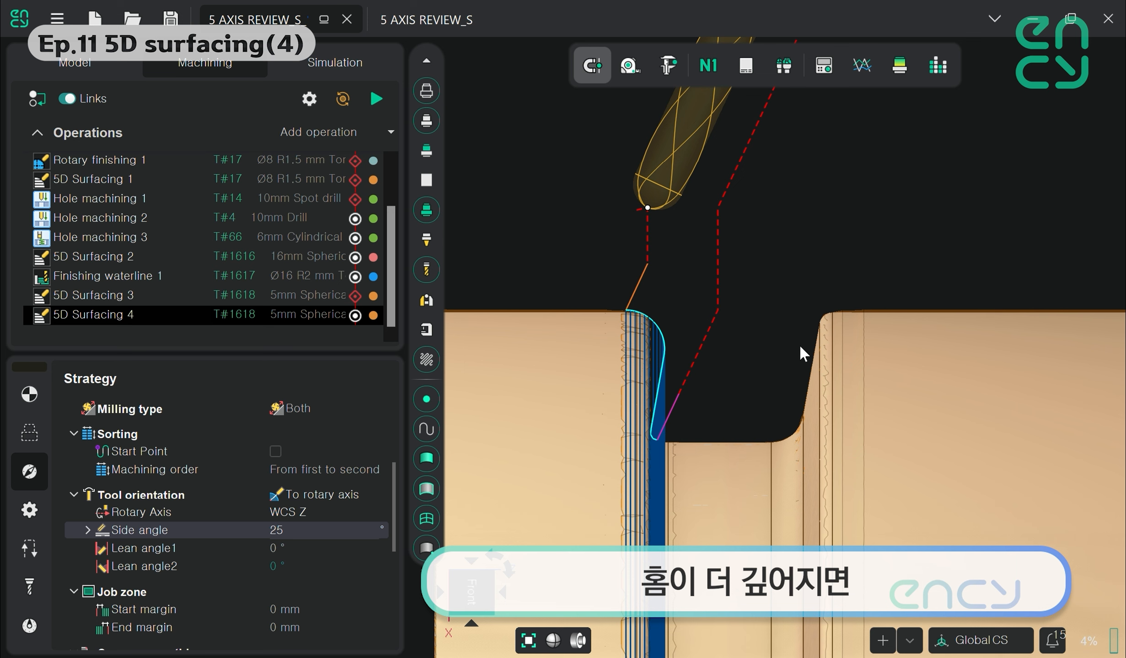
pyautogui.moveTo(737, 373); pyautogui.dragTo(712, 360, button='middle')
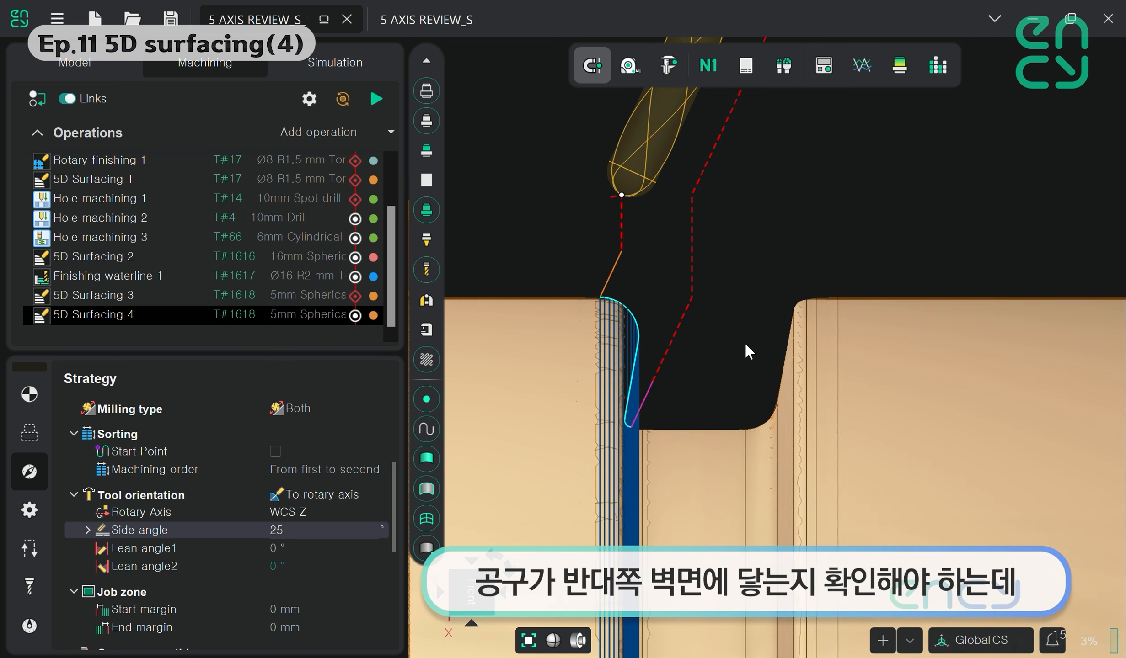
pyautogui.scroll(-2, 743, 345)
pyautogui.moveTo(740, 351); pyautogui.dragTo(658, 317, button='middle')
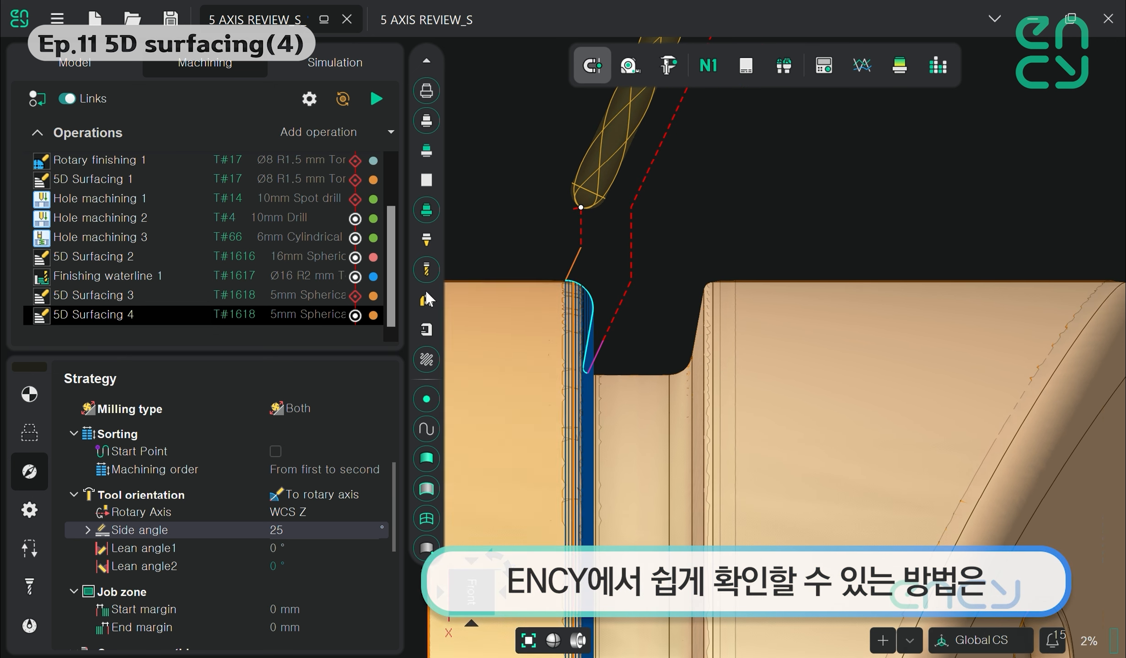
pyautogui.scroll(1, 638, 320)
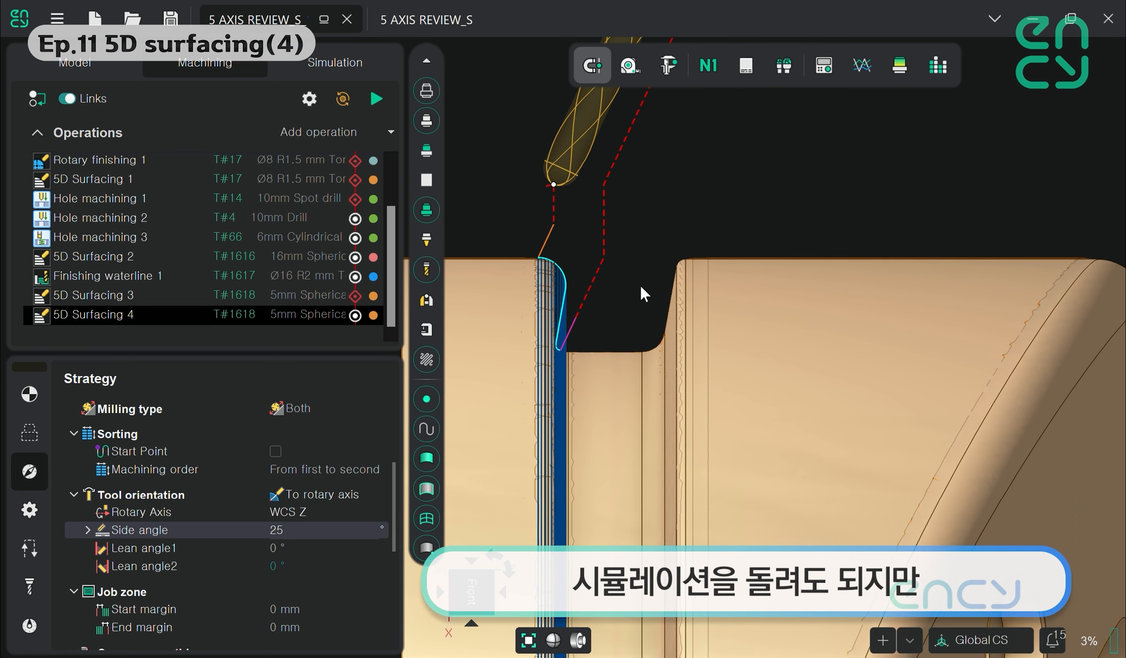
pyautogui.scroll(3, 607, 274)
pyautogui.scroll(-4, 614, 259)
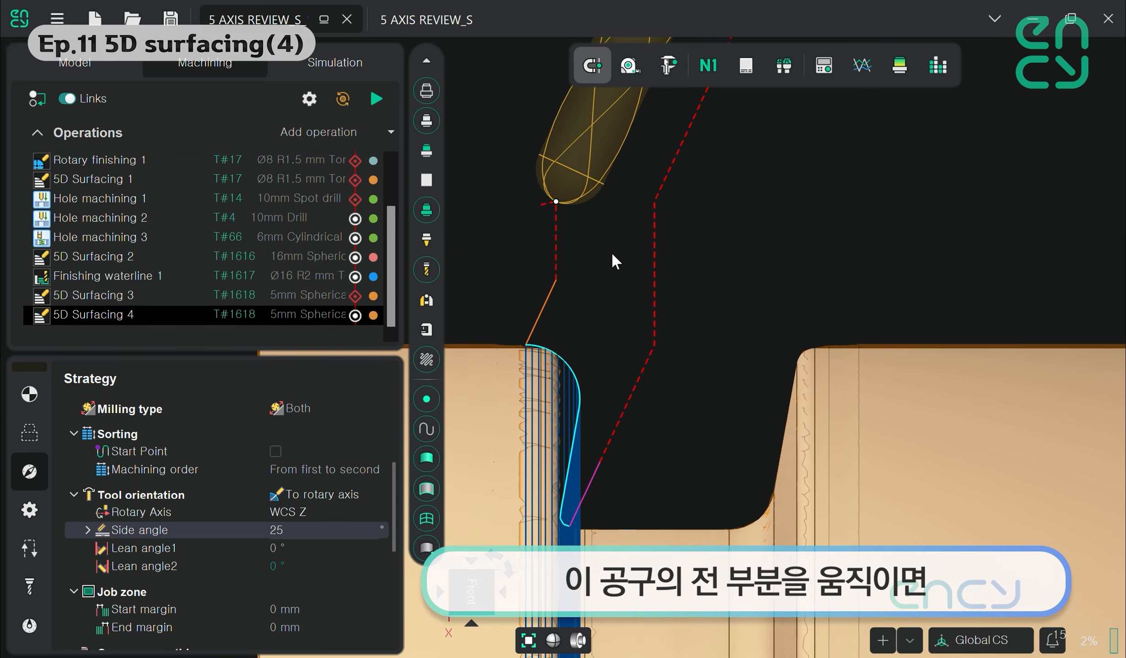
pyautogui.moveTo(600, 264); pyautogui.dragTo(610, 410)
pyautogui.moveTo(648, 409); pyautogui.dragTo(612, 396)
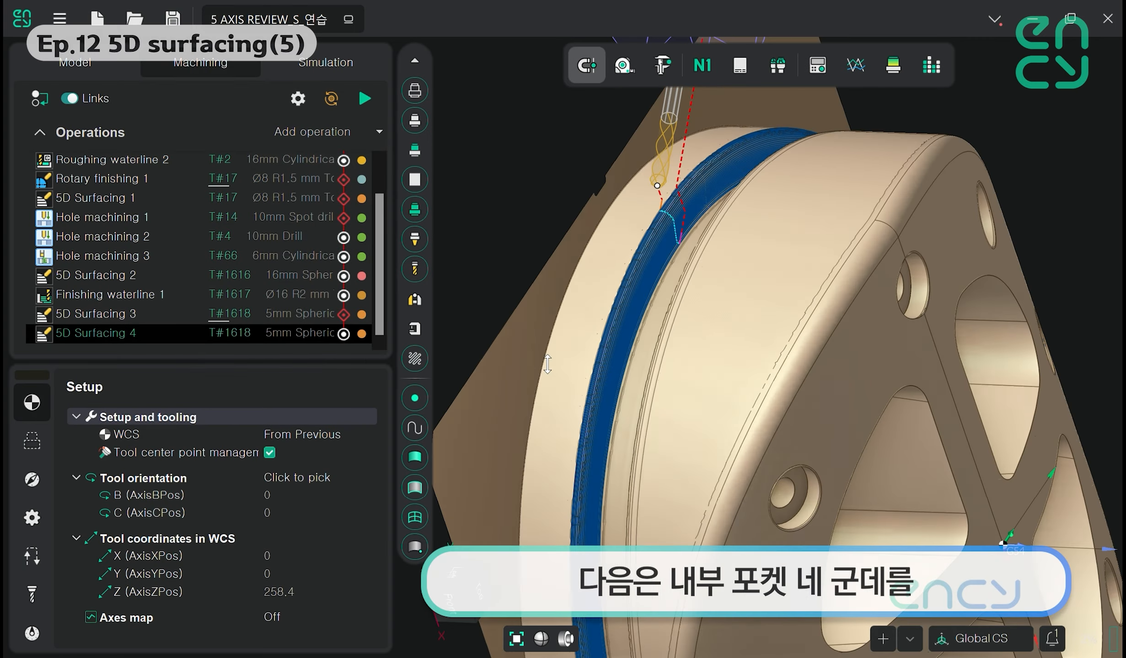
# Duplicate 5D Surfacing 4 as 5D Surfacing 5 and assign the 10mm Spherical mill (T#18) to the copy
pyautogui.moveTo(548, 365); pyautogui.dragTo(749, 331, button='middle')
pyautogui.moveTo(1065, 334); pyautogui.dragTo(706, 321, button='middle')
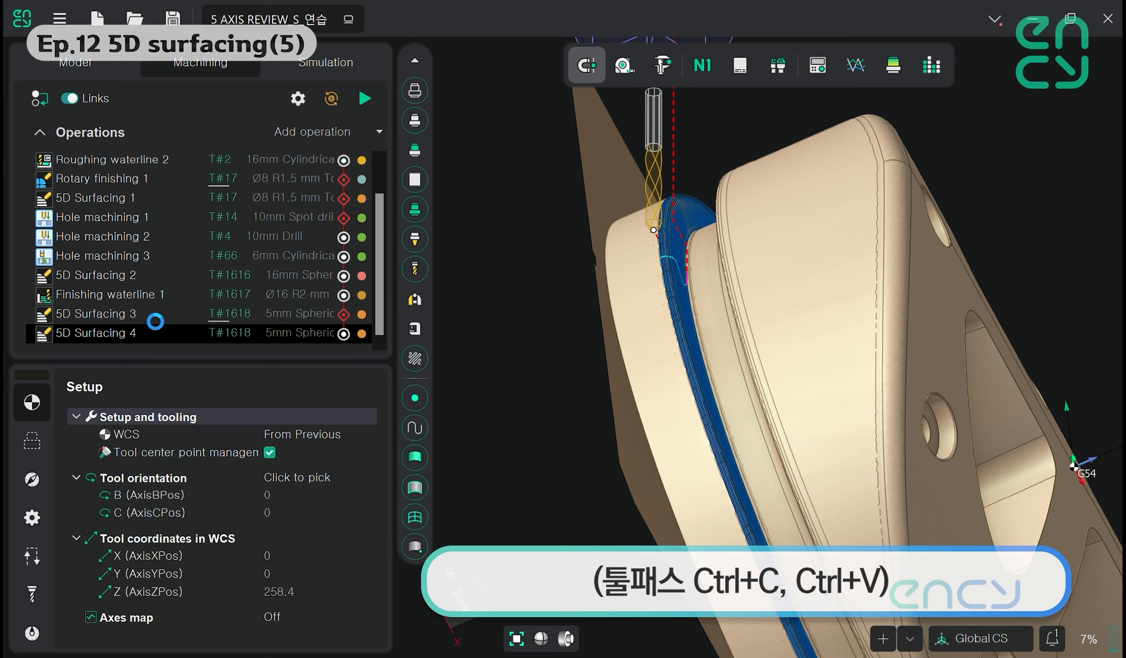
pyautogui.doubleClick(269, 334)
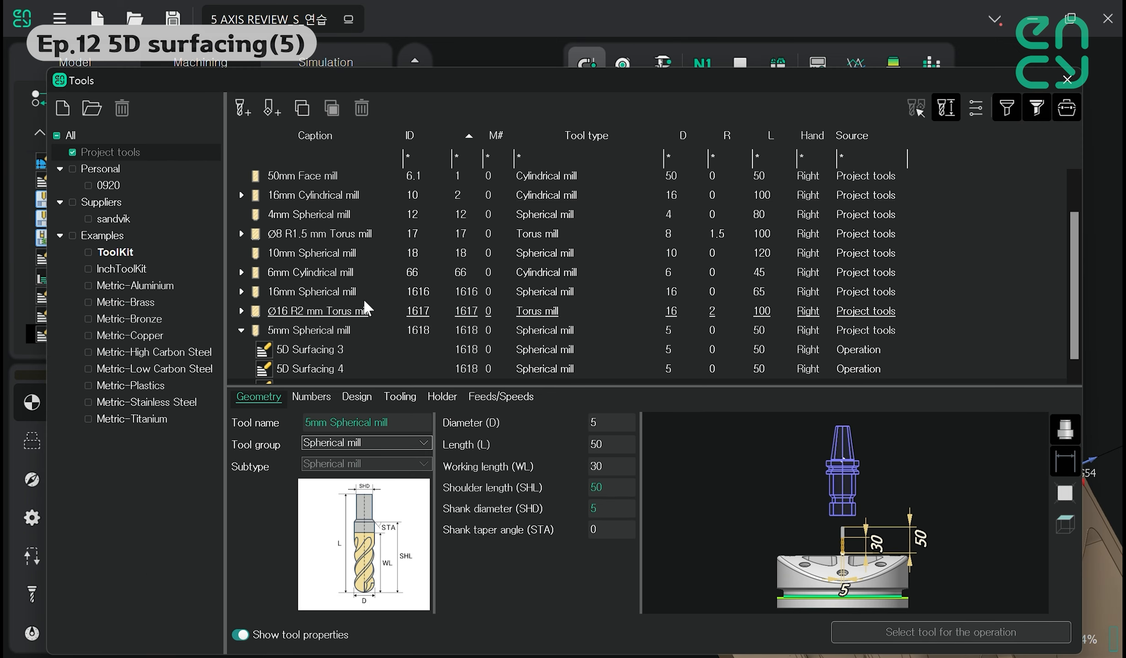
pyautogui.click(311, 253)
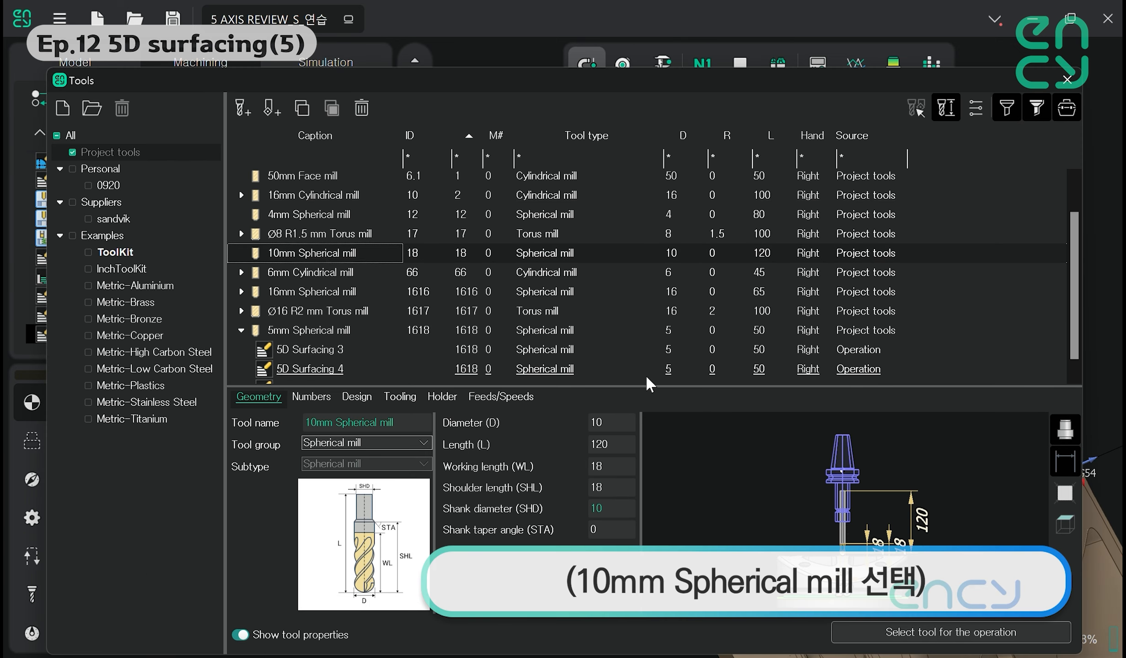
pyautogui.click(968, 638)
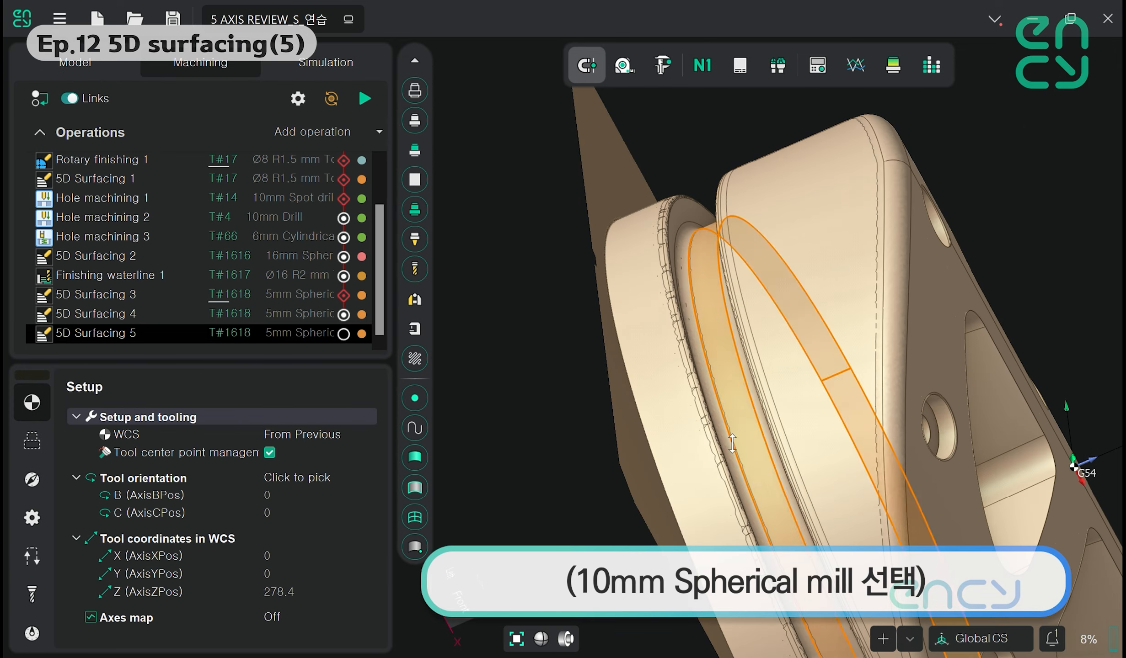
# Examine the slant of the inner pocket's side walls and select the pocket's rounded vertical corner face nearest the part centre
pyautogui.moveTo(658, 434); pyautogui.dragTo(717, 446, button='middle')
pyautogui.scroll(5, 707, 448)
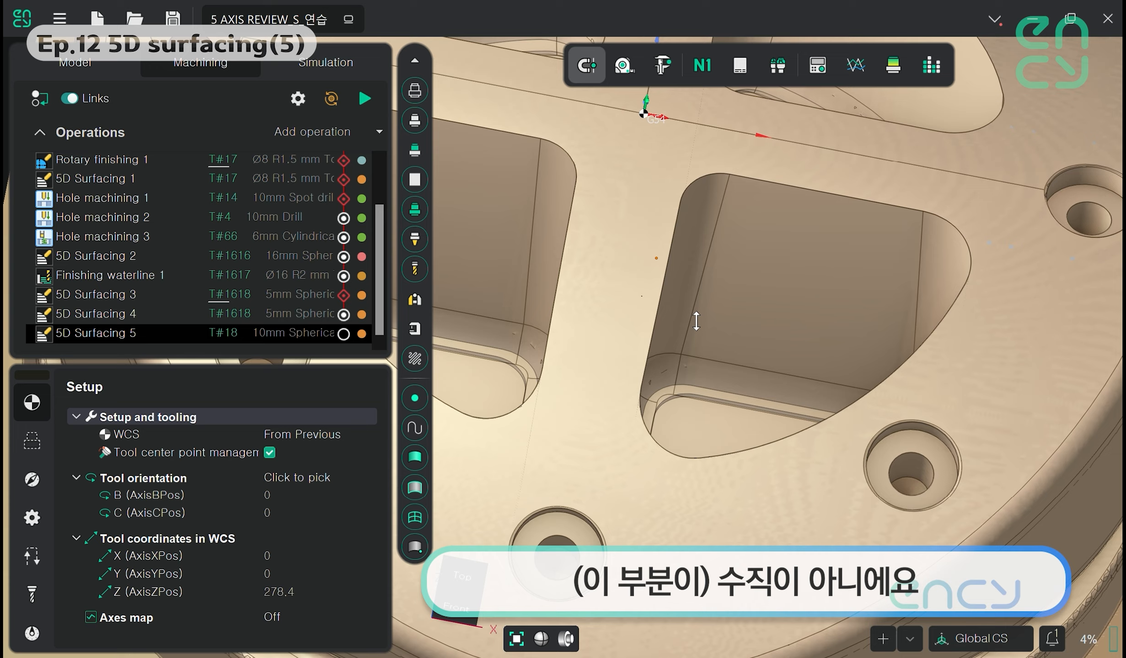
pyautogui.moveTo(696, 322); pyautogui.dragTo(673, 294, button='middle')
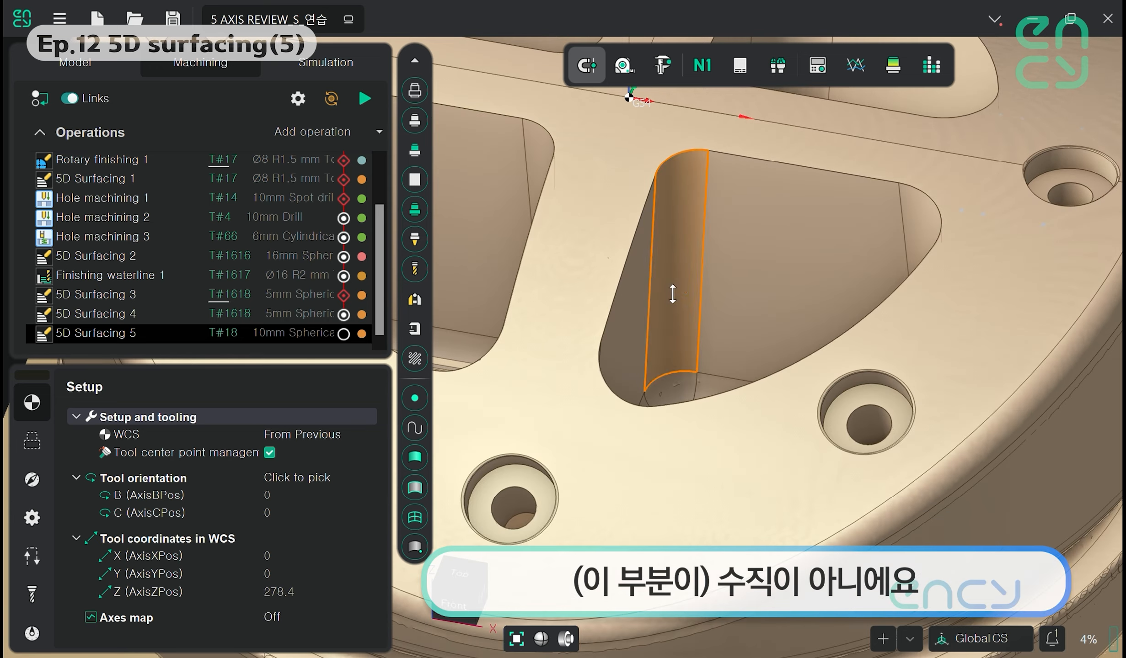
pyautogui.click(674, 293)
pyautogui.moveTo(650, 346); pyautogui.dragTo(692, 345, button='middle')
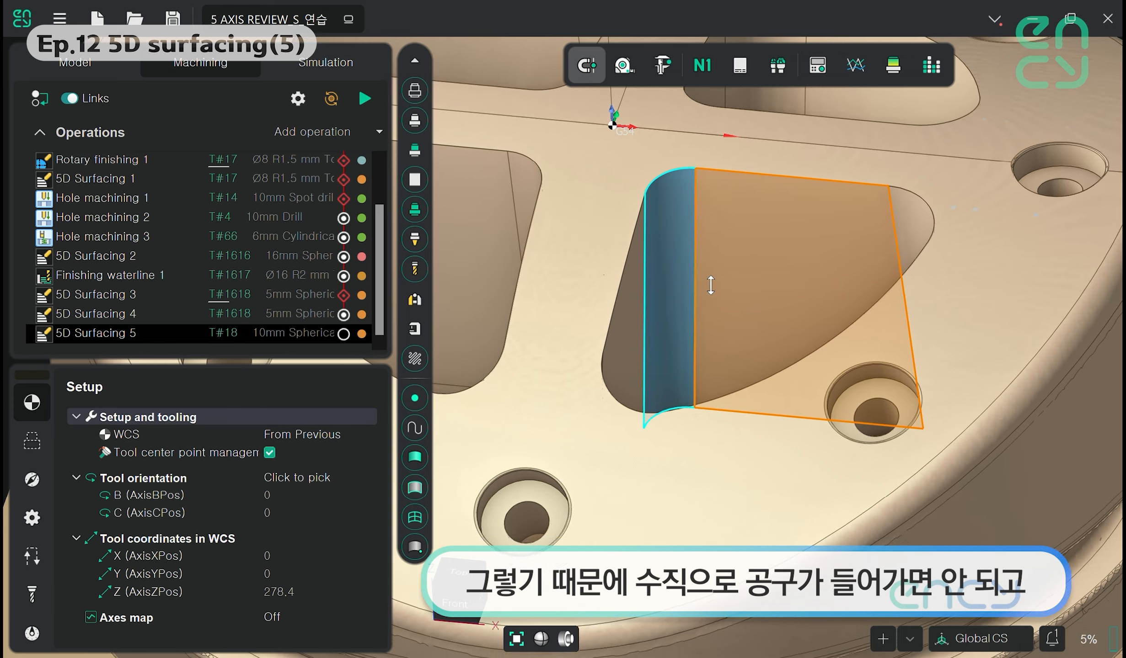
pyautogui.moveTo(708, 281); pyautogui.dragTo(663, 180, button='middle')
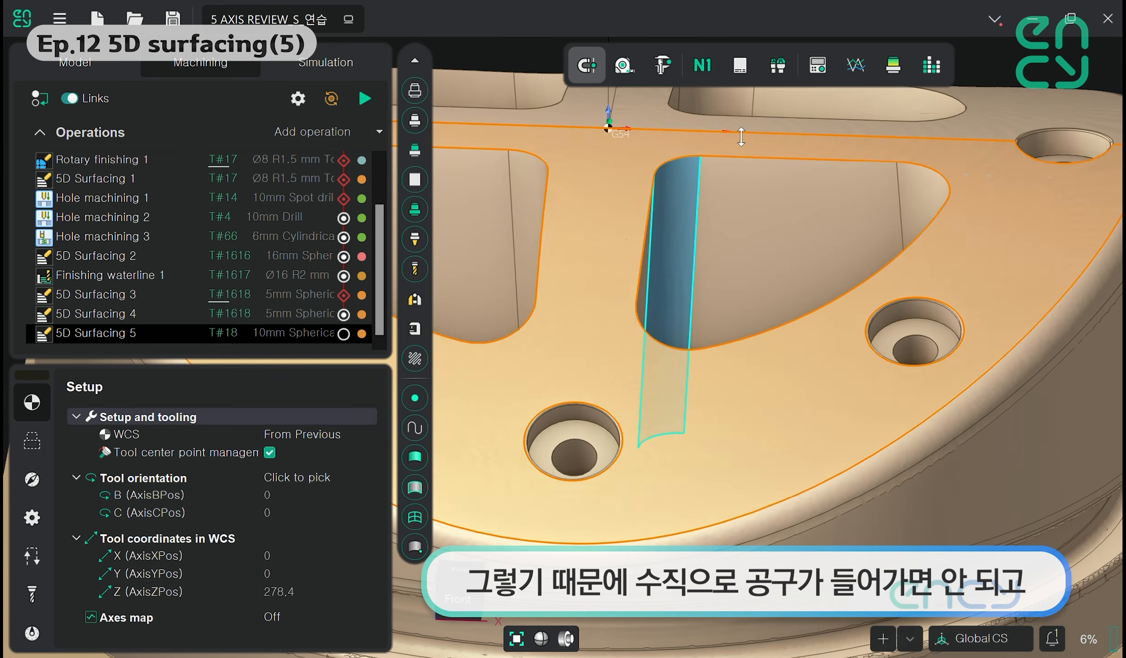
pyautogui.moveTo(691, 217); pyautogui.dragTo(677, 266, button='middle')
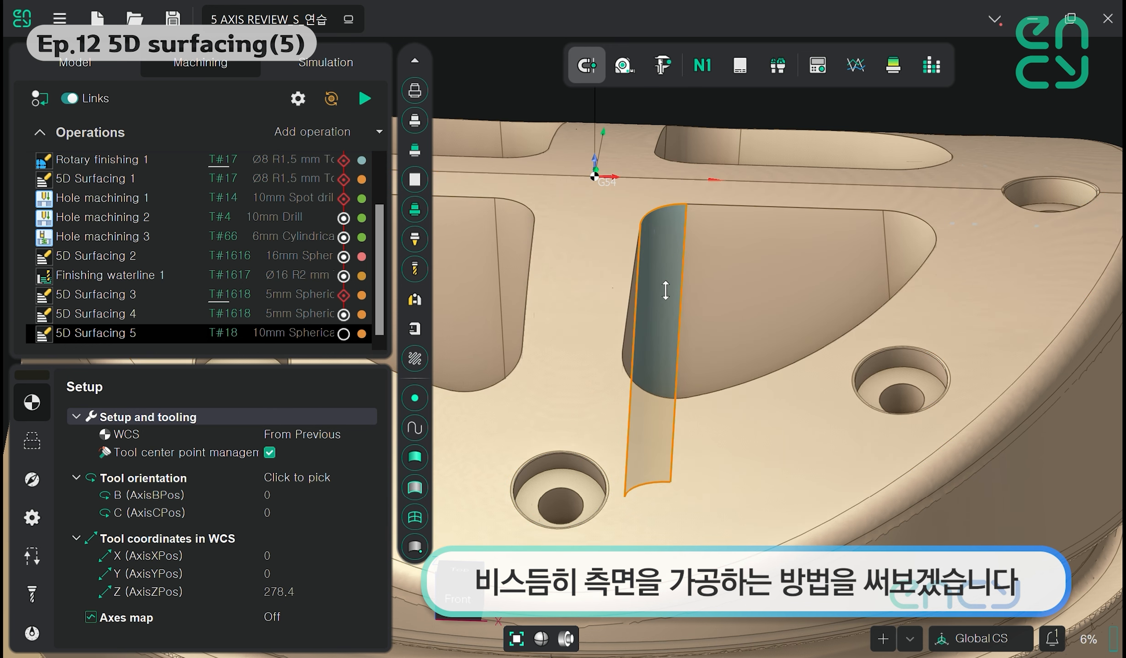
# Delete the inherited machining surfaces, first curve and second curve from the job assignment of 5D Surfacing 5
pyautogui.scroll(-5, 711, 311)
pyautogui.scroll(-5, 243, 453)
pyautogui.click(165, 505)
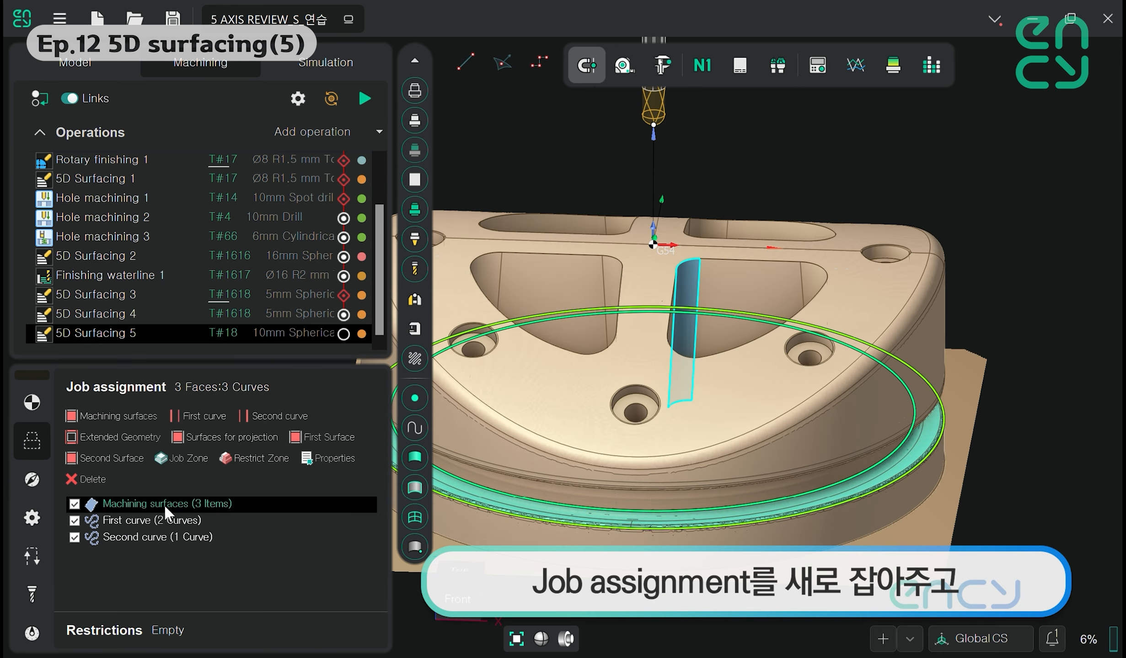
pyautogui.keyDown('shift'); pyautogui.click(172, 539); pyautogui.keyUp('shift')
pyautogui.press('Delete')
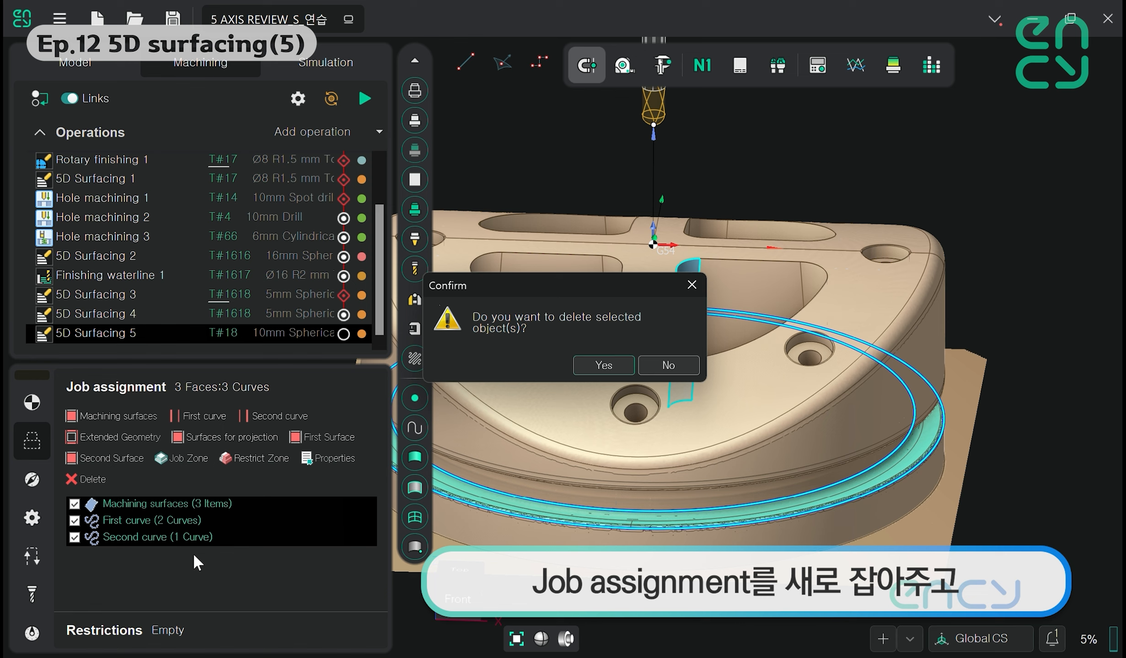
pyautogui.click(611, 363)
# Add the pocket's remaining wall, corner and lower fillet faces to the selection and assign all 12 faces as machining surfaces
pyautogui.scroll(8, 690, 316)
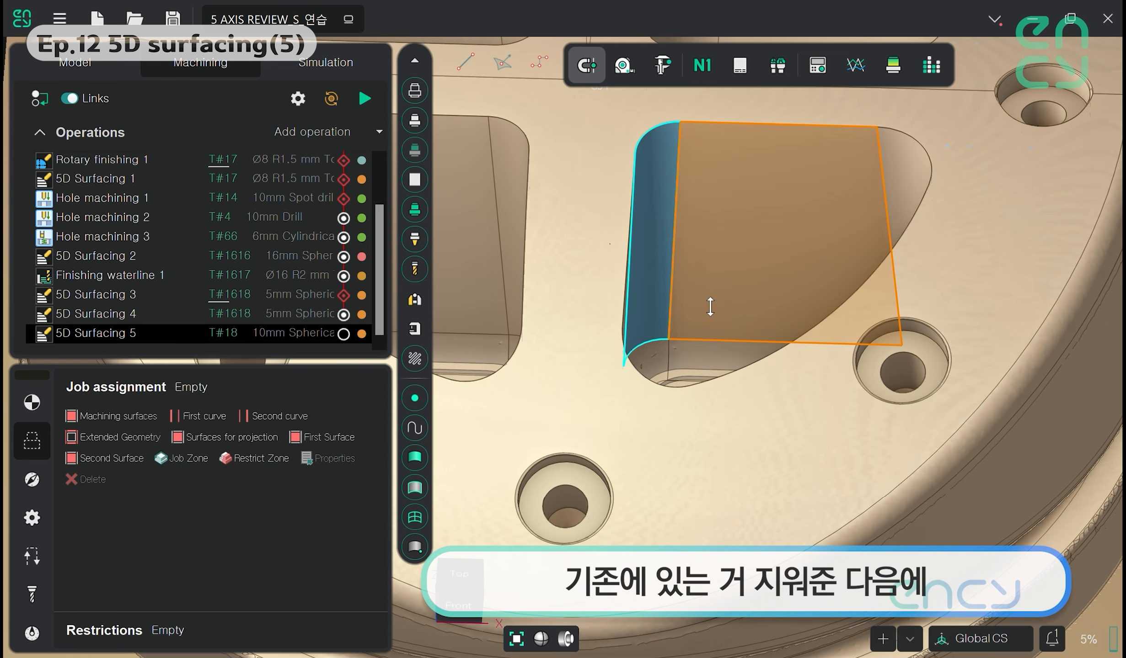
pyautogui.keyDown('ctrl'); pyautogui.click(712, 231); pyautogui.keyUp('ctrl')
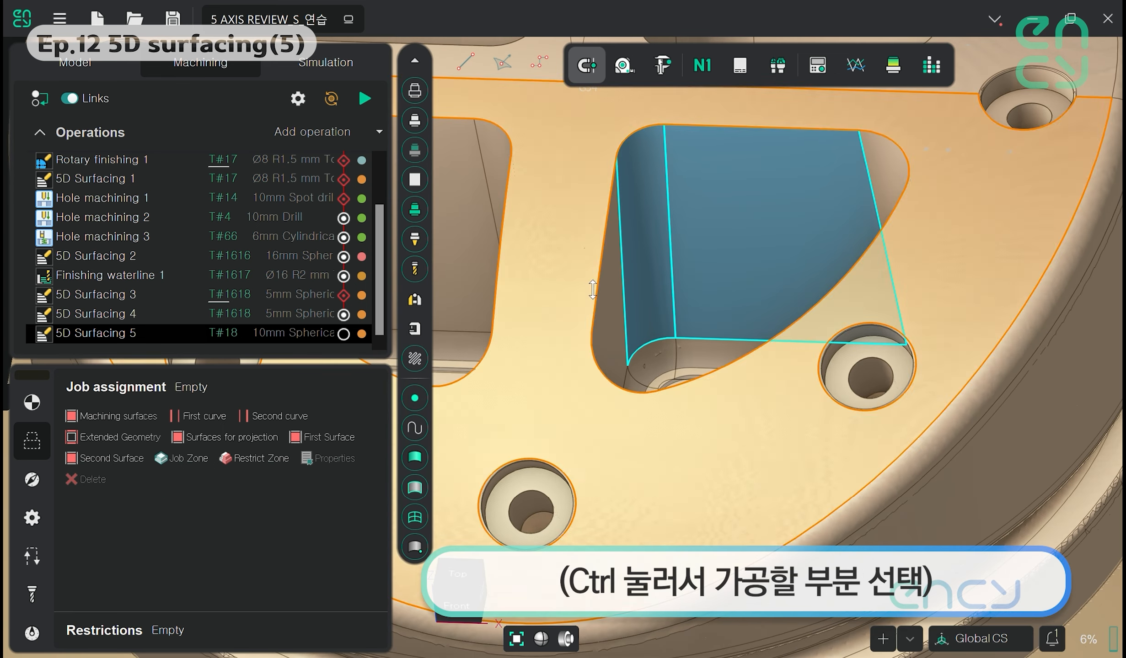
pyautogui.keyDown('ctrl'); pyautogui.click(607, 302); pyautogui.keyUp('ctrl')
pyautogui.moveTo(674, 278); pyautogui.dragTo(742, 277, button='middle')
pyautogui.keyDown('ctrl'); pyautogui.click(574, 513); pyautogui.keyUp('ctrl')
pyautogui.keyDown('ctrl'); pyautogui.click(637, 445); pyautogui.keyUp('ctrl')
pyautogui.keyDown('ctrl'); pyautogui.click(704, 264); pyautogui.keyUp('ctrl')
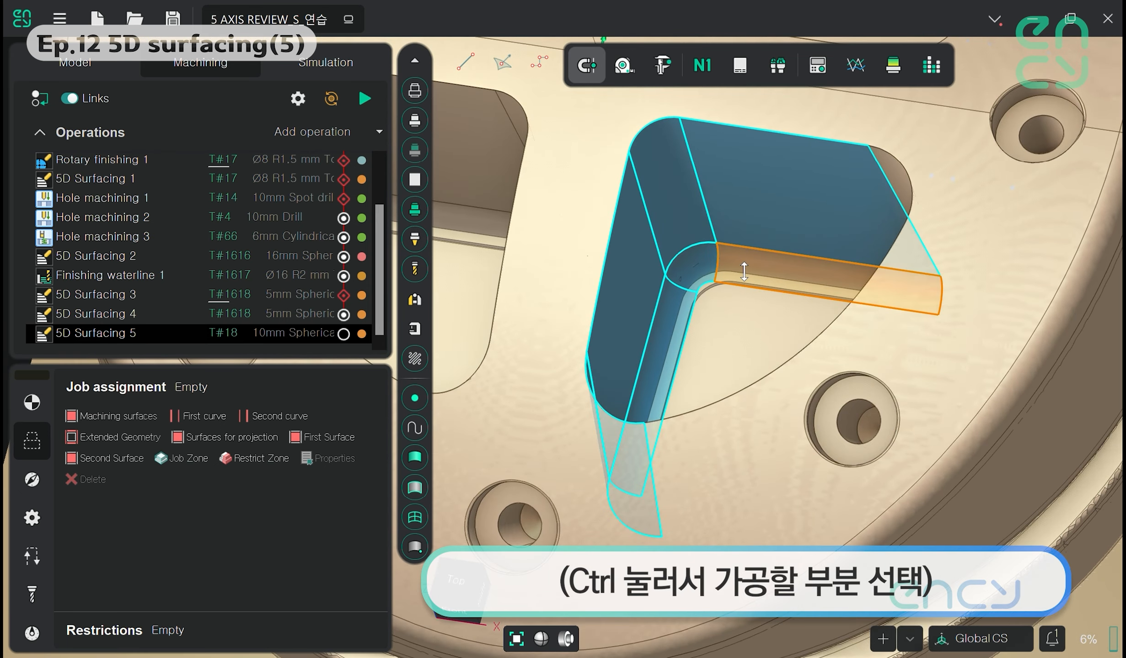
pyautogui.keyDown('ctrl'); pyautogui.click(745, 267); pyautogui.keyUp('ctrl')
pyautogui.moveTo(850, 222); pyautogui.dragTo(965, 191, button='middle')
pyautogui.keyDown('ctrl'); pyautogui.click(954, 198); pyautogui.keyUp('ctrl')
pyautogui.moveTo(952, 257); pyautogui.dragTo(908, 350, button='middle')
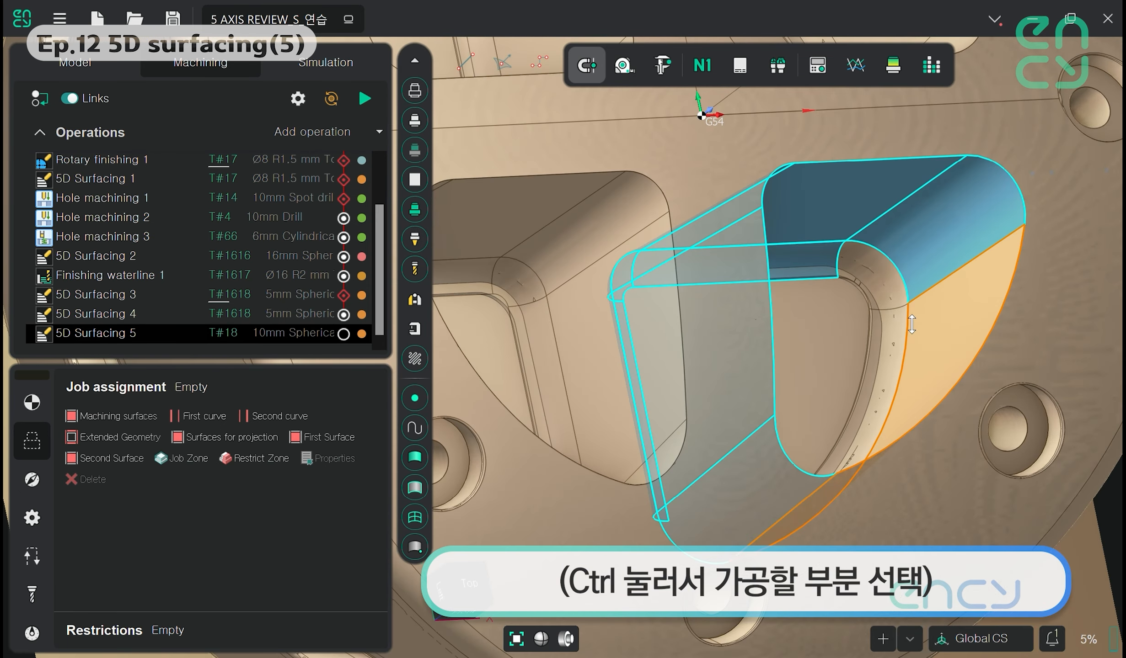
pyautogui.keyDown('ctrl'); pyautogui.click(907, 352); pyautogui.keyUp('ctrl')
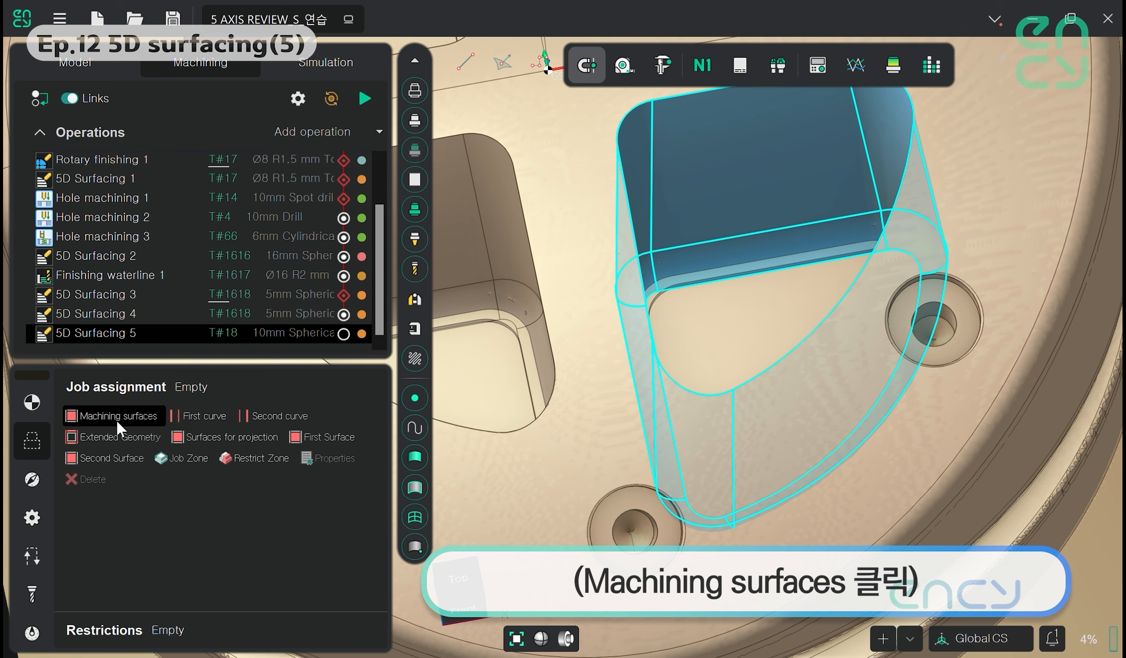
pyautogui.click(116, 417)
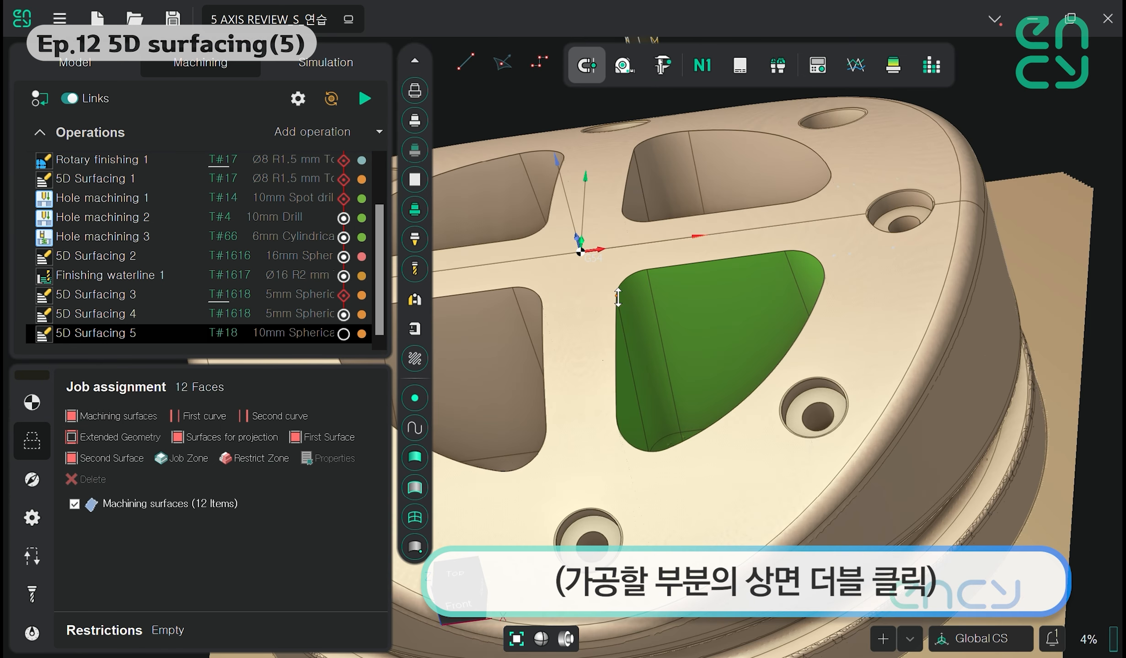
# Assign the pocket's upper edge loop as First curve and the inner edge loop at its bottom opening as Second curve
pyautogui.doubleClick(623, 285)
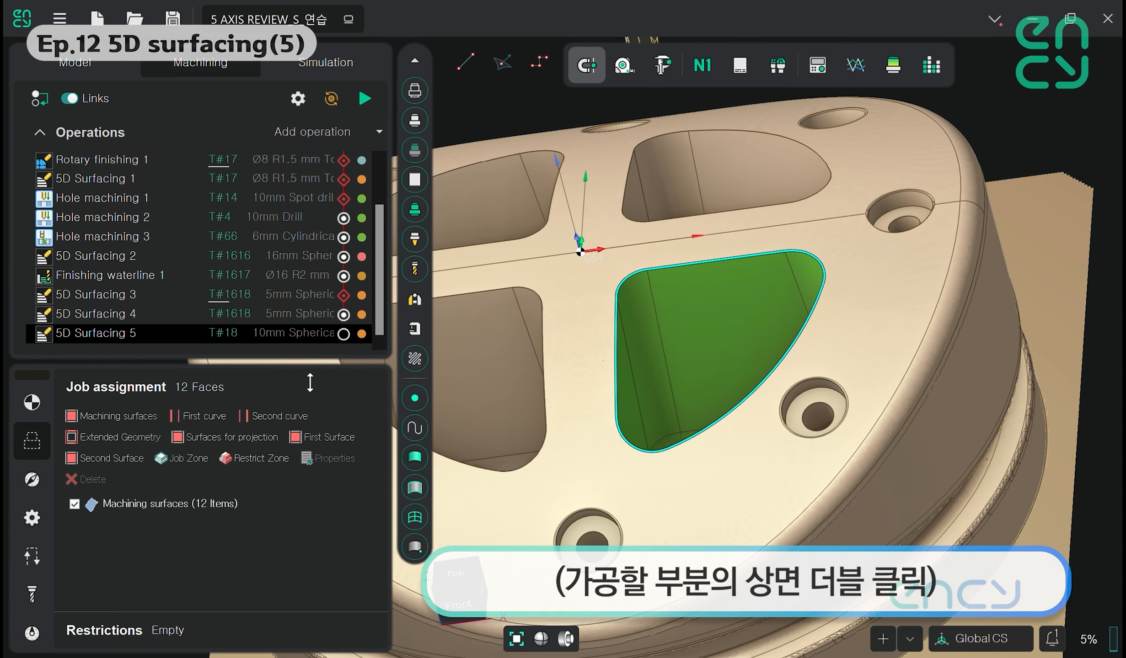
pyautogui.click(198, 418)
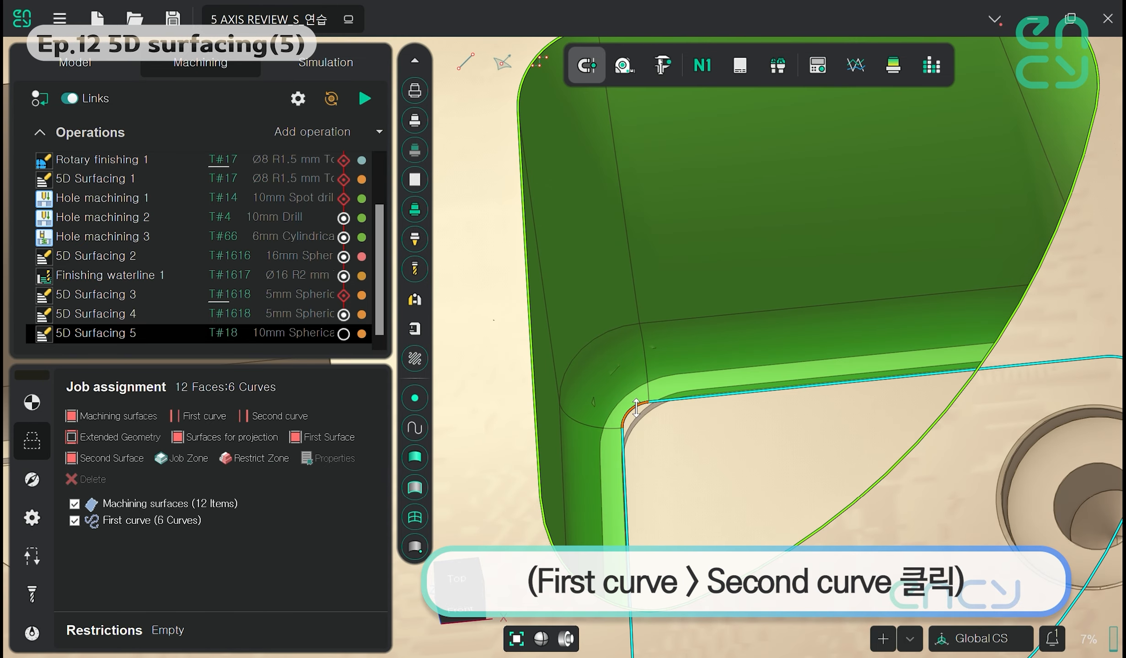
pyautogui.click(245, 416)
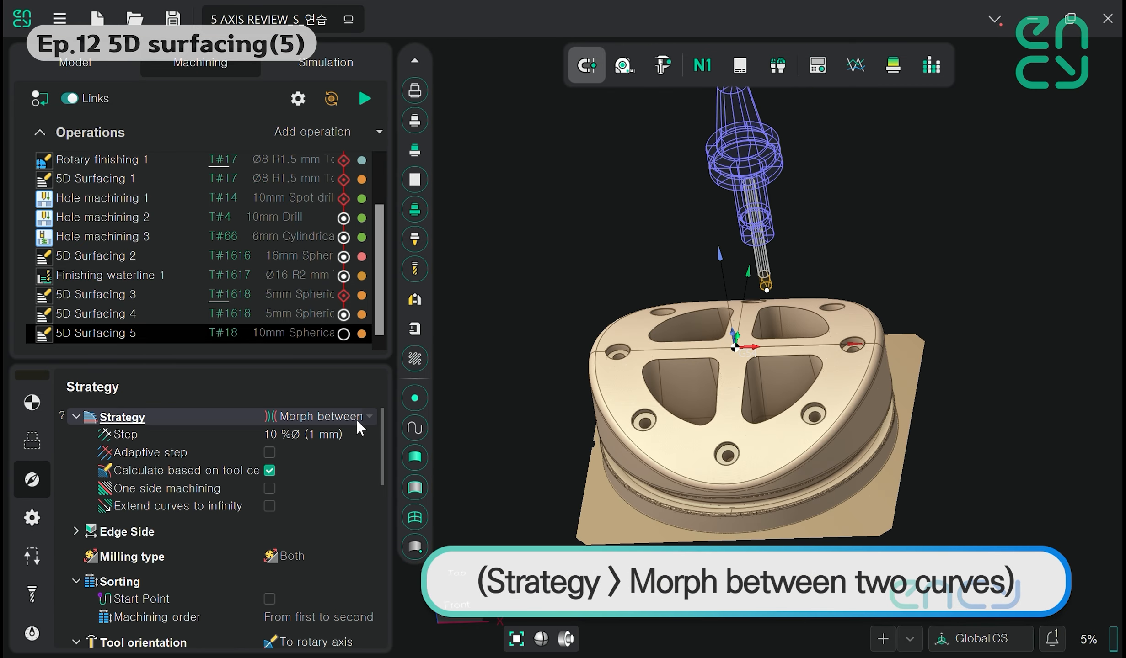
# Keep Morph between two curves as the strategy of 5D Surfacing 5 and set its step to 2 mm
pyautogui.click(370, 416)
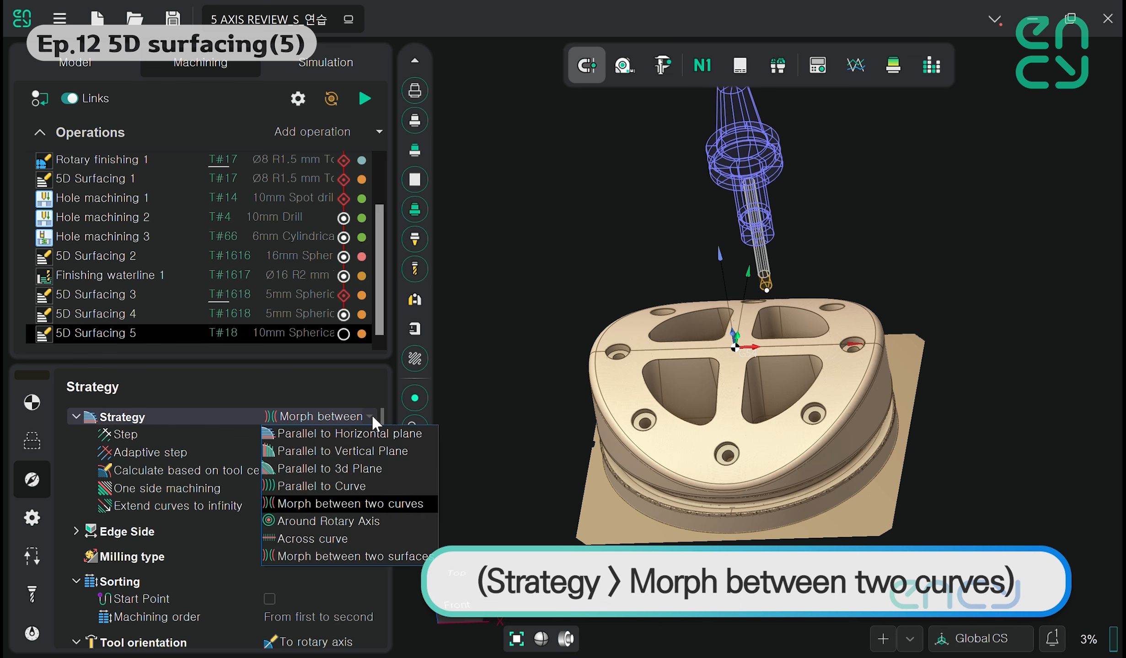
pyautogui.click(371, 414)
pyautogui.click(341, 436)
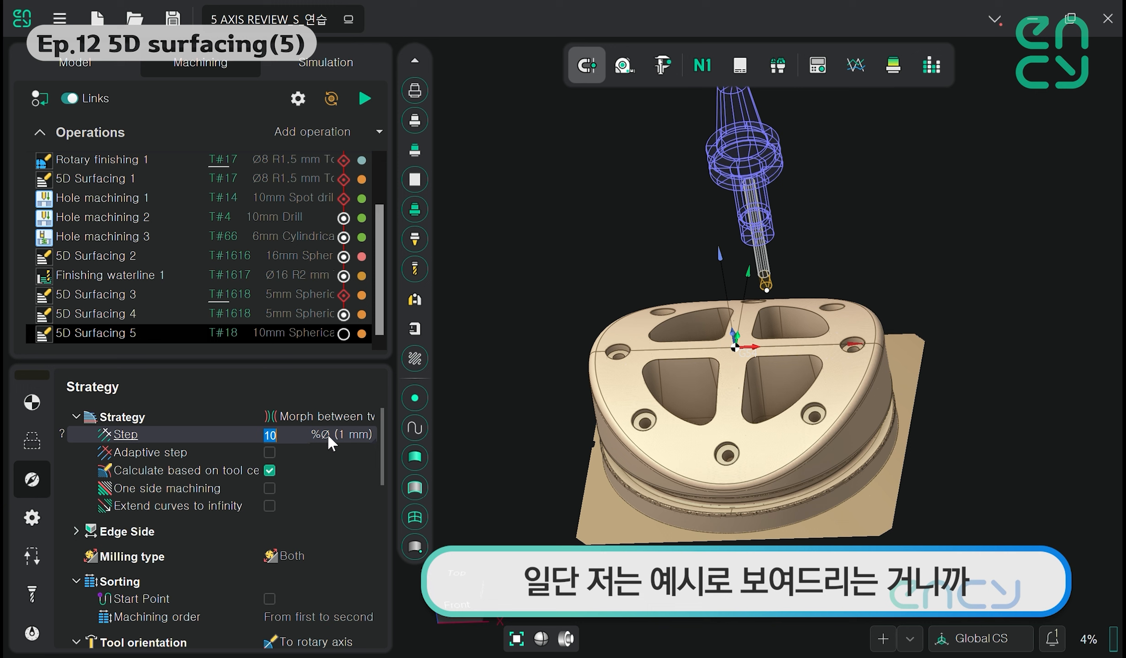
pyautogui.click(327, 436)
pyautogui.click(303, 450)
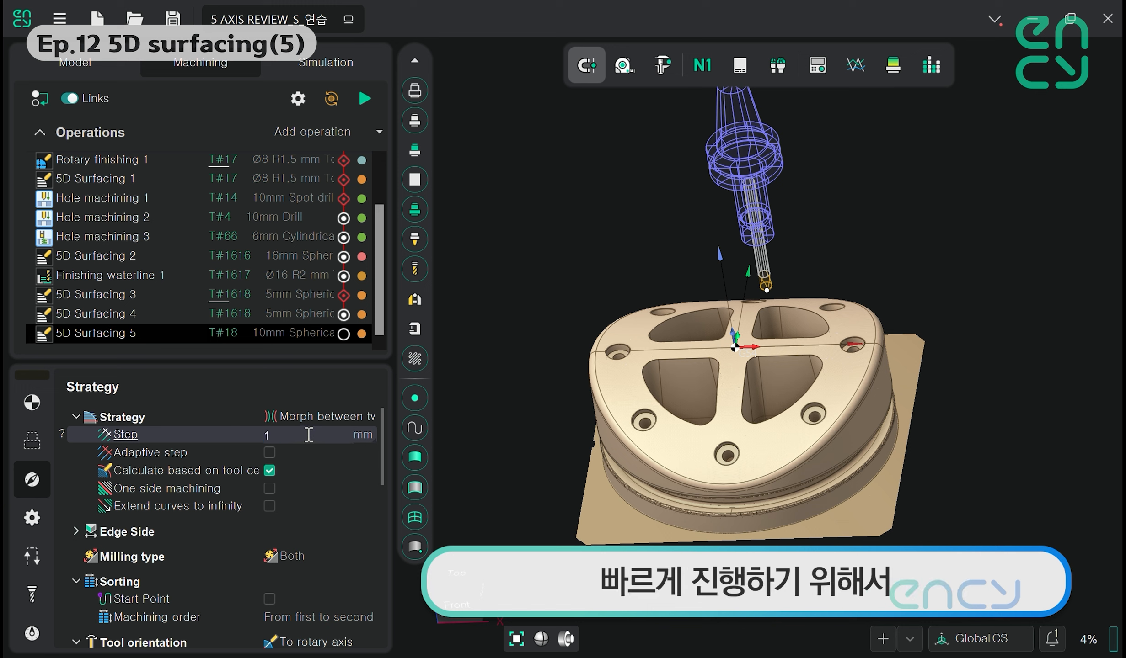
pyautogui.moveTo(309, 435); pyautogui.dragTo(257, 438)
pyautogui.write('2')
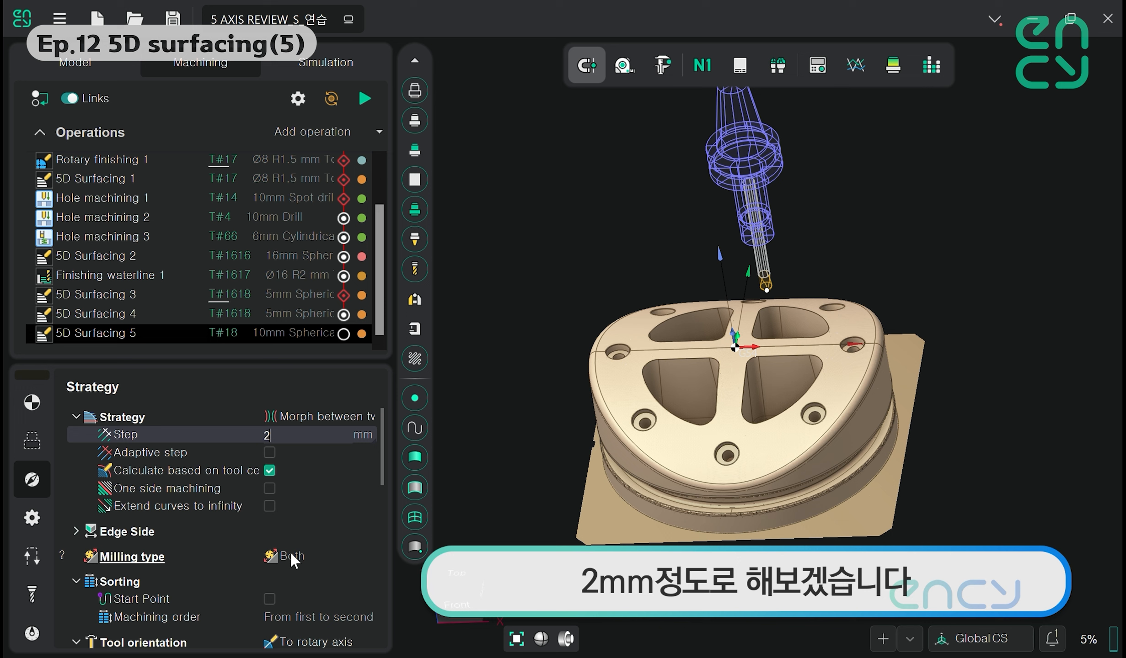
# Set the milling type of 5D Surfacing 5 to Climb
pyautogui.click(302, 551)
pyautogui.click(326, 554)
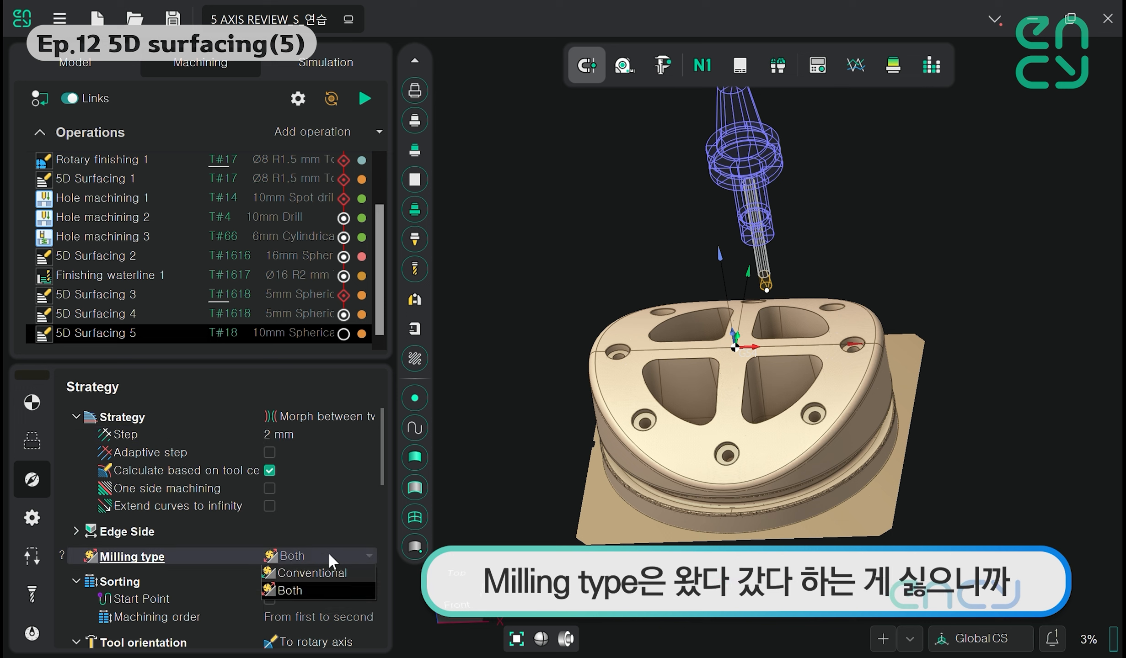
pyautogui.click(321, 572)
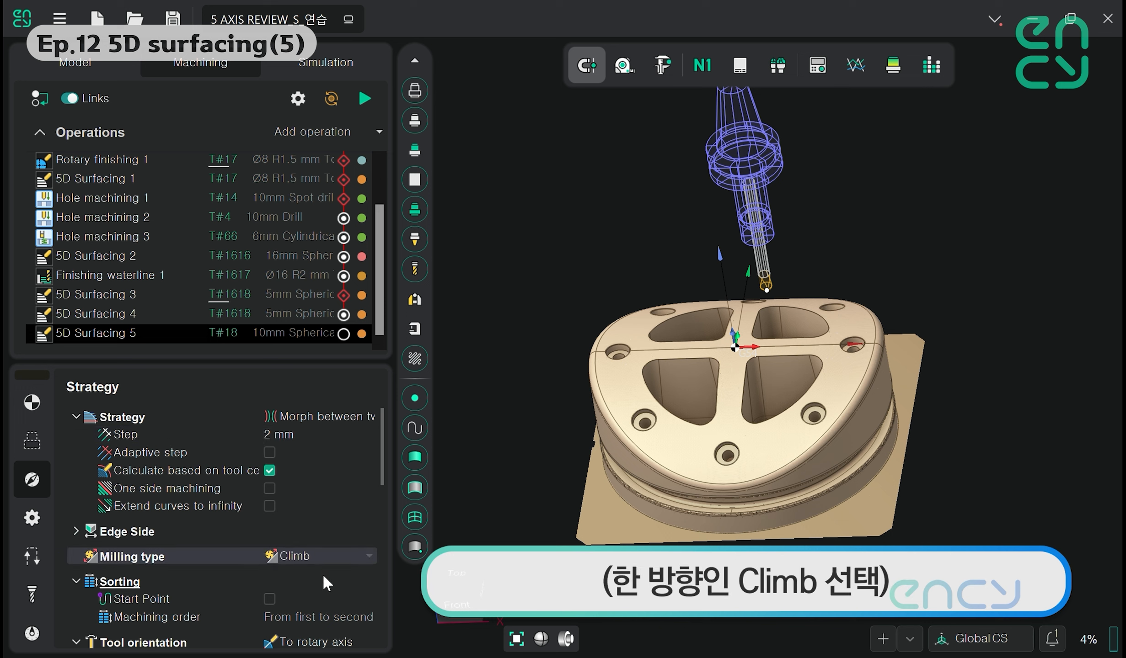
pyautogui.scroll(-1, 333, 505)
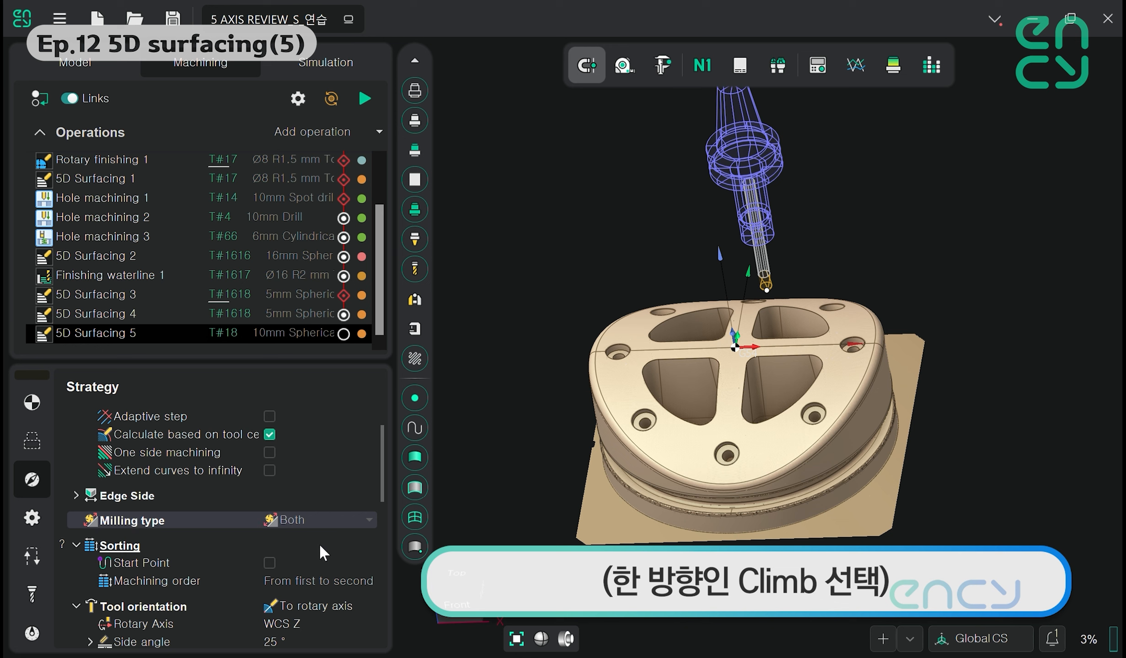
# Set the tool orientation of 5D Surfacing 5 to Through point
pyautogui.scroll(-3, 319, 547)
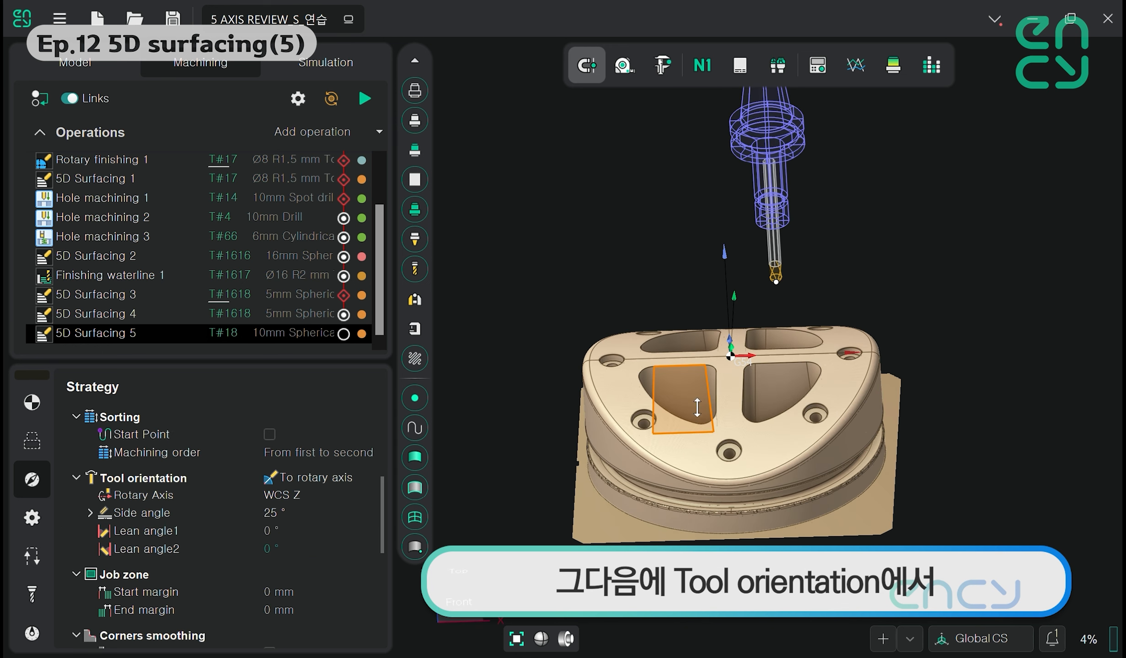
pyautogui.click(368, 476)
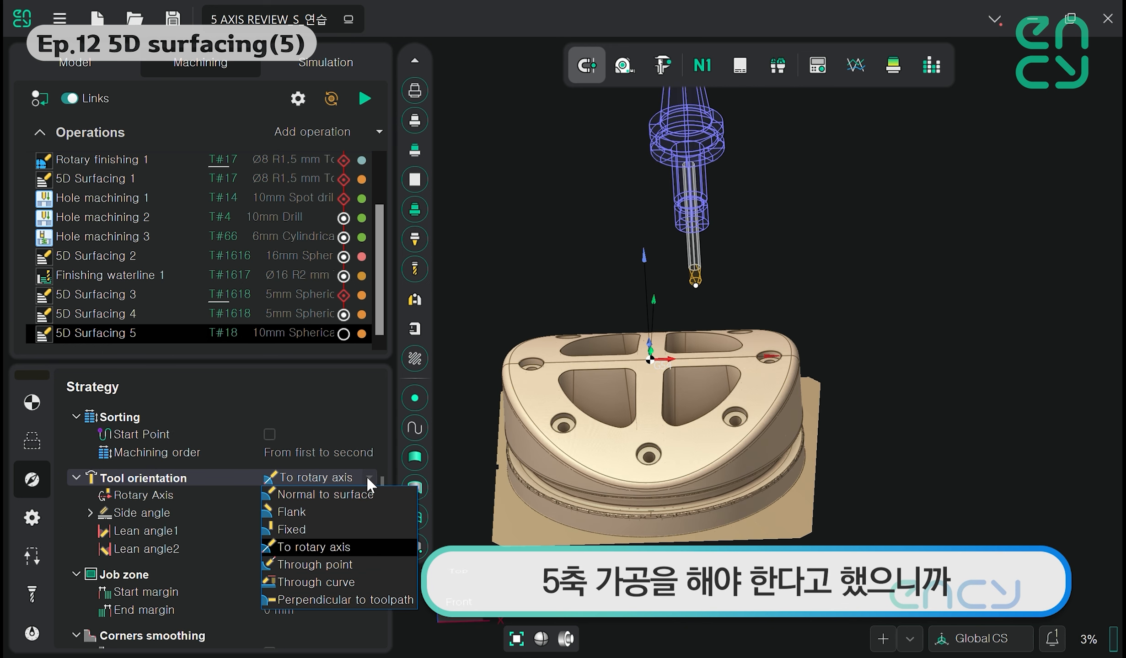
pyautogui.click(320, 565)
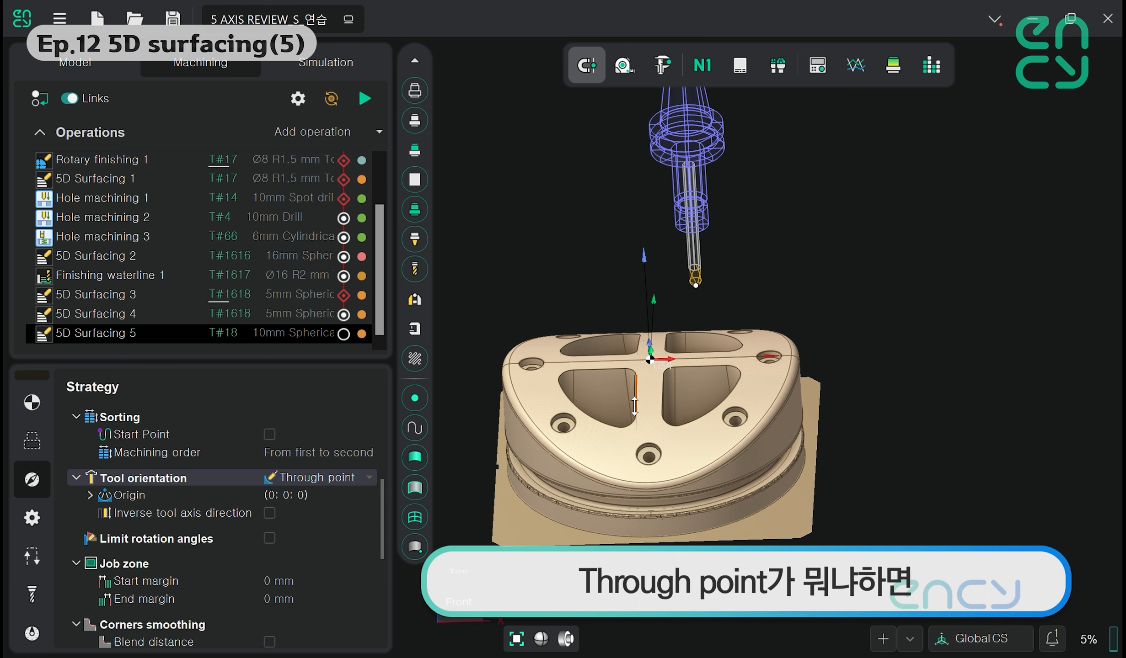
pyautogui.moveTo(709, 329); pyautogui.dragTo(710, 303, button='middle')
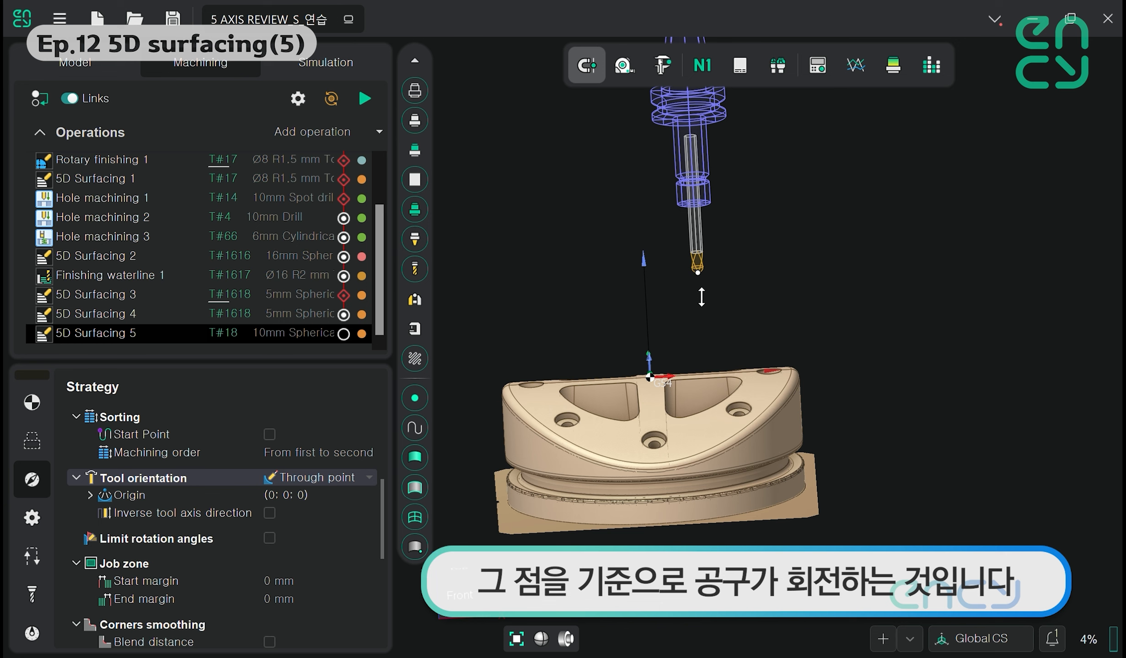
# Place the orientation point's origin near the pocket's centre at X 45 mm and Y -45 mm
pyautogui.click(140, 499)
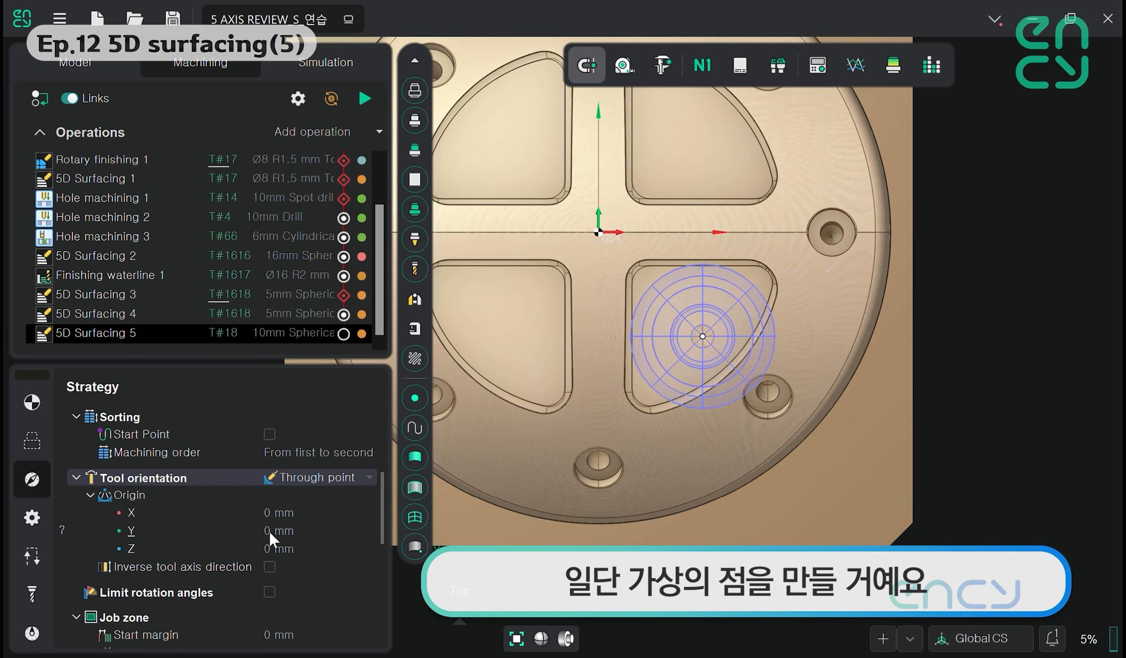
pyautogui.click(302, 516)
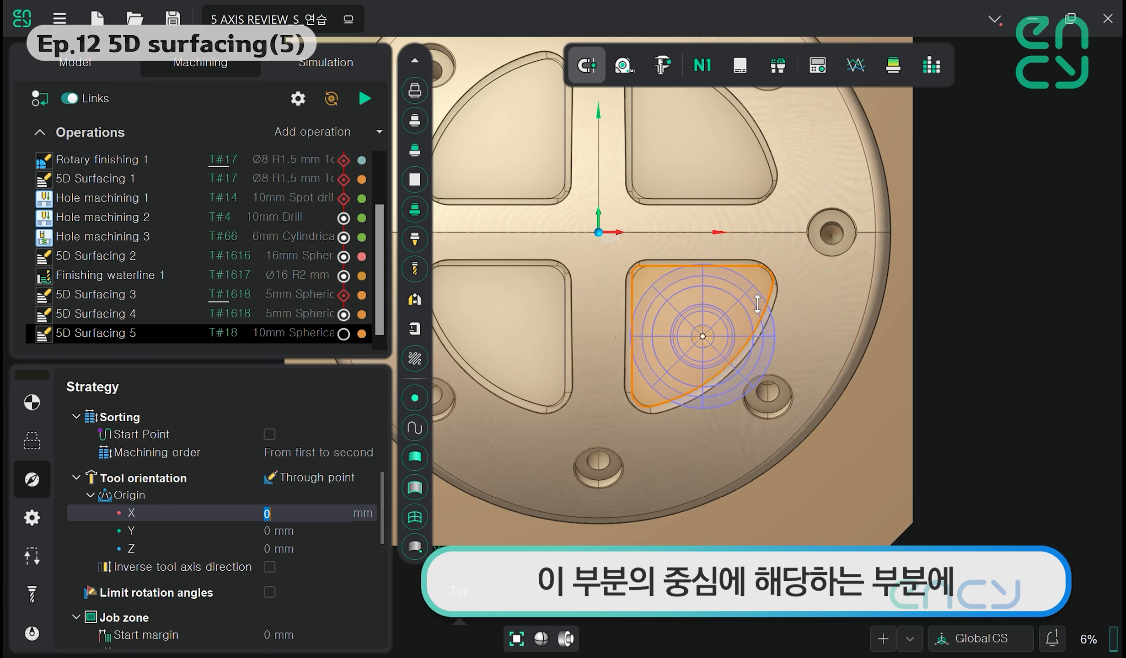
pyautogui.click(620, 320)
pyautogui.click(302, 530)
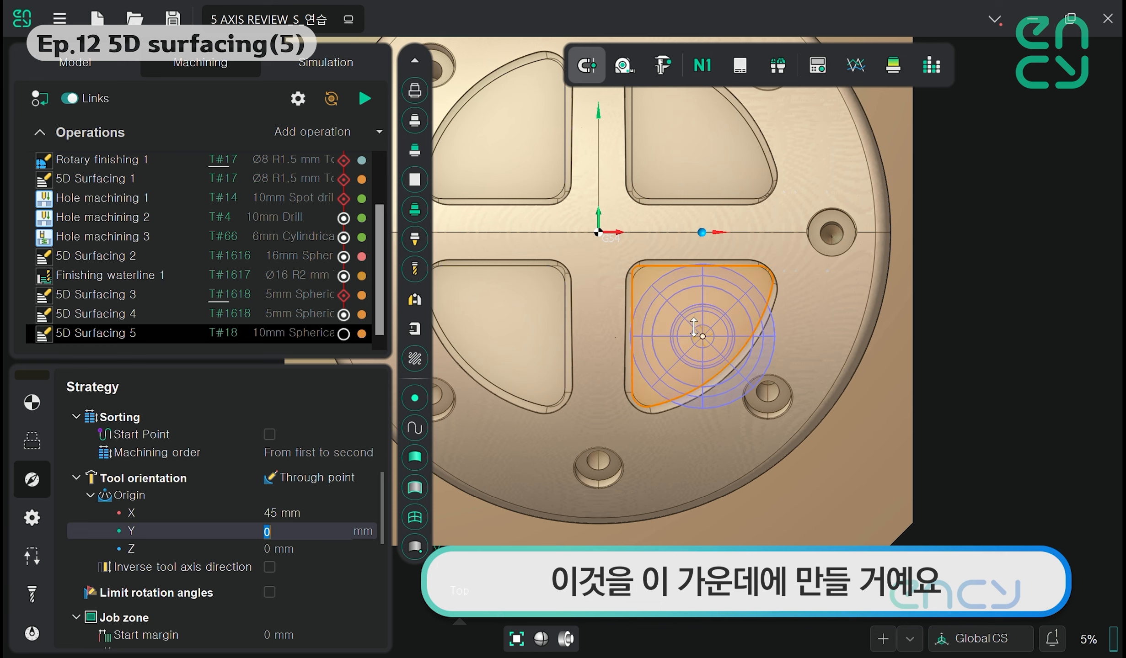
pyautogui.write('-45')
pyautogui.press('Tab')
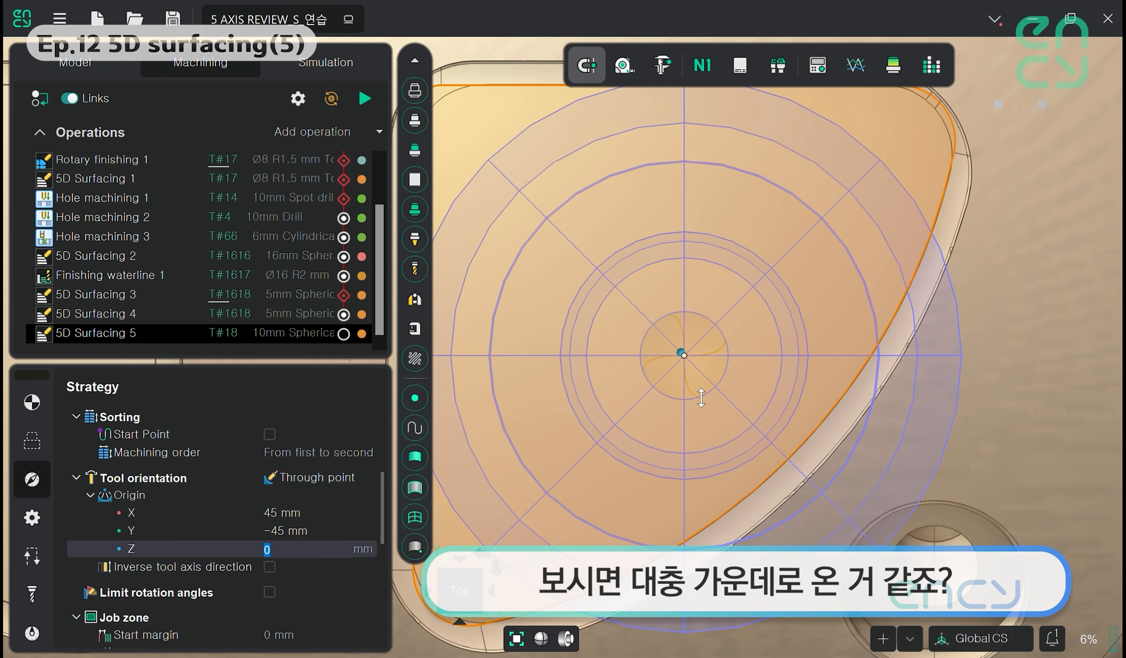
# Set the orientation point's Z to 50 mm and examine its height above the pocket
pyautogui.scroll(-3, 670, 370)
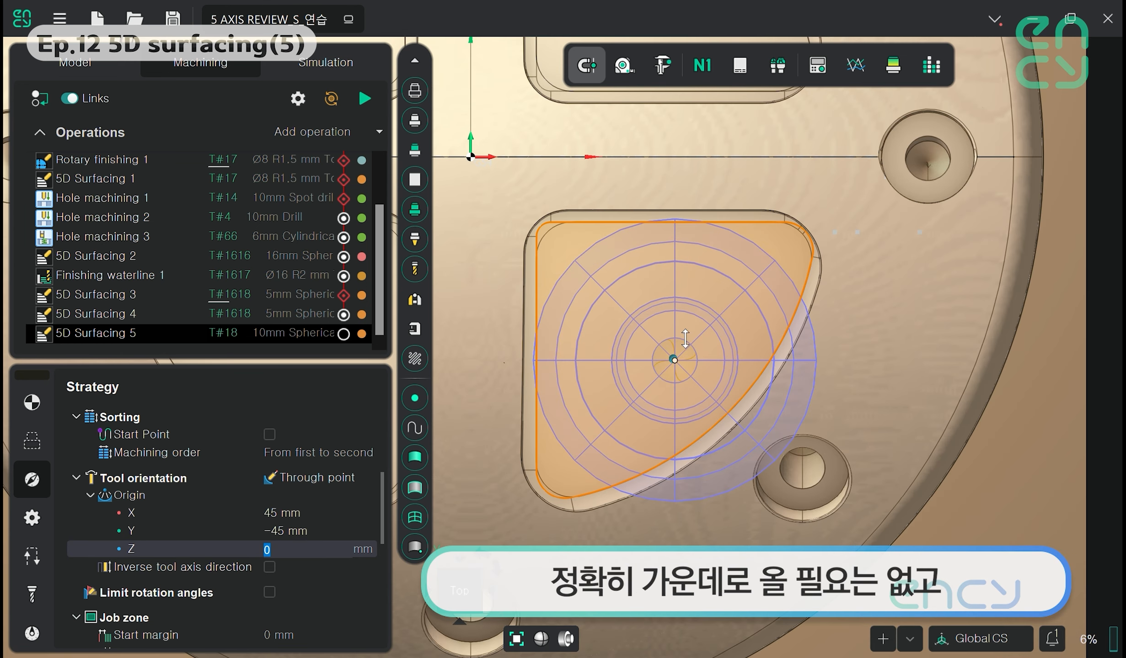
pyautogui.scroll(-3, 679, 366)
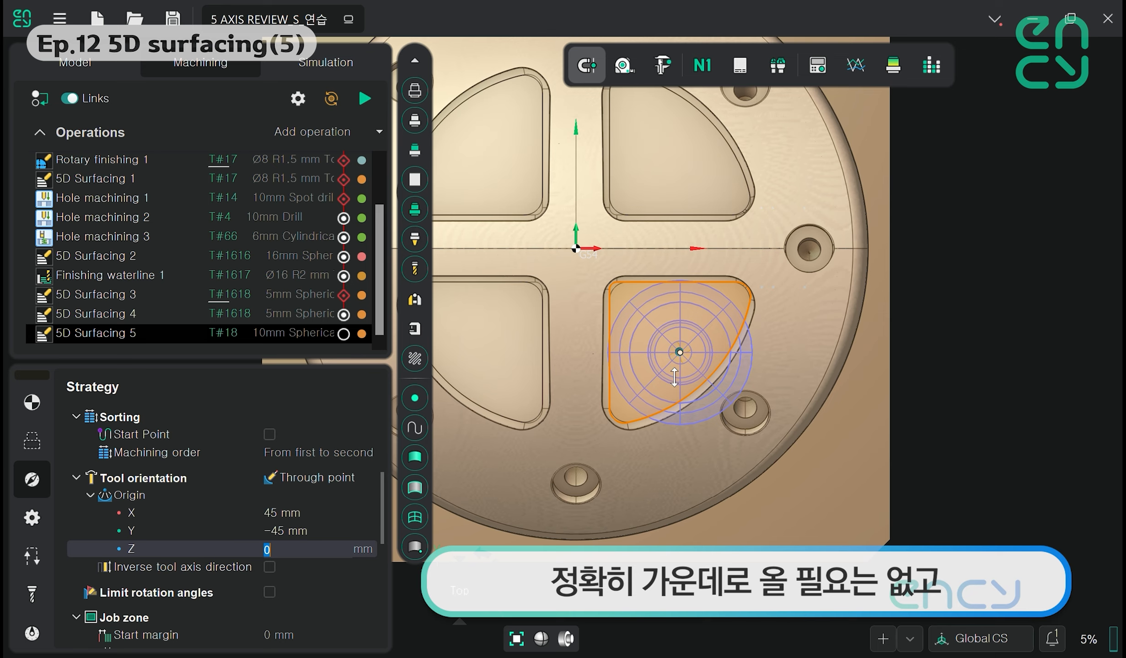
pyautogui.scroll(3, 674, 377)
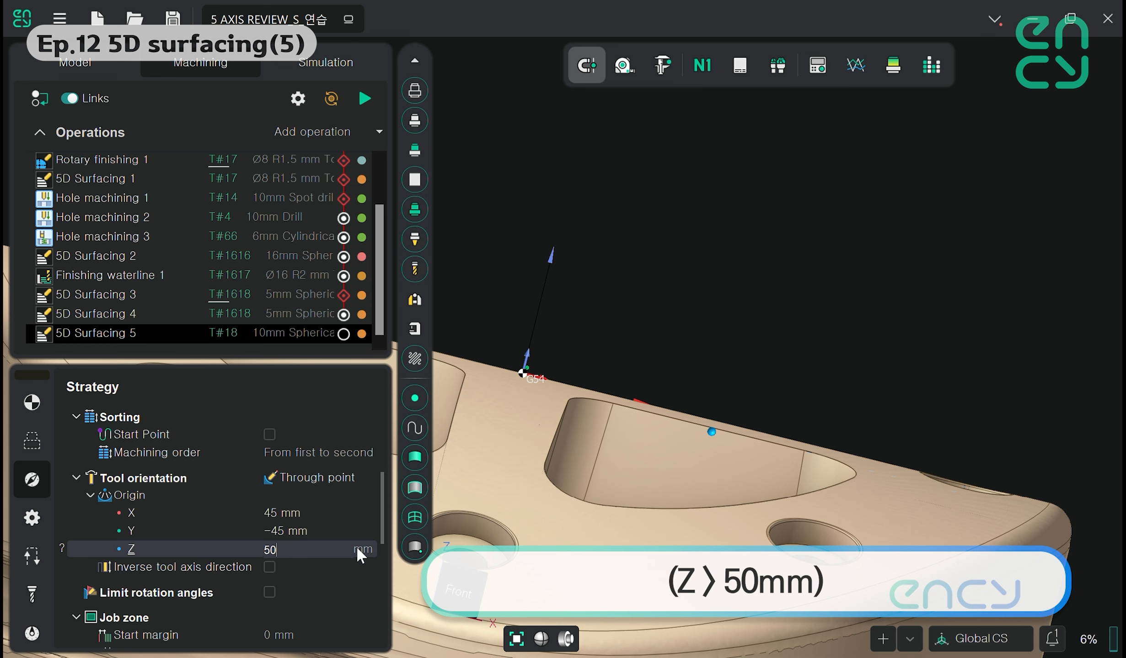
pyautogui.press('Return')
pyautogui.scroll(-3, 809, 358)
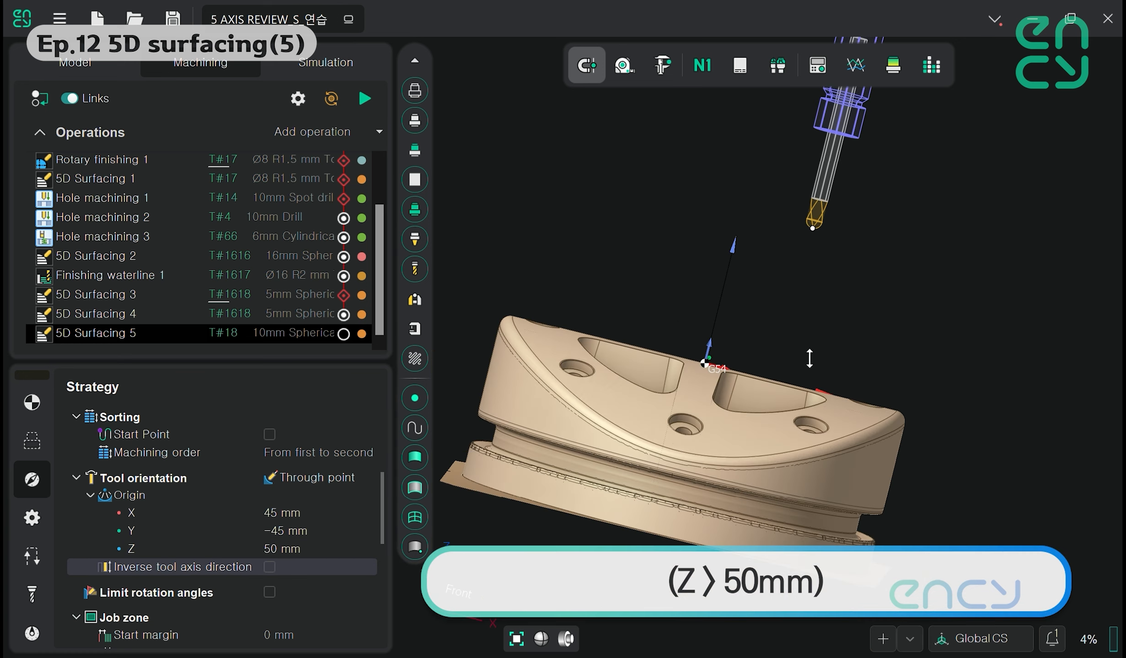
pyautogui.click(295, 554)
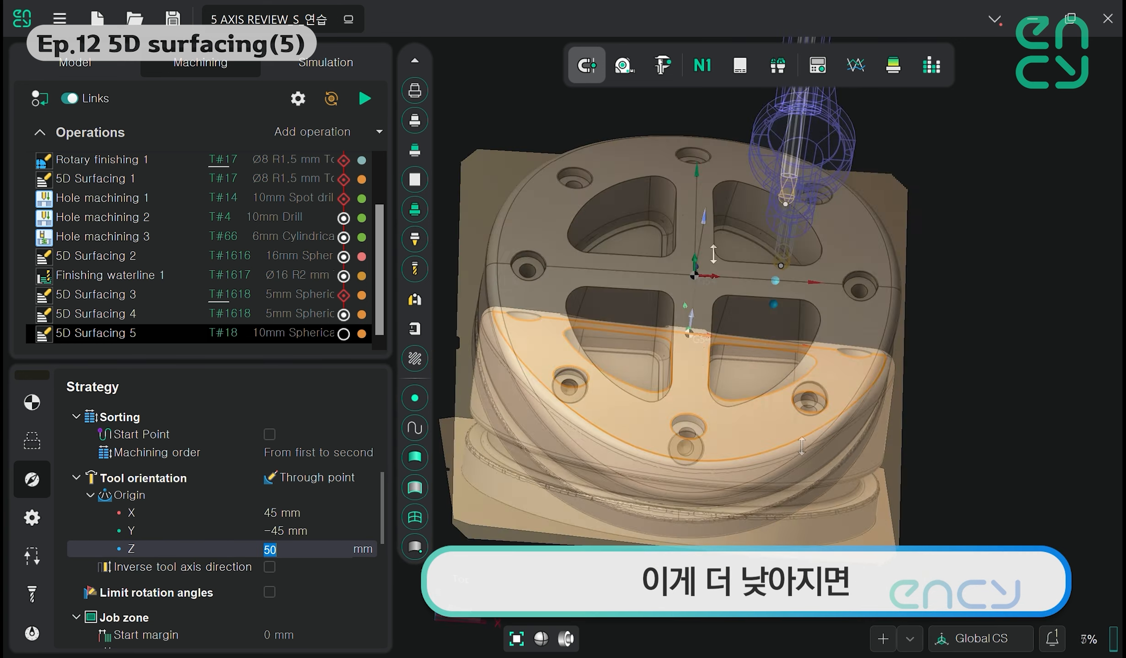
pyautogui.moveTo(713, 254); pyautogui.dragTo(696, 226, button='middle')
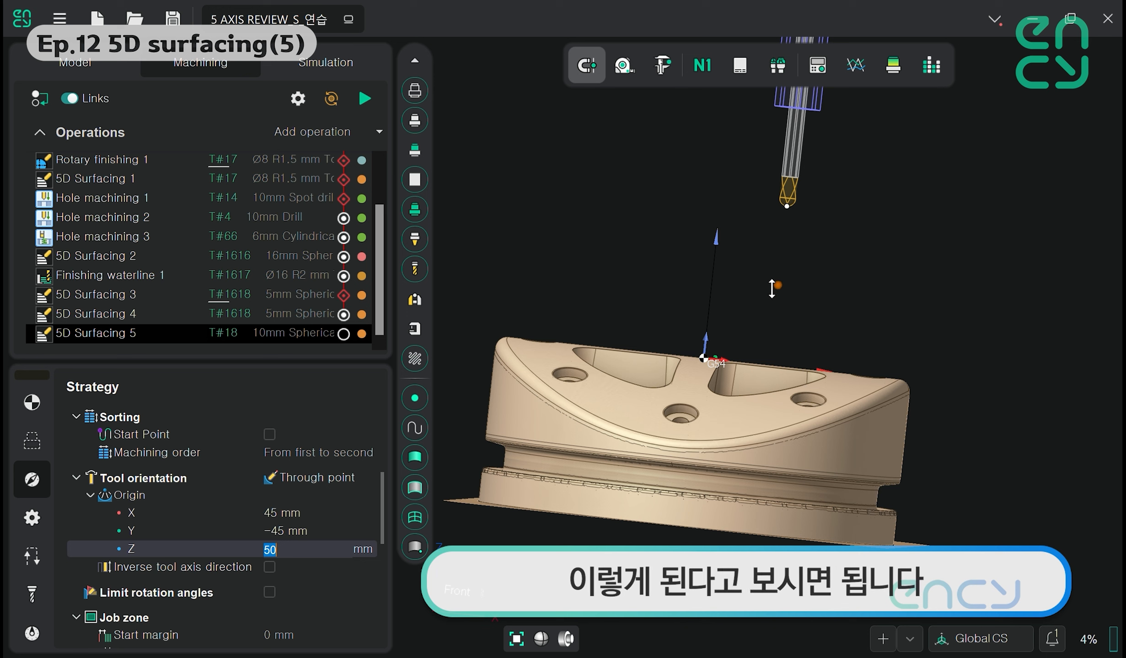
# Change the safe surface of 5D Surfacing 5 to Plane
pyautogui.click(32, 557)
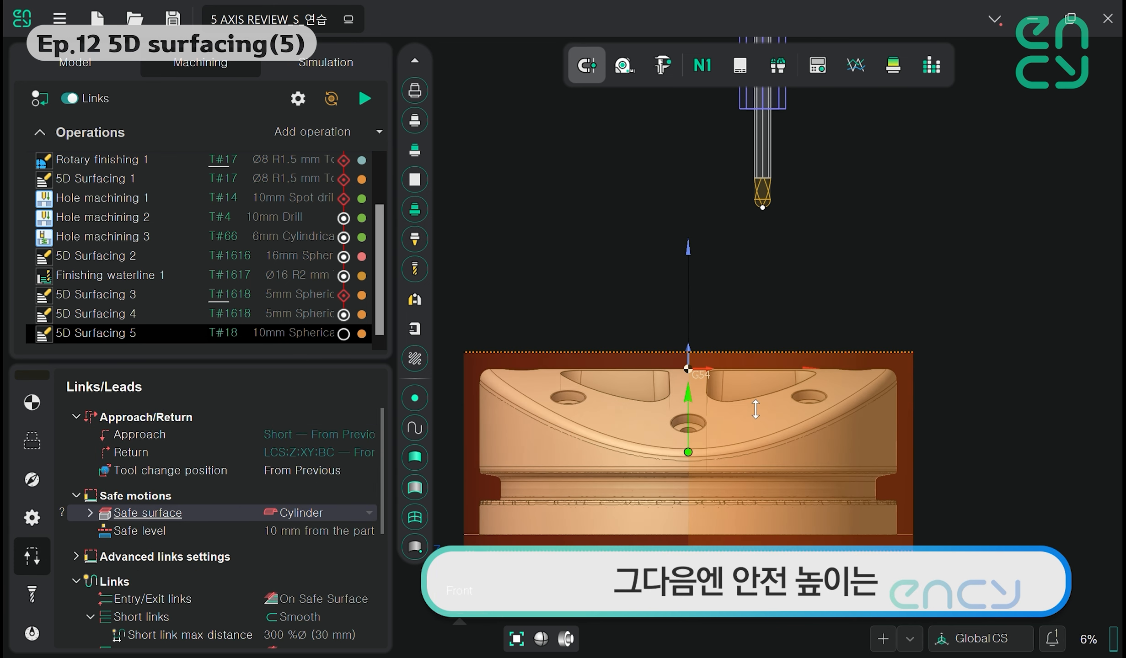
pyautogui.click(333, 511)
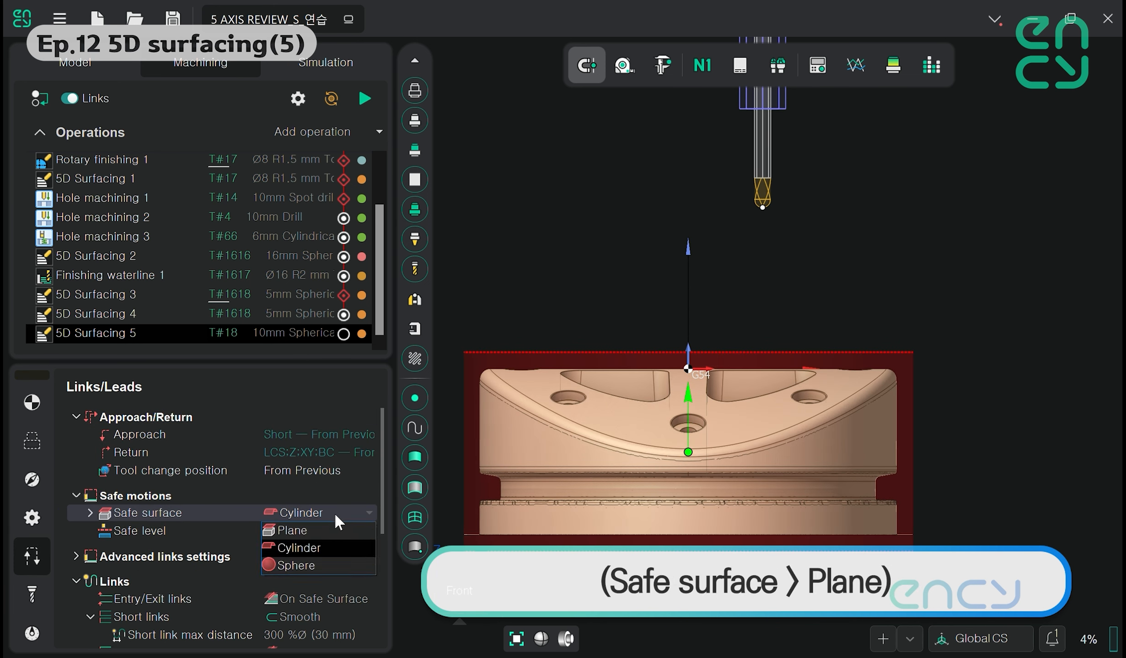
pyautogui.click(315, 527)
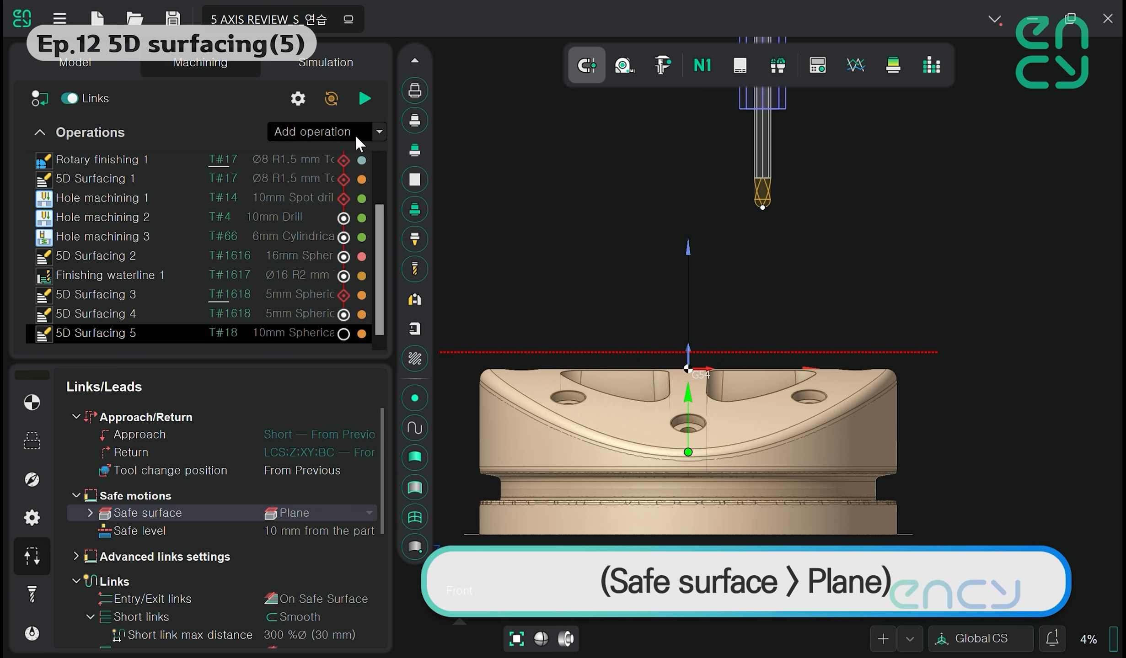
# Calculate the 5D Surfacing 5 toolpath and inspect the passes inside the pocket
pyautogui.click(365, 98)
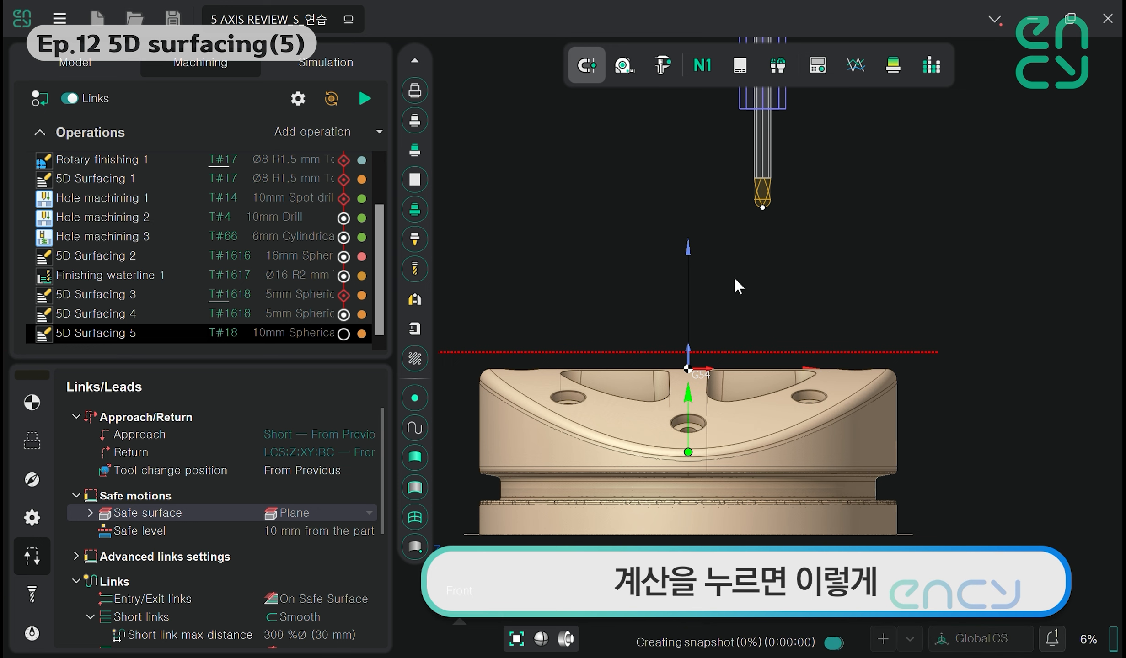
pyautogui.moveTo(823, 416); pyautogui.dragTo(882, 458, button='middle')
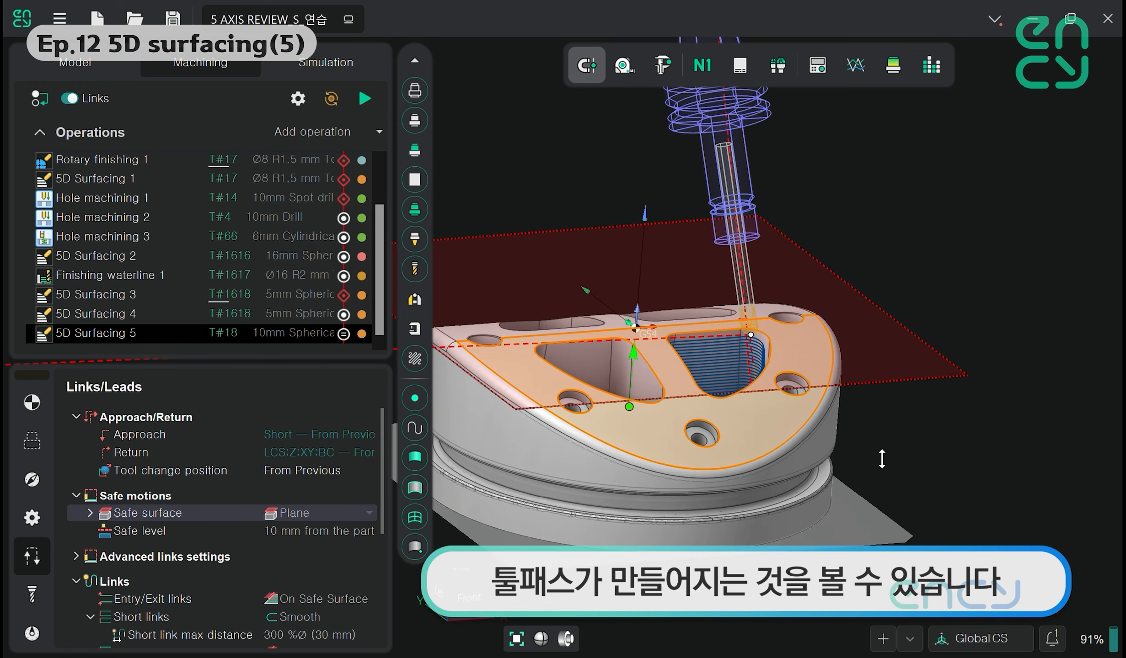
pyautogui.scroll(5, 750, 411)
pyautogui.scroll(-3, 740, 384)
pyautogui.moveTo(723, 352); pyautogui.dragTo(713, 320, button='middle')
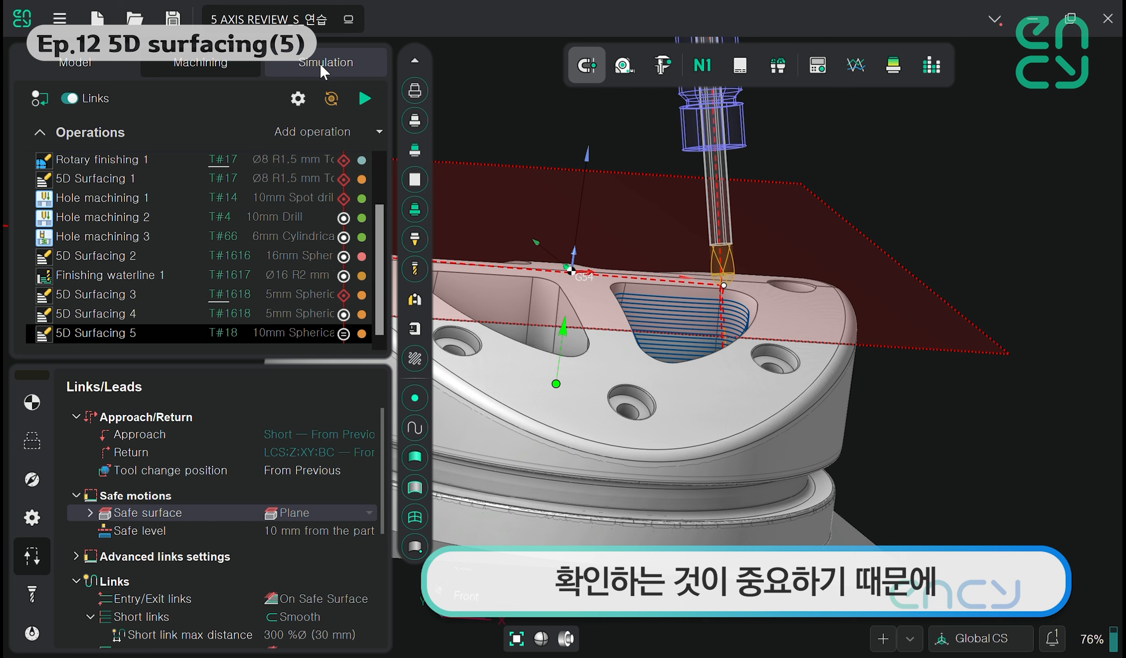
# Fast-forward the machining simulation through all operations preceding 5D Surfacing 5
pyautogui.click(319, 63)
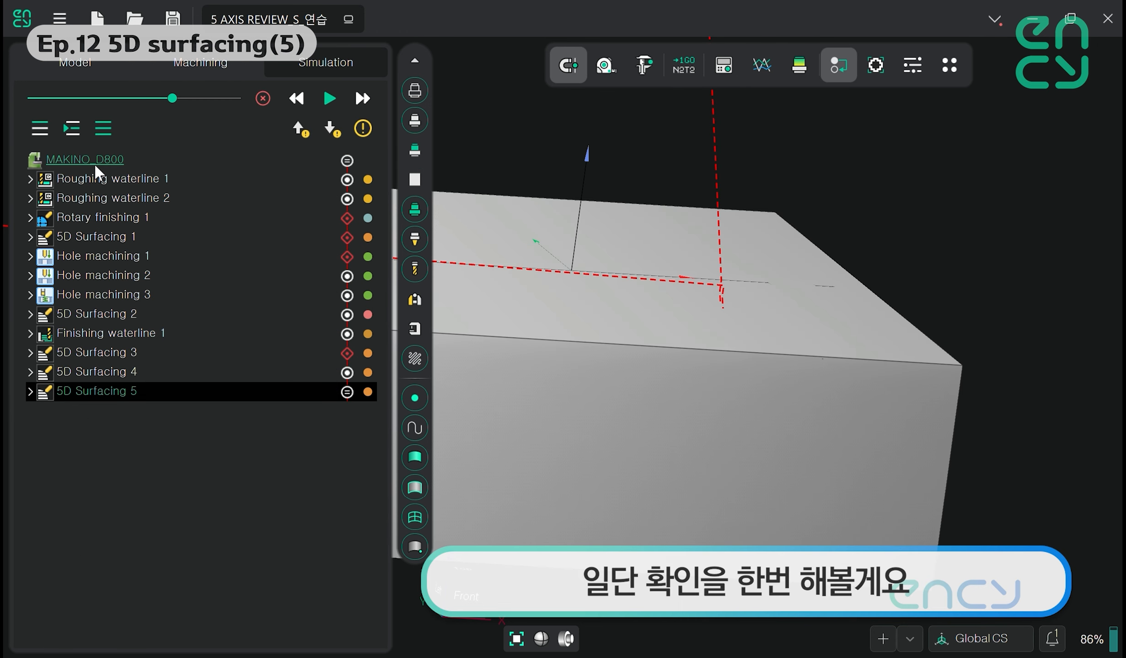
pyautogui.click(70, 134)
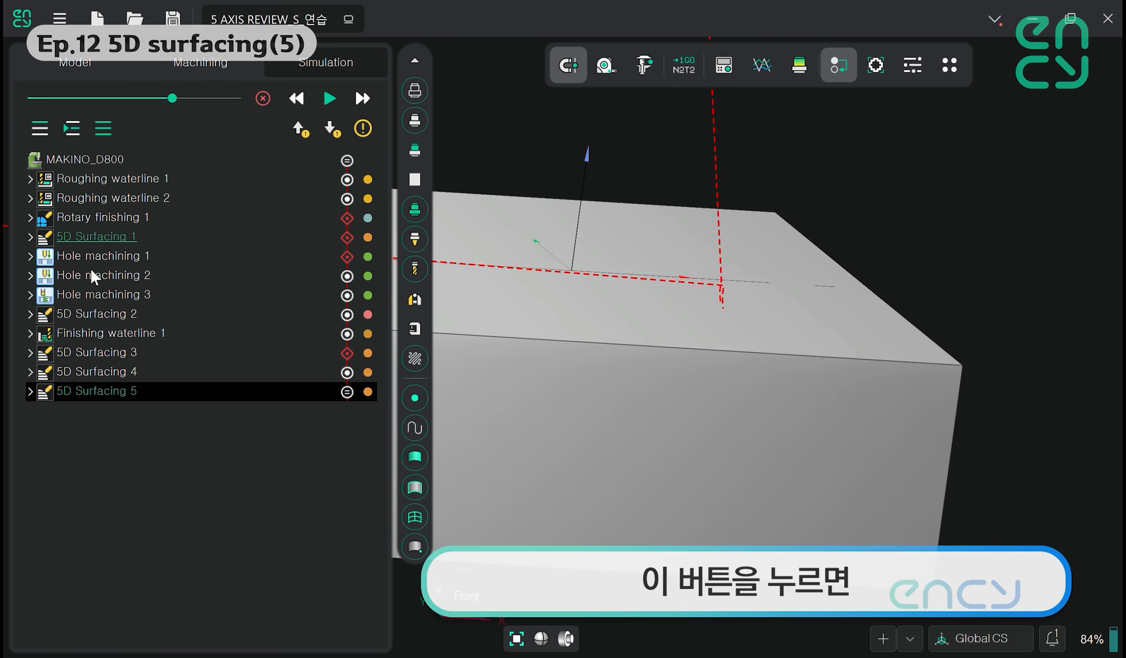
pyautogui.click(72, 132)
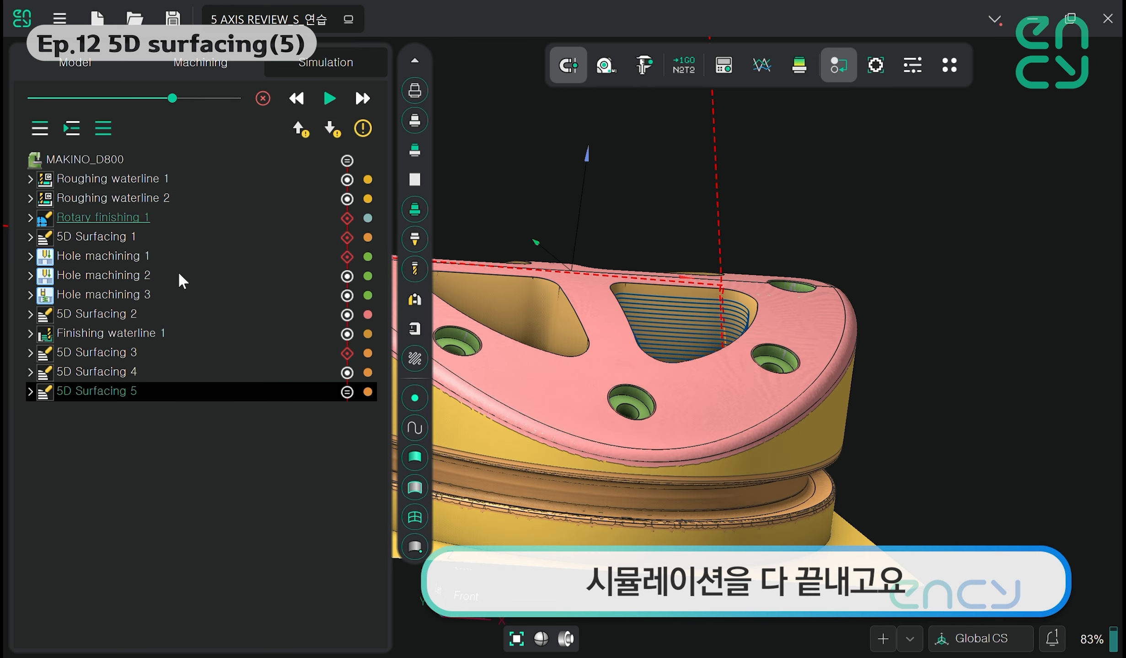
# Compare the simulated stock at 5D Surfacing 3 and 4, then run the simulation of 5D Surfacing 5 to check for collisions
pyautogui.moveTo(674, 375); pyautogui.dragTo(602, 459, button='middle')
pyautogui.click(138, 354)
pyautogui.click(132, 375)
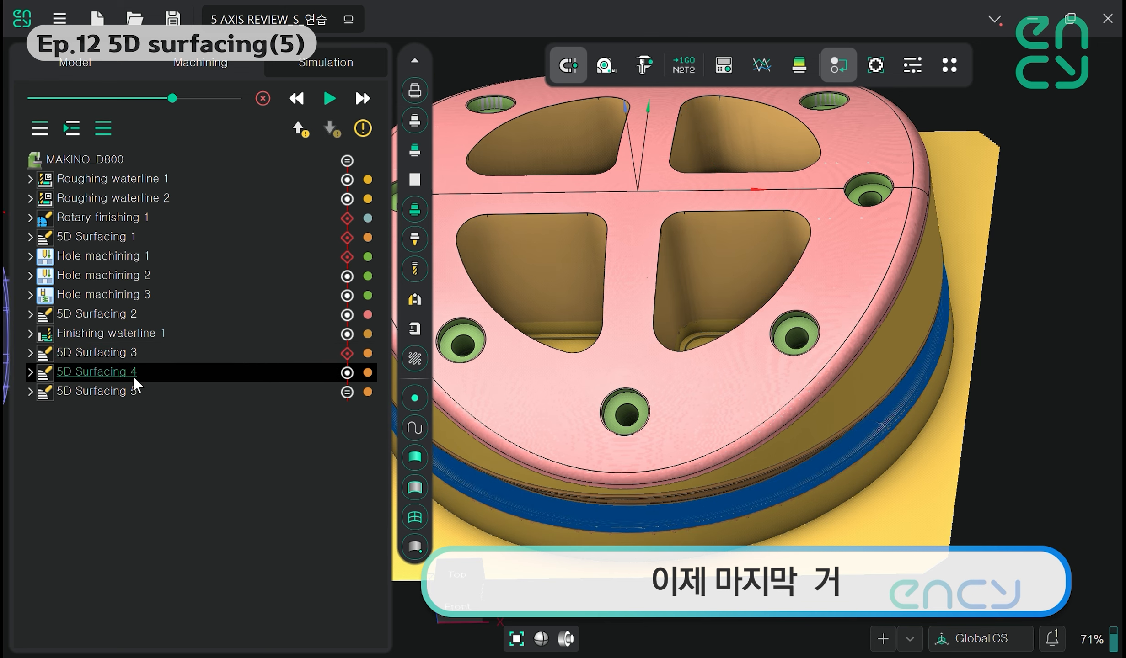
pyautogui.click(130, 394)
pyautogui.moveTo(743, 319); pyautogui.dragTo(803, 331, button='middle')
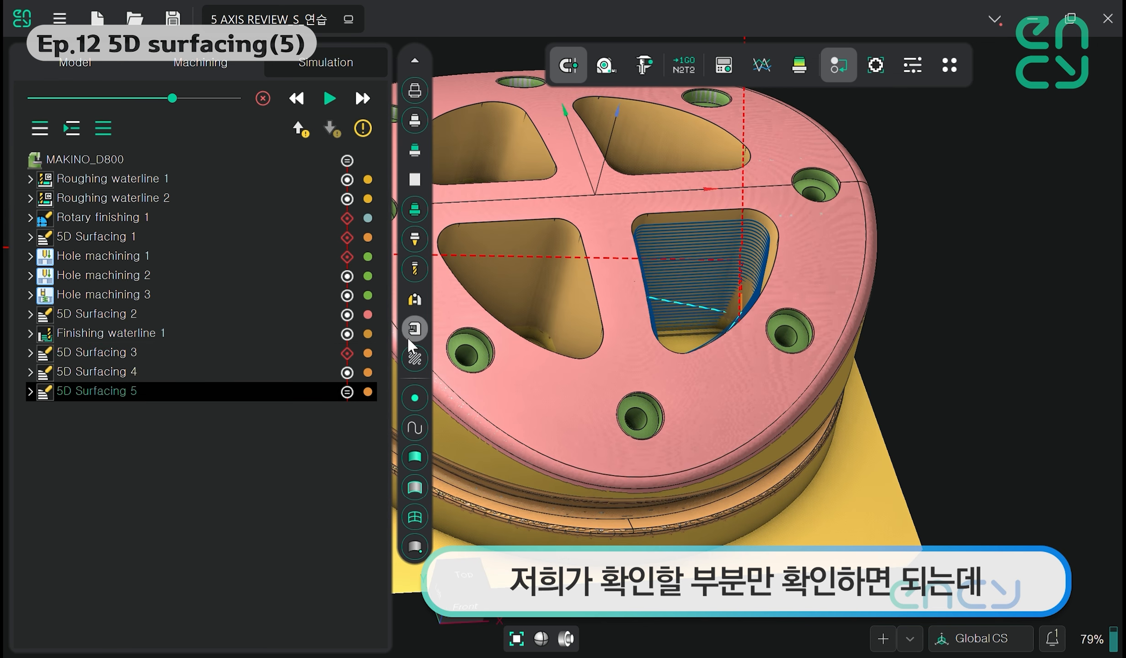
pyautogui.click(330, 108)
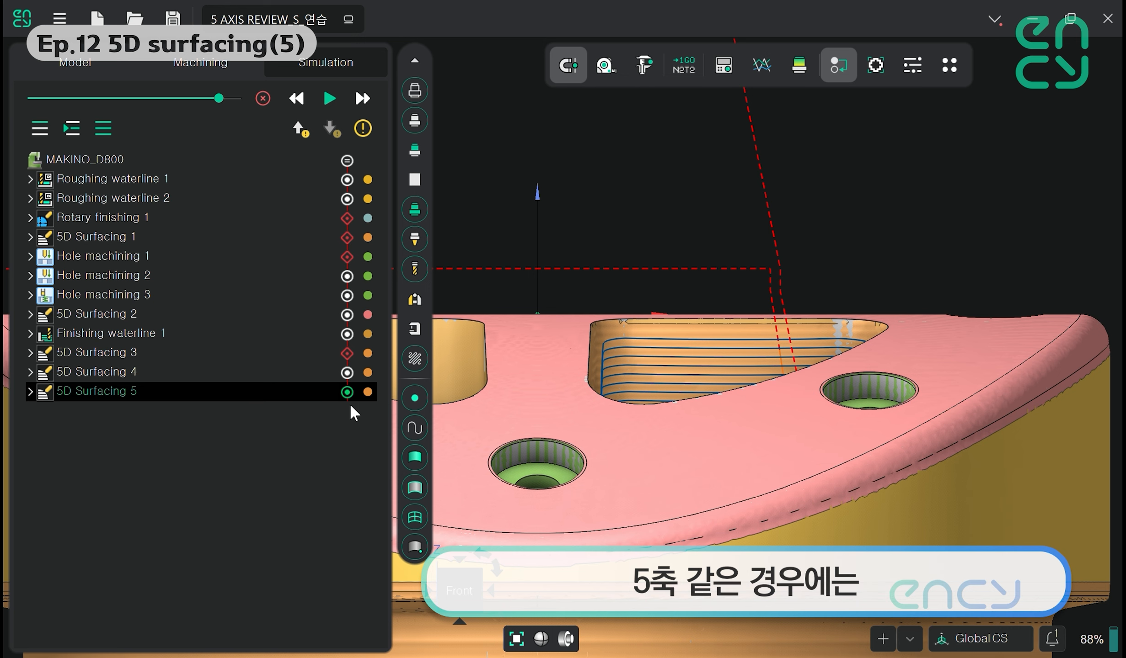
pyautogui.scroll(-5, 672, 288)
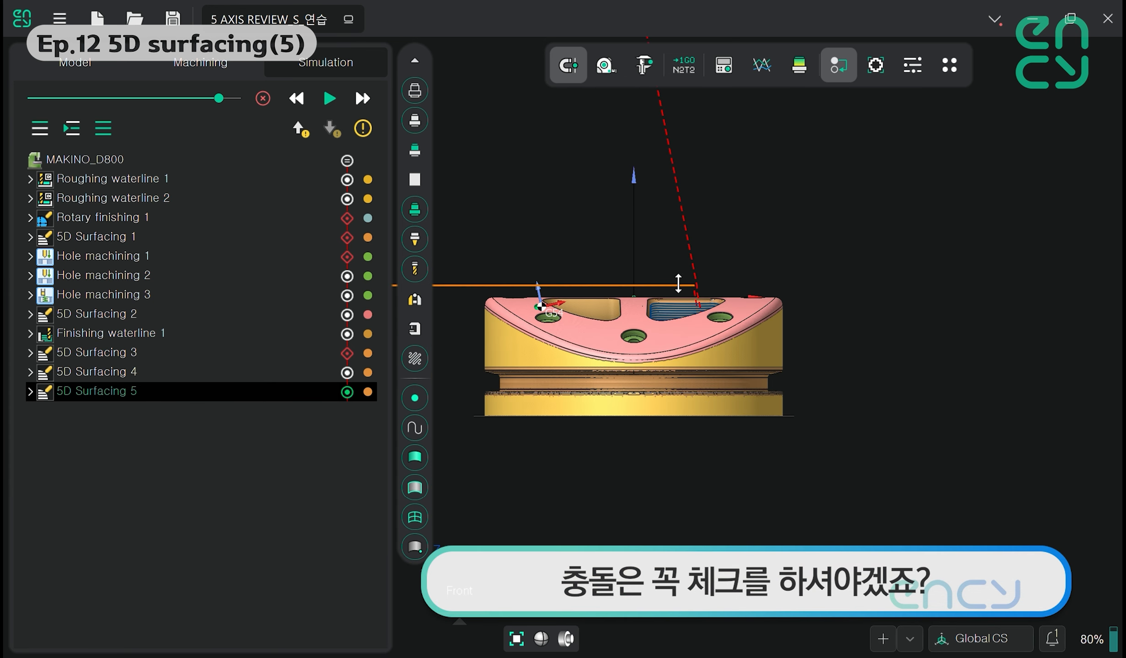
pyautogui.scroll(-3, 662, 217)
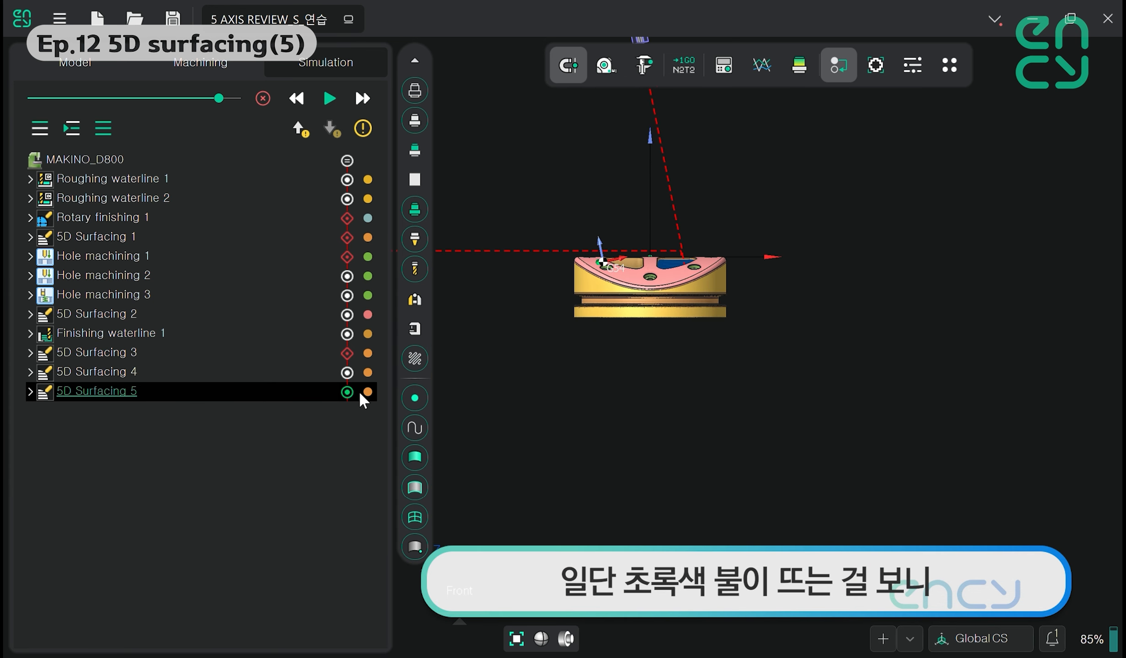
# Return to the machining operations, check the status of 5D Surfacing 5 and examine its pocket toolpath on the part
pyautogui.click(188, 75)
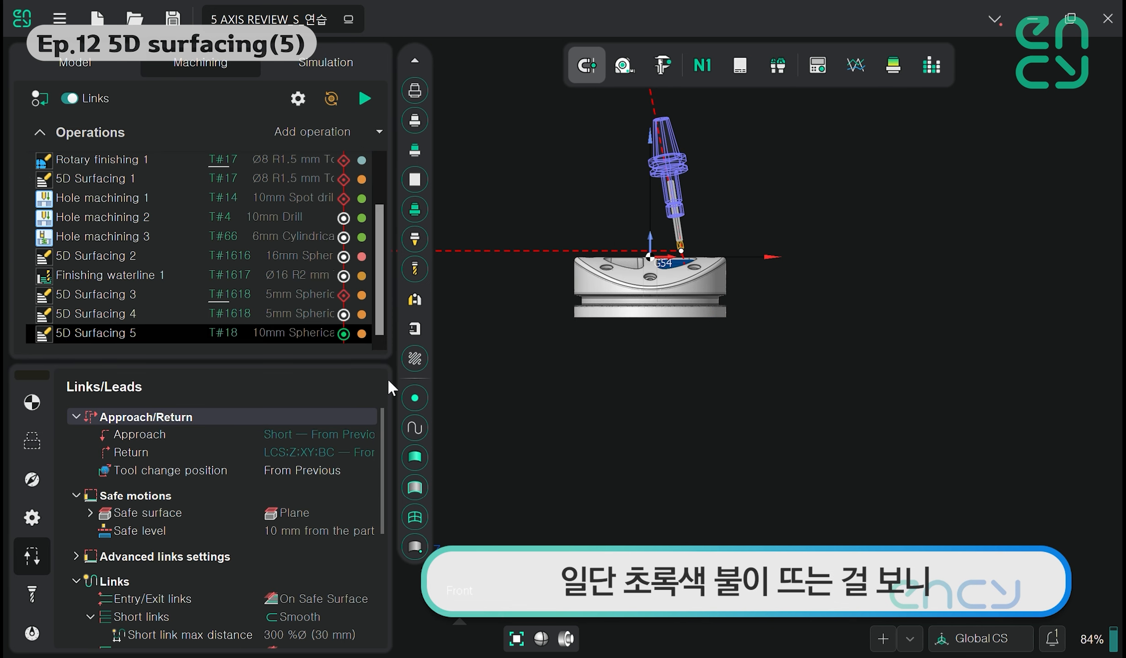
pyautogui.moveTo(347, 334)
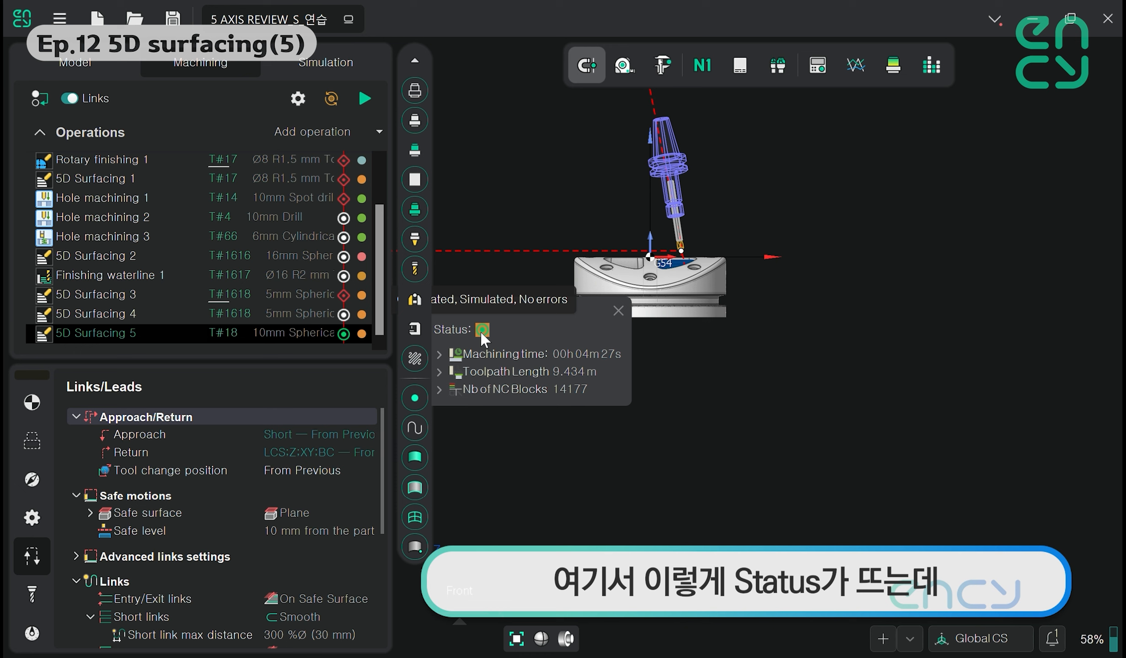
pyautogui.scroll(5, 677, 332)
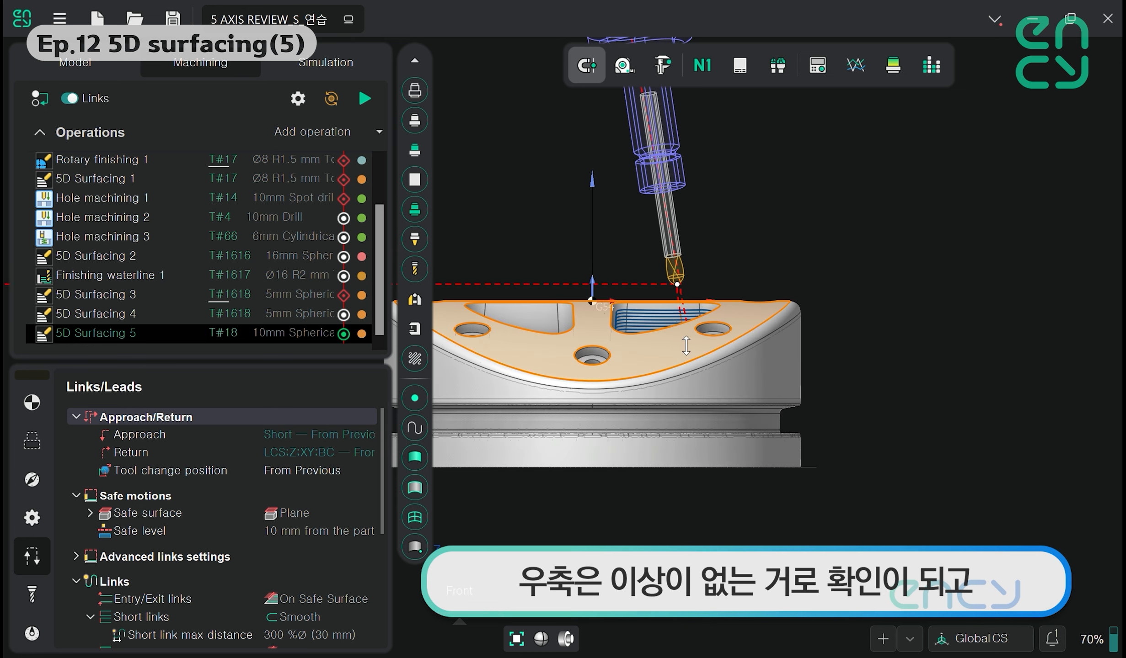
pyautogui.scroll(-4, 677, 327)
pyautogui.moveTo(738, 384); pyautogui.dragTo(689, 498, button='middle')
pyautogui.scroll(4, 671, 366)
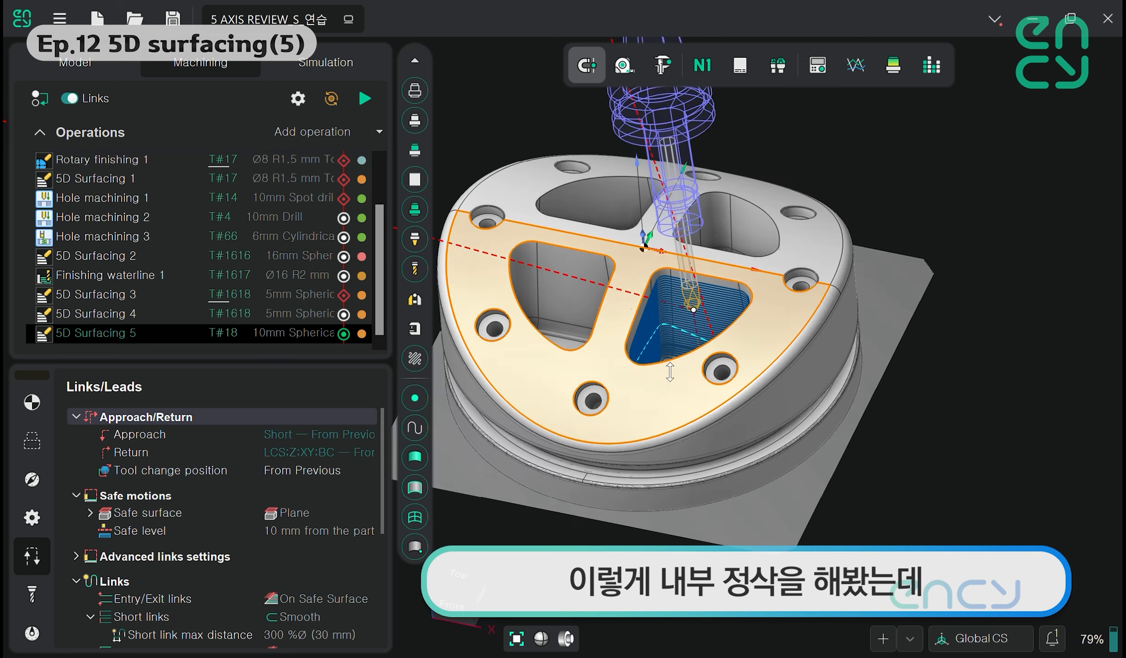
pyautogui.moveTo(671, 371); pyautogui.dragTo(79, 404, button='middle')
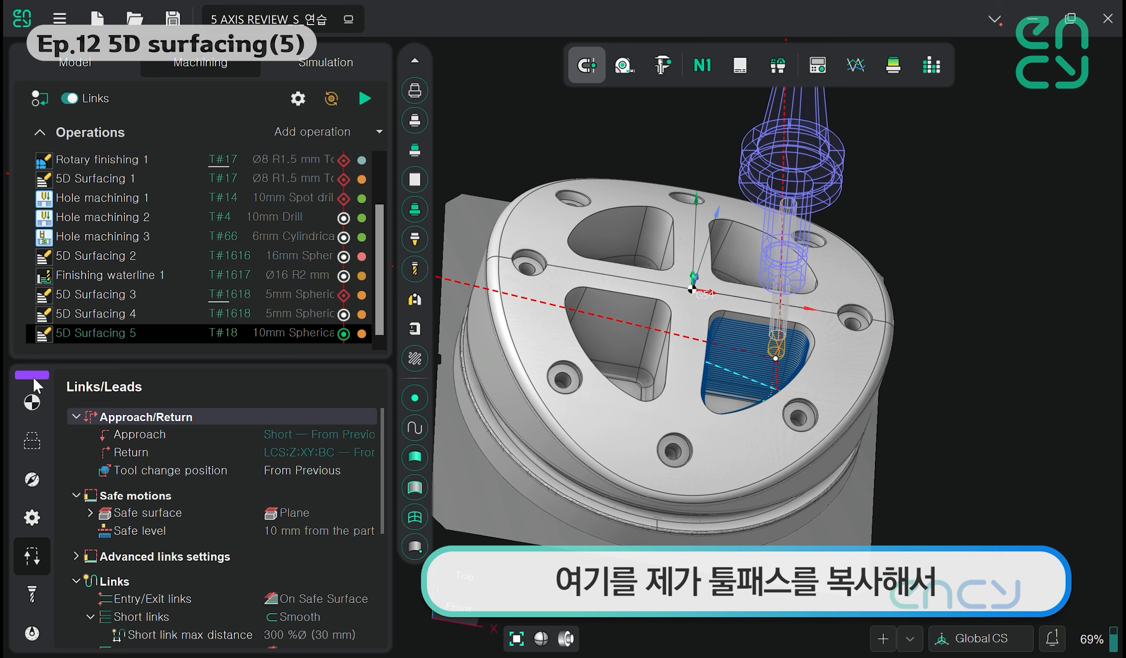
# Set the multiply scheme to Round array in the Transformations parameters of 5D Surfacing 5
pyautogui.moveTo(32, 375); pyautogui.dragTo(1089, 320)
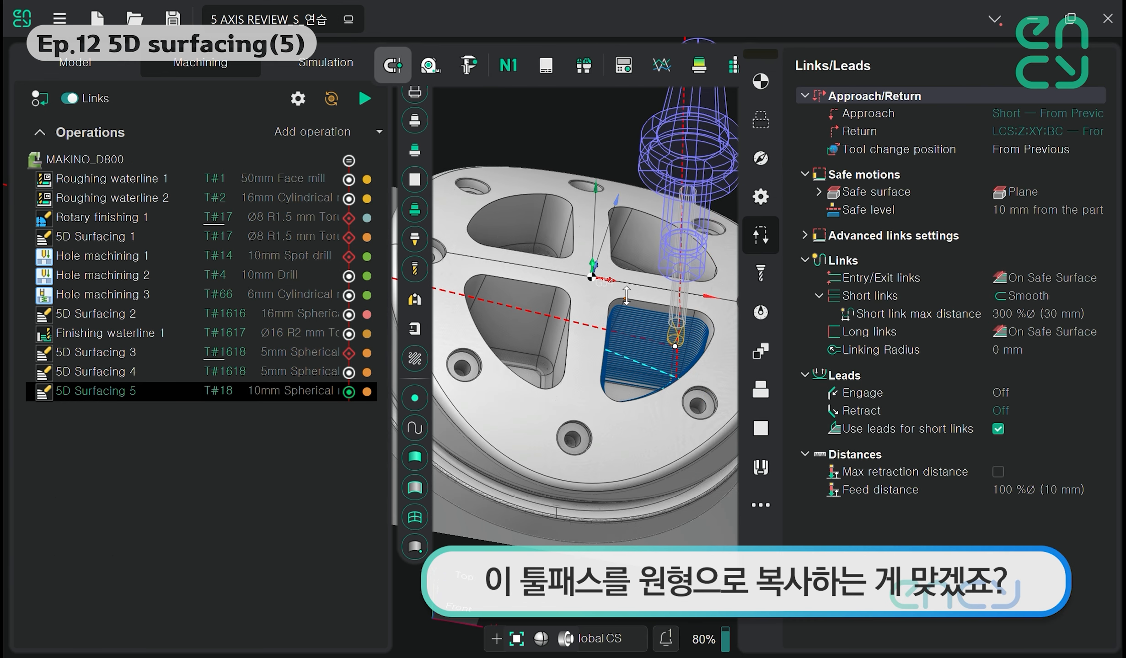
pyautogui.click(765, 352)
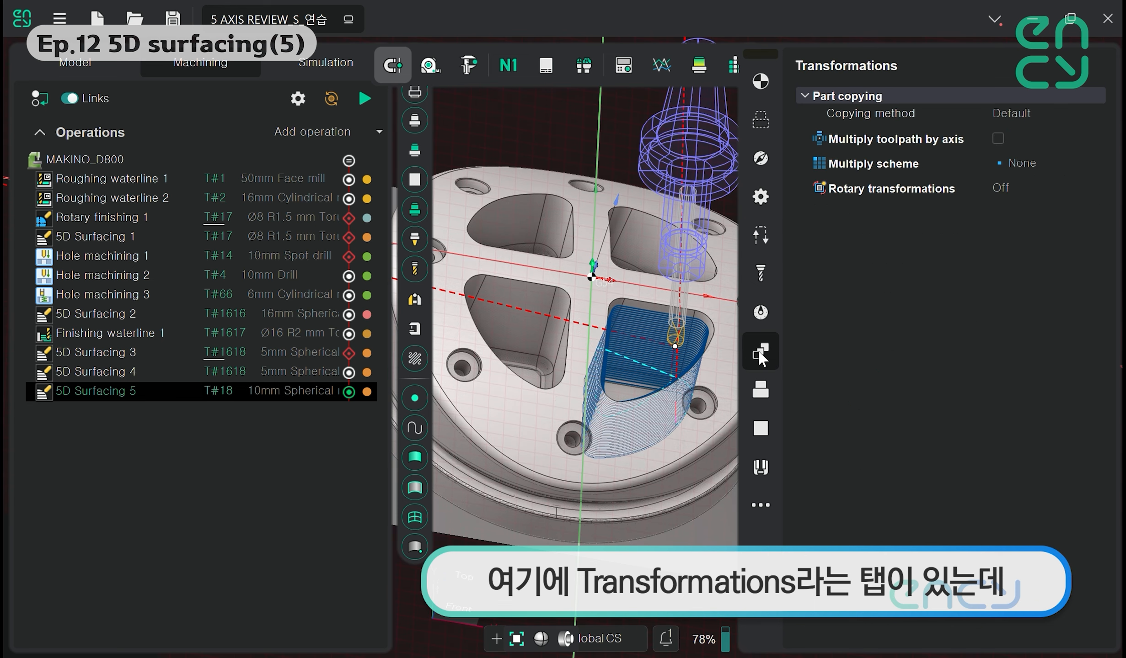
pyautogui.click(758, 55)
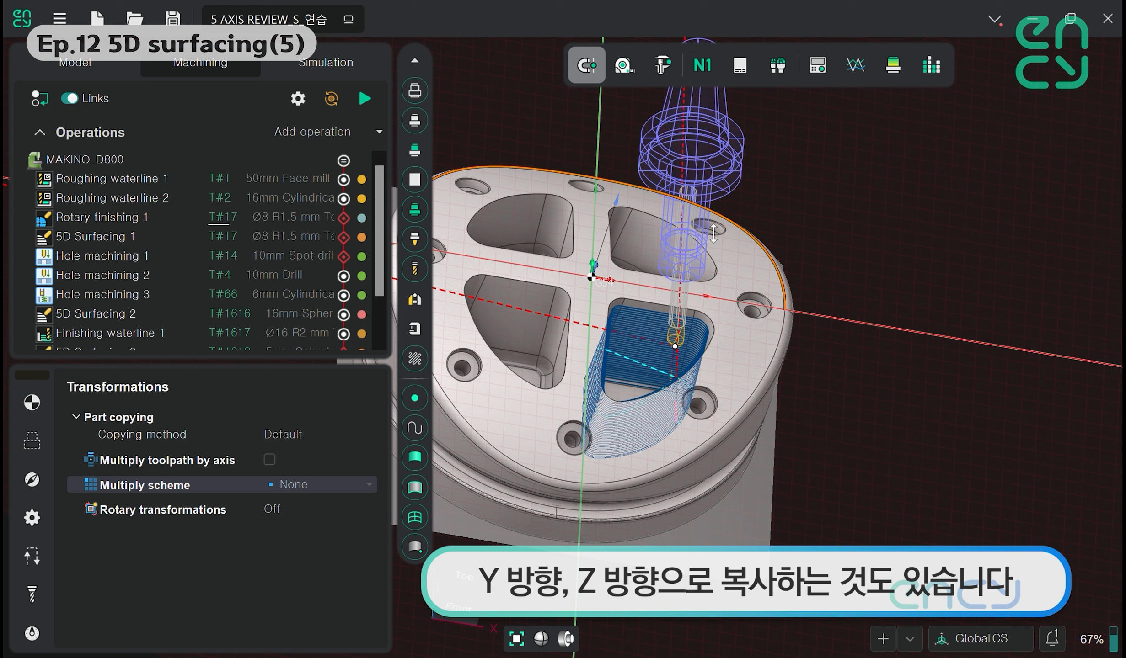
pyautogui.click(364, 483)
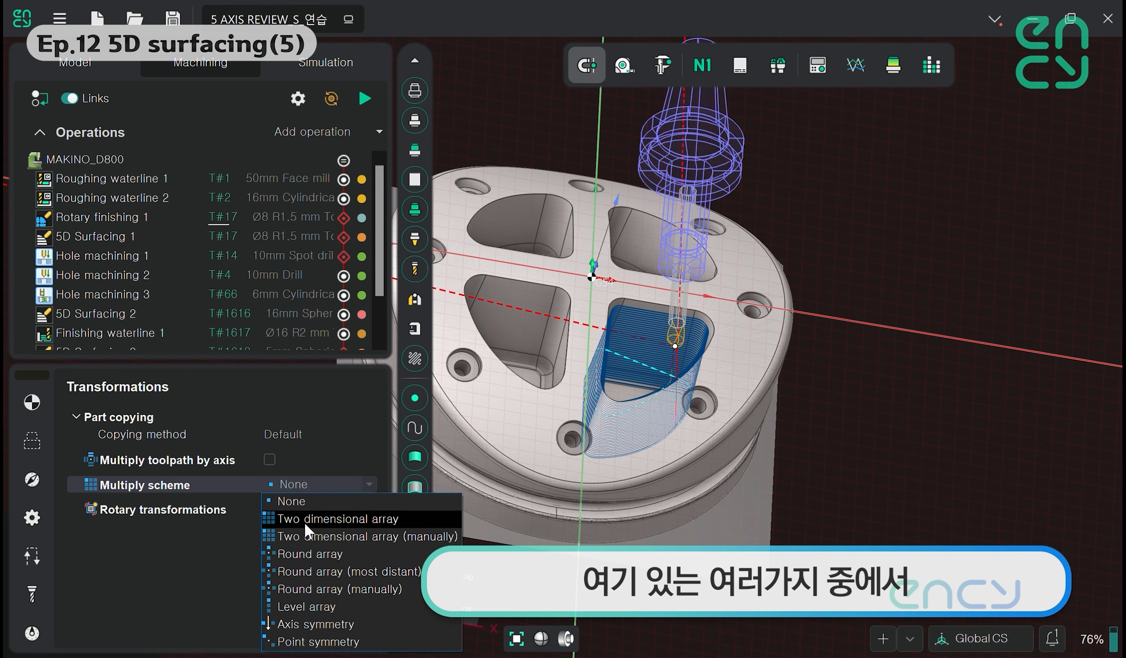
pyautogui.click(309, 555)
# Define the round array with 4 instances, centre at 0, 0 mm and a 90° angle step, and recalculate 5D Surfacing 5
pyautogui.click(281, 503)
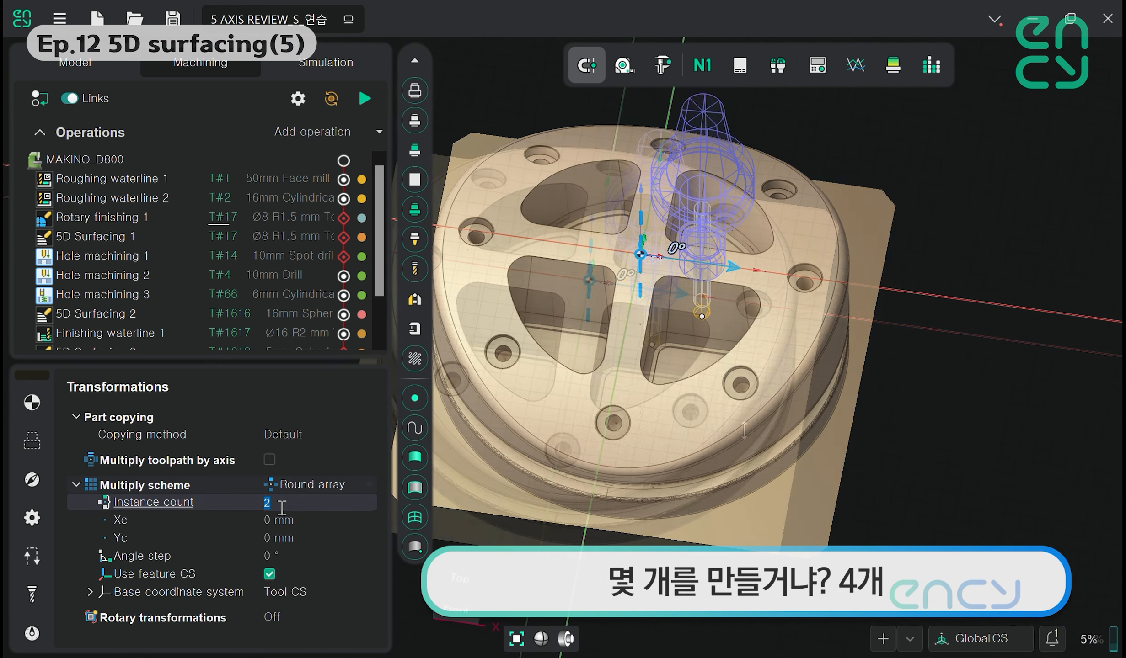
pyautogui.write('4')
pyautogui.click(289, 517)
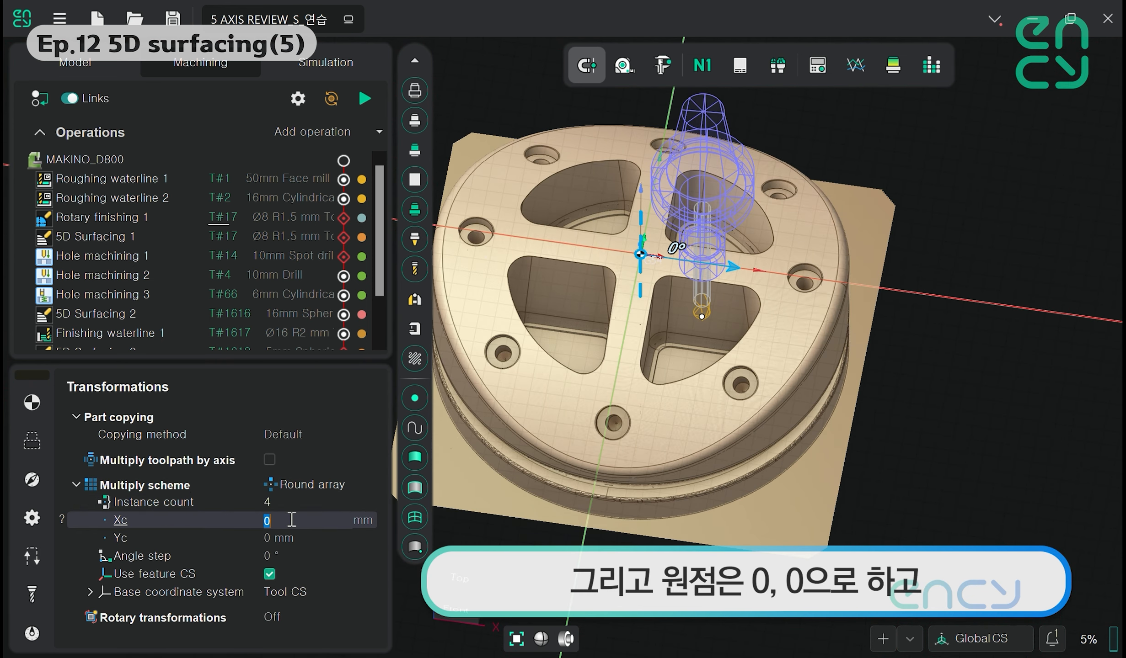
pyautogui.click(293, 540)
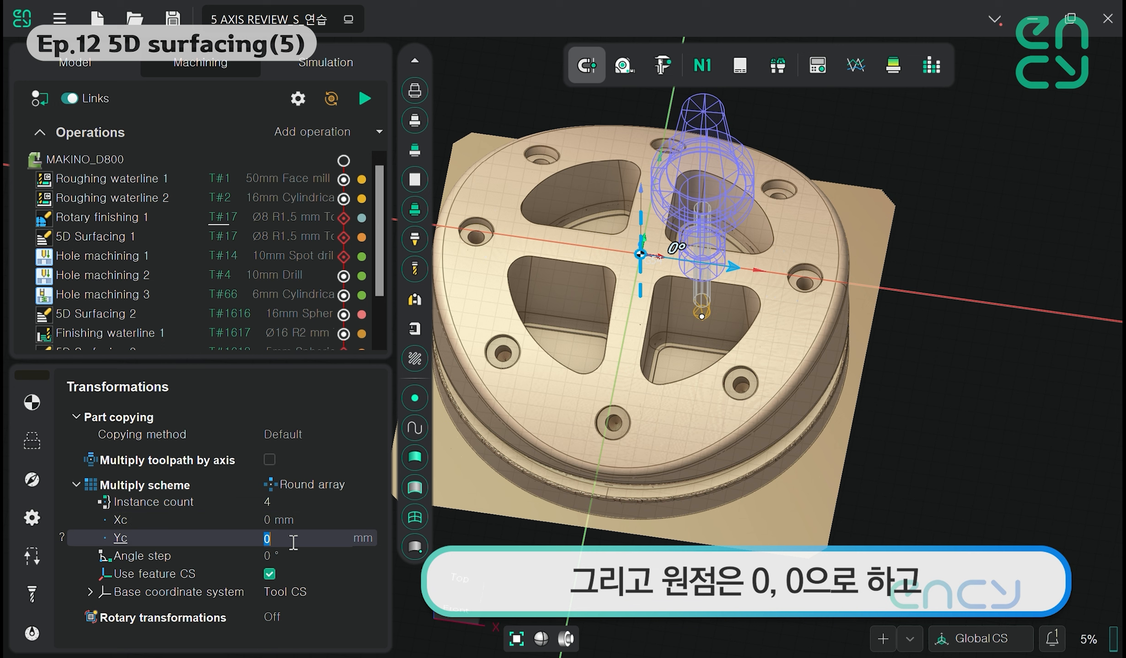
pyautogui.click(285, 562)
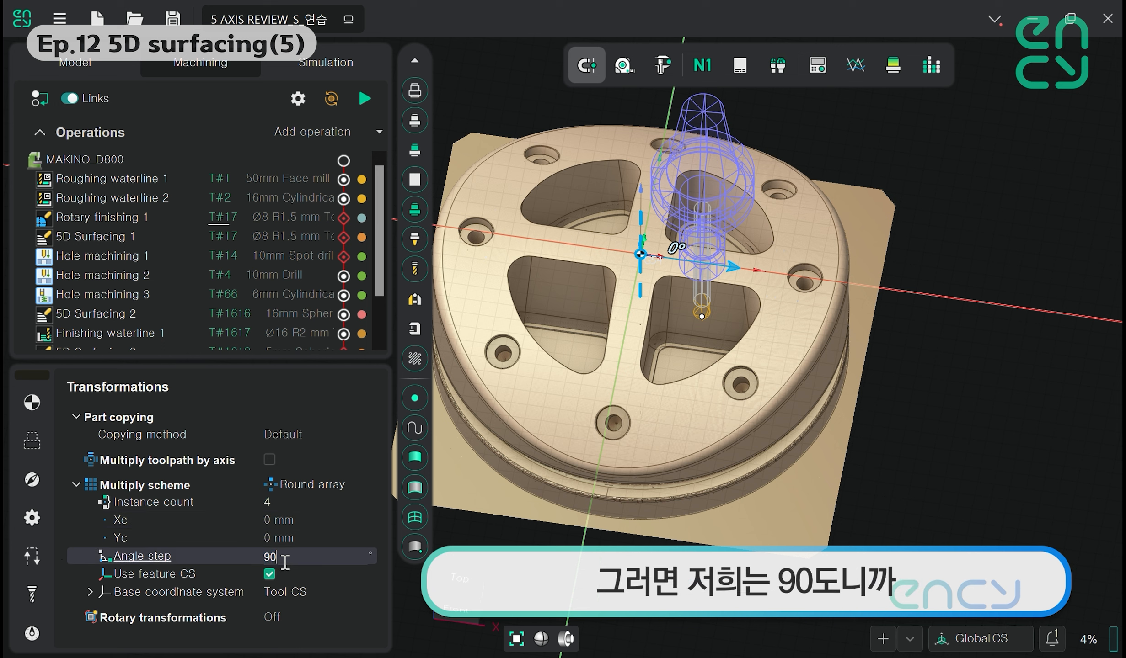
pyautogui.press('Return')
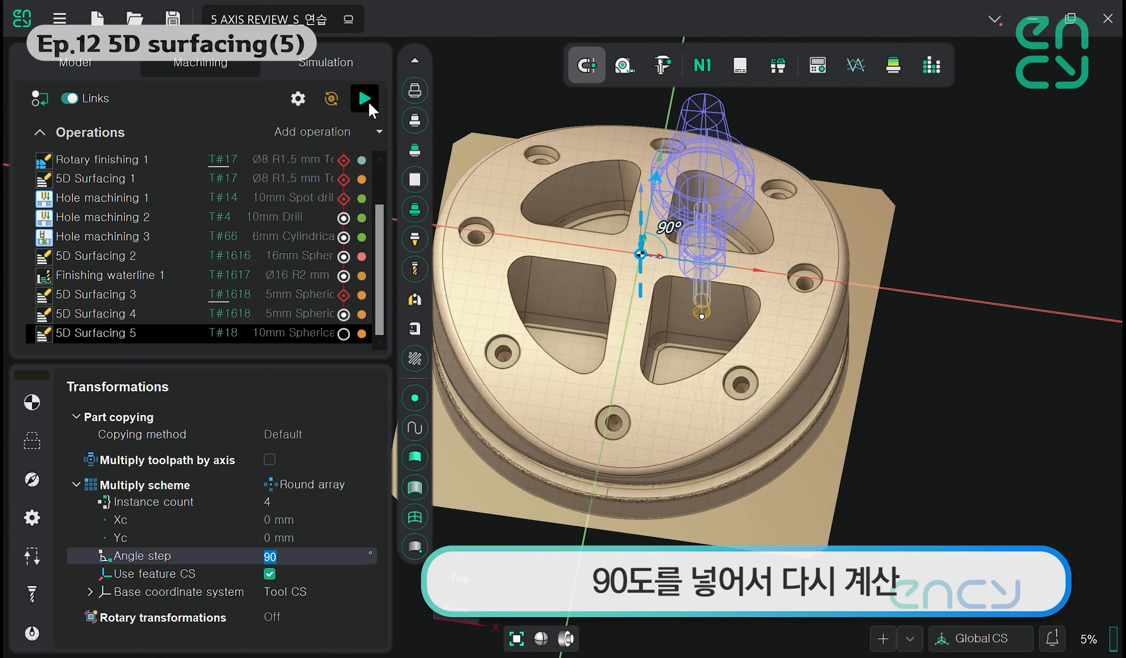
pyautogui.click(364, 99)
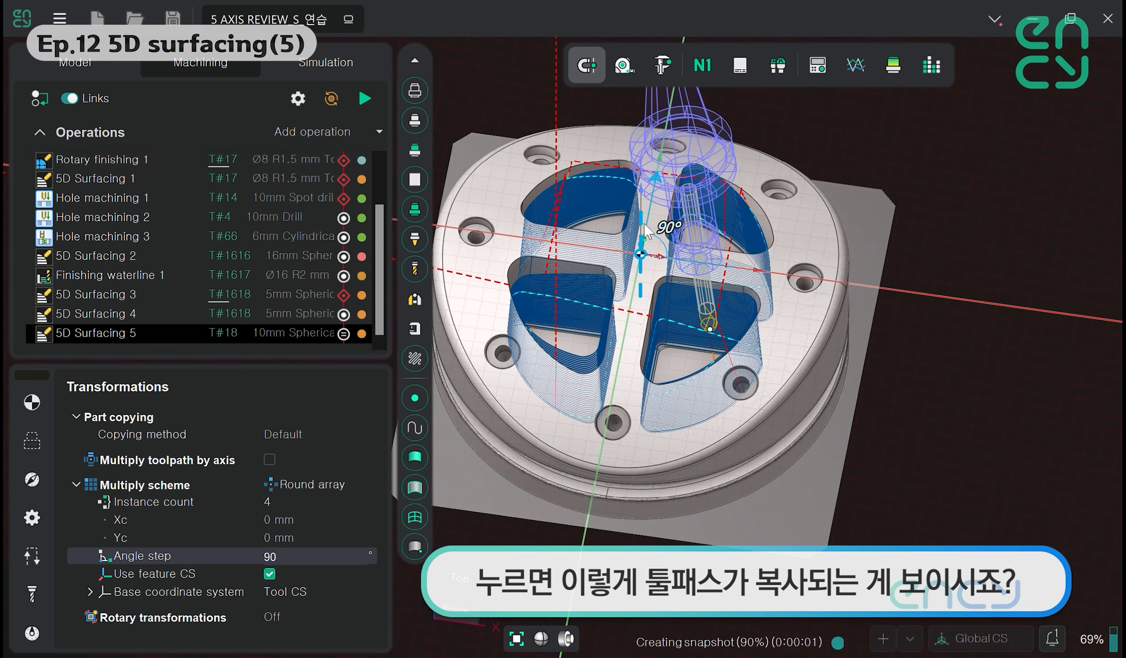
# Examine the copied toolpath in each pocket and compare its height with the part surface at the original pocket
pyautogui.moveTo(644, 343); pyautogui.dragTo(677, 339, button='middle')
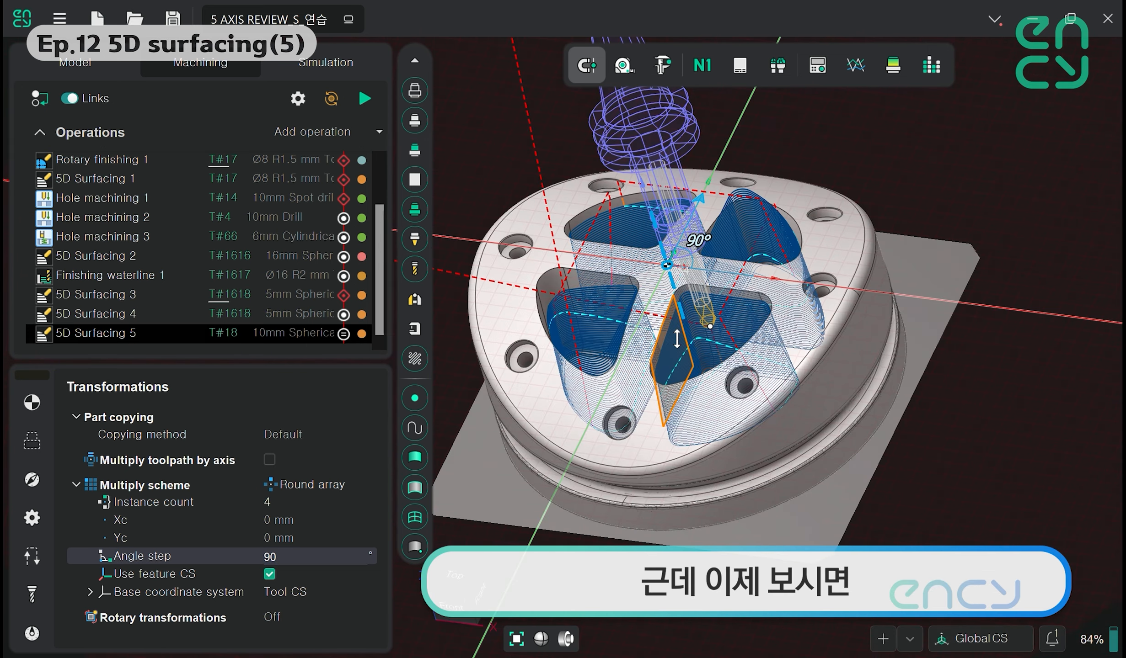
pyautogui.scroll(6, 702, 357)
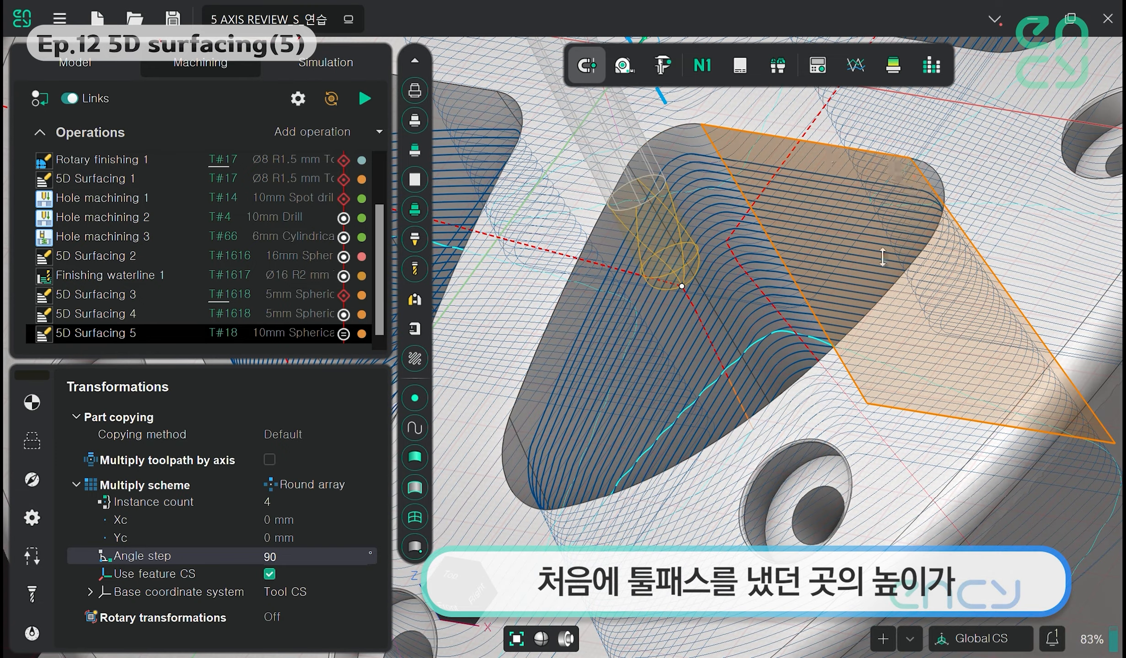
pyautogui.moveTo(595, 352); pyautogui.dragTo(617, 344, button='middle')
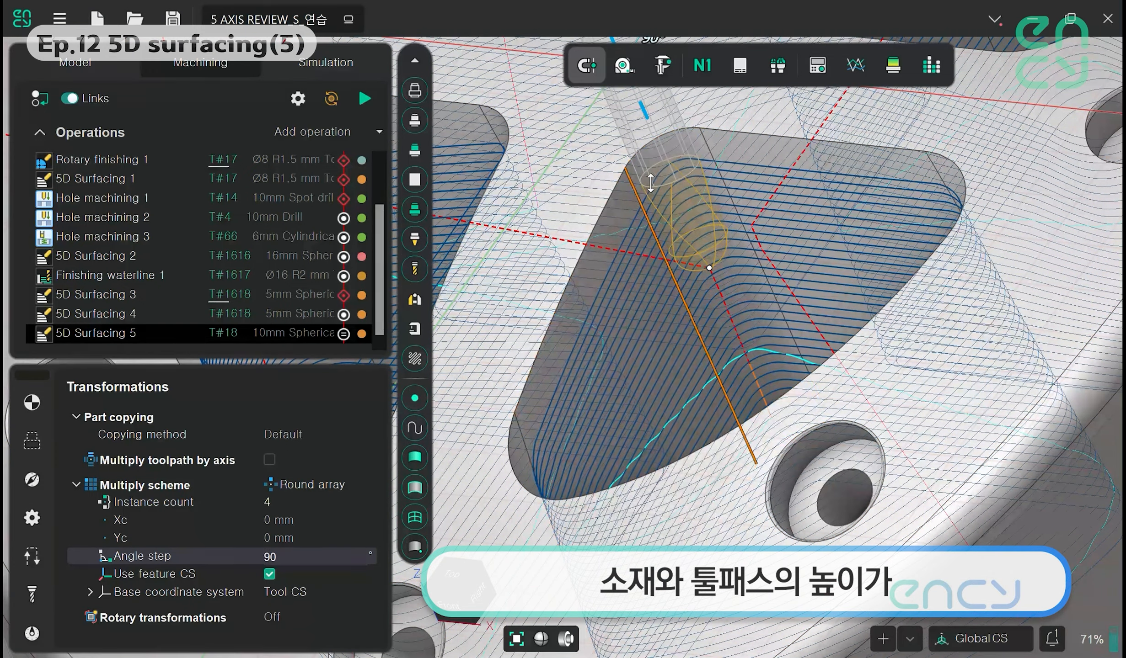
pyautogui.moveTo(650, 183)
pyautogui.mouseDown(button='middle')
pyautogui.moveTo(585, 333)
pyautogui.moveTo(781, 270)
pyautogui.mouseUp(button='middle')
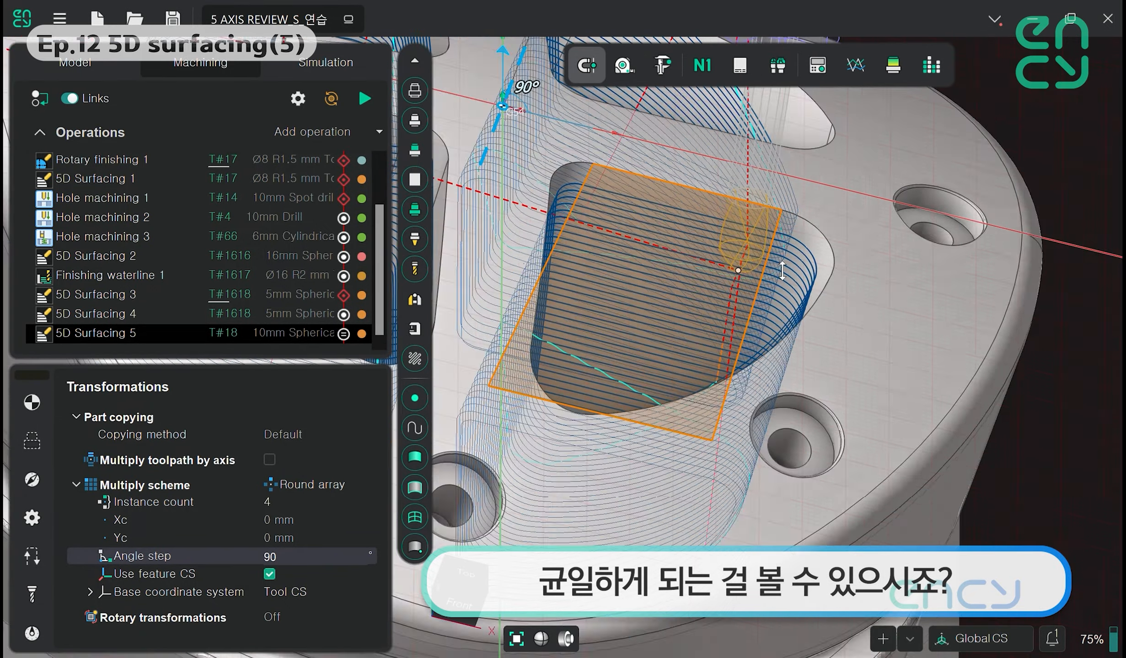
pyautogui.scroll(-5, 782, 270)
pyautogui.moveTo(831, 309); pyautogui.dragTo(807, 317, button='middle')
pyautogui.scroll(6, 809, 321)
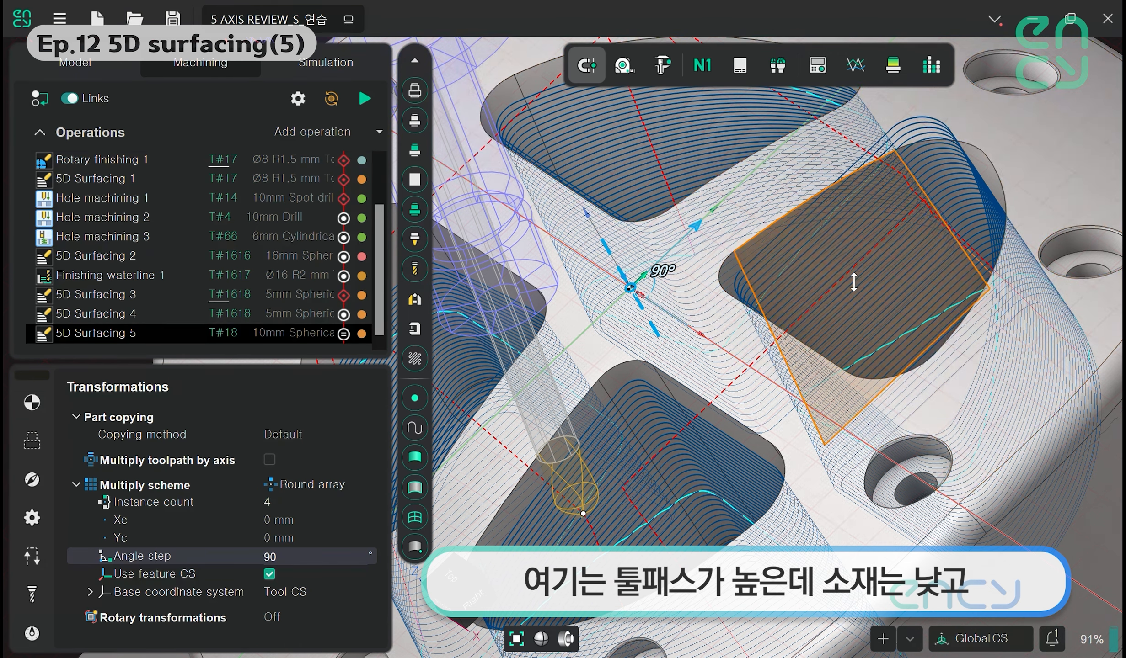
pyautogui.moveTo(853, 281); pyautogui.dragTo(887, 289, button='middle')
pyautogui.scroll(-5, 750, 402)
pyautogui.scroll(-2, 749, 350)
pyautogui.scroll(6, 705, 256)
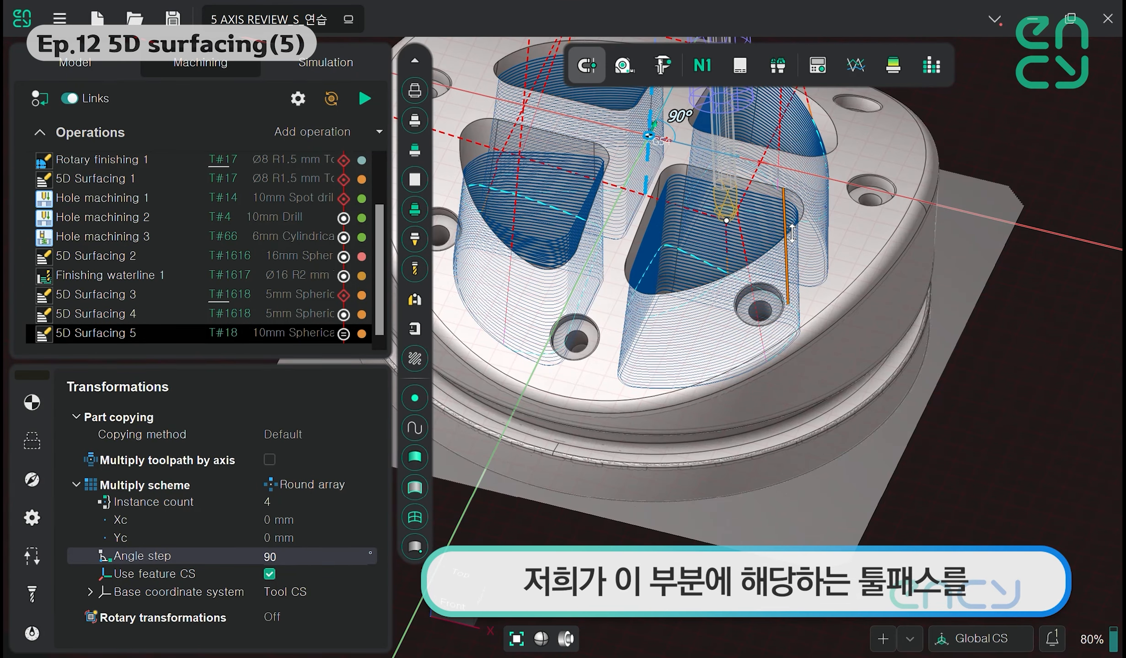
# Inspect all four rotated pocket toolpaths from several angles against the part's slanted top face
pyautogui.moveTo(743, 176); pyautogui.dragTo(773, 250, button='middle')
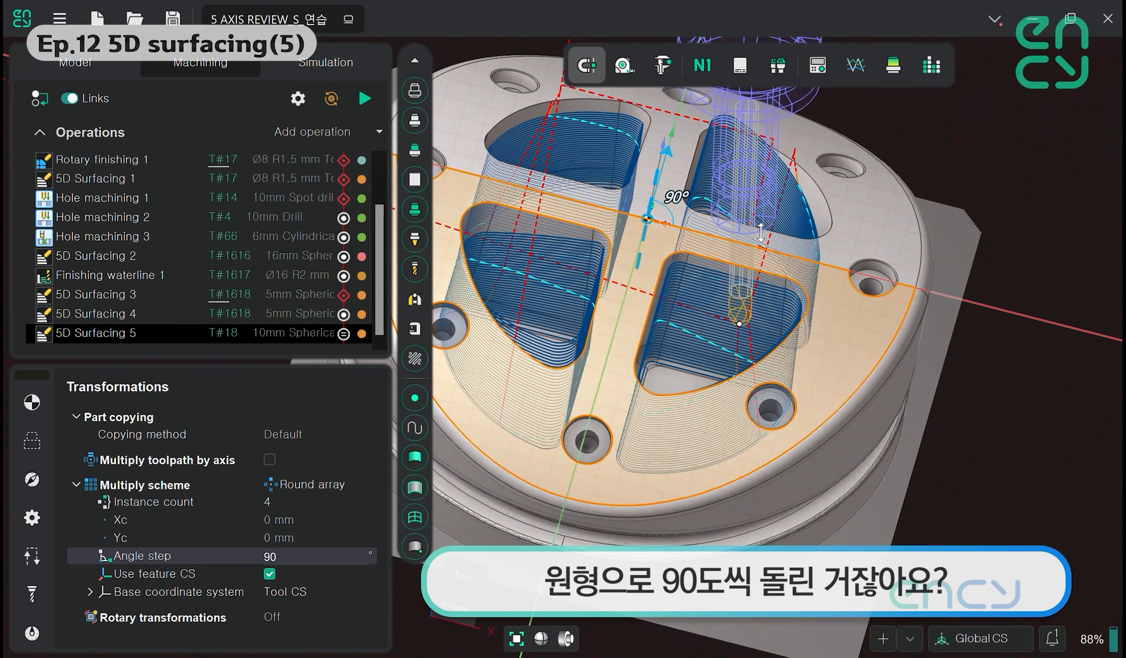
pyautogui.moveTo(604, 293); pyautogui.dragTo(682, 322, button='middle')
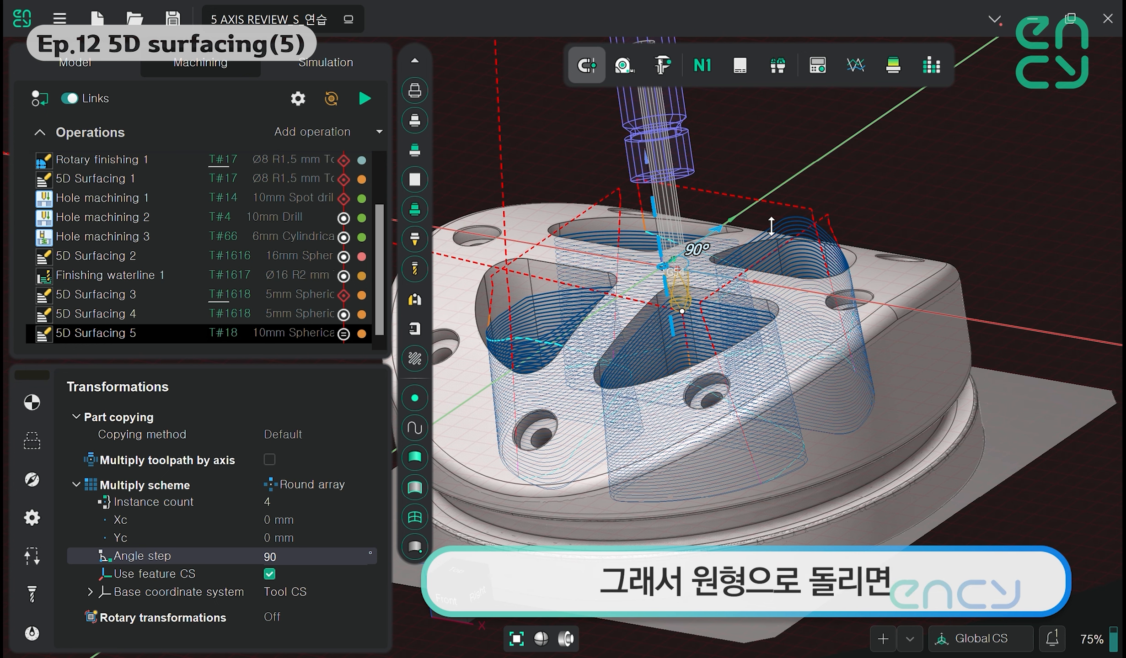
pyautogui.moveTo(776, 247); pyautogui.dragTo(758, 380, button='right')
pyautogui.scroll(3, 606, 241)
pyautogui.scroll(-2, 758, 379)
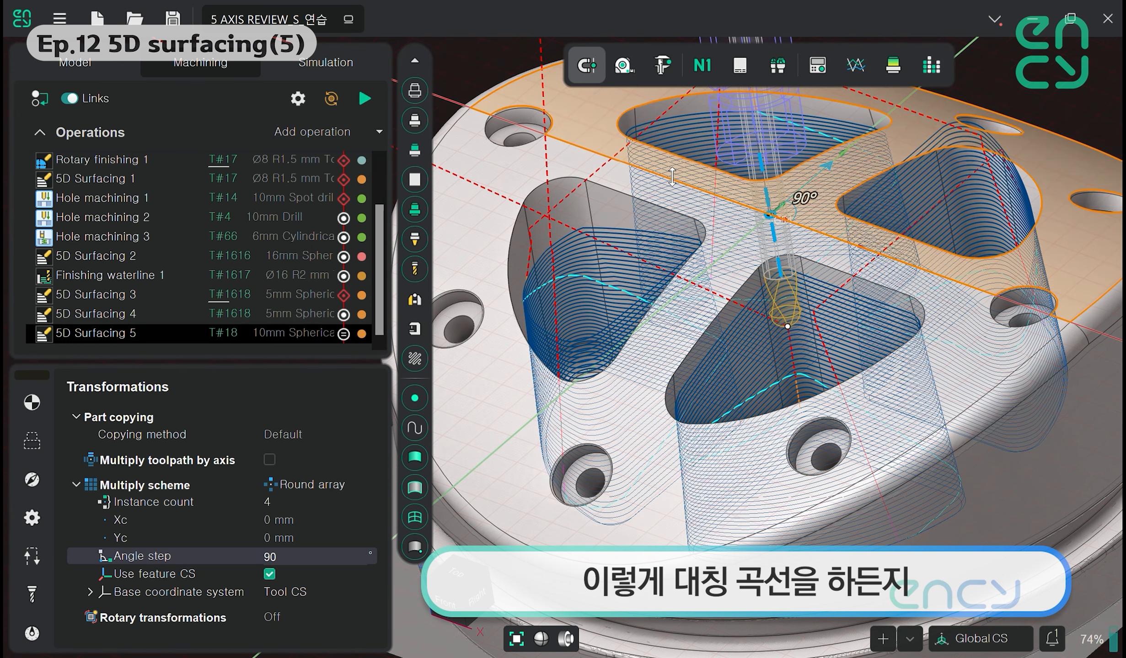
pyautogui.scroll(-3, 782, 316)
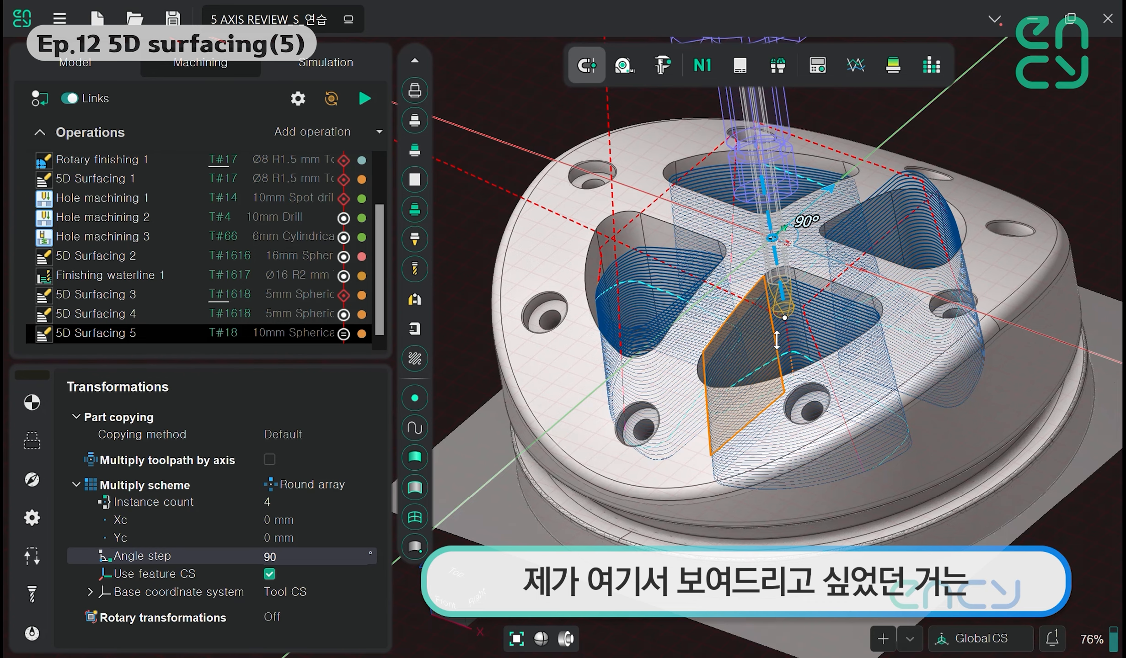
pyautogui.moveTo(777, 341); pyautogui.dragTo(814, 341, button='middle')
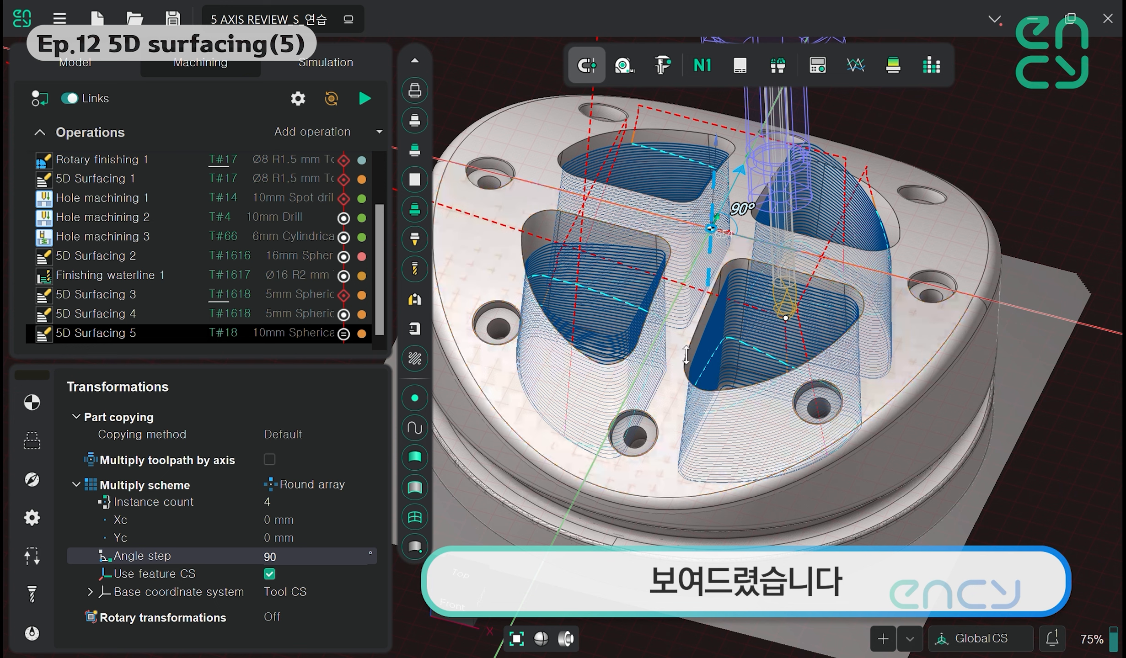
pyautogui.moveTo(615, 330); pyautogui.dragTo(627, 296, button='middle')
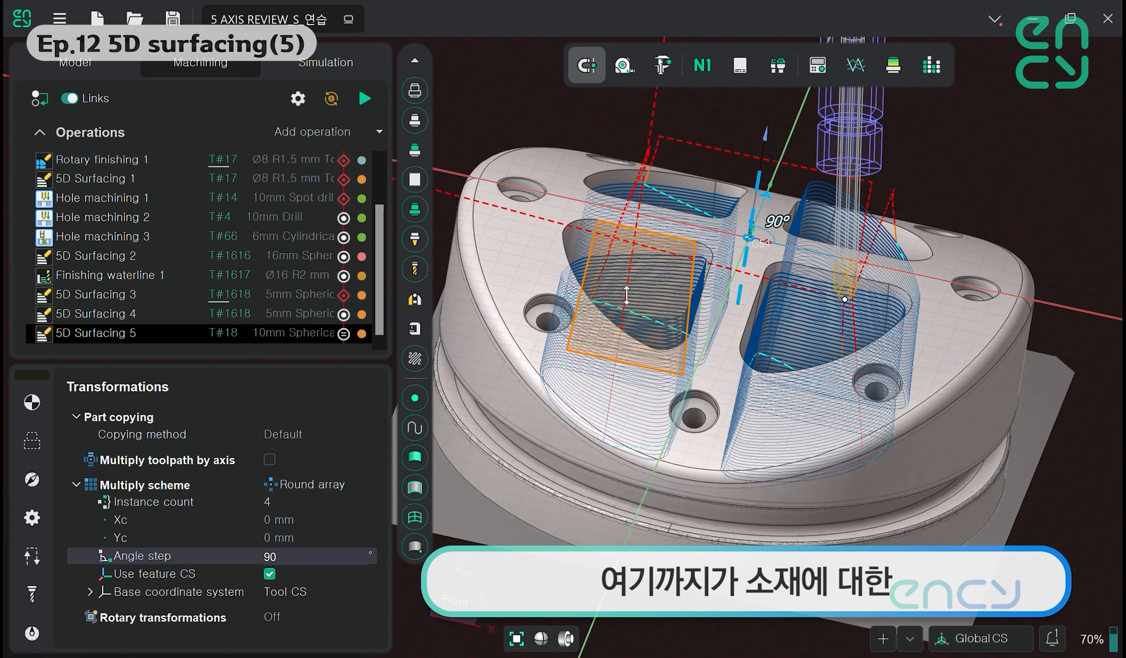
pyautogui.scroll(-5, 609, 308)
pyautogui.moveTo(382, 308)
pyautogui.mouseDown()
pyautogui.moveTo(392, 241)
pyautogui.moveTo(385, 313)
pyautogui.mouseUp()
pyautogui.moveTo(570, 313); pyautogui.dragTo(630, 338, button='middle')
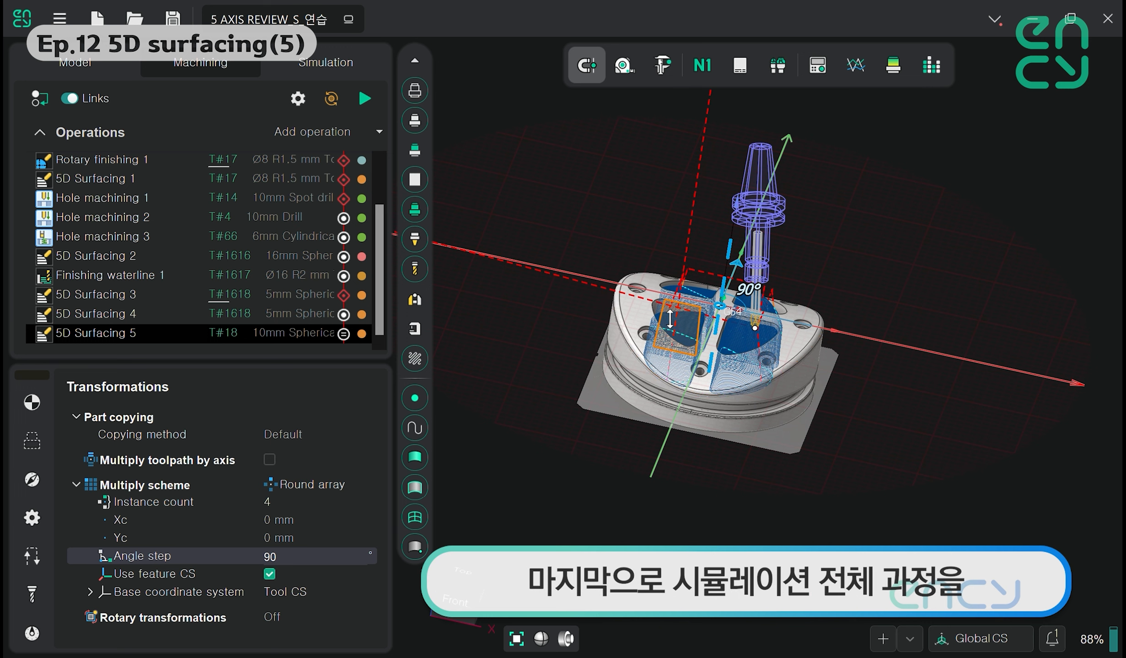
pyautogui.moveTo(669, 316); pyautogui.dragTo(645, 341, button='right')
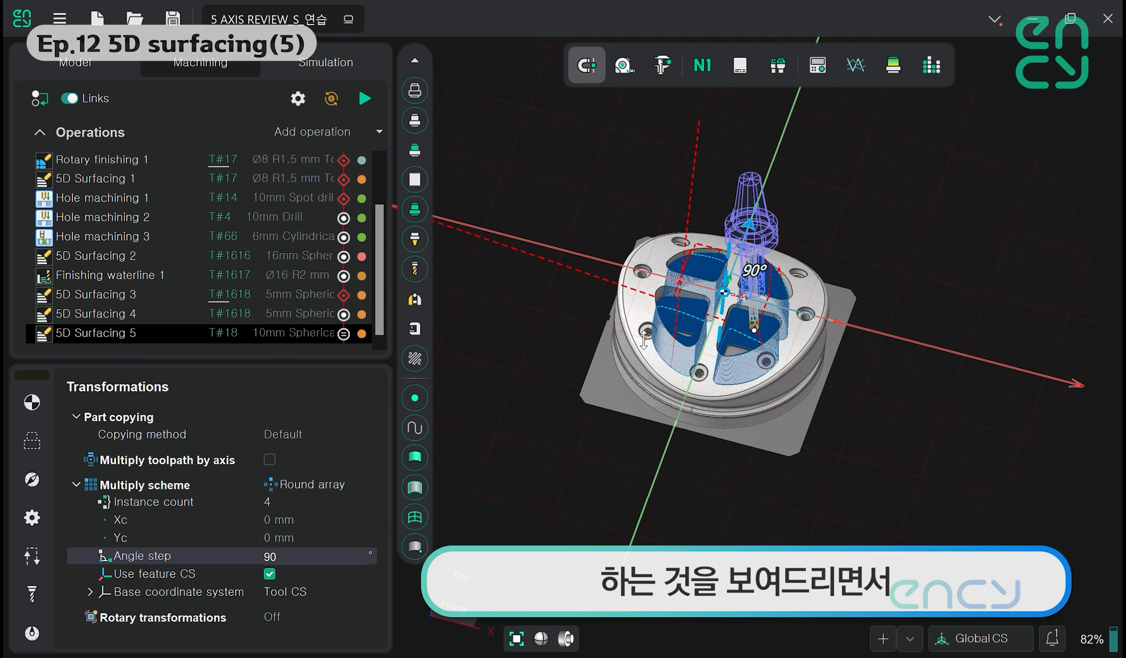
pyautogui.scroll(5, 751, 333)
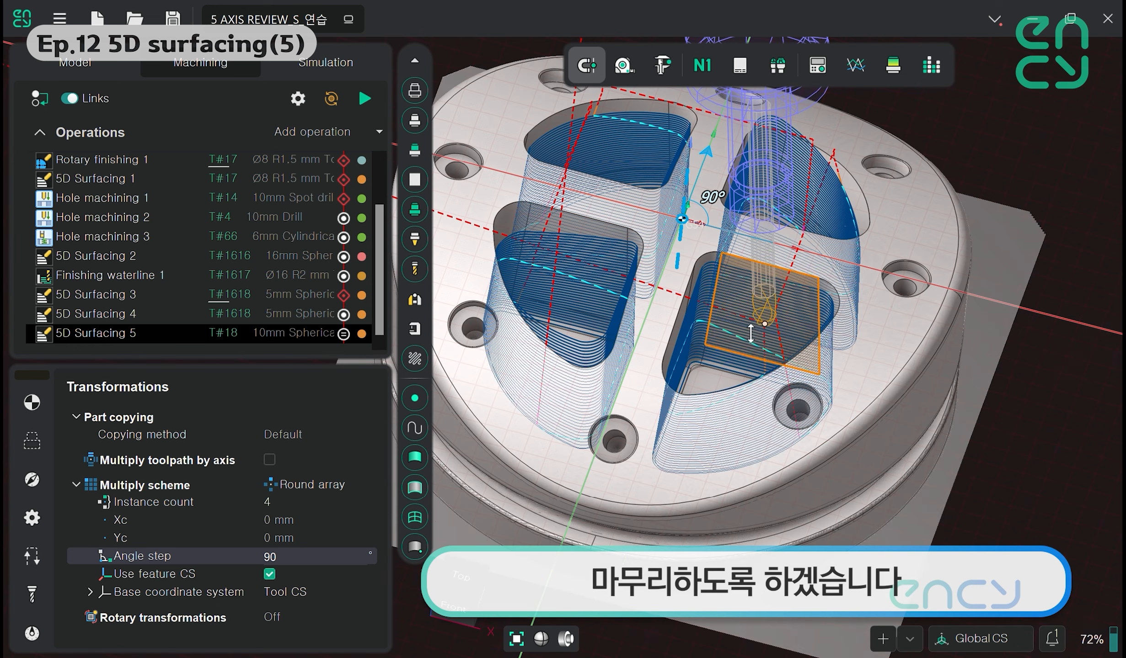
# Reset the multiply scheme of 5D Surfacing 5 to None and recalculate the operation
pyautogui.click(365, 485)
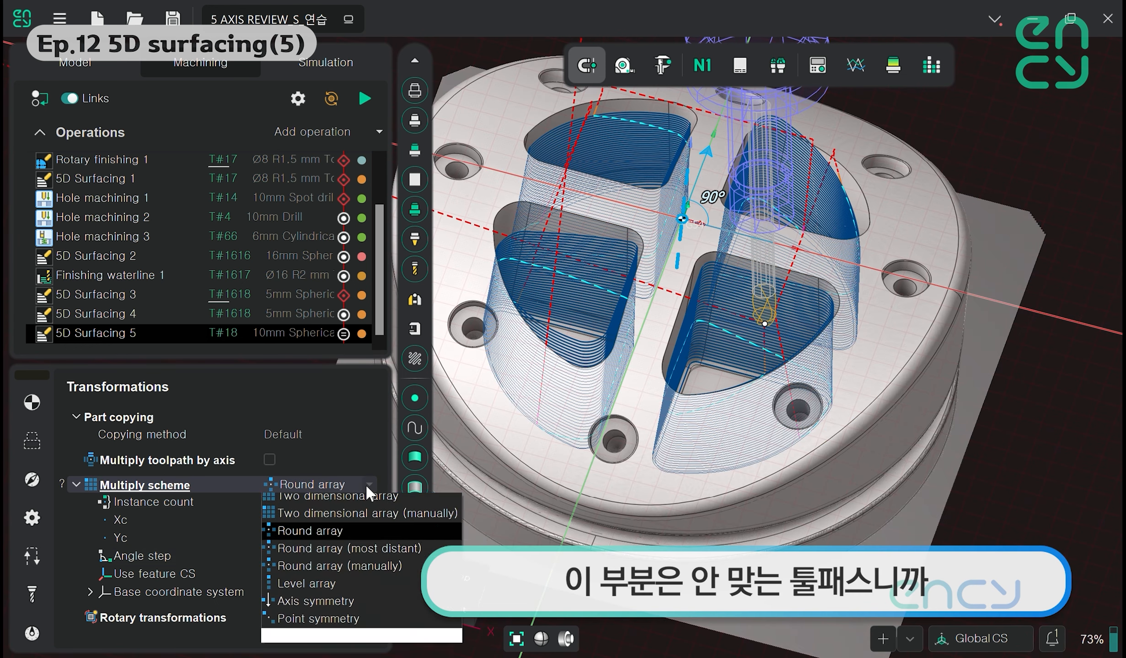
pyautogui.click(351, 502)
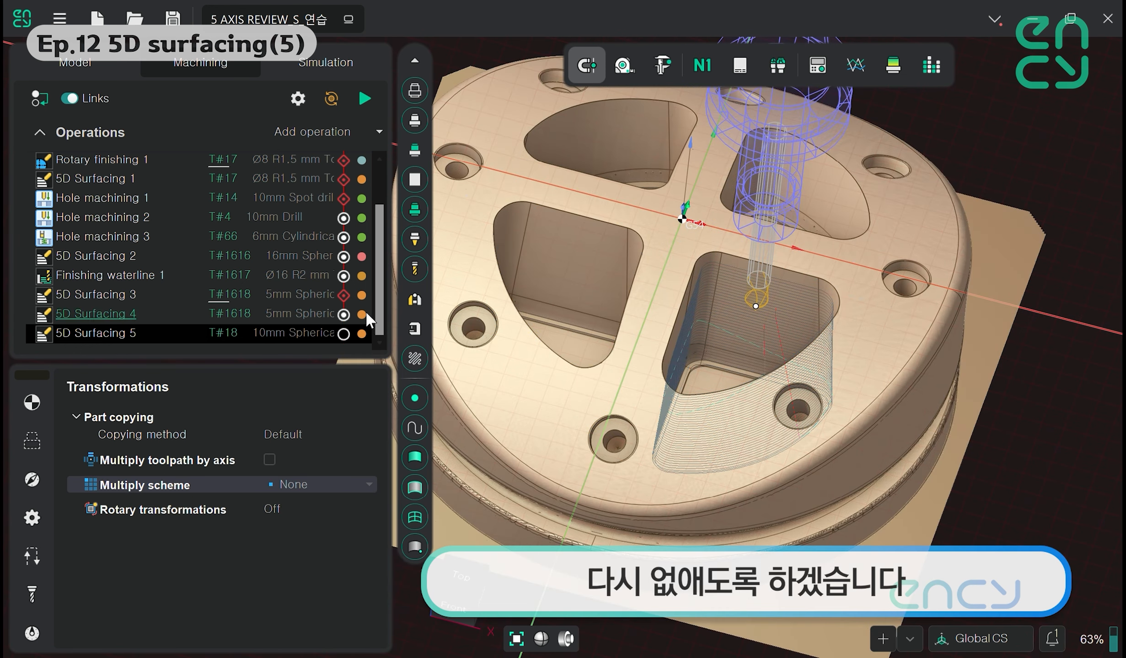
pyautogui.click(364, 98)
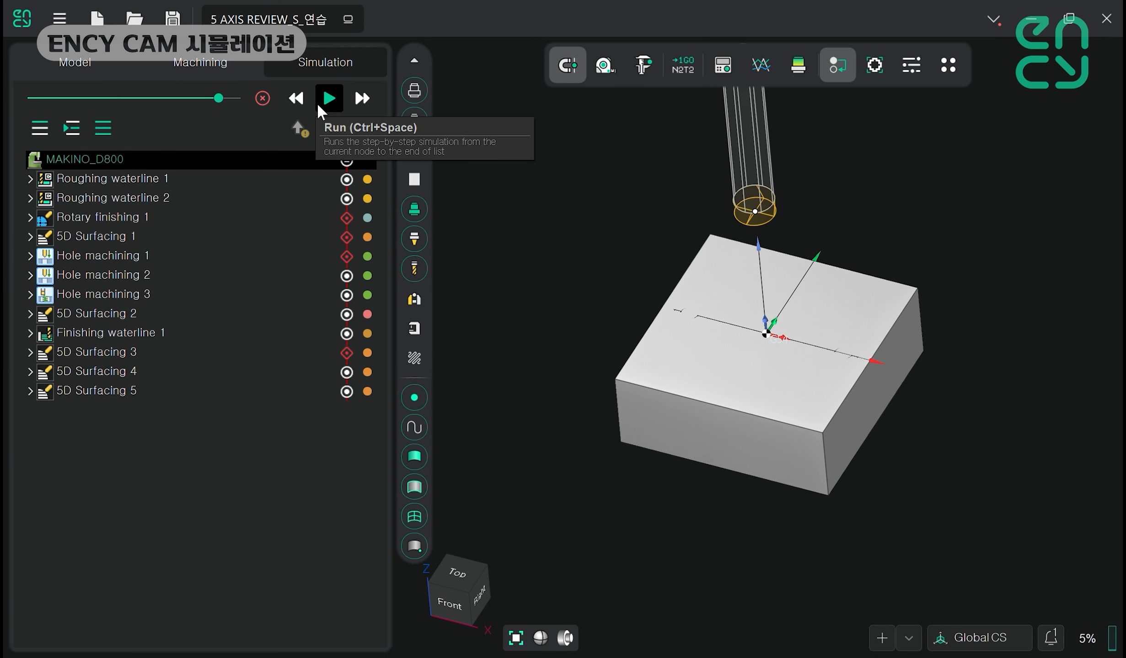
# Run the machining simulation of all operations at a reduced speed, raise the speed gradually and watch the roughing on the stock
pyautogui.click(165, 99)
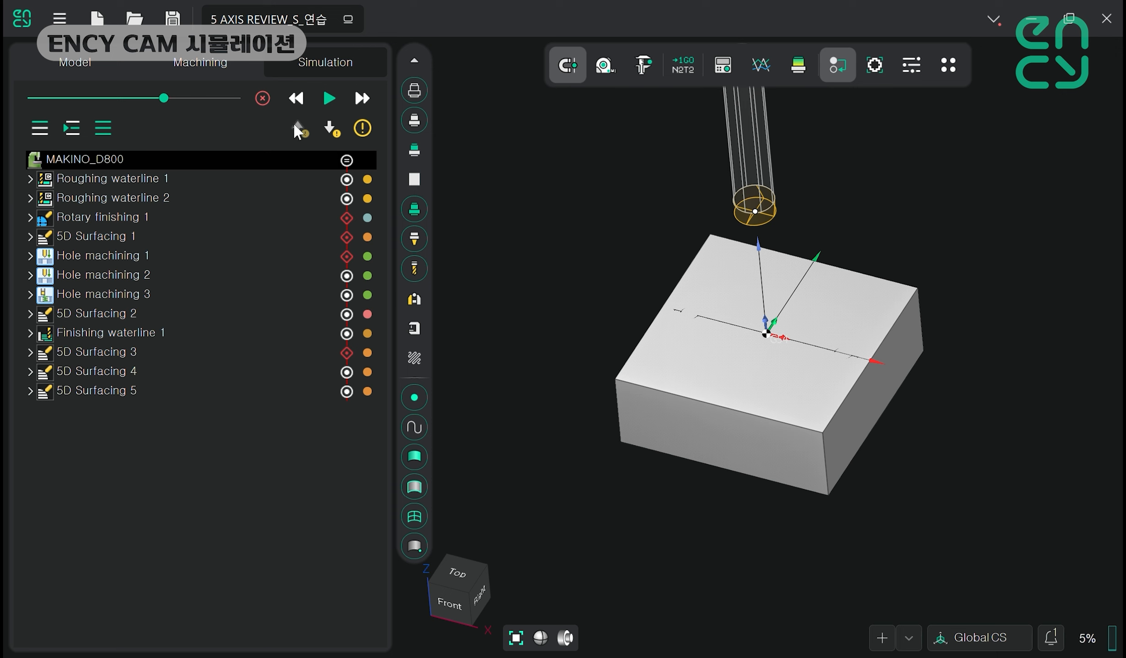
pyautogui.click(321, 103)
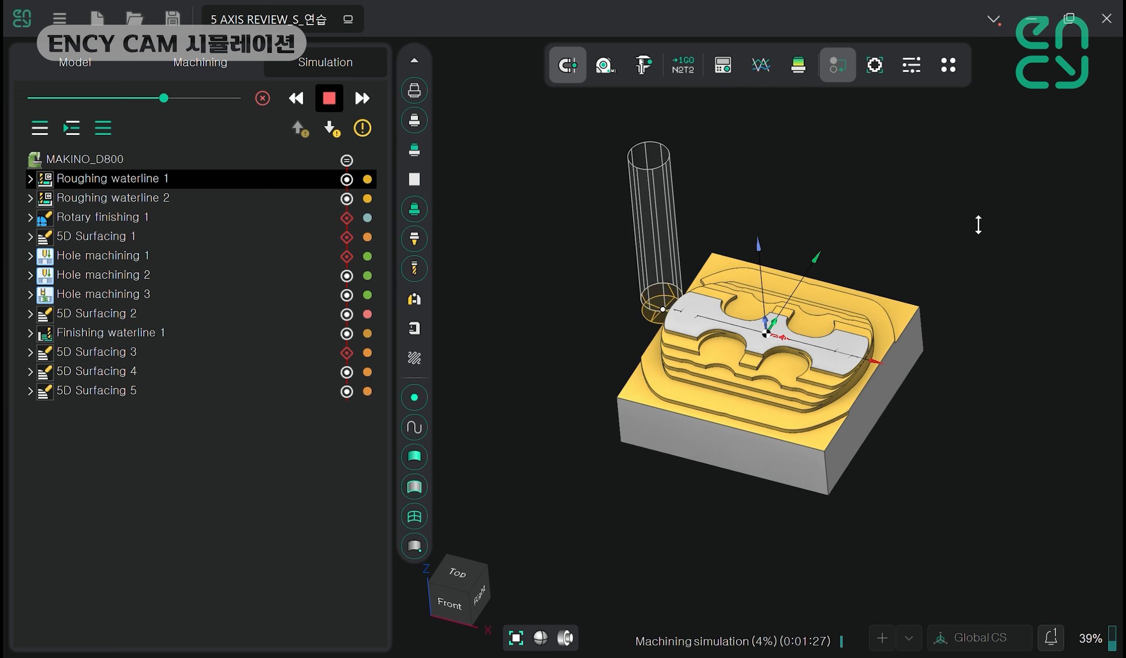
pyautogui.click(183, 98)
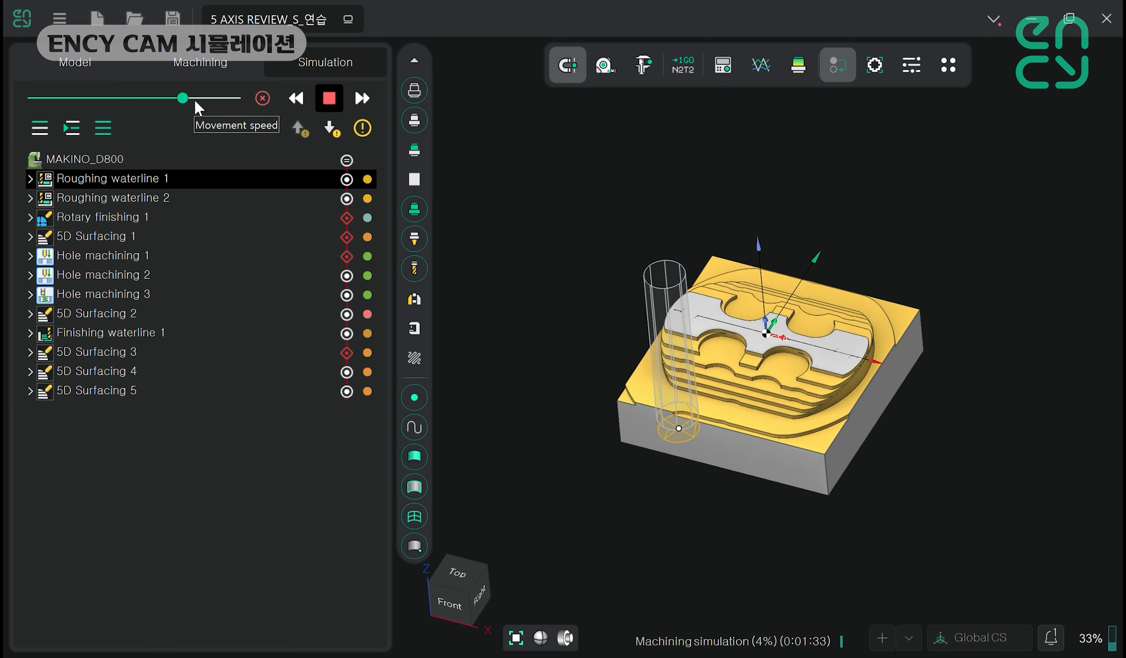
pyautogui.click(195, 98)
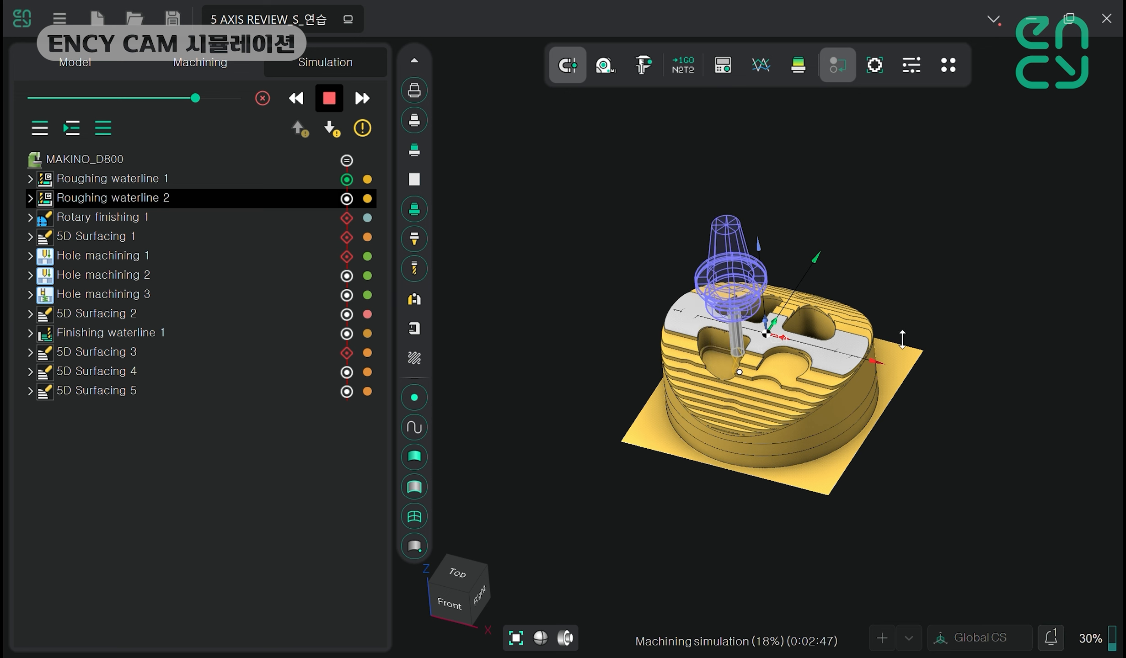
pyautogui.scroll(3, 929, 371)
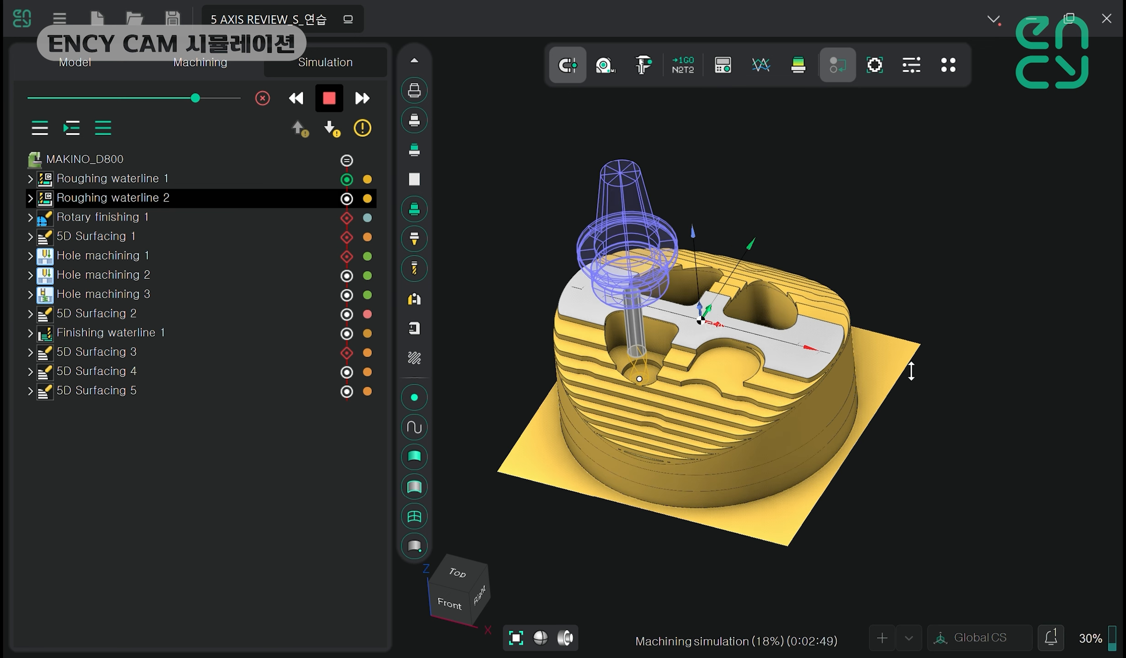
pyautogui.moveTo(910, 371); pyautogui.dragTo(941, 347, button='middle')
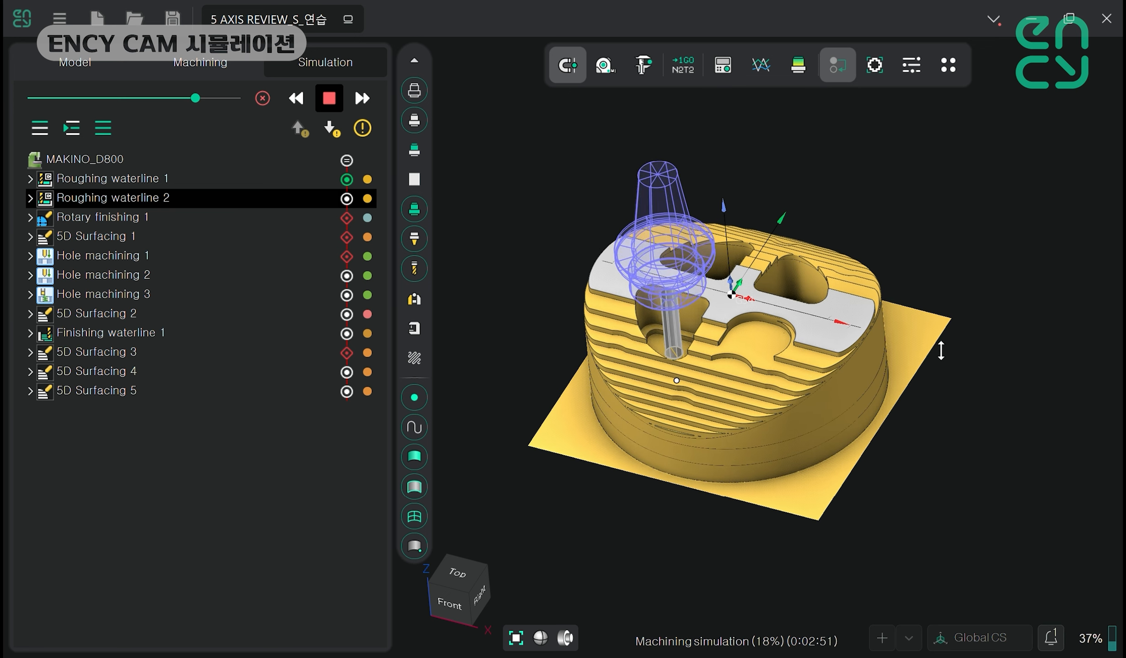